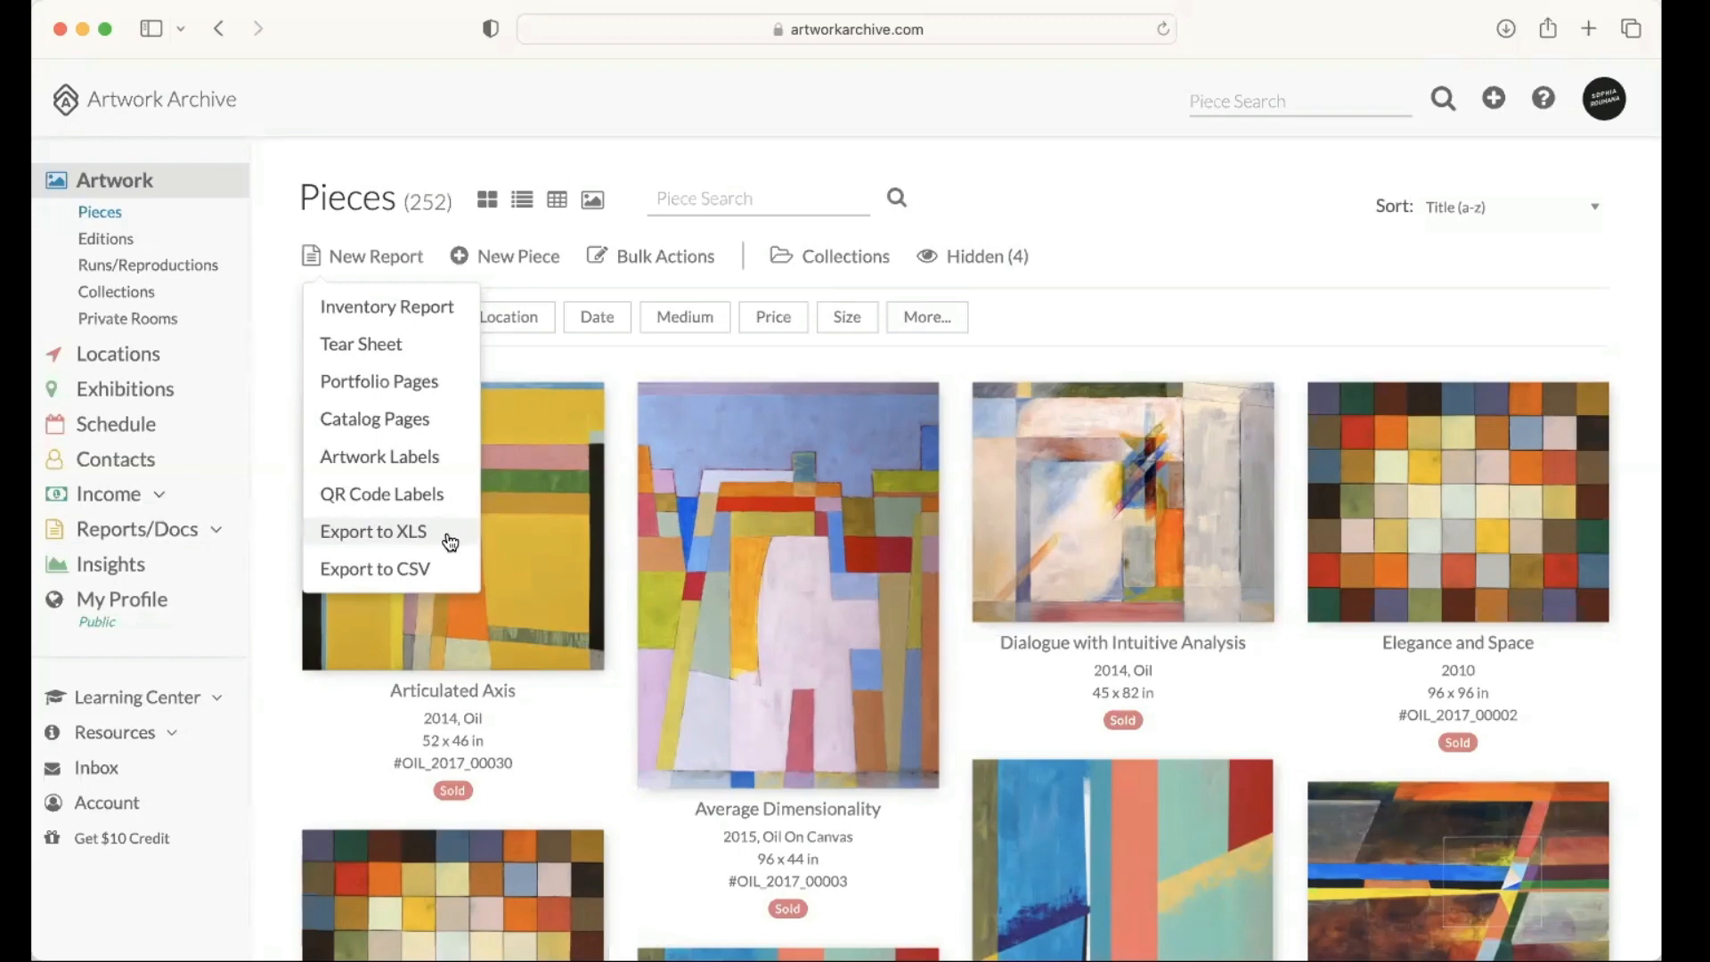
# Step: Open the profile settings and review the profile image, logo, report header and social media links
pyautogui.click(279, 506)
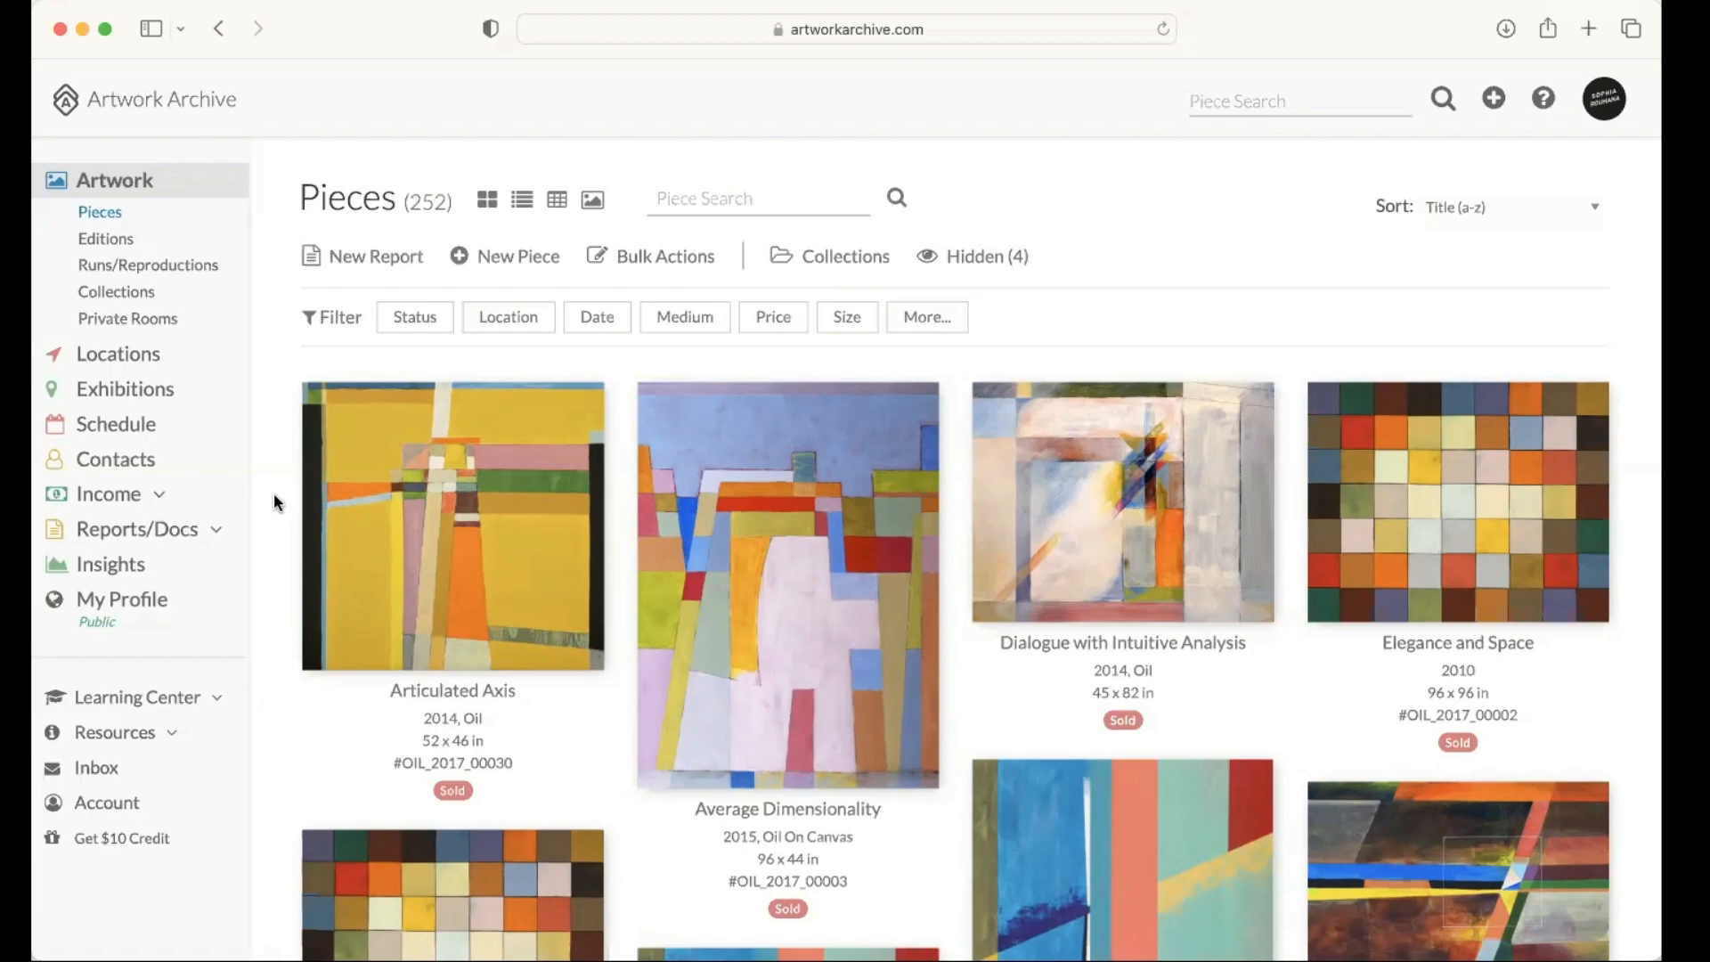
pyautogui.click(138, 609)
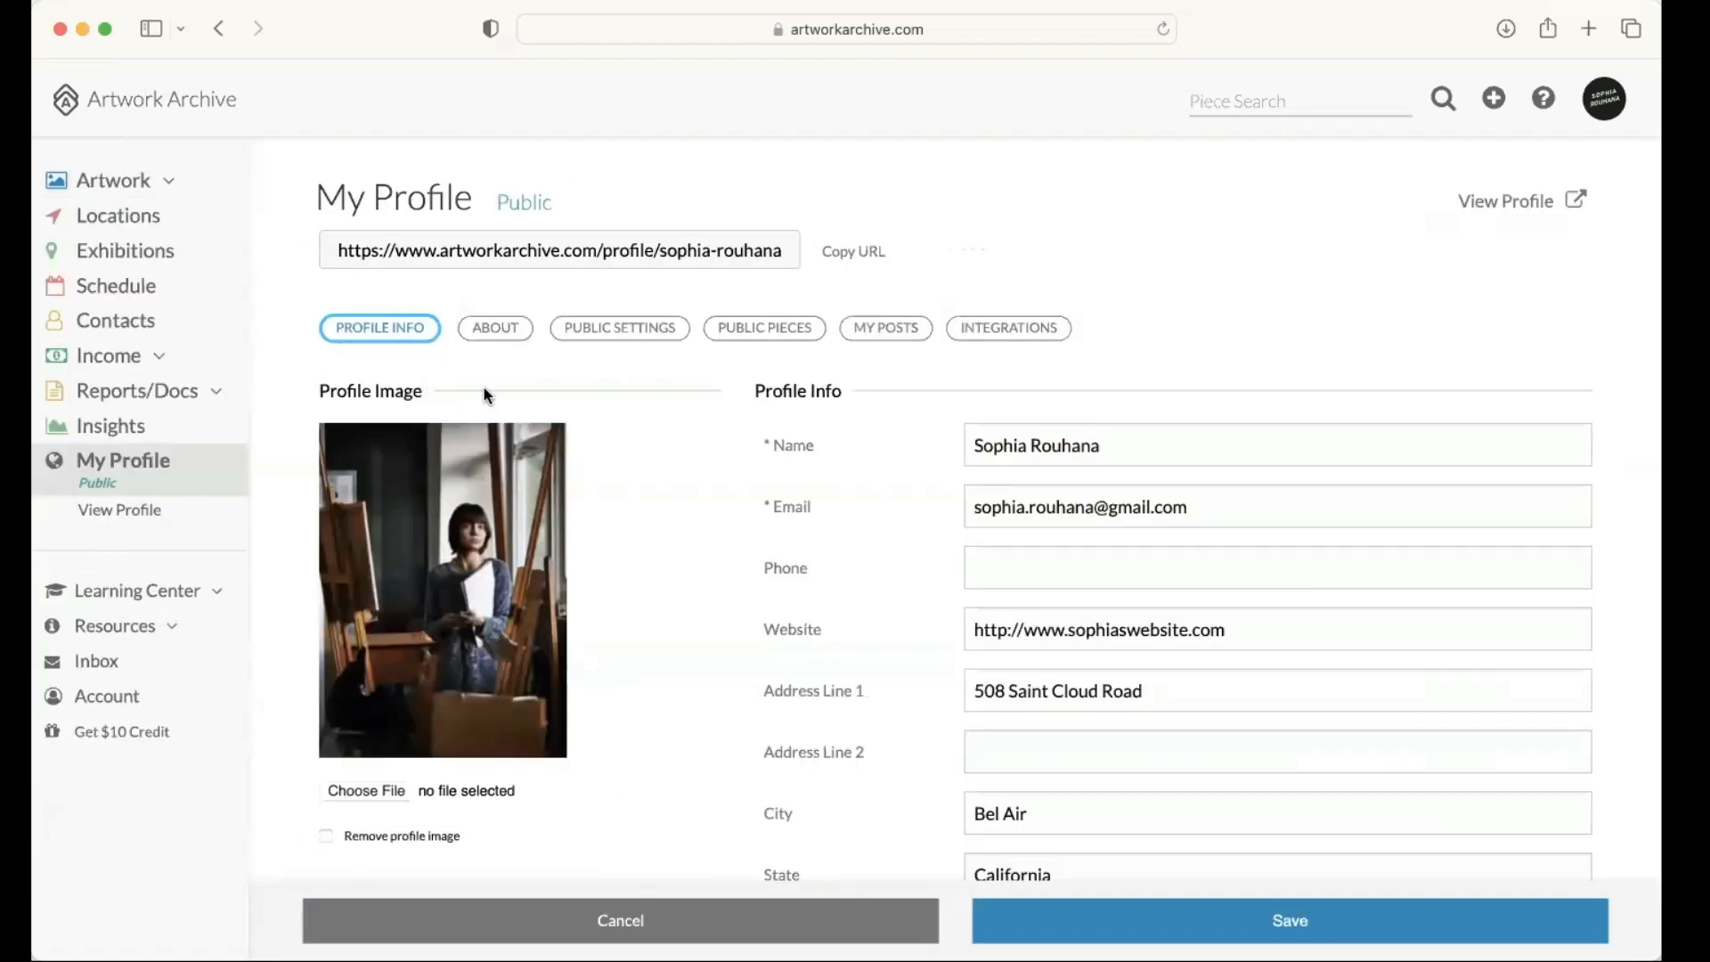
pyautogui.scroll(-3, 580, 442)
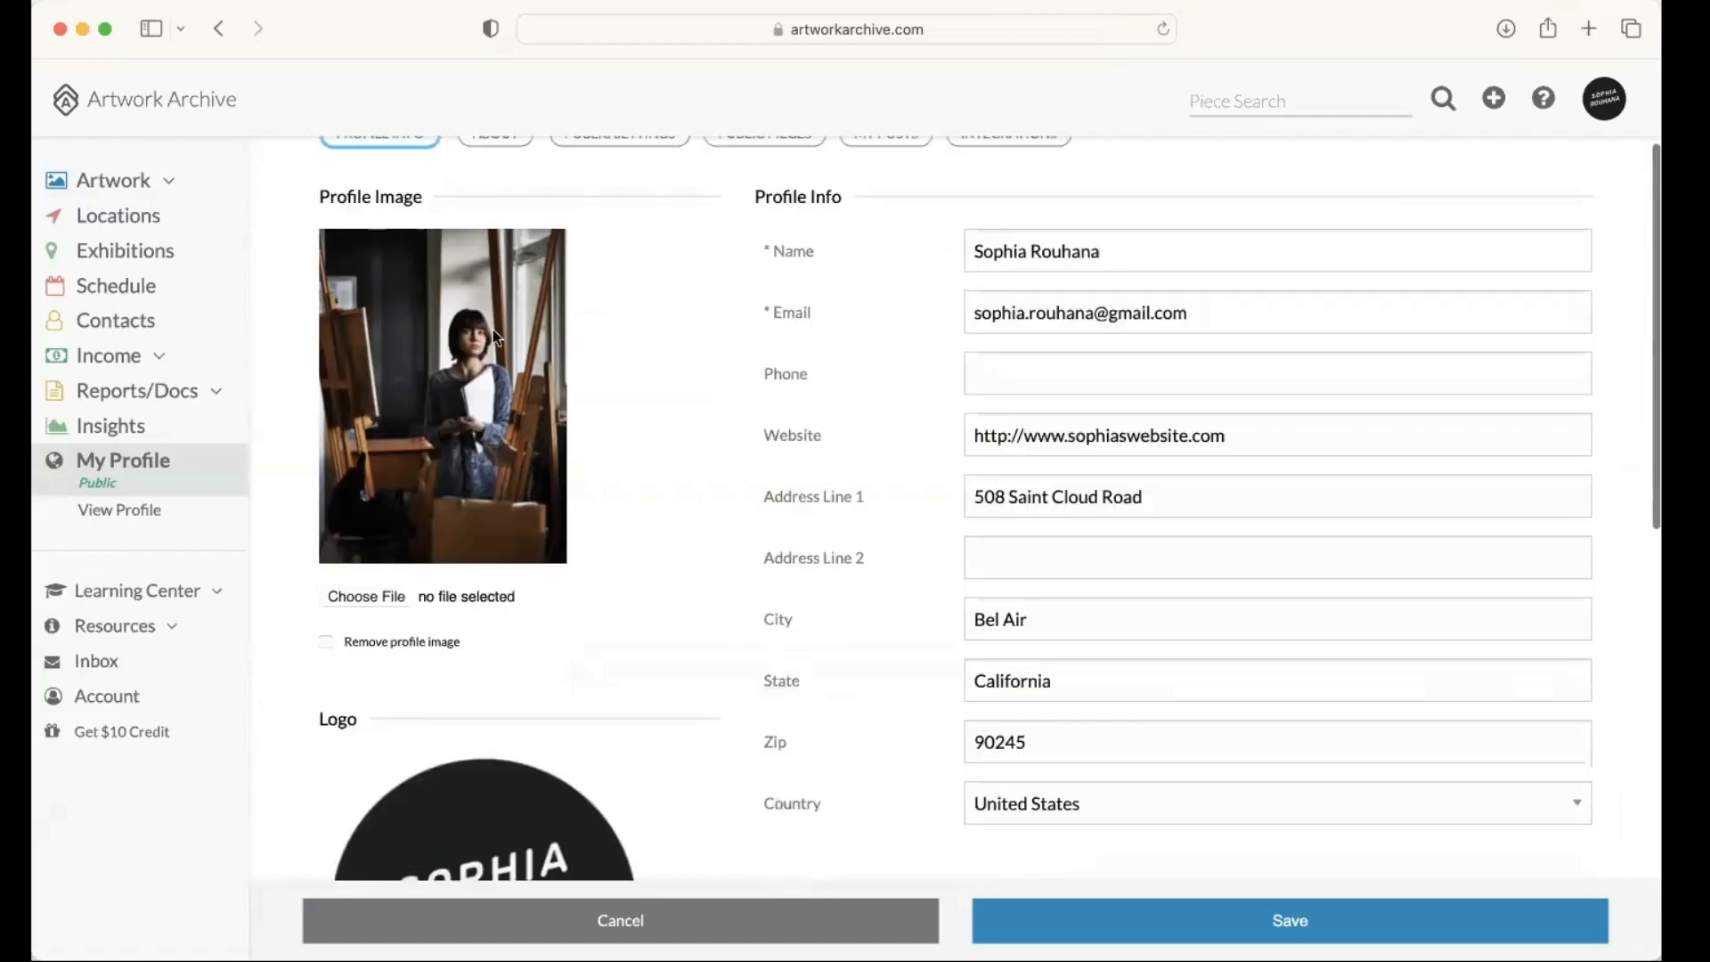
pyautogui.scroll(-3, 560, 610)
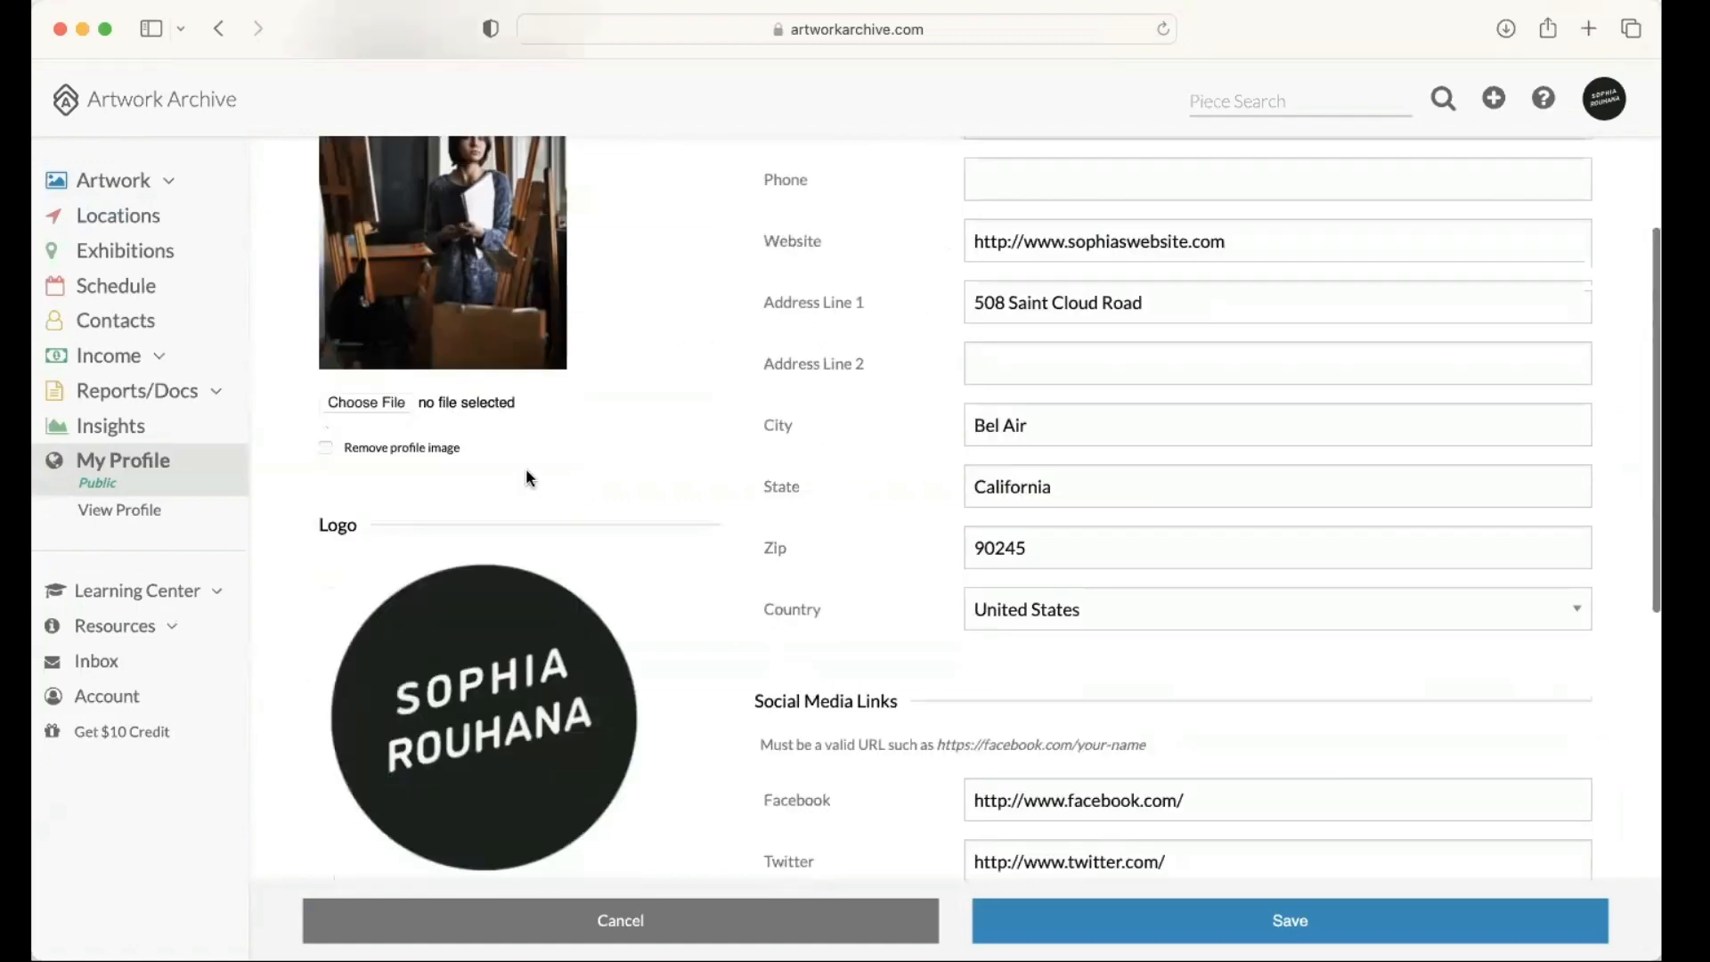
pyautogui.scroll(-3, 529, 479)
pyautogui.scroll(-5, 298, 500)
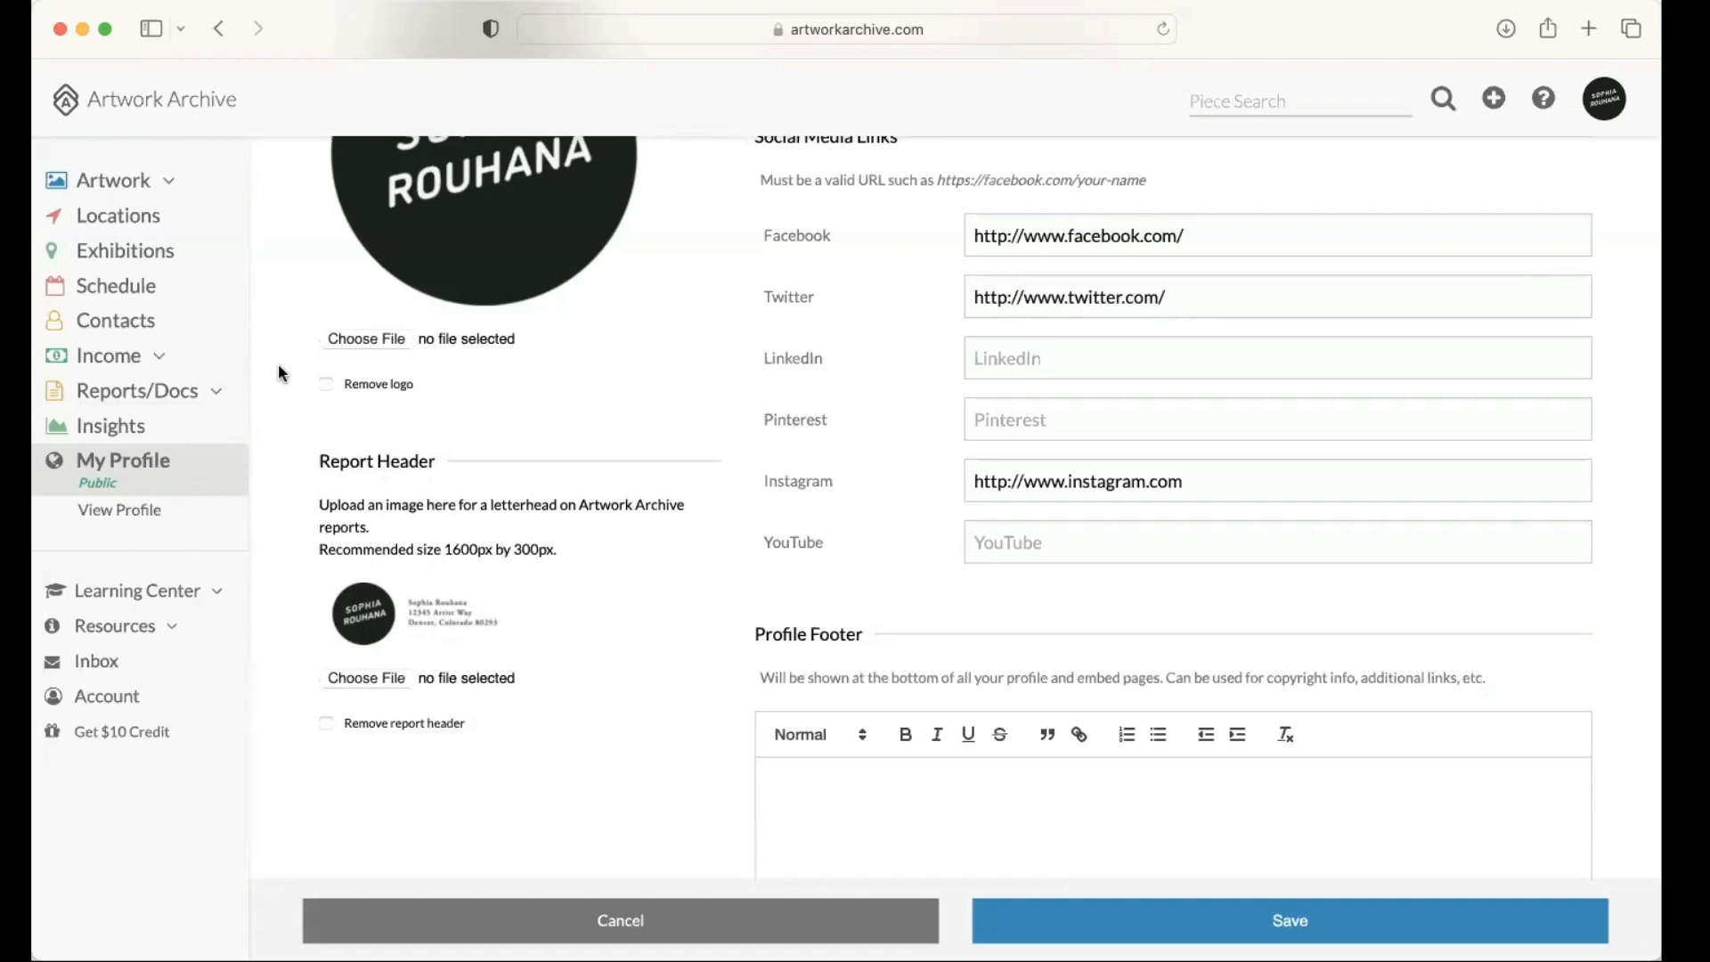
pyautogui.scroll(2, 198, 237)
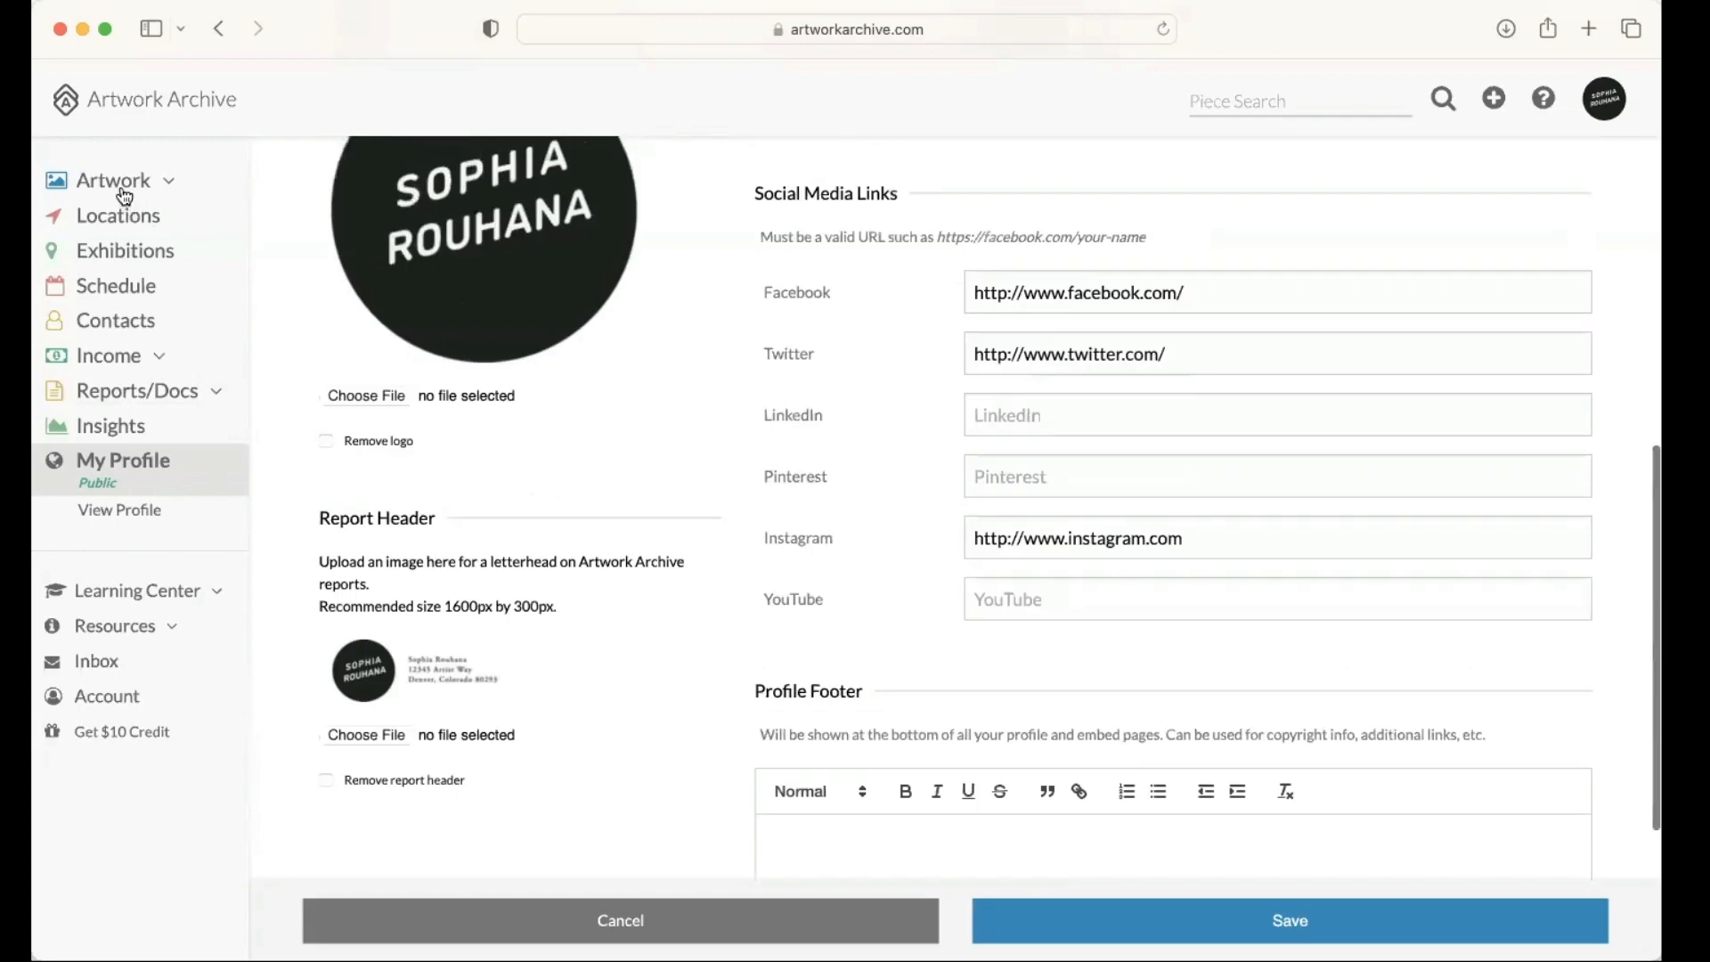
# Step: Go through the artwork pieces to the Reports list and view the report types available for filtering
pyautogui.scroll(5, 123, 194)
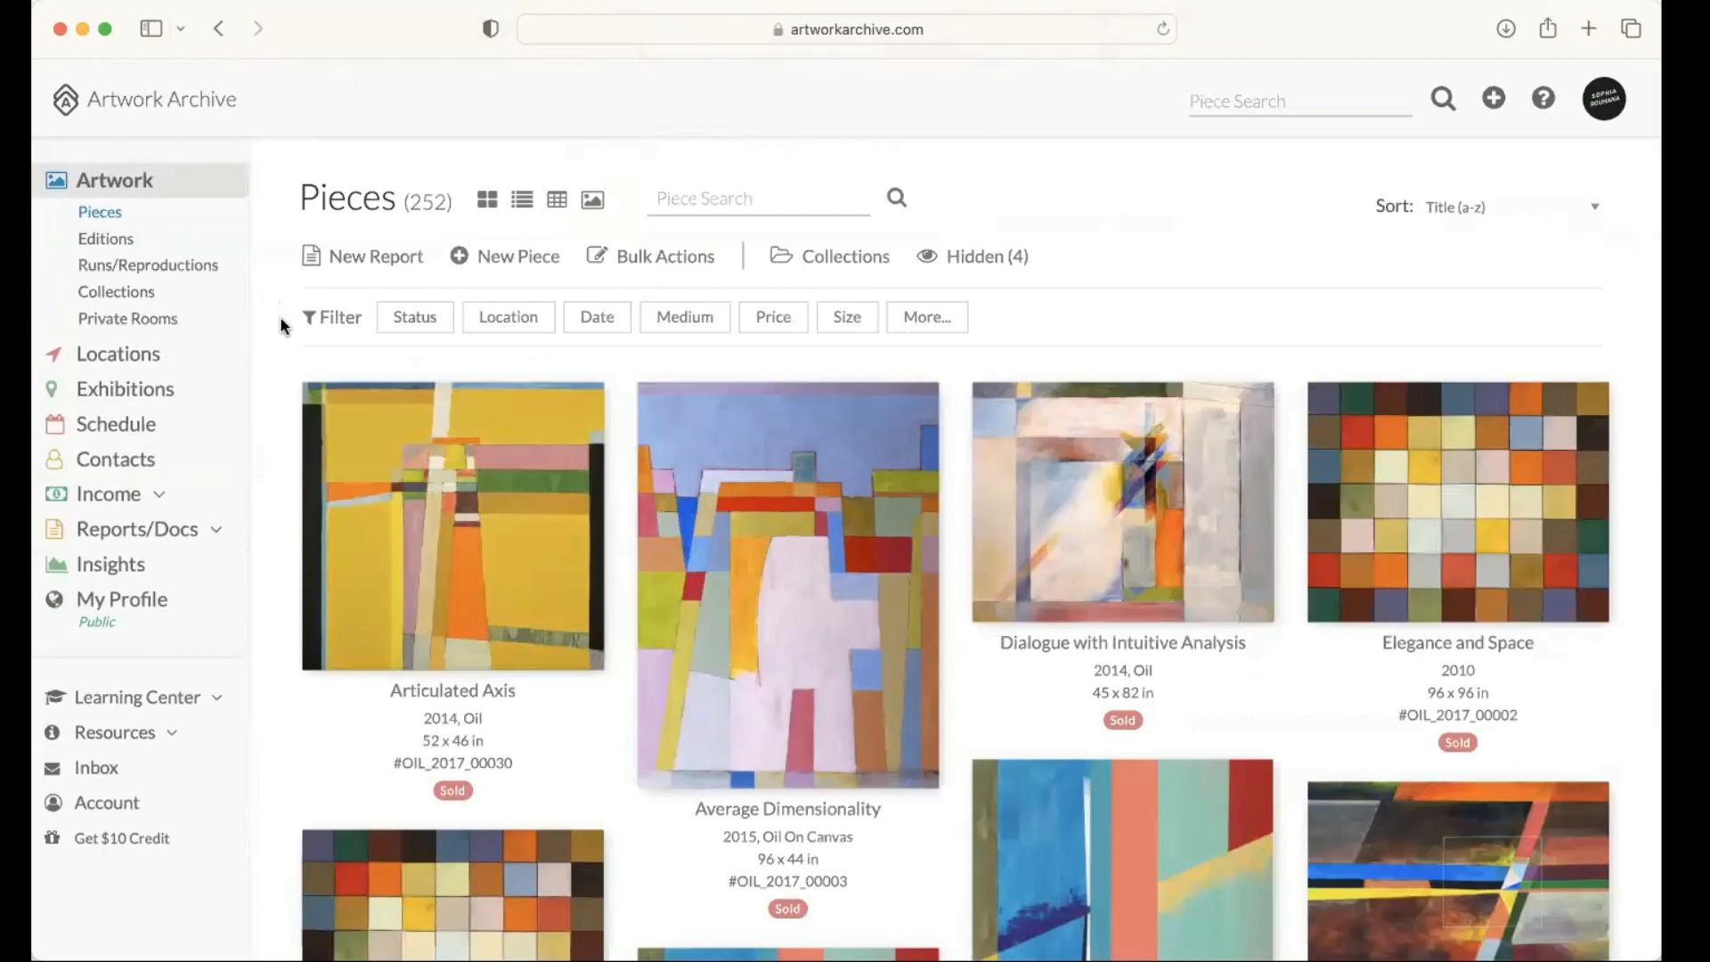
pyautogui.scroll(-2, 285, 330)
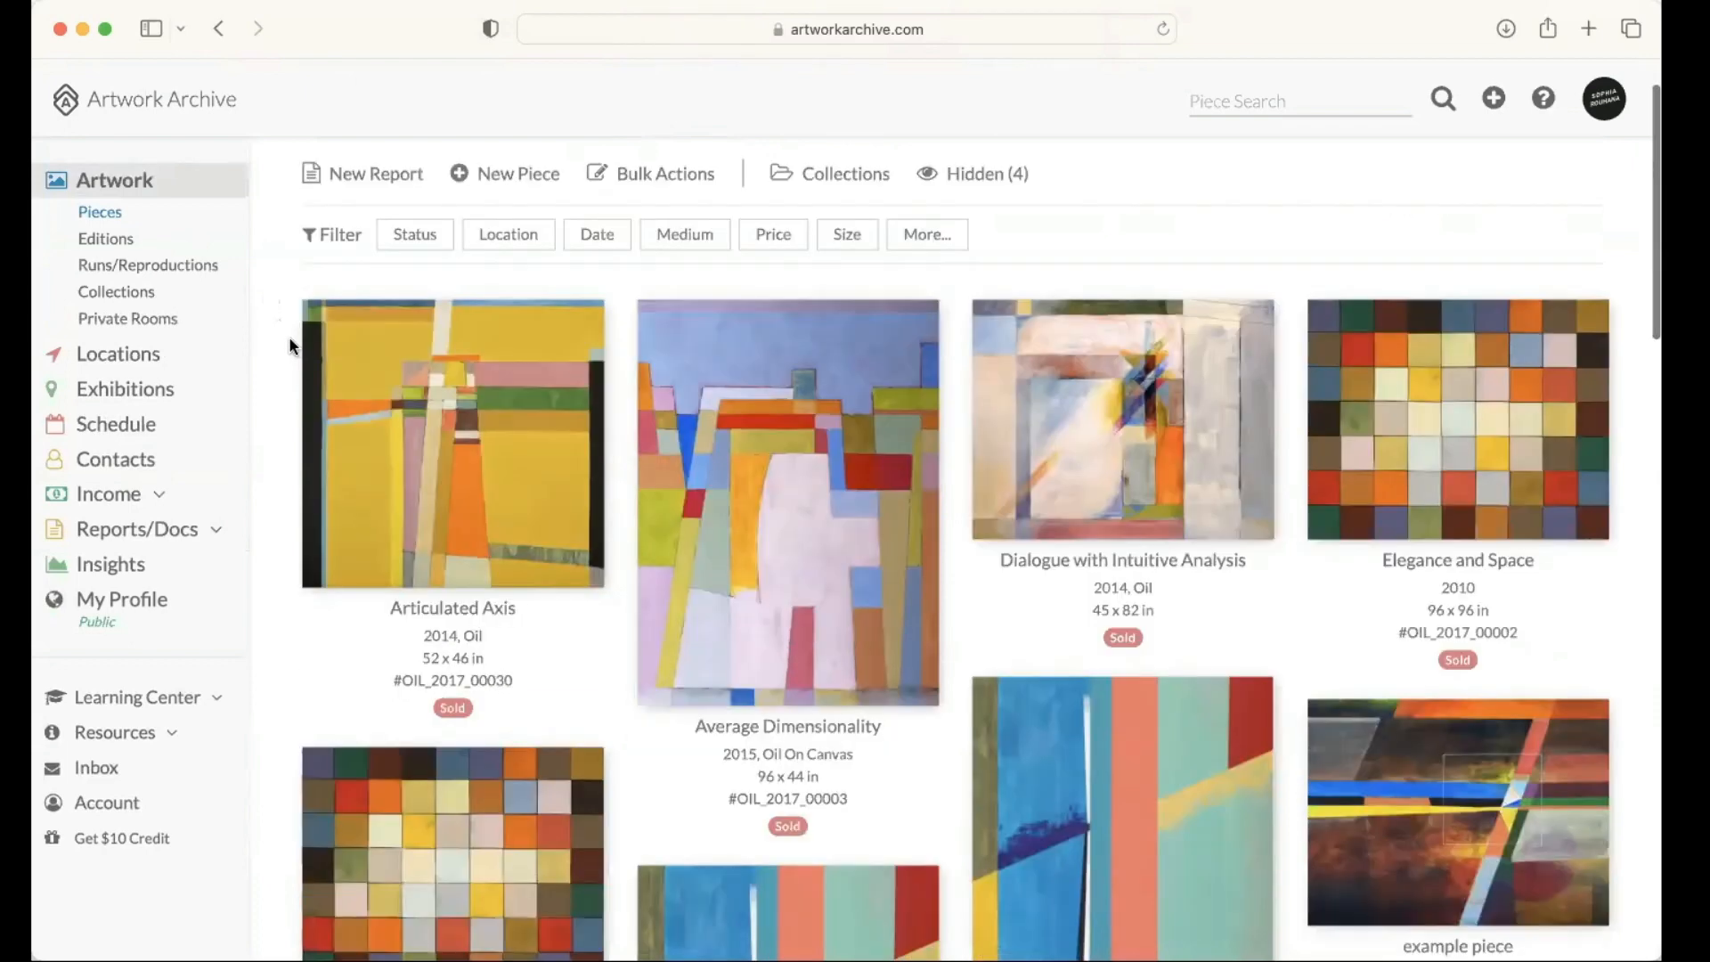
pyautogui.click(312, 408)
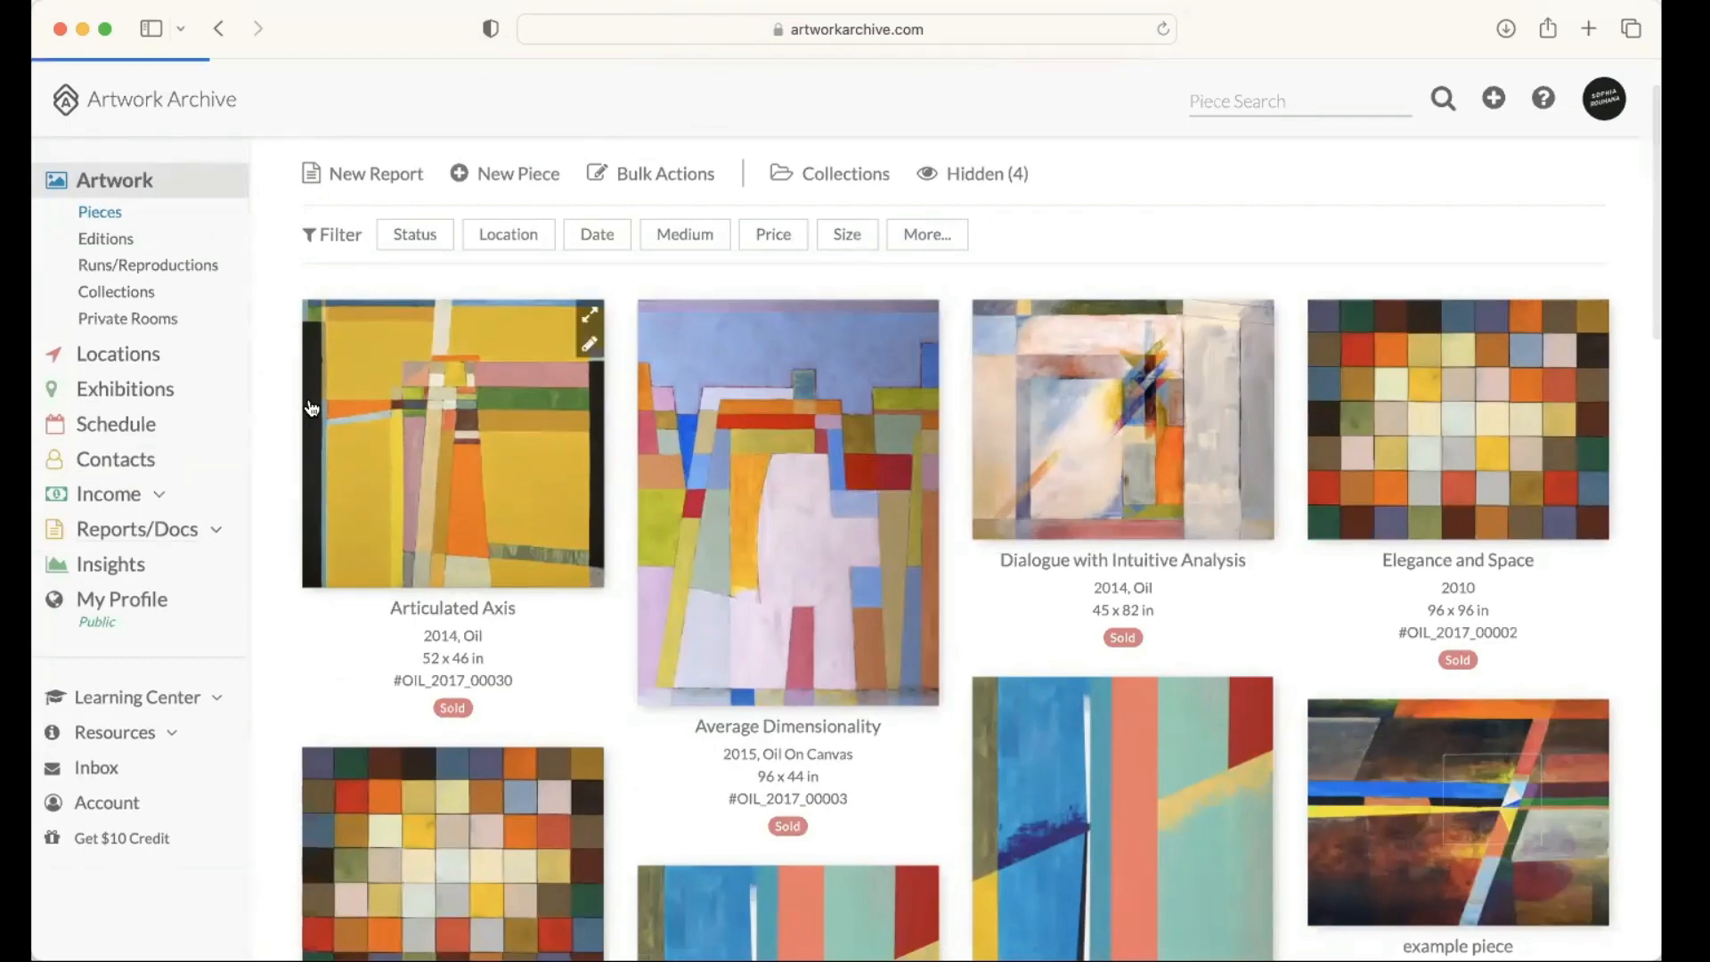
pyautogui.scroll(-1, 318, 374)
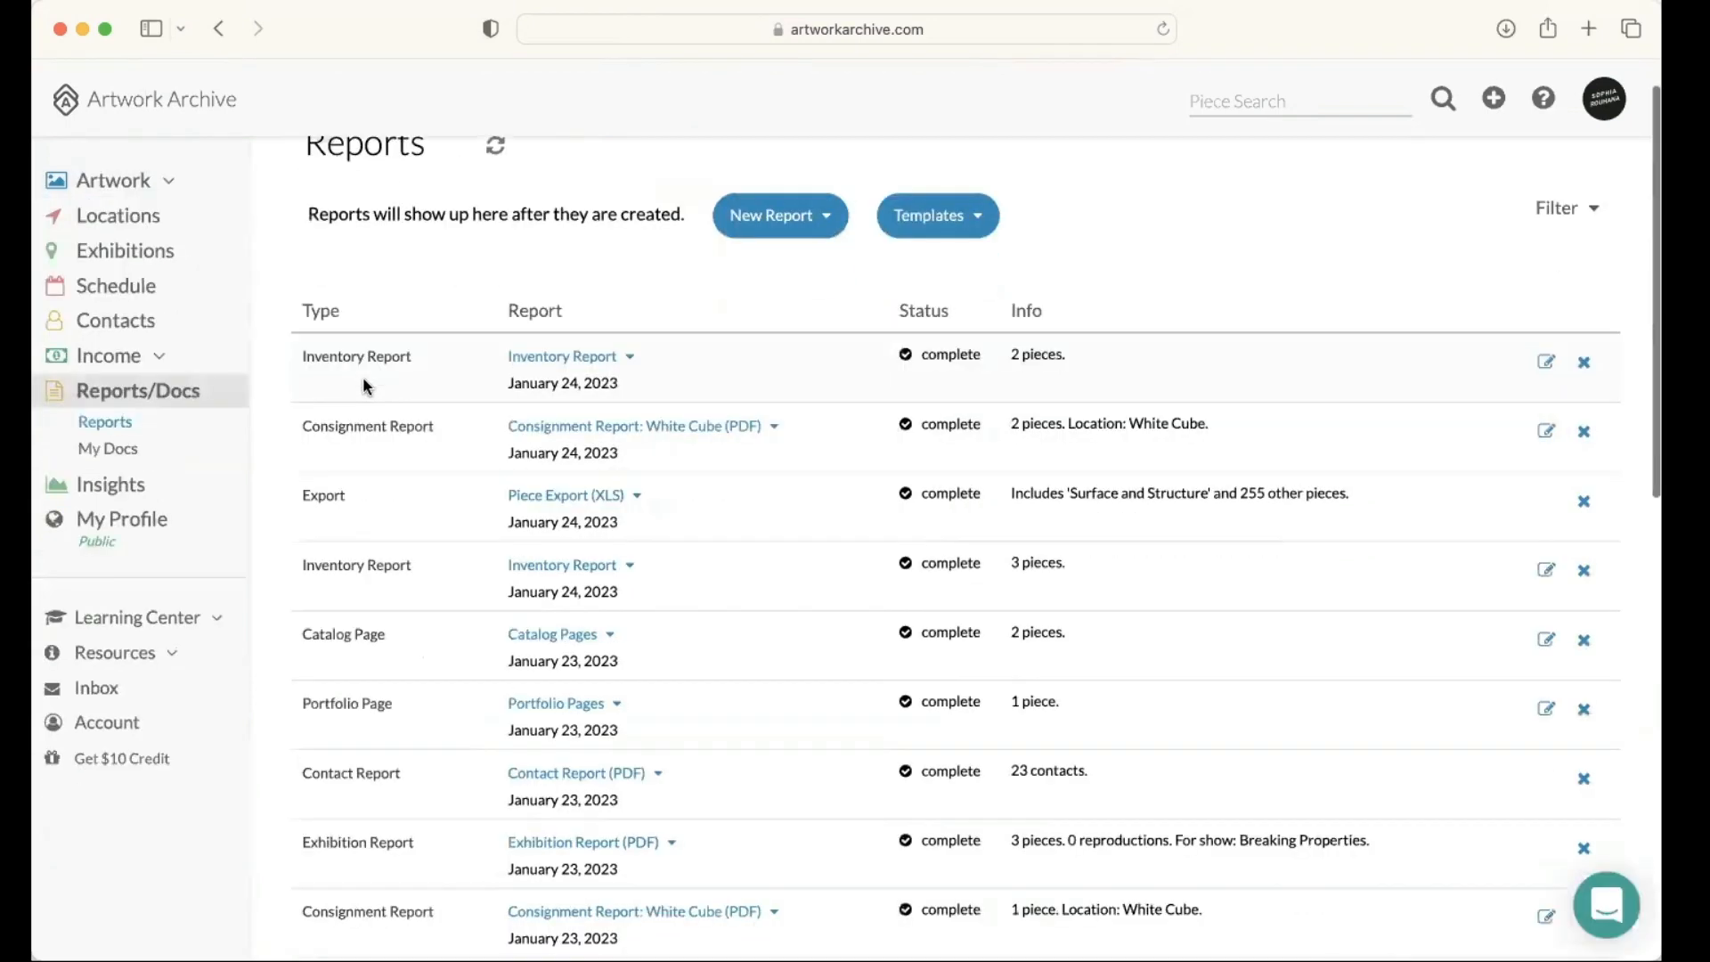
pyautogui.scroll(1, 308, 276)
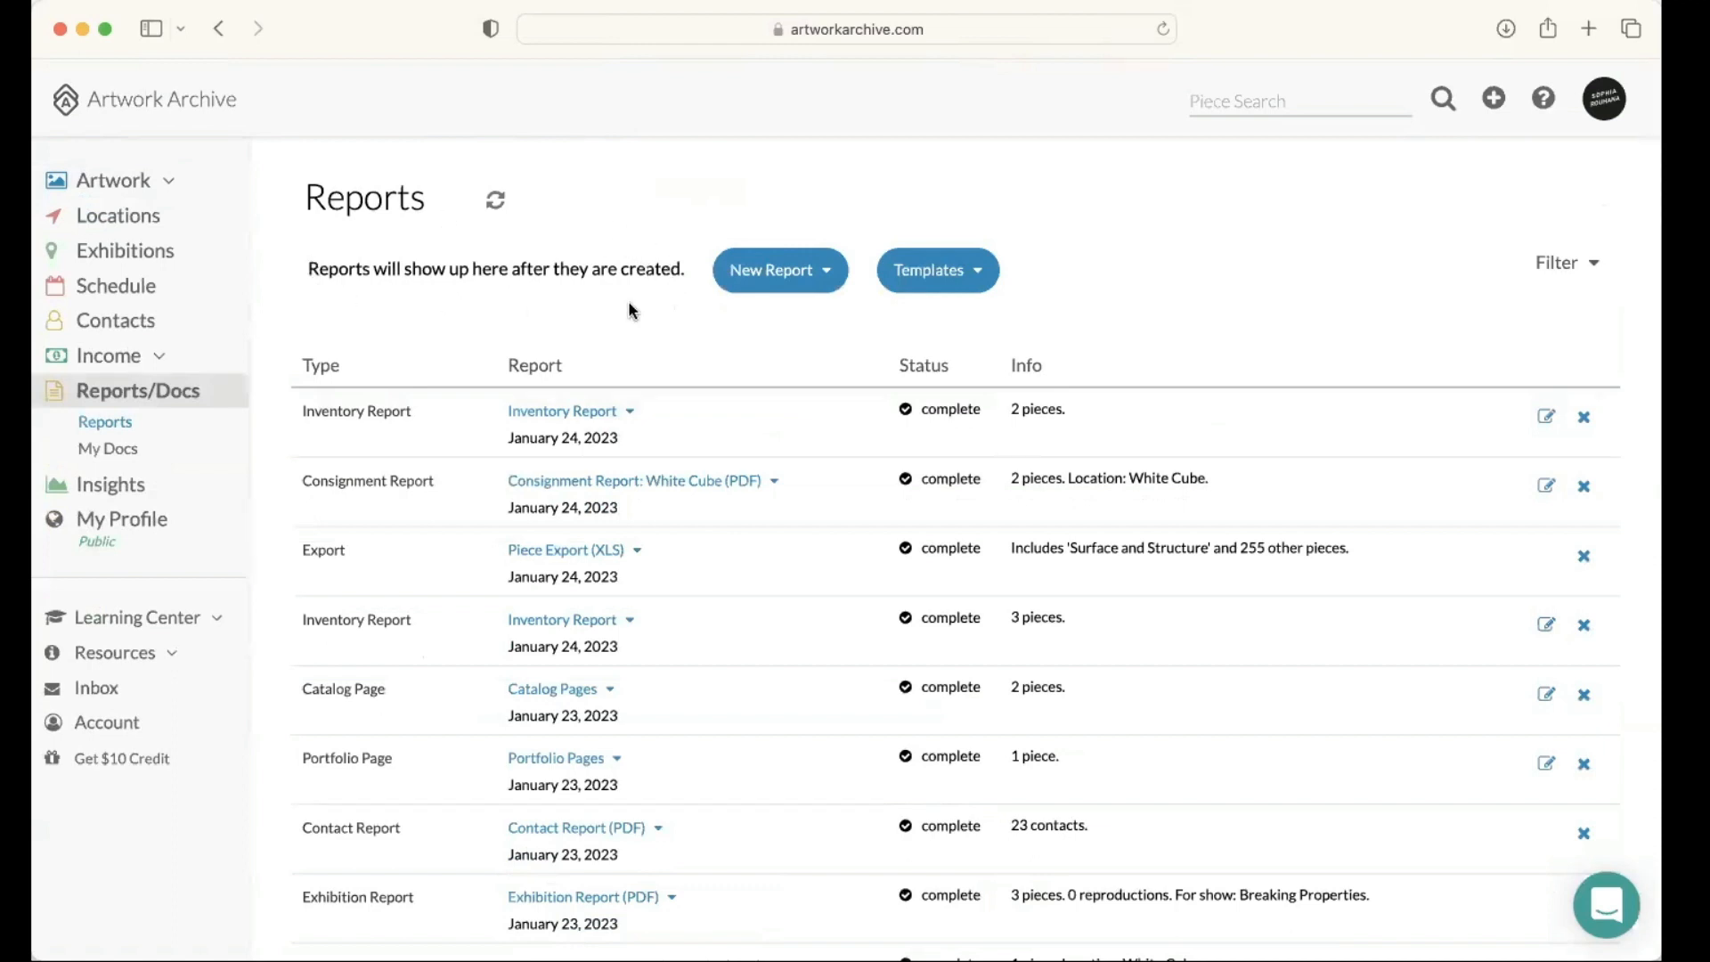
pyautogui.click(1557, 267)
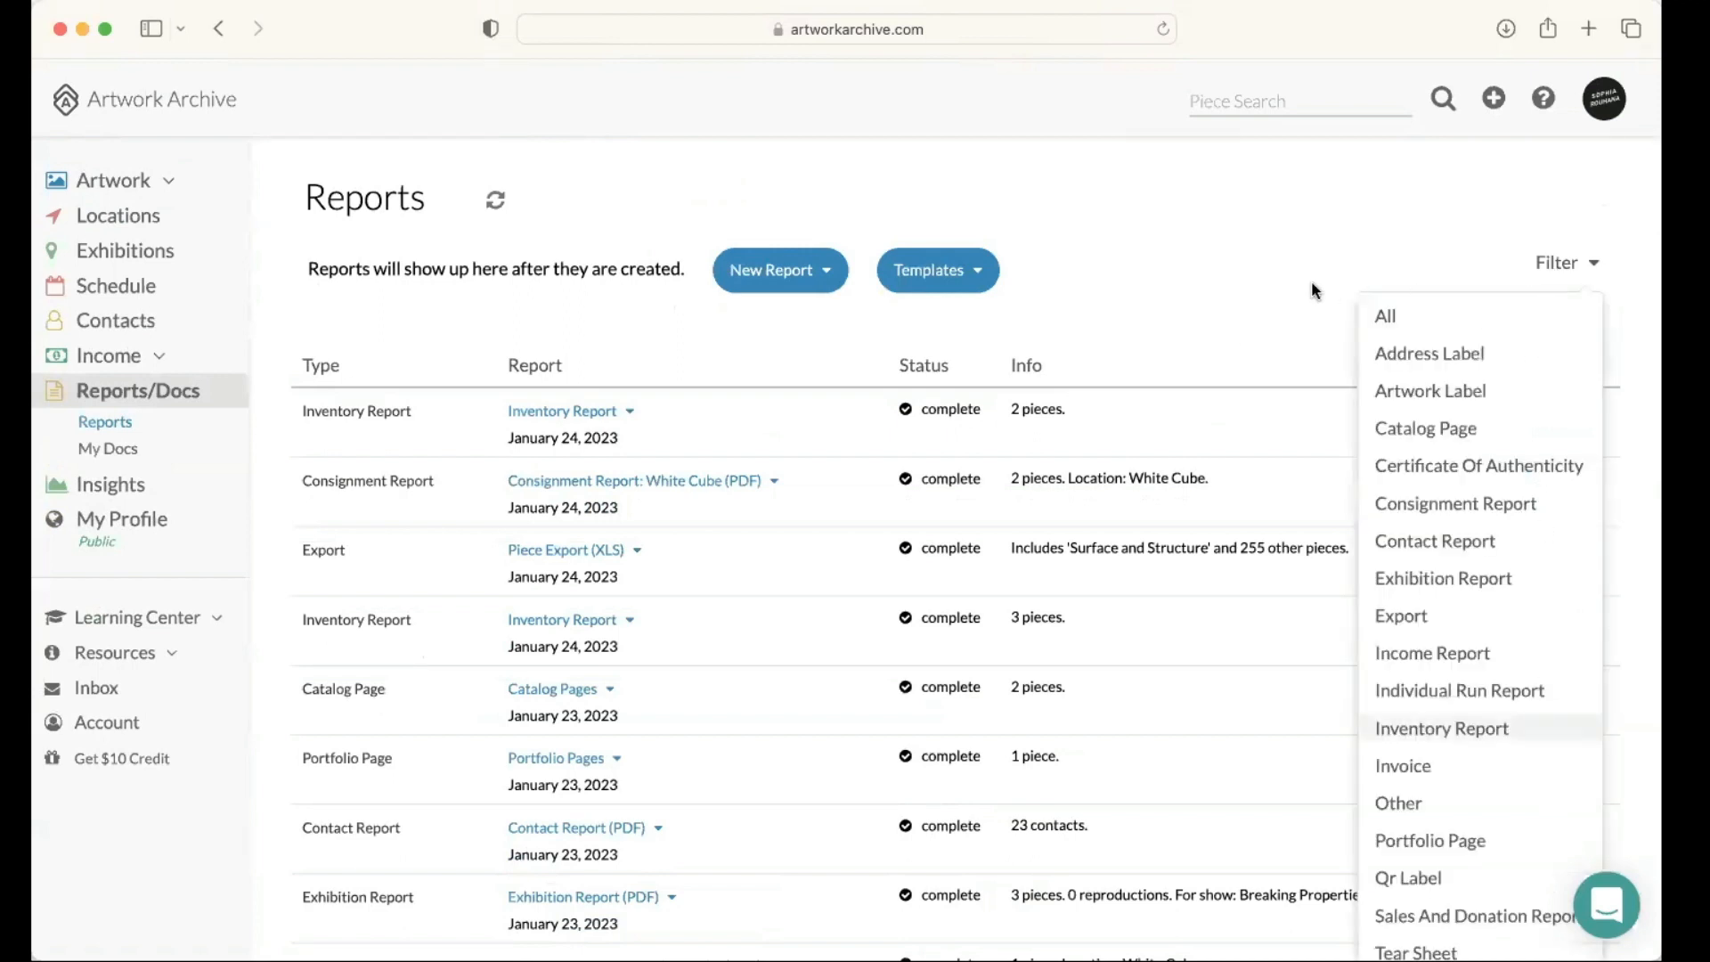
pyautogui.click(495, 201)
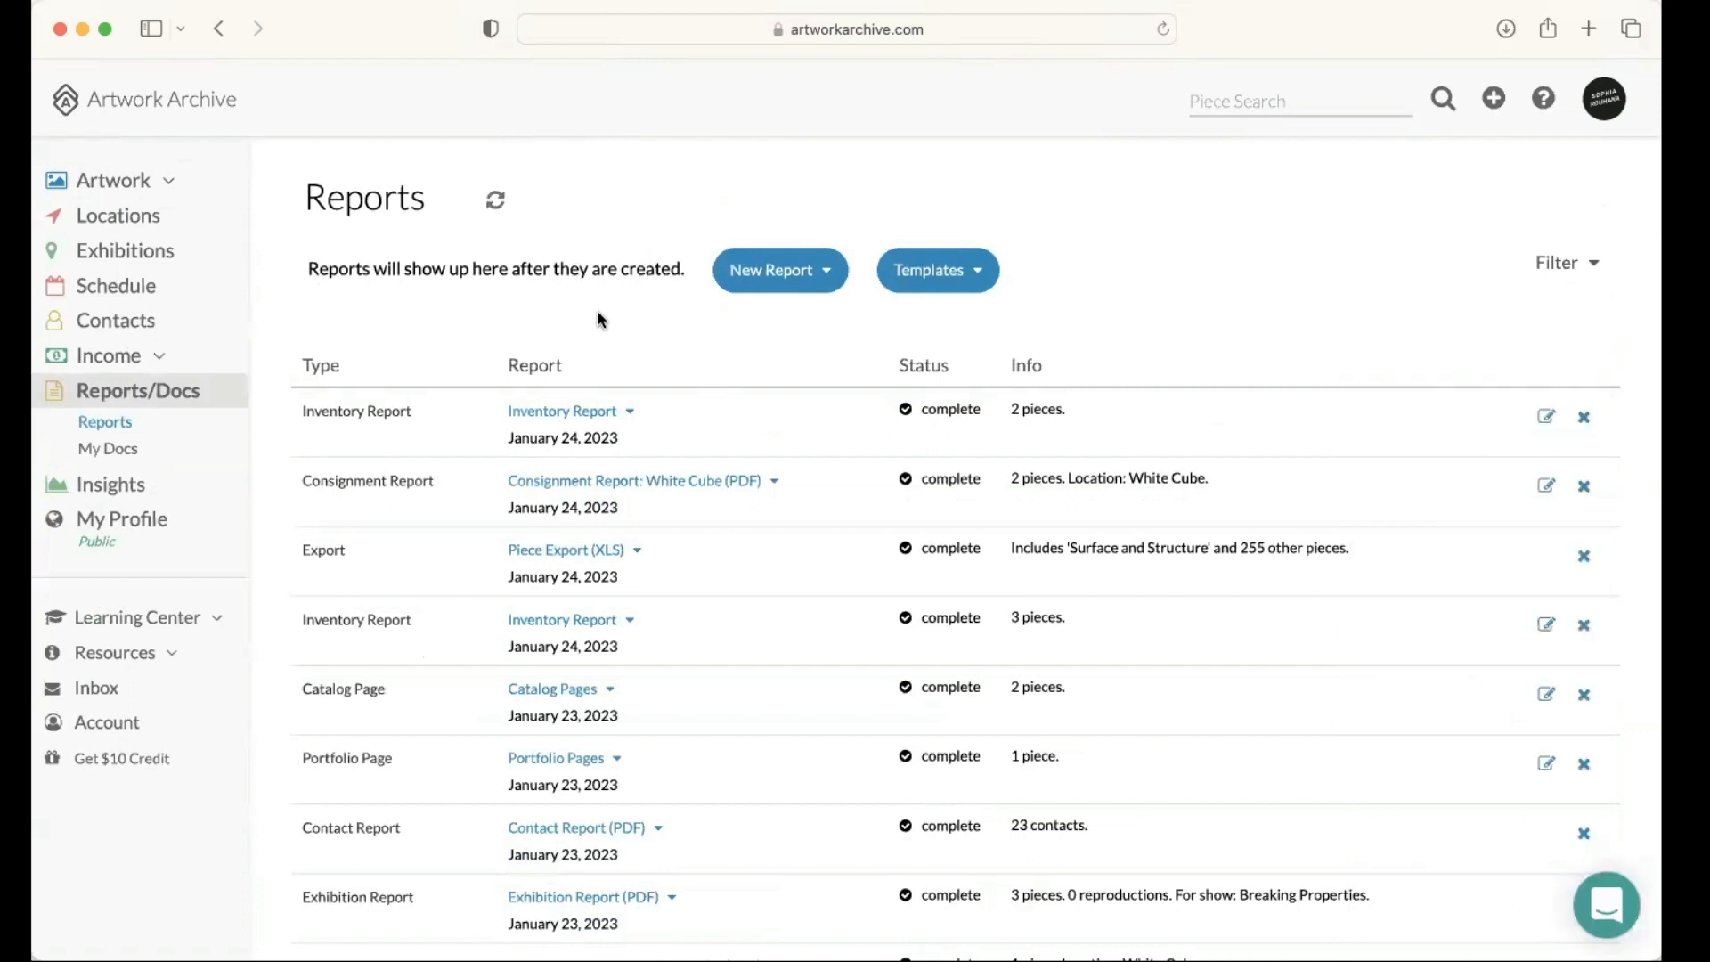
# Step: Look through the list of created reports, checking each one's type, status and info
pyautogui.scroll(-2, 598, 318)
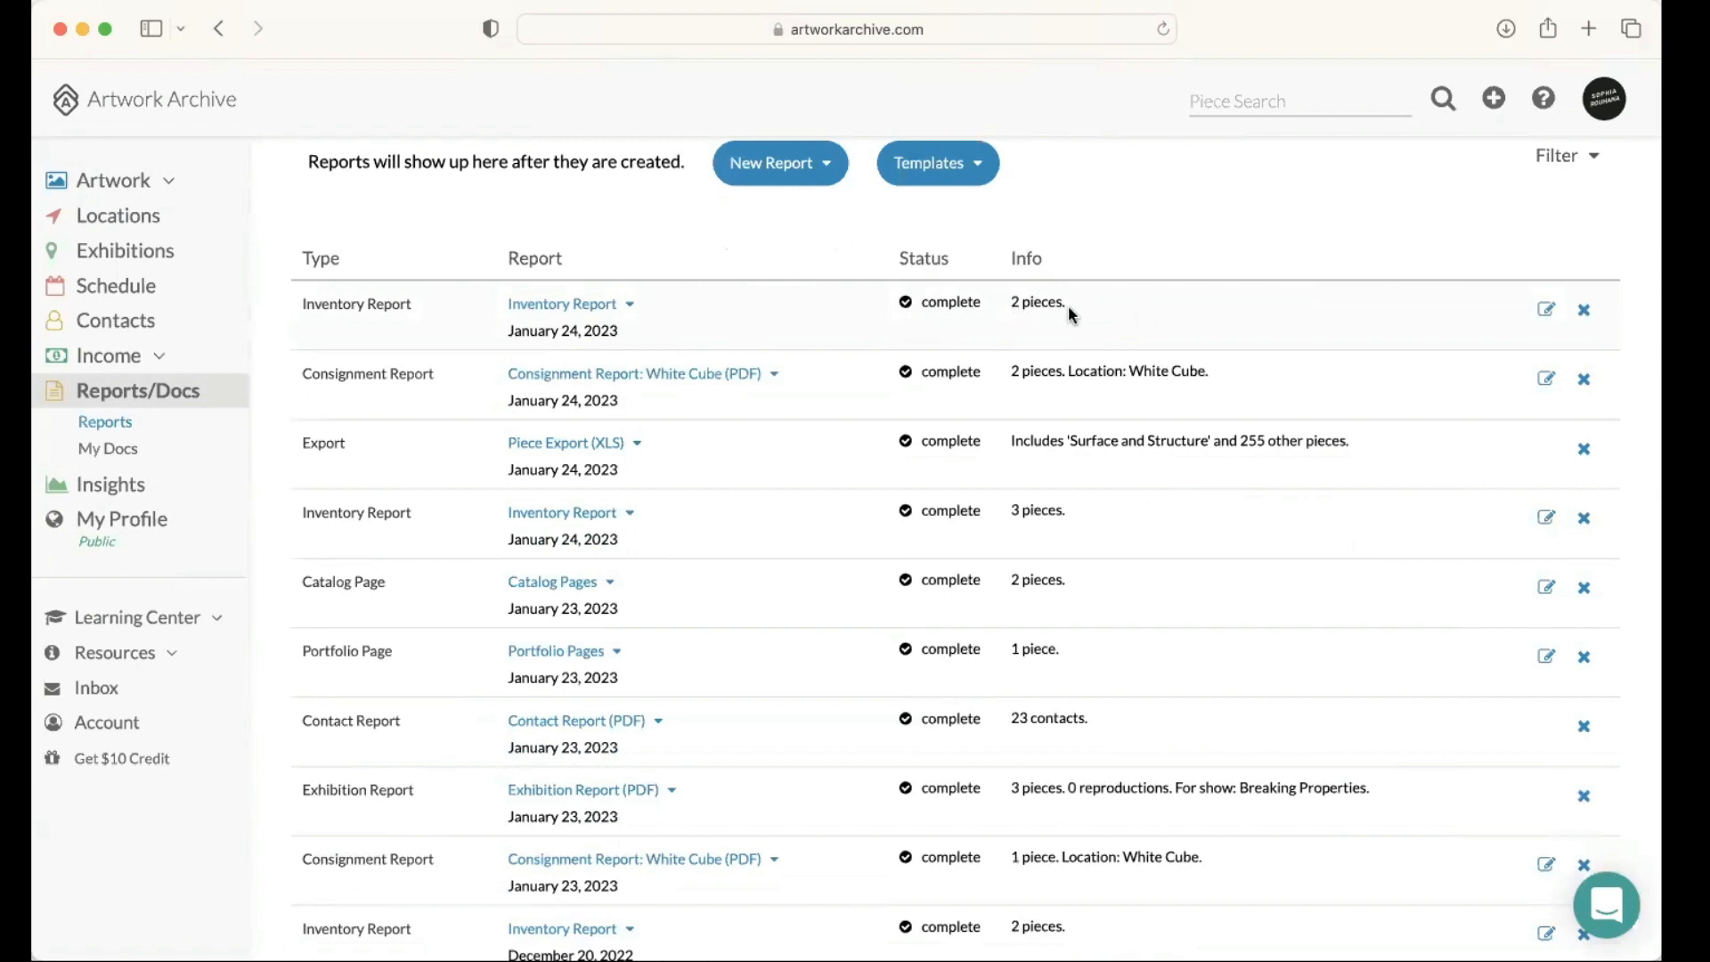
pyautogui.scroll(-1, 1082, 278)
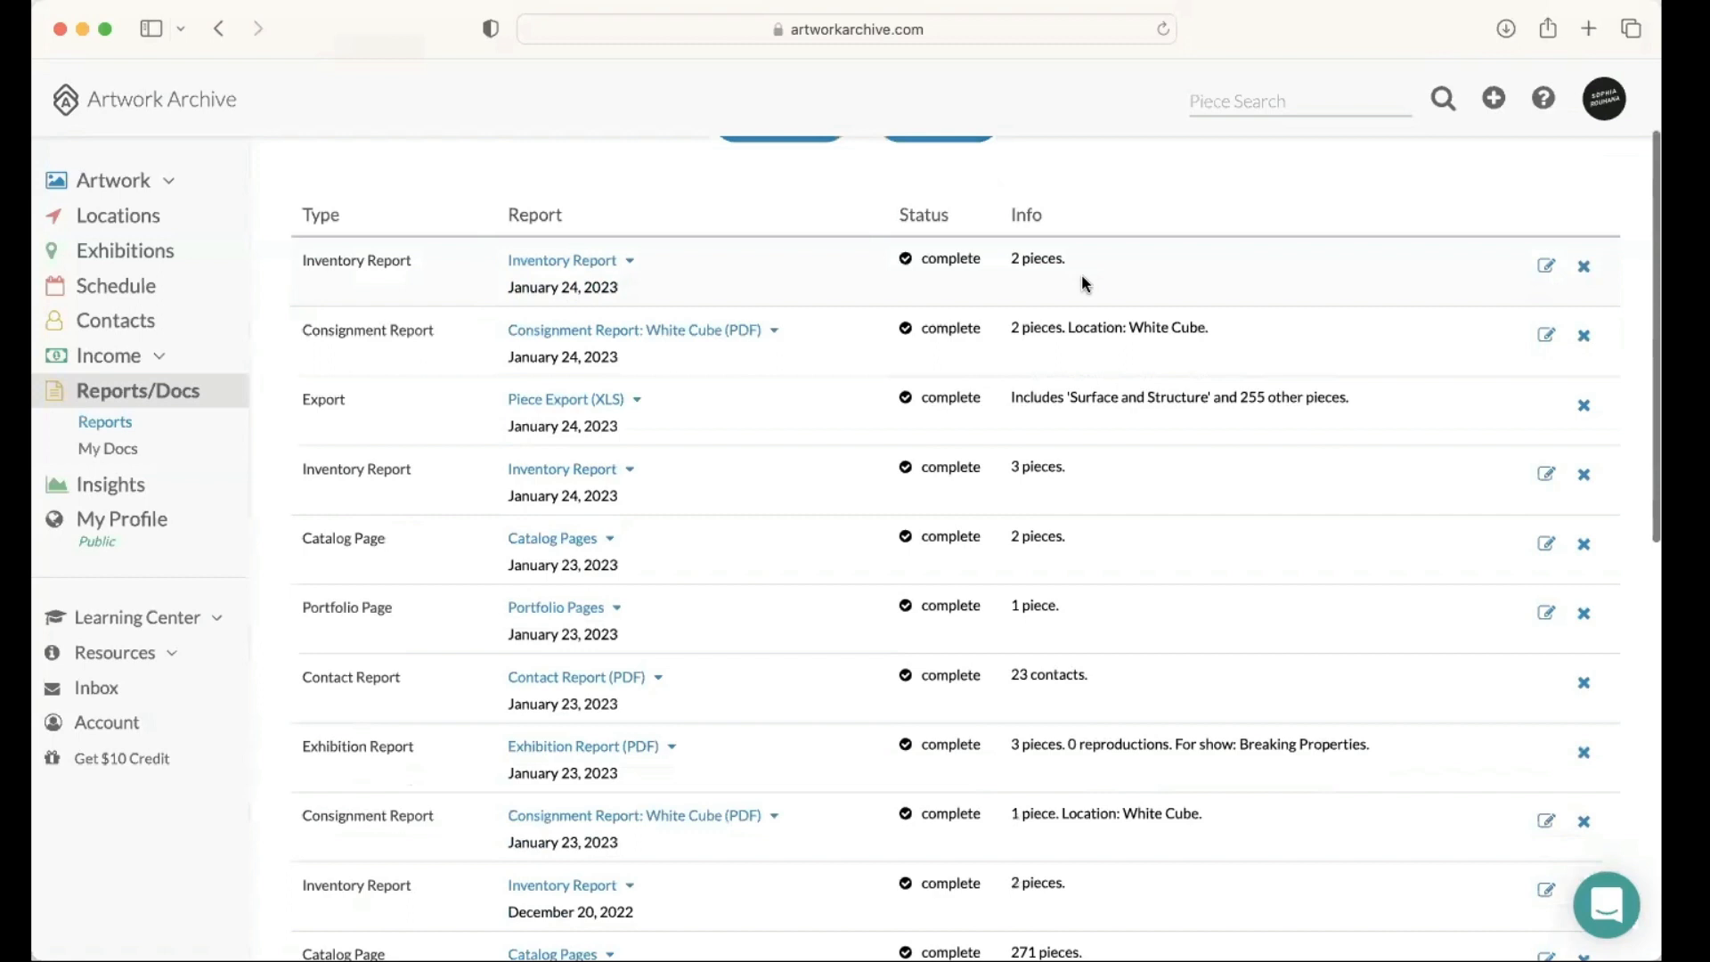
pyautogui.scroll(1, 1081, 283)
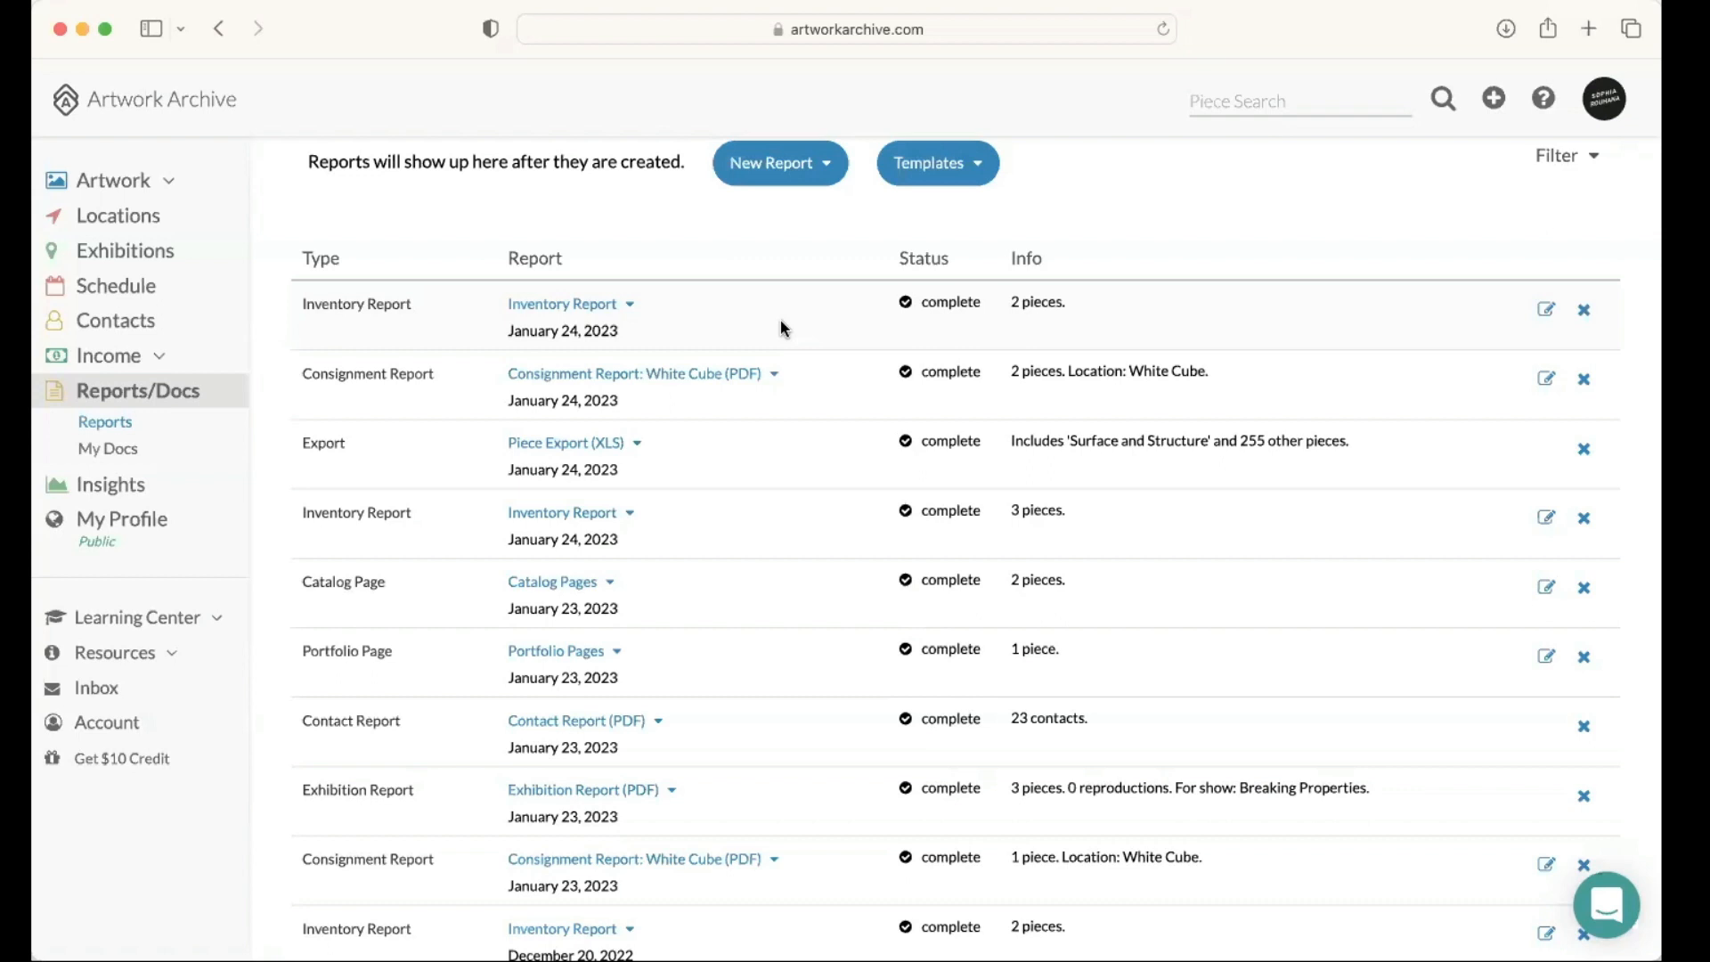
pyautogui.scroll(-2, 796, 321)
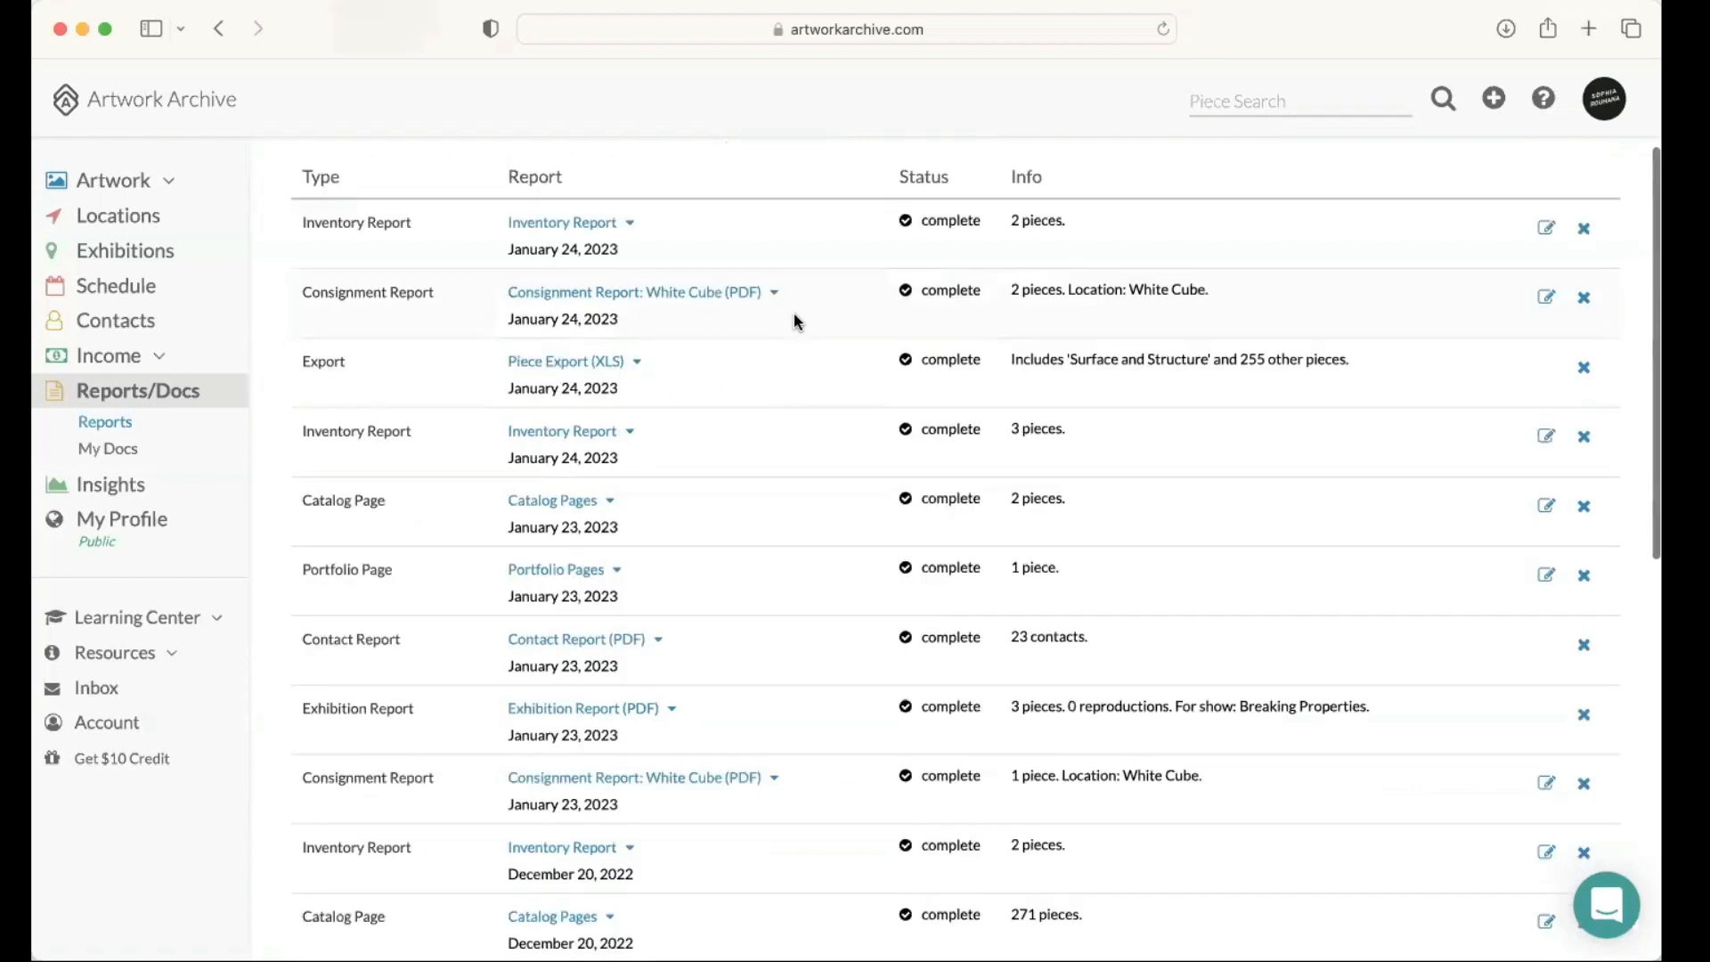
pyautogui.scroll(-1, 796, 320)
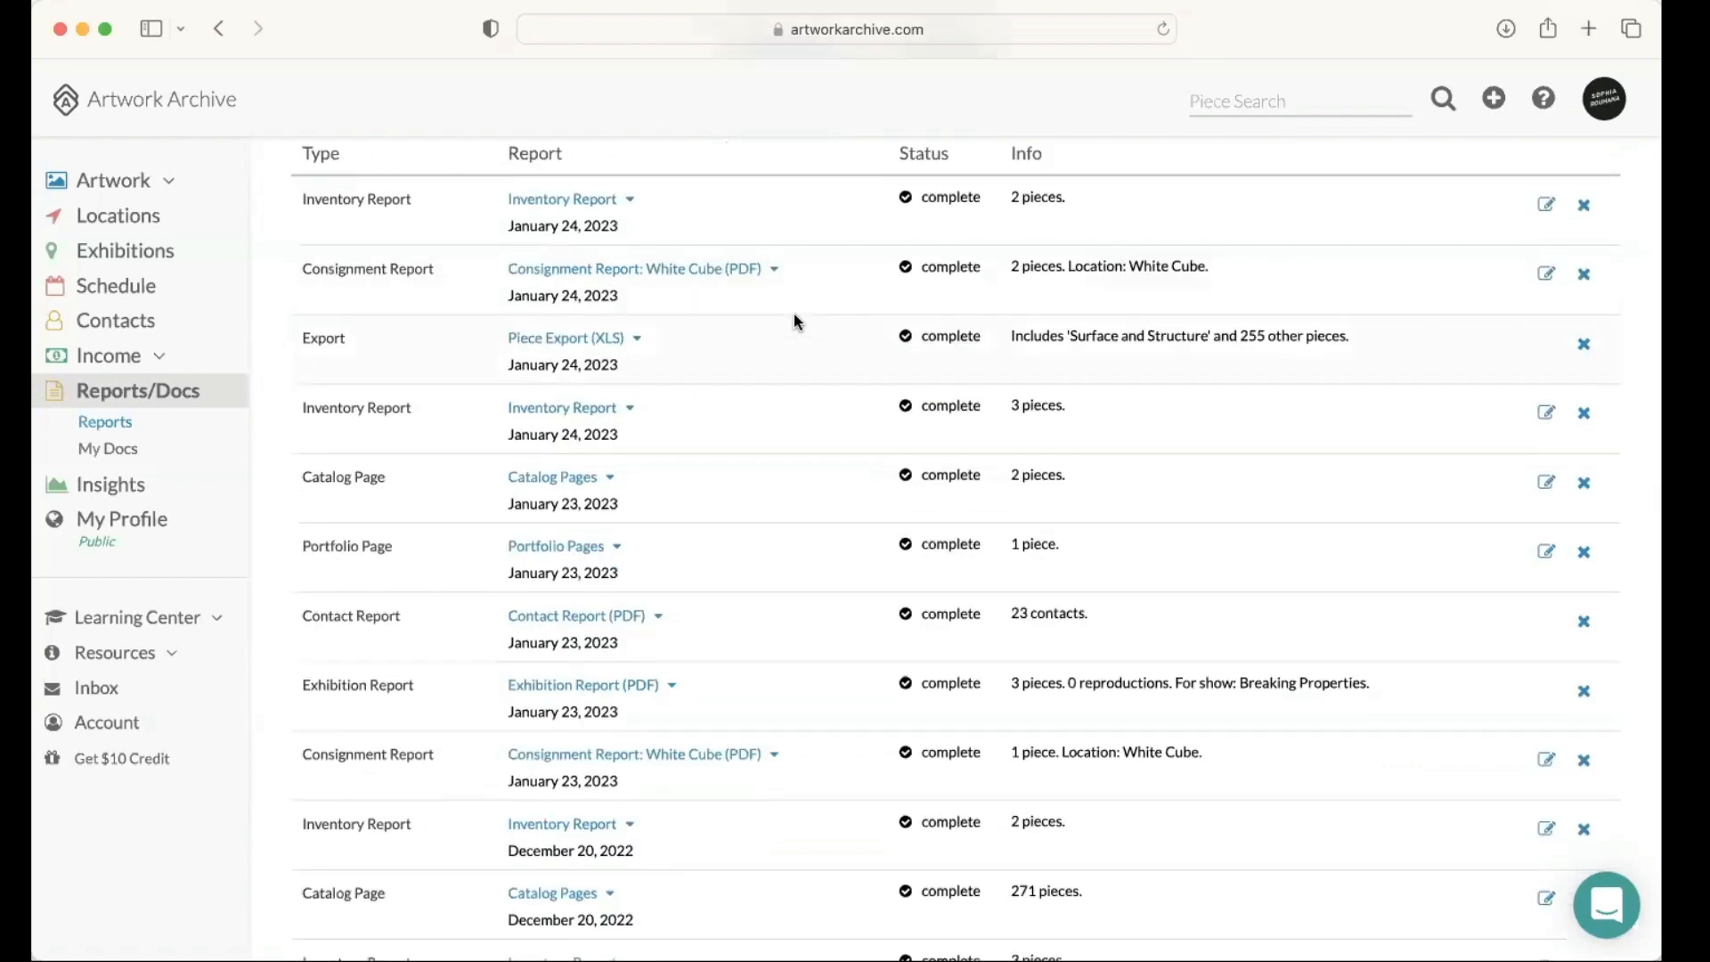
pyautogui.scroll(5, 976, 272)
pyautogui.scroll(1, 971, 280)
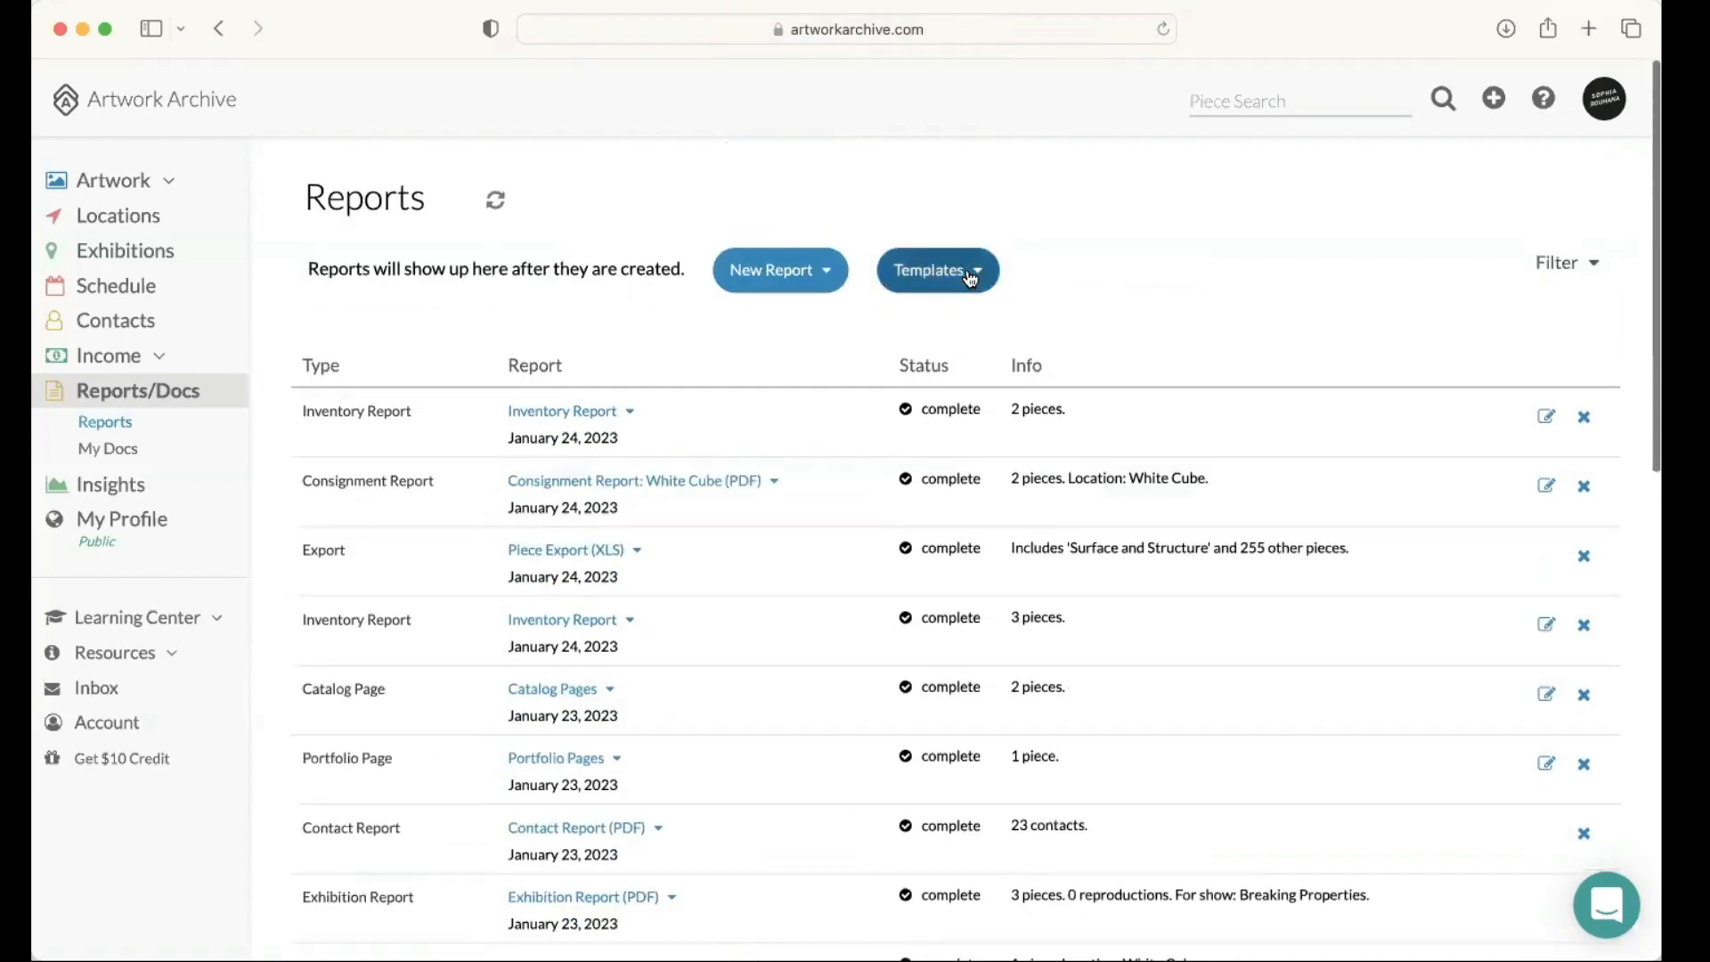
# Step: View the saved report templates and browse the reports that can be reused
pyautogui.click(971, 278)
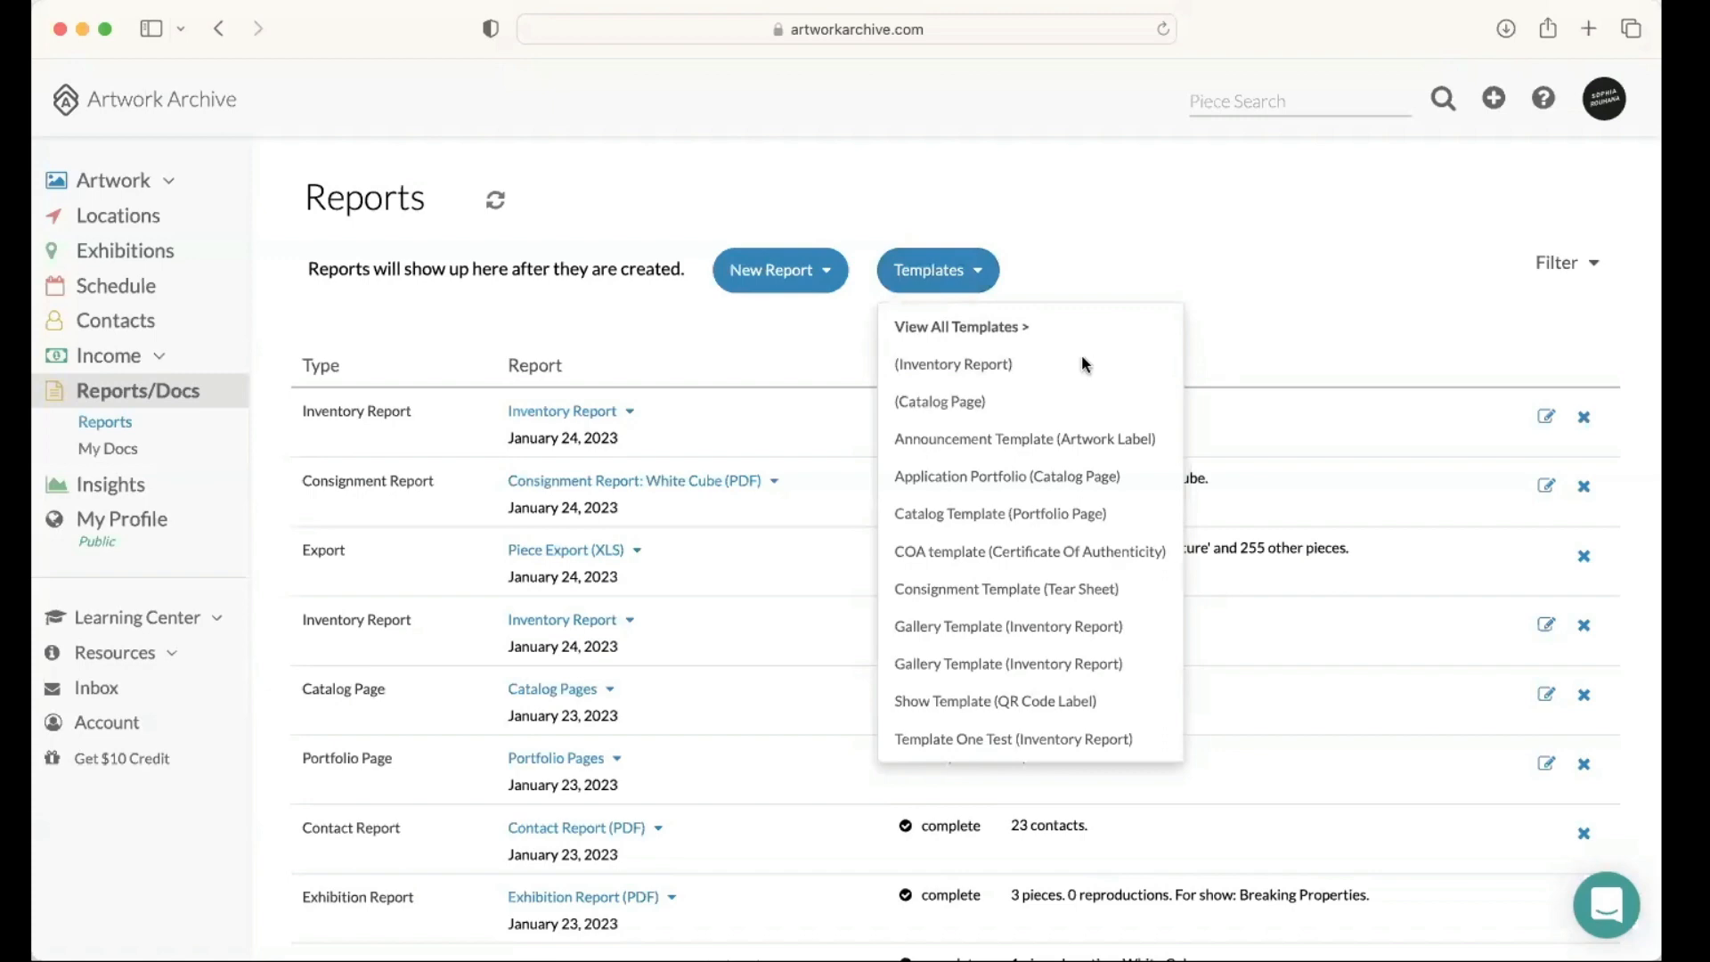
pyautogui.click(684, 315)
pyautogui.scroll(-1, 684, 315)
pyautogui.scroll(-2, 686, 320)
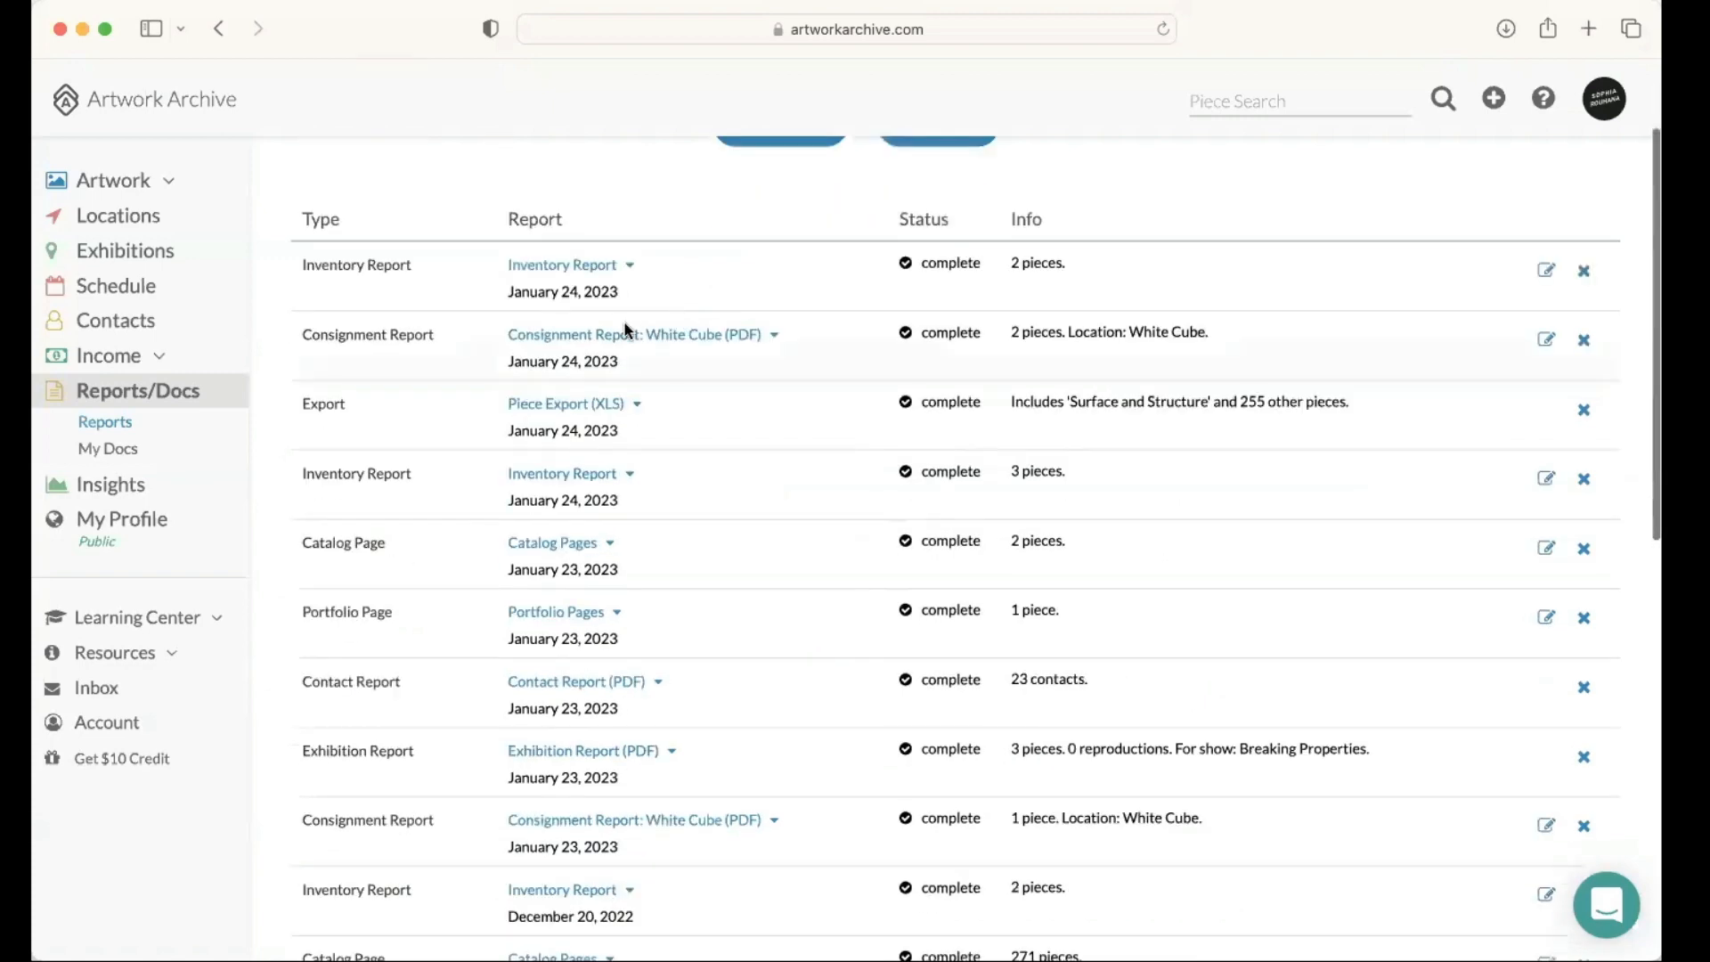
pyautogui.scroll(3, 628, 330)
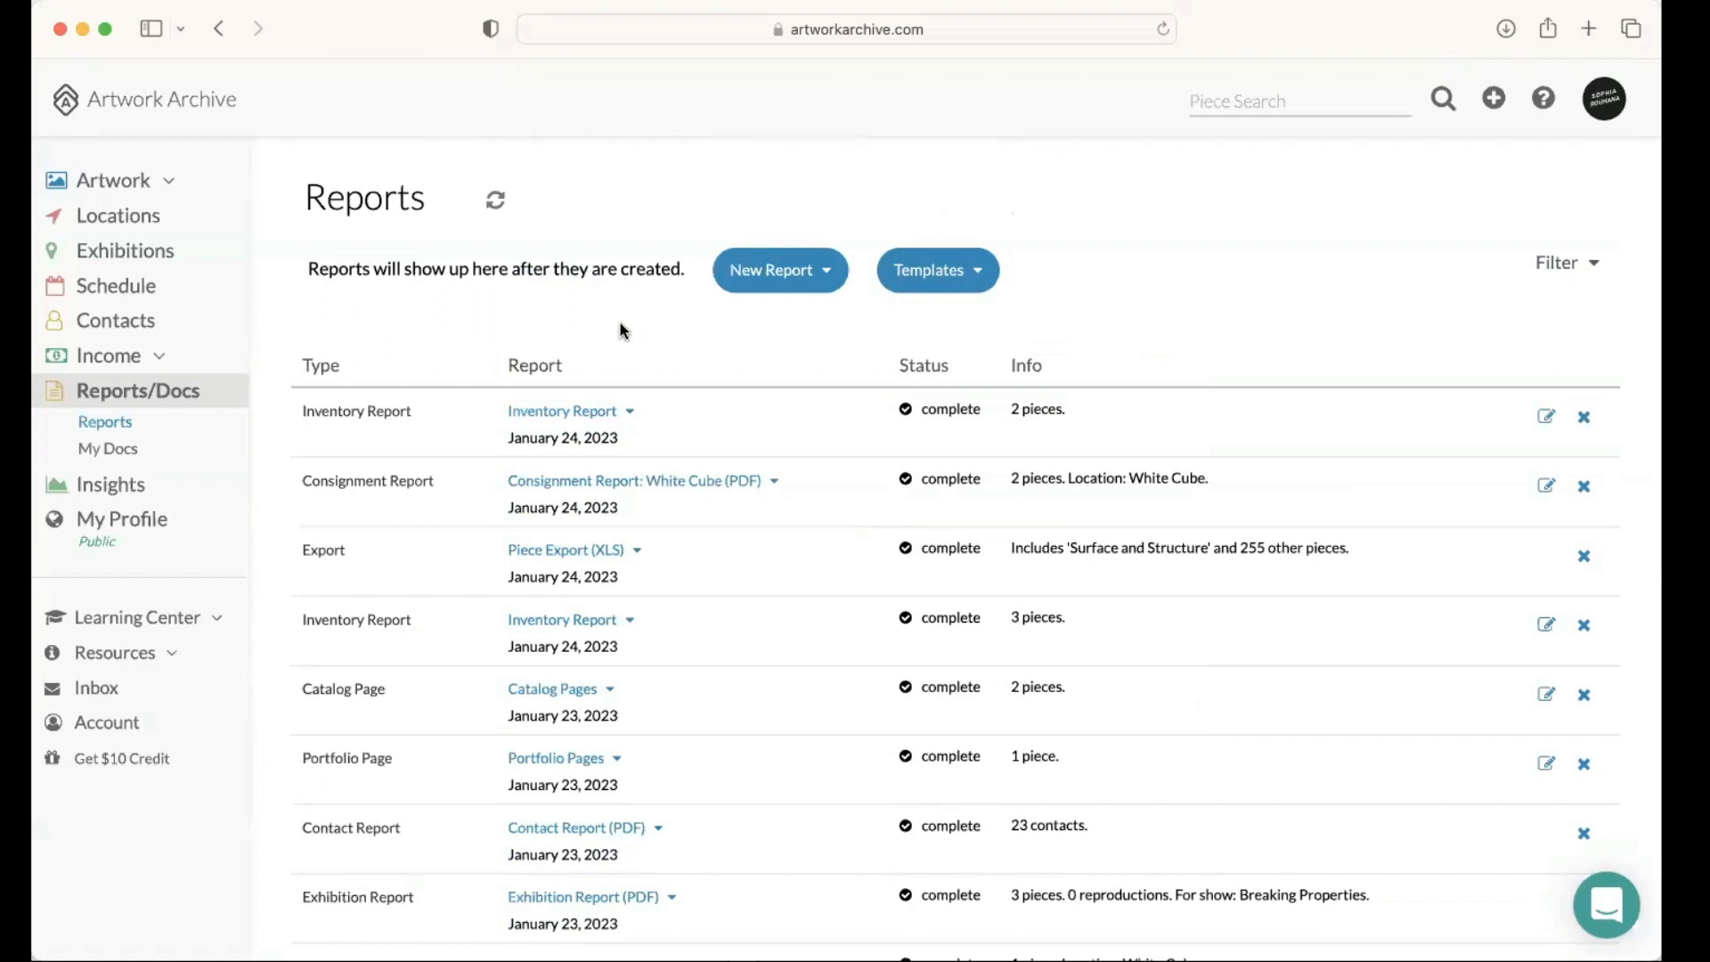
pyautogui.scroll(-1, 632, 325)
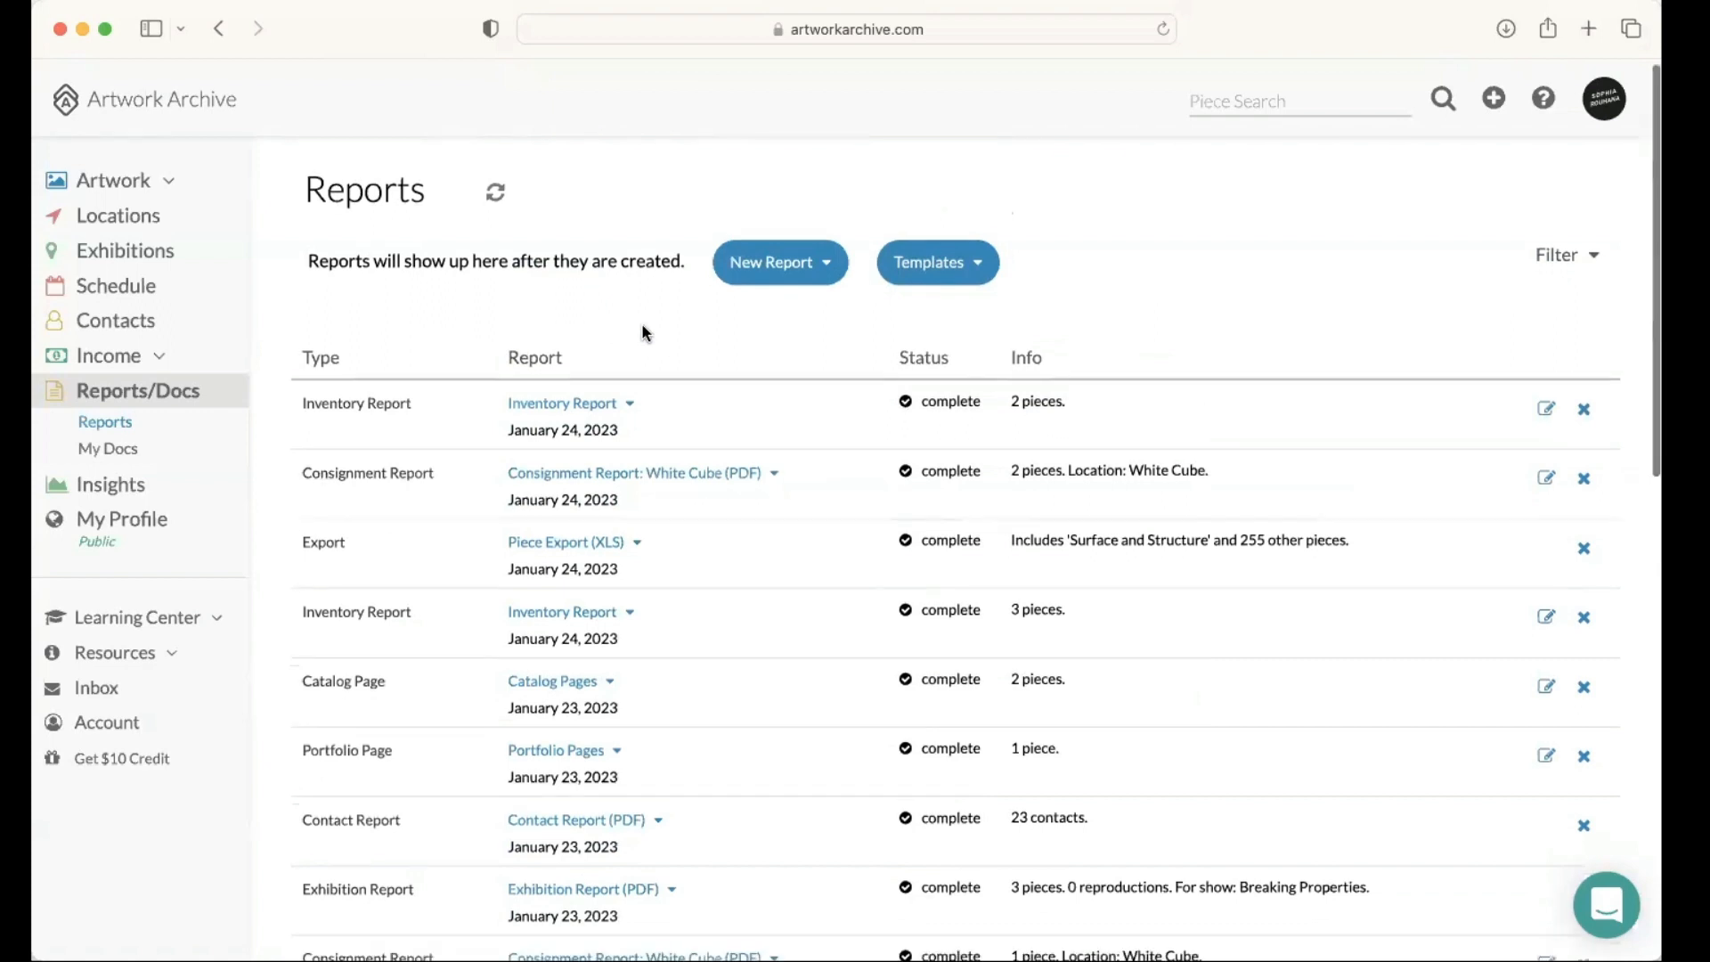
# Step: Start a new Portfolio Page report and set it to save as a template named "Portfolio to A Collector"
pyautogui.click(767, 269)
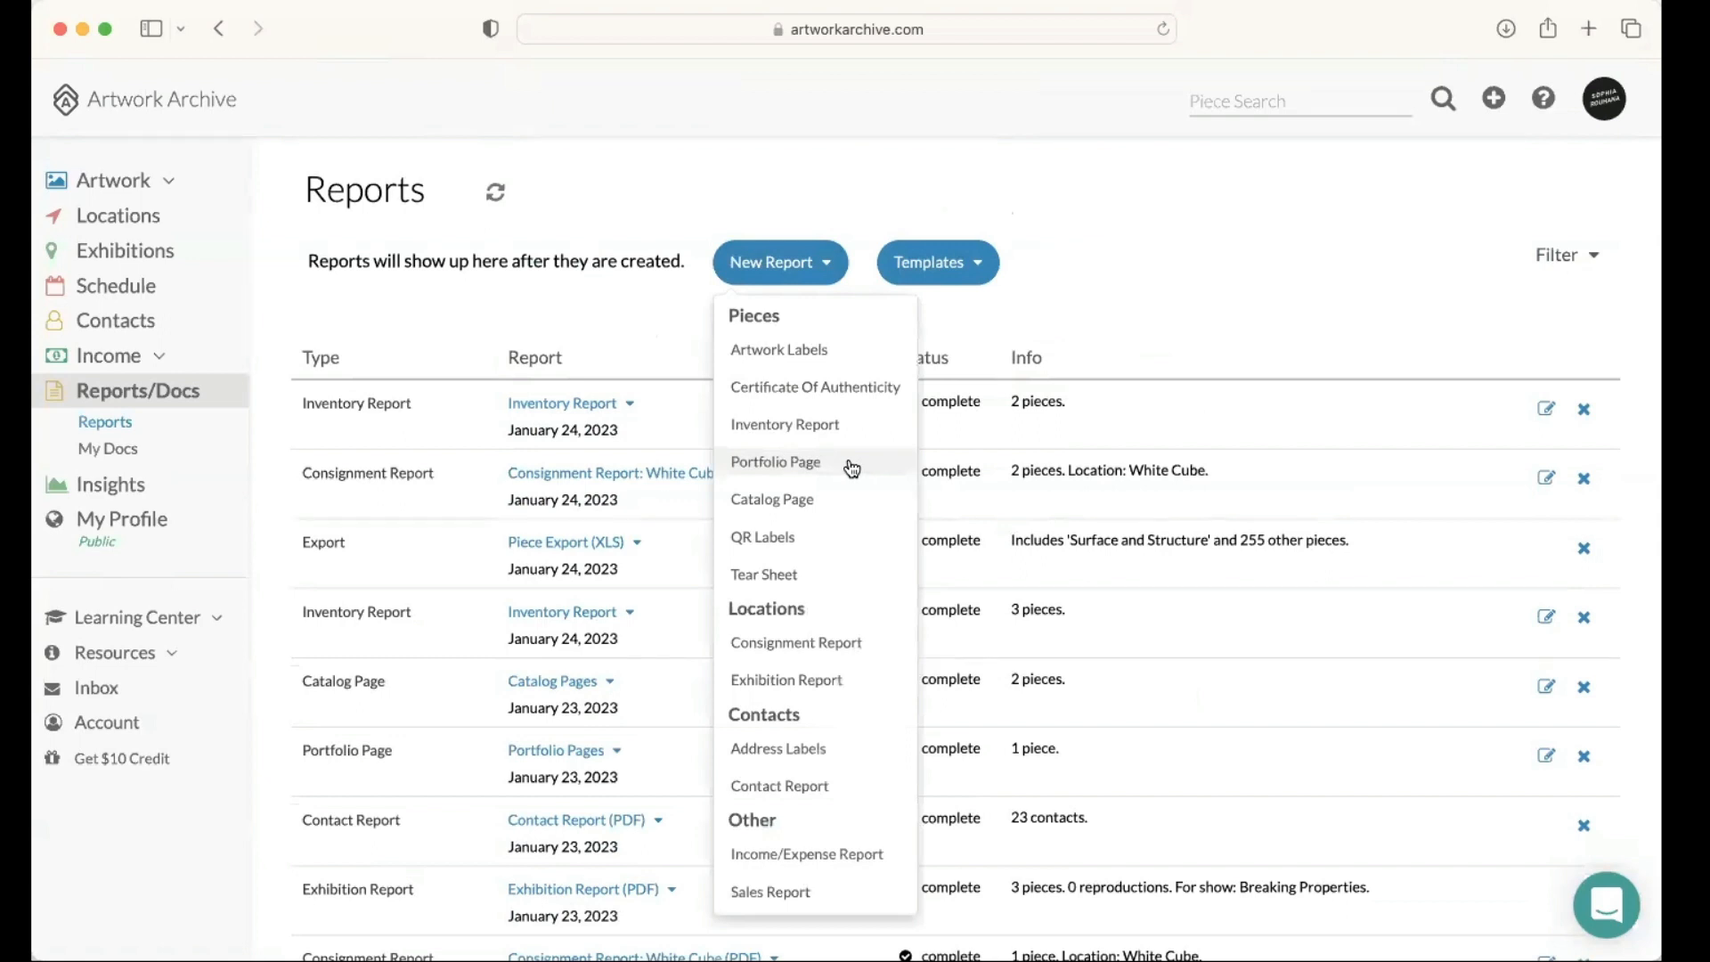
pyautogui.click(847, 464)
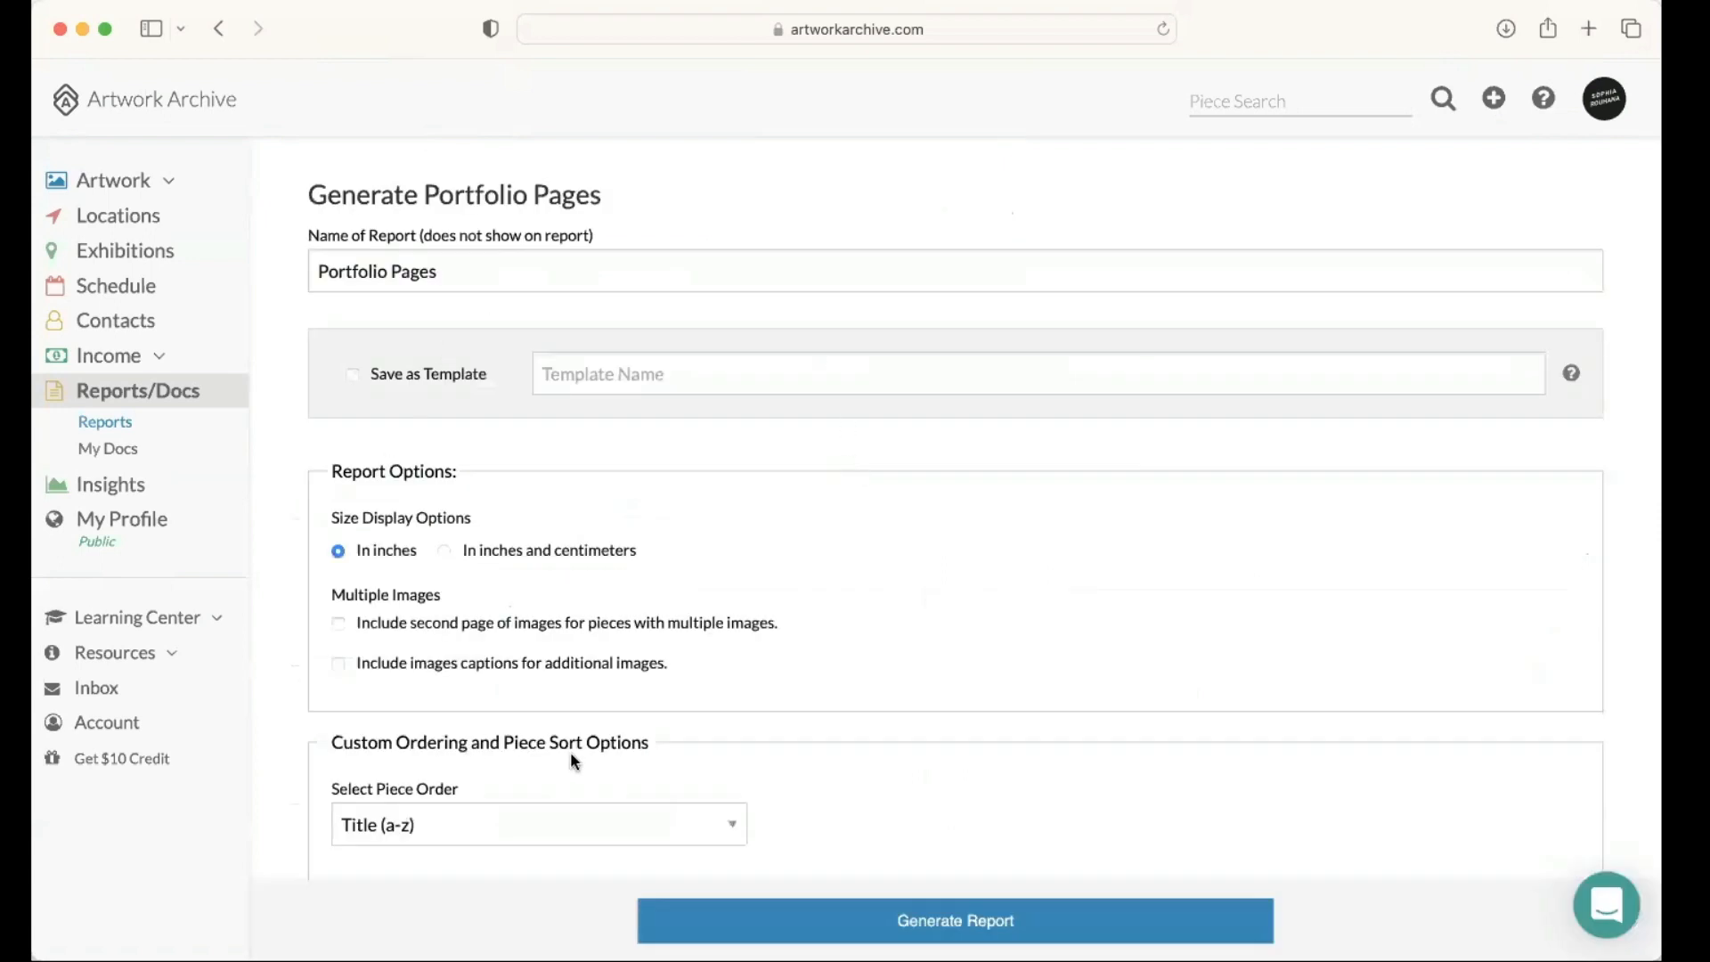
pyautogui.click(624, 375)
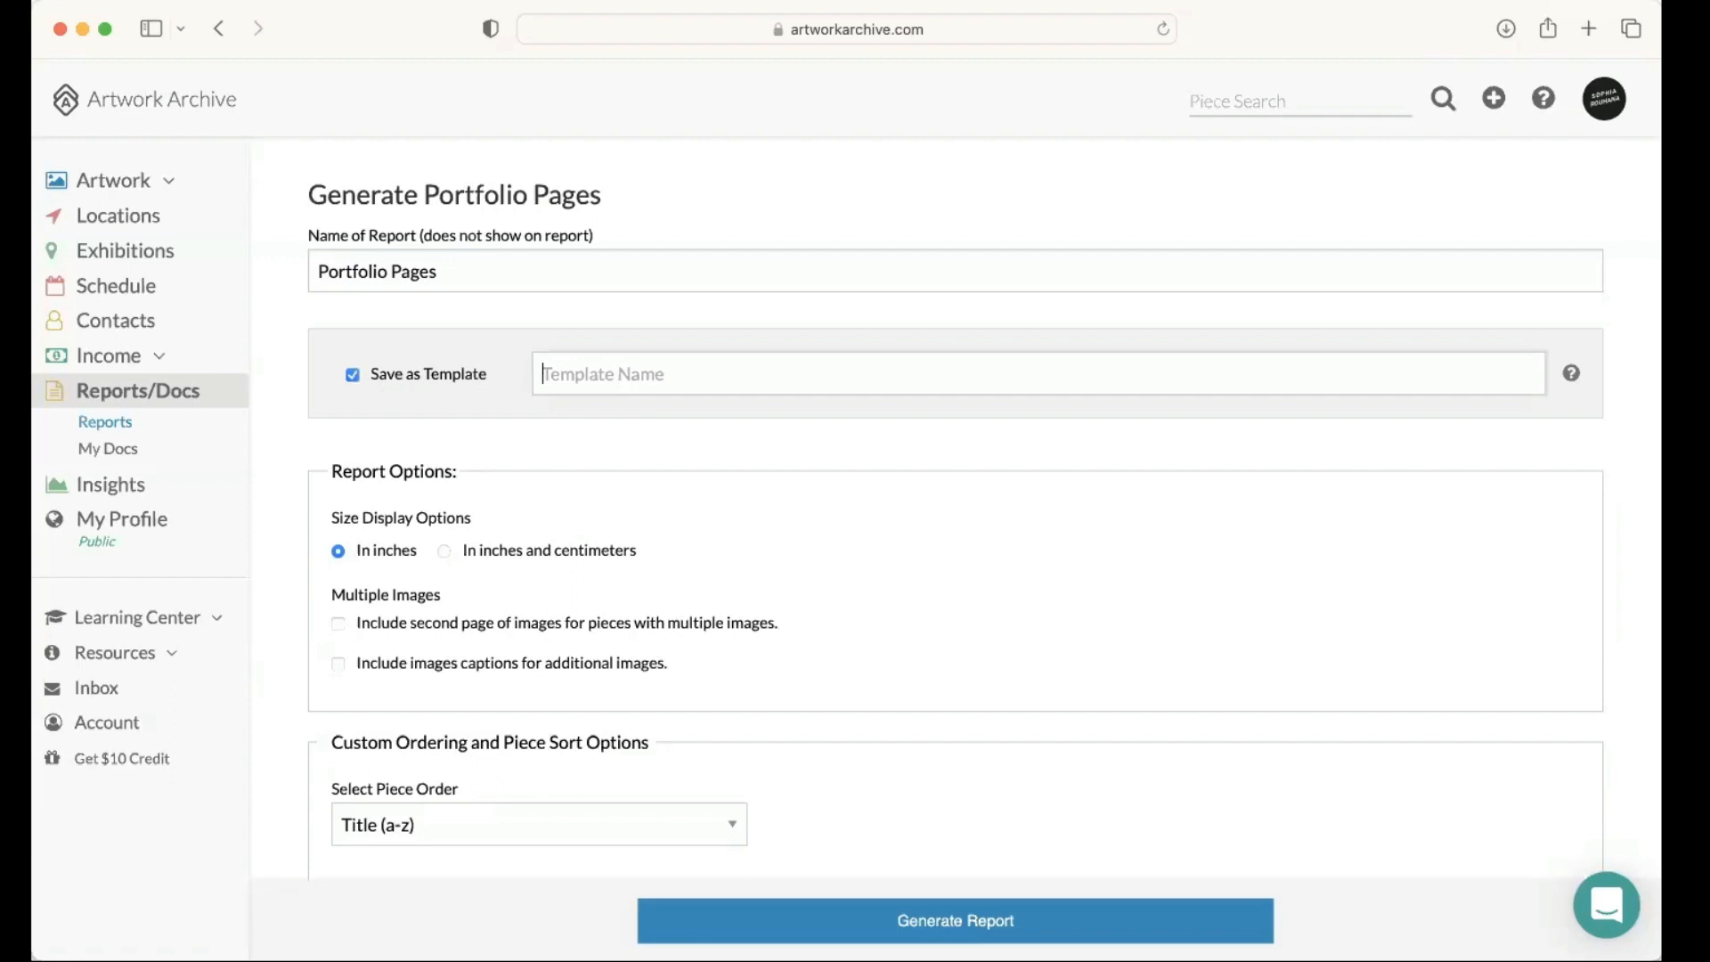
pyautogui.write('Portfolio to a Collector')
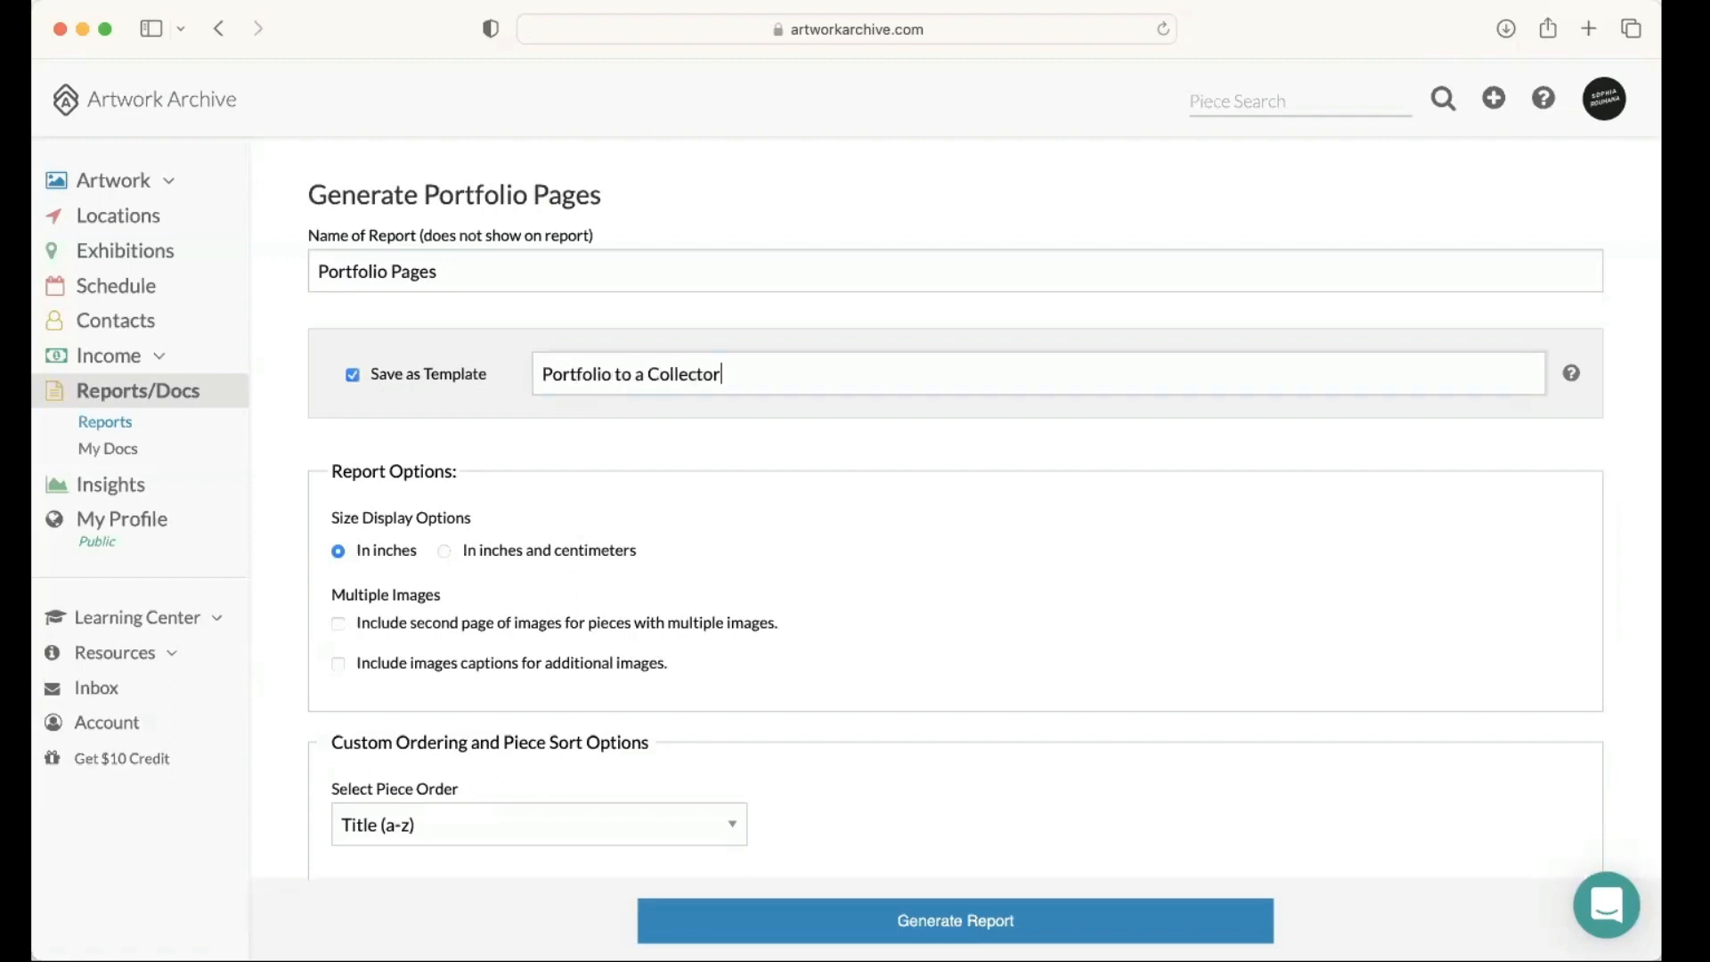
pyautogui.click(642, 375)
pyautogui.press('BackSpace')
pyautogui.write('A')
# Step: Include a second page of images for pieces with multiple images and set the piece order to Custom Order
pyautogui.scroll(-2, 680, 464)
pyautogui.scroll(-2, 679, 465)
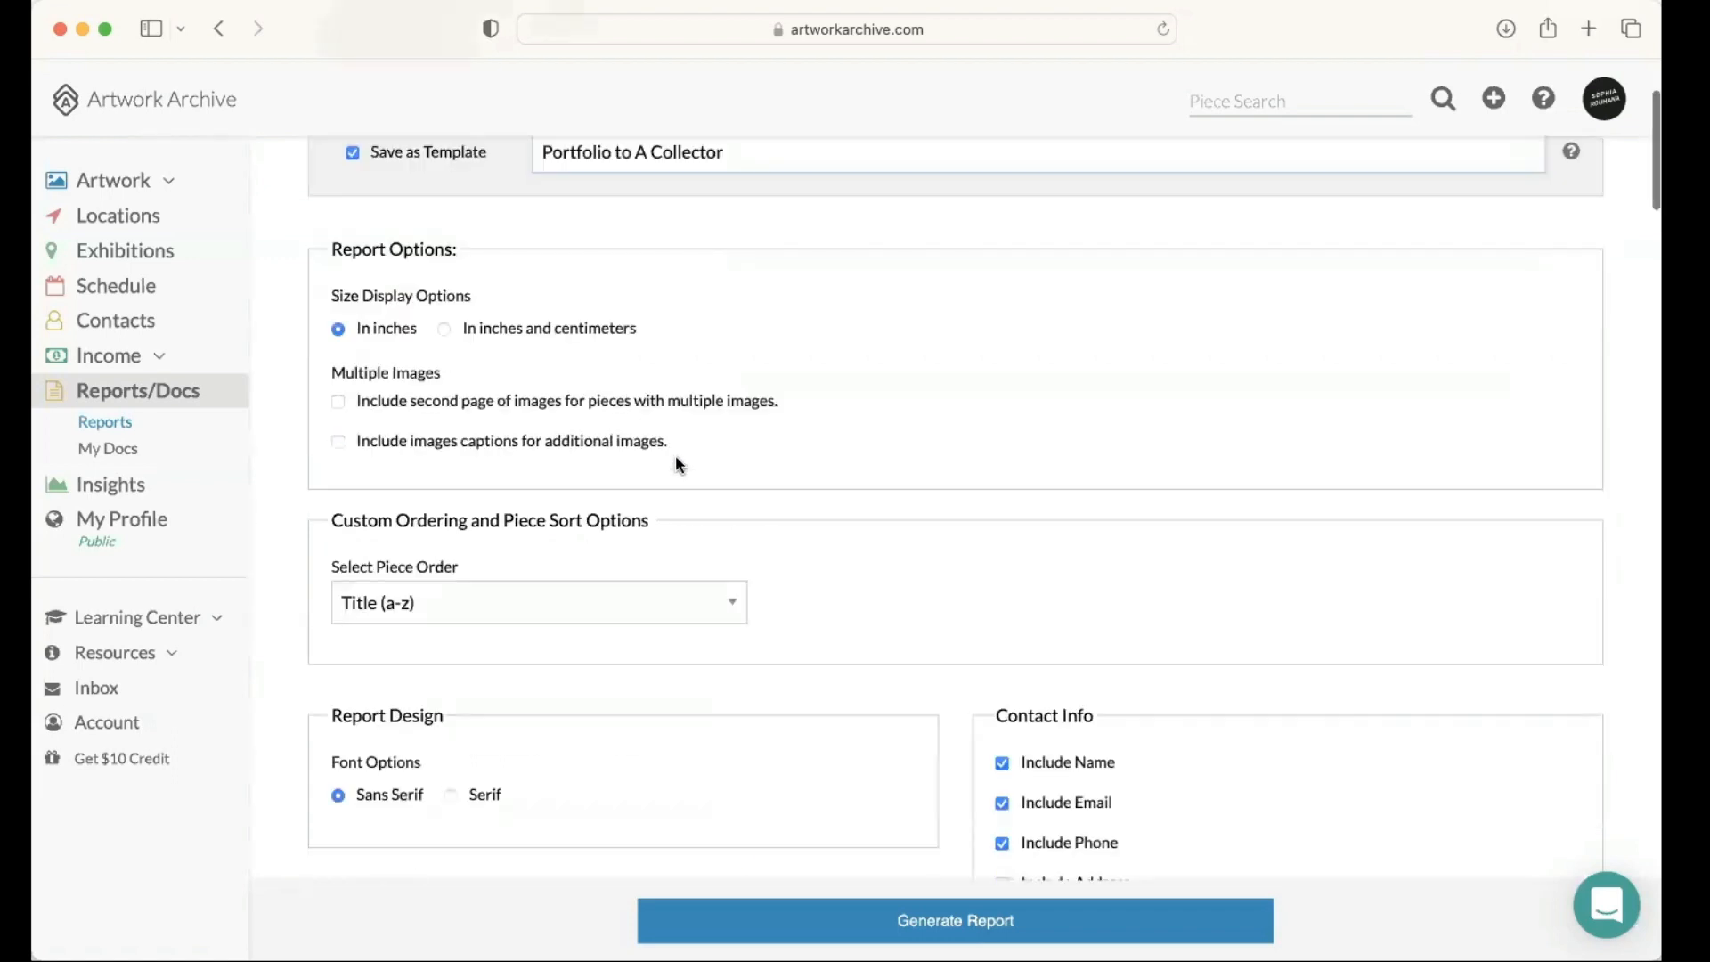
pyautogui.scroll(-1, 675, 464)
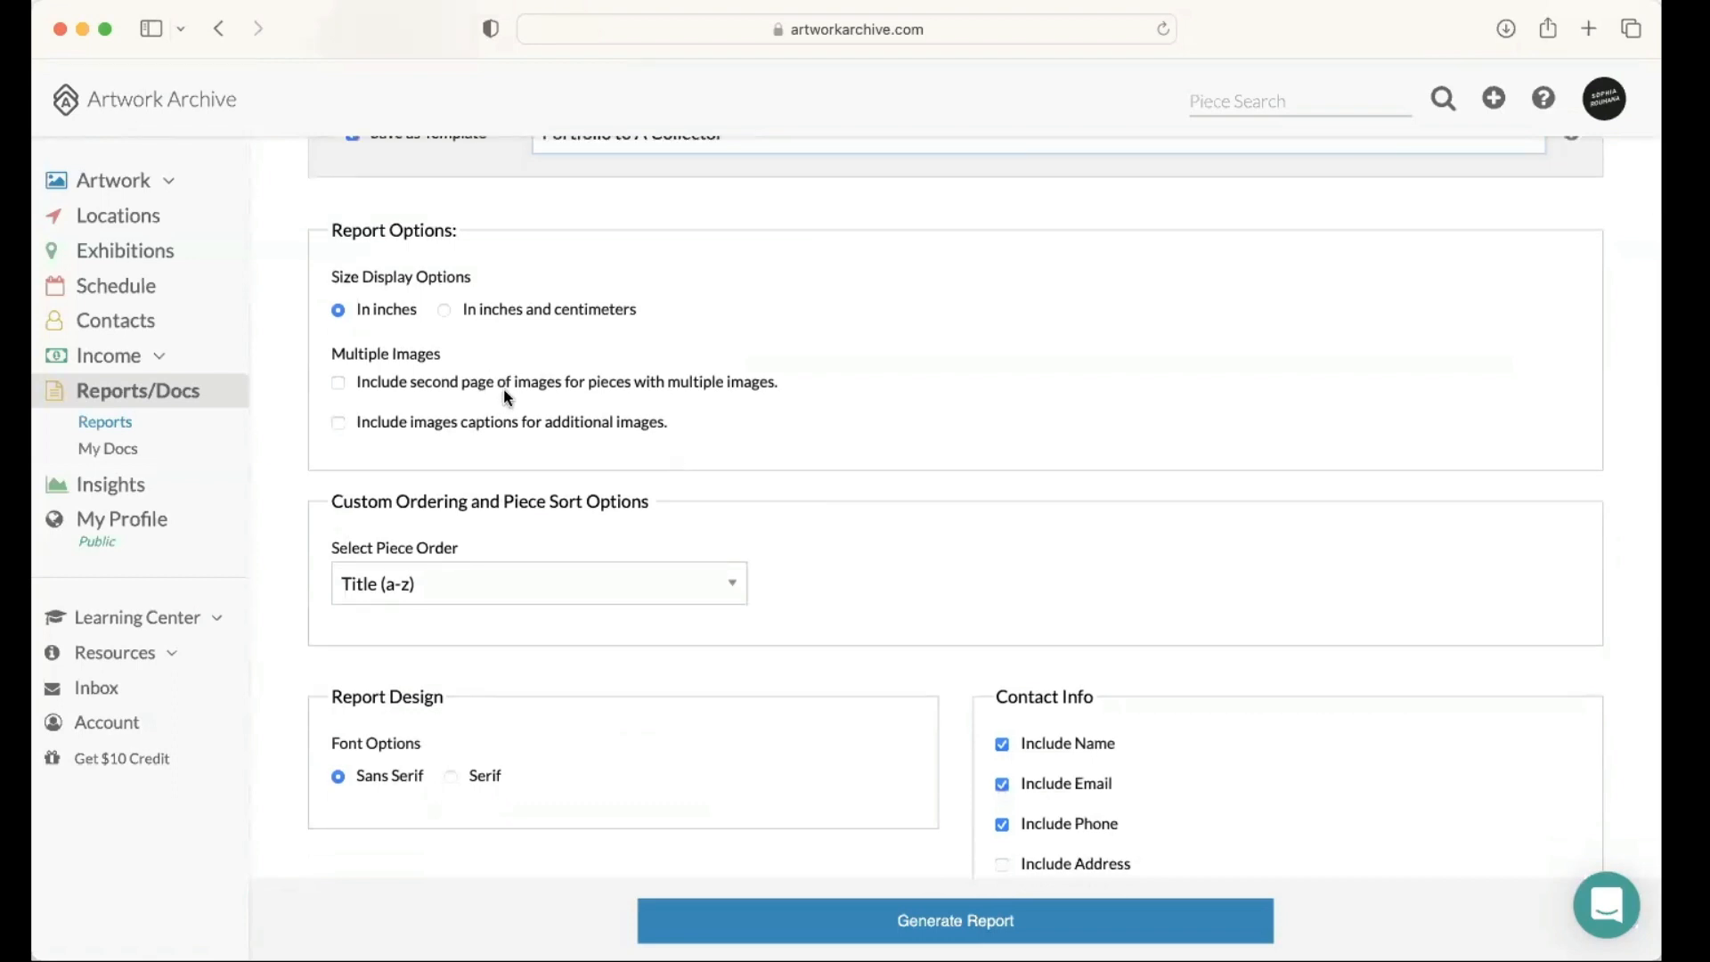
pyautogui.click(336, 382)
pyautogui.scroll(-3, 559, 419)
pyautogui.click(552, 440)
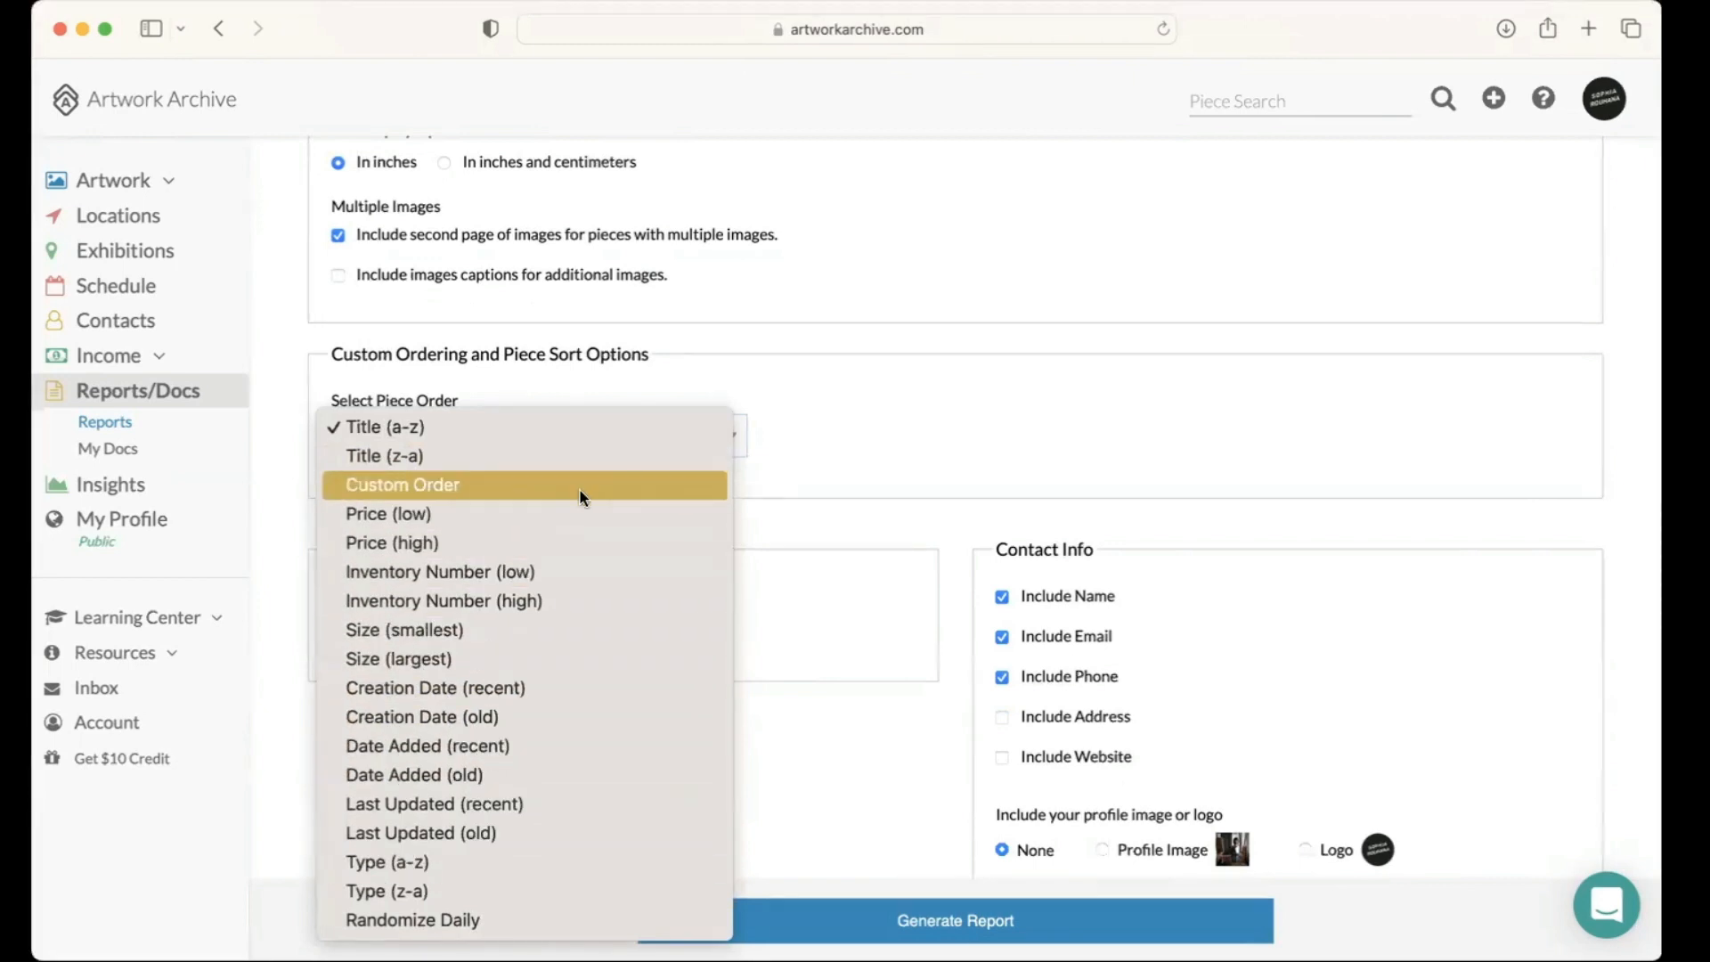
pyautogui.click(781, 444)
# Step: Examine the portfolio report's font, contact info and data options
pyautogui.scroll(-1, 909, 426)
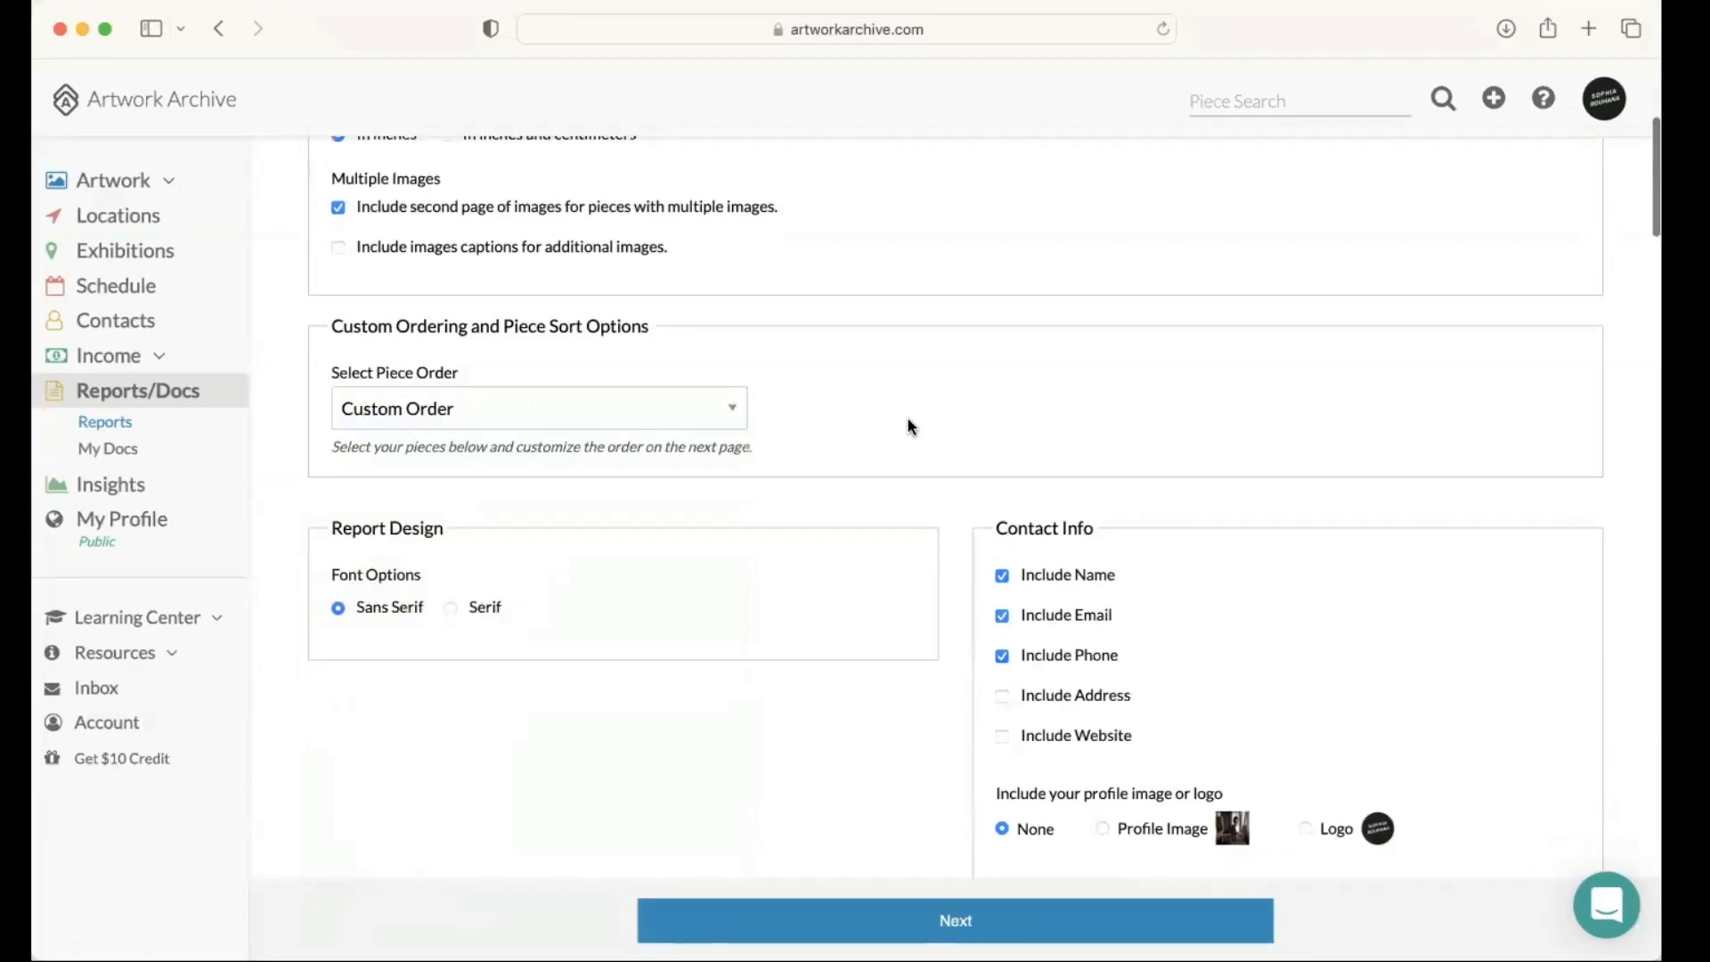
pyautogui.scroll(-1, 911, 427)
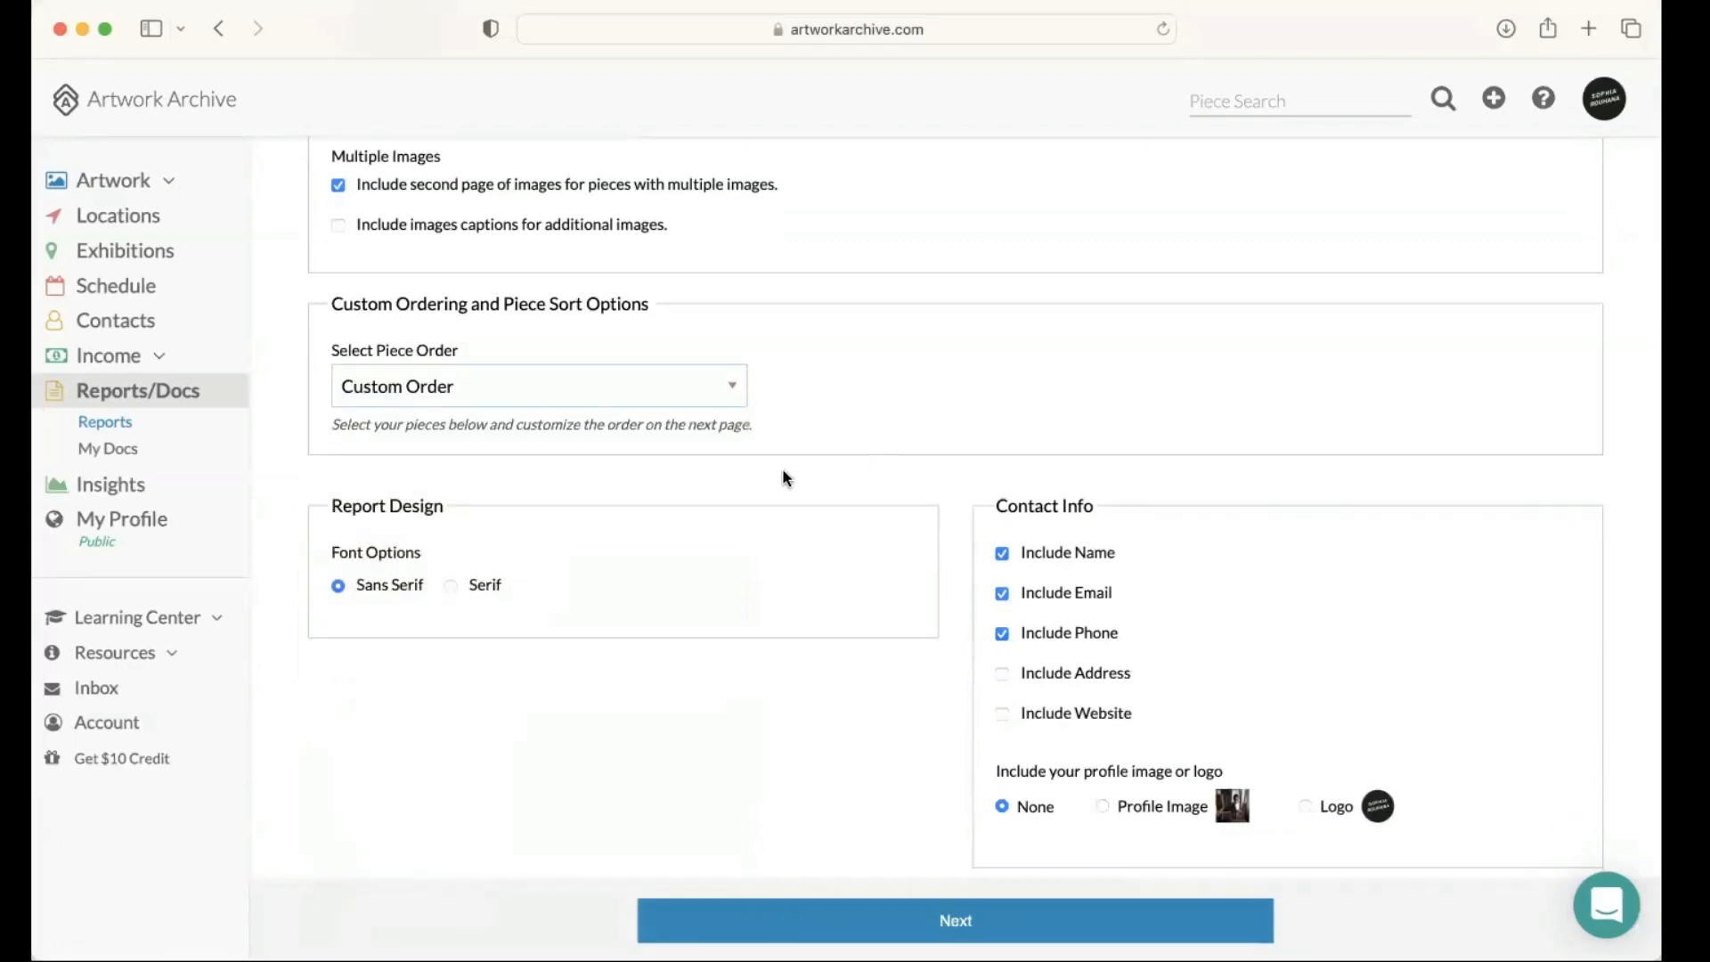
pyautogui.scroll(-4, 783, 471)
pyautogui.scroll(-1, 793, 465)
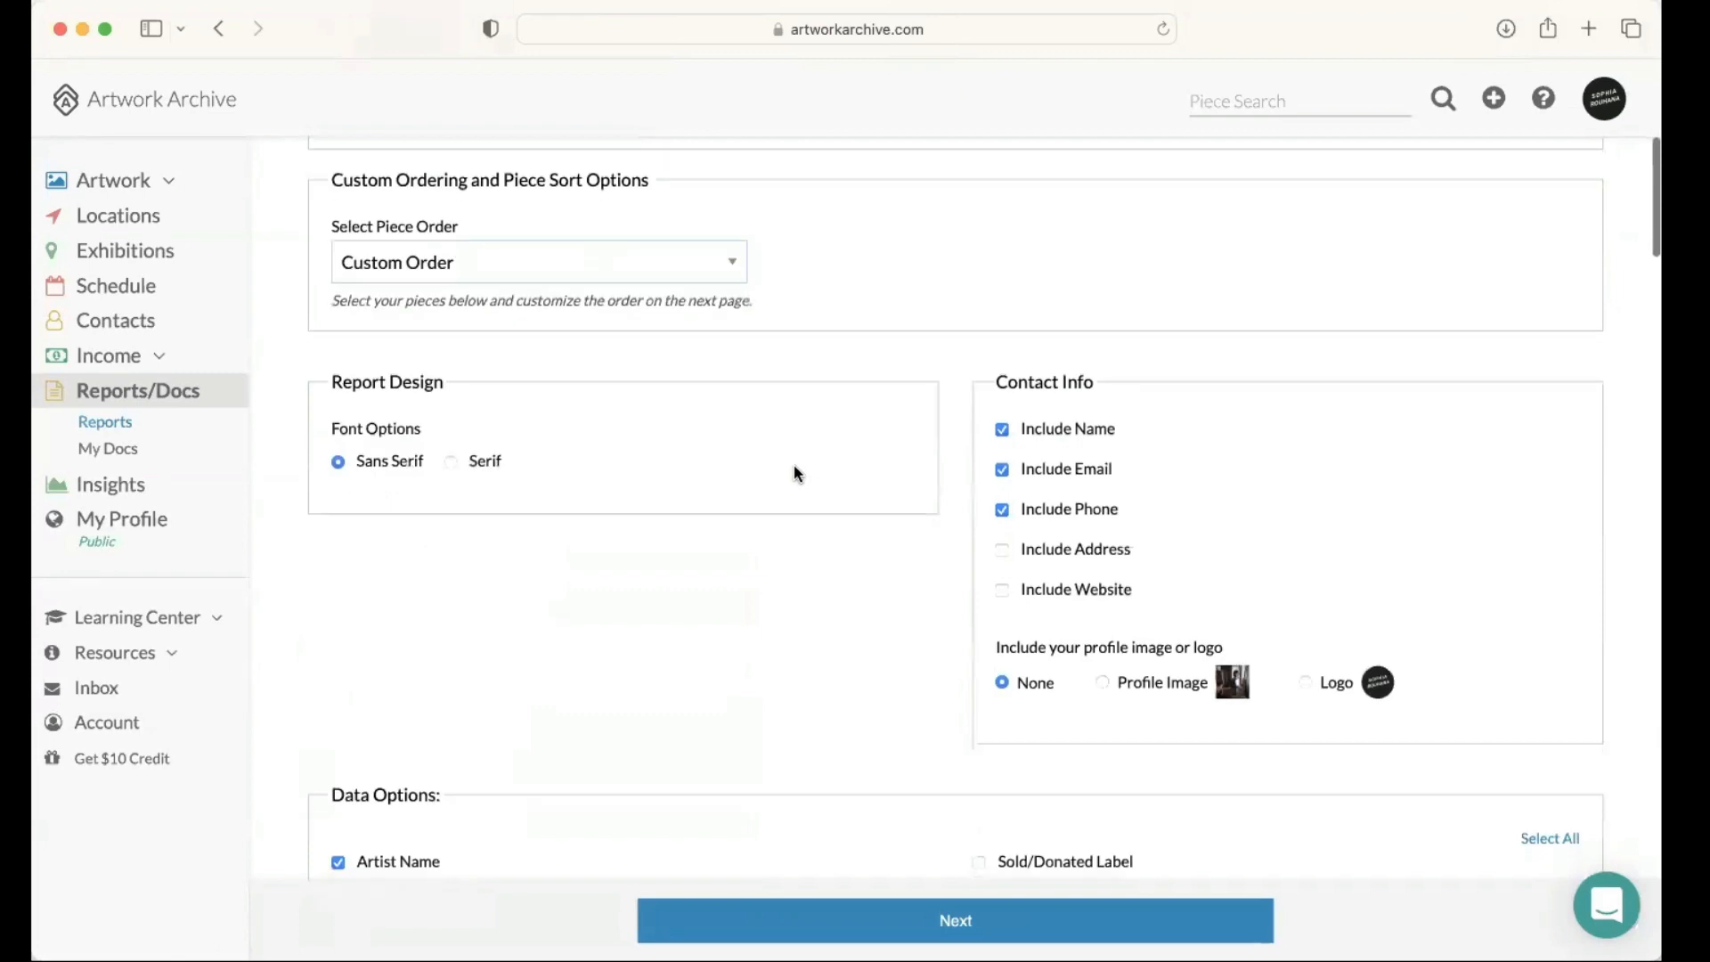
pyautogui.scroll(-3, 794, 472)
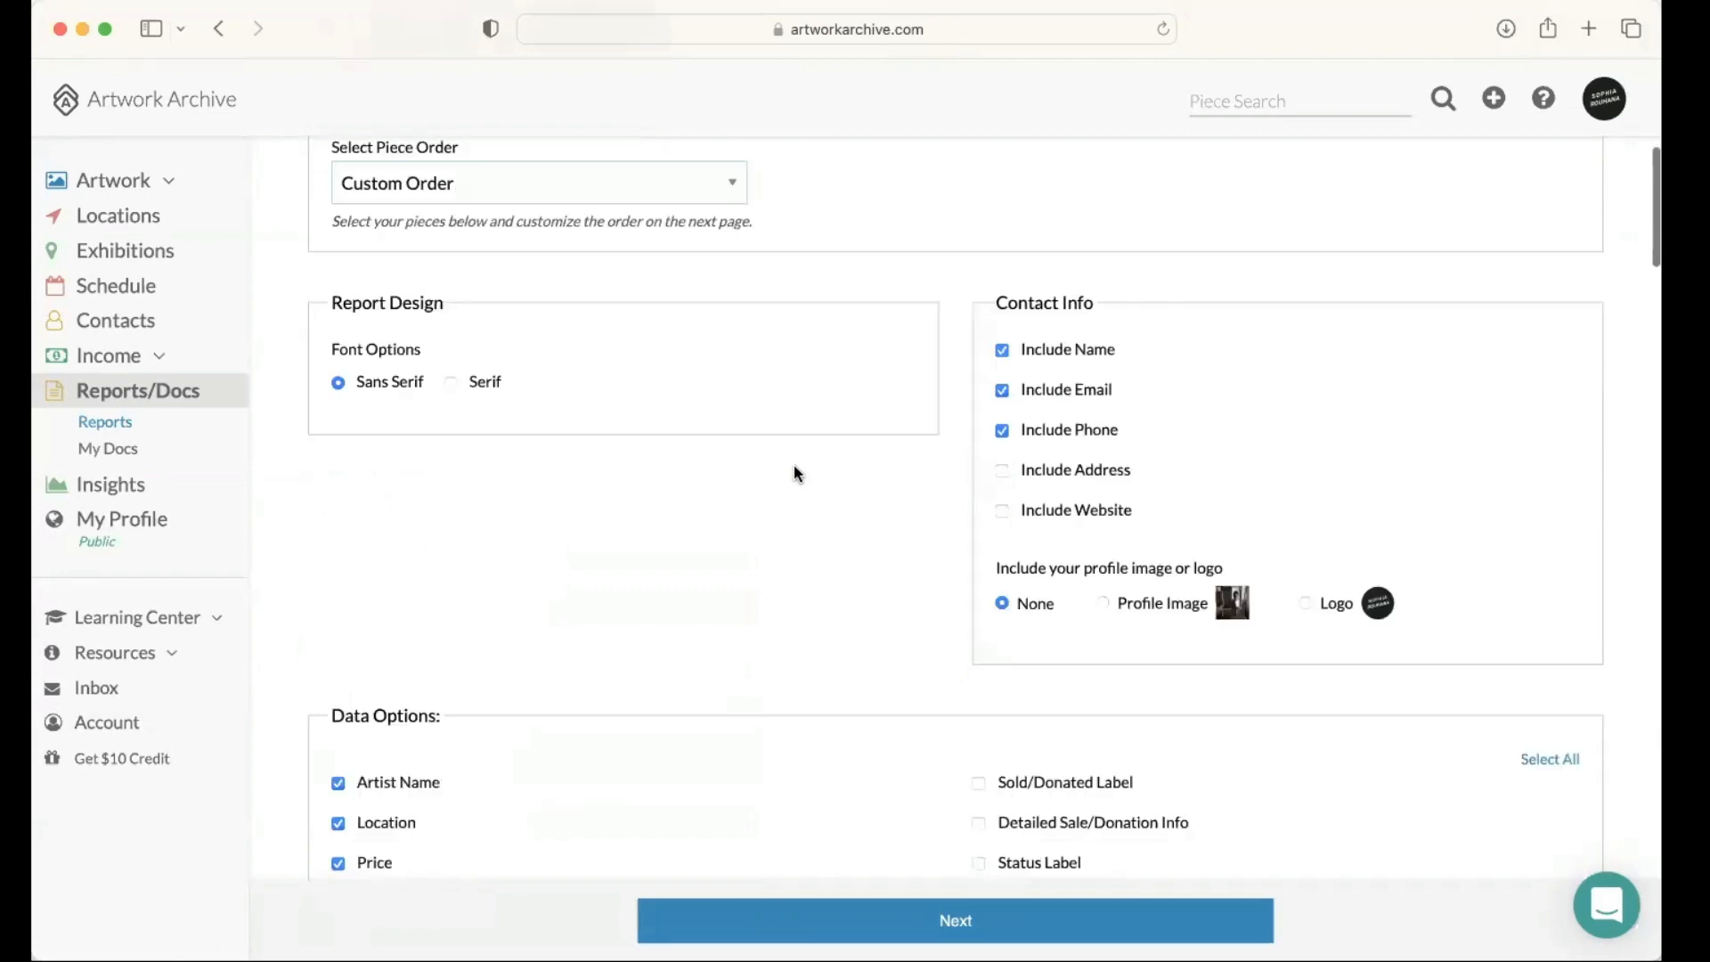
pyautogui.scroll(-2, 793, 472)
pyautogui.scroll(-1, 794, 473)
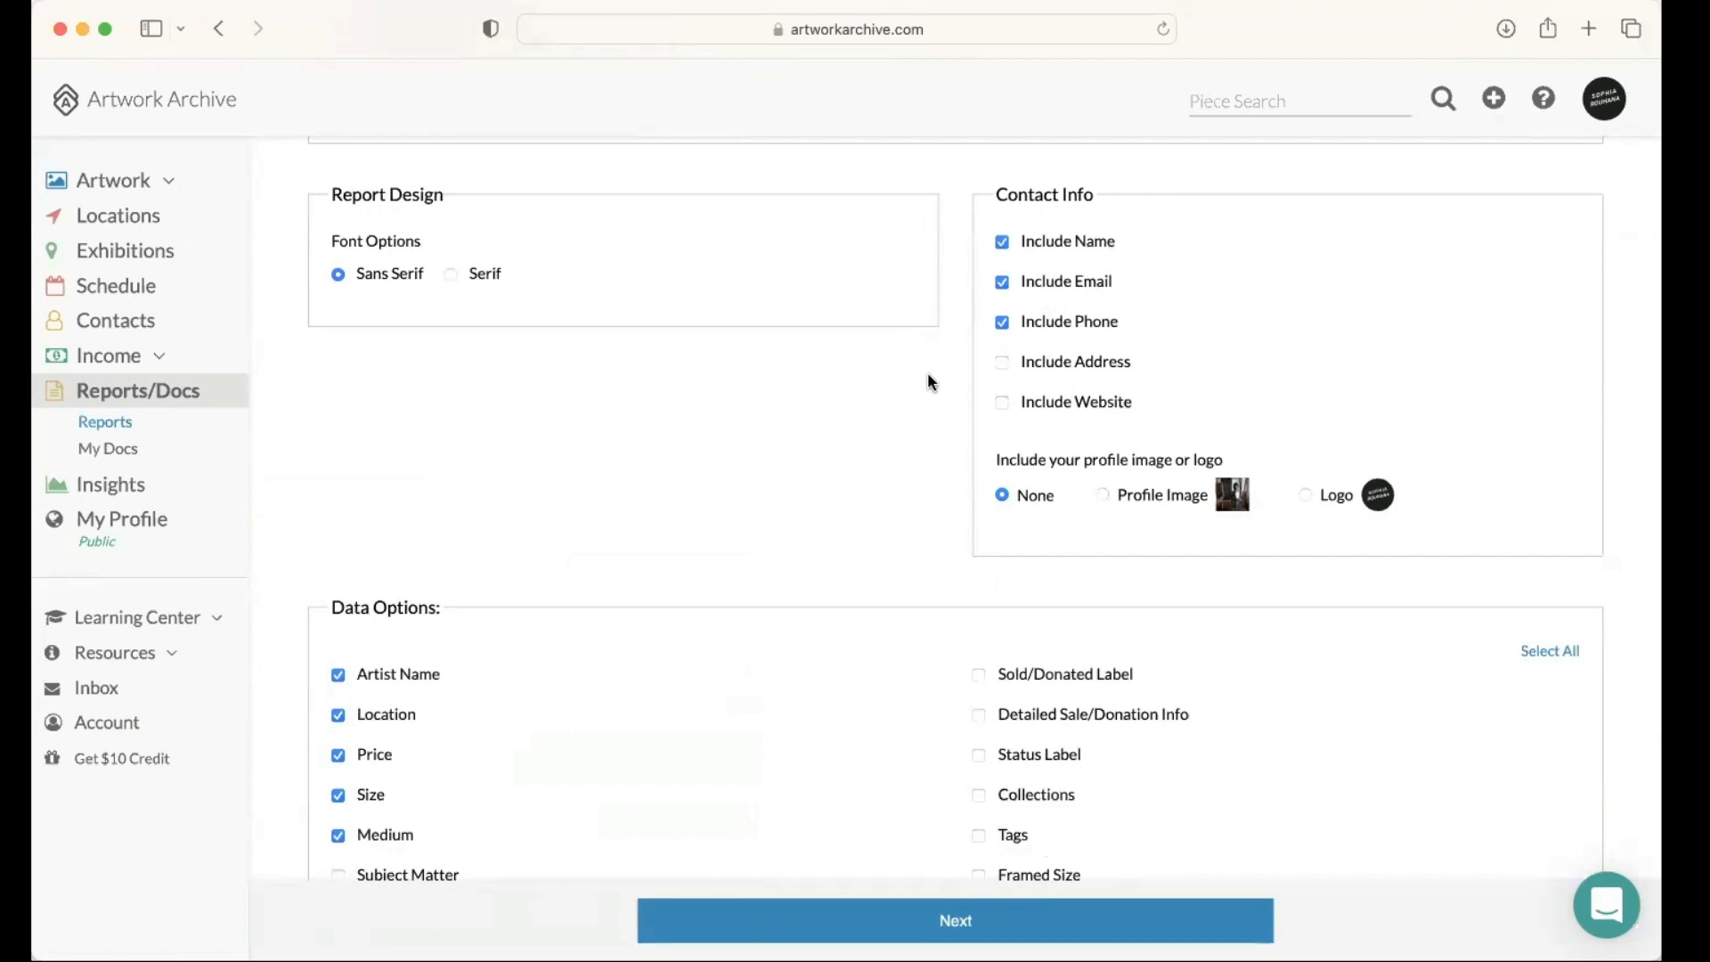
# Step: Add the profile image to the contact info, and include signature info, description, publication history and exhibition history in the report
pyautogui.scroll(-1, 927, 373)
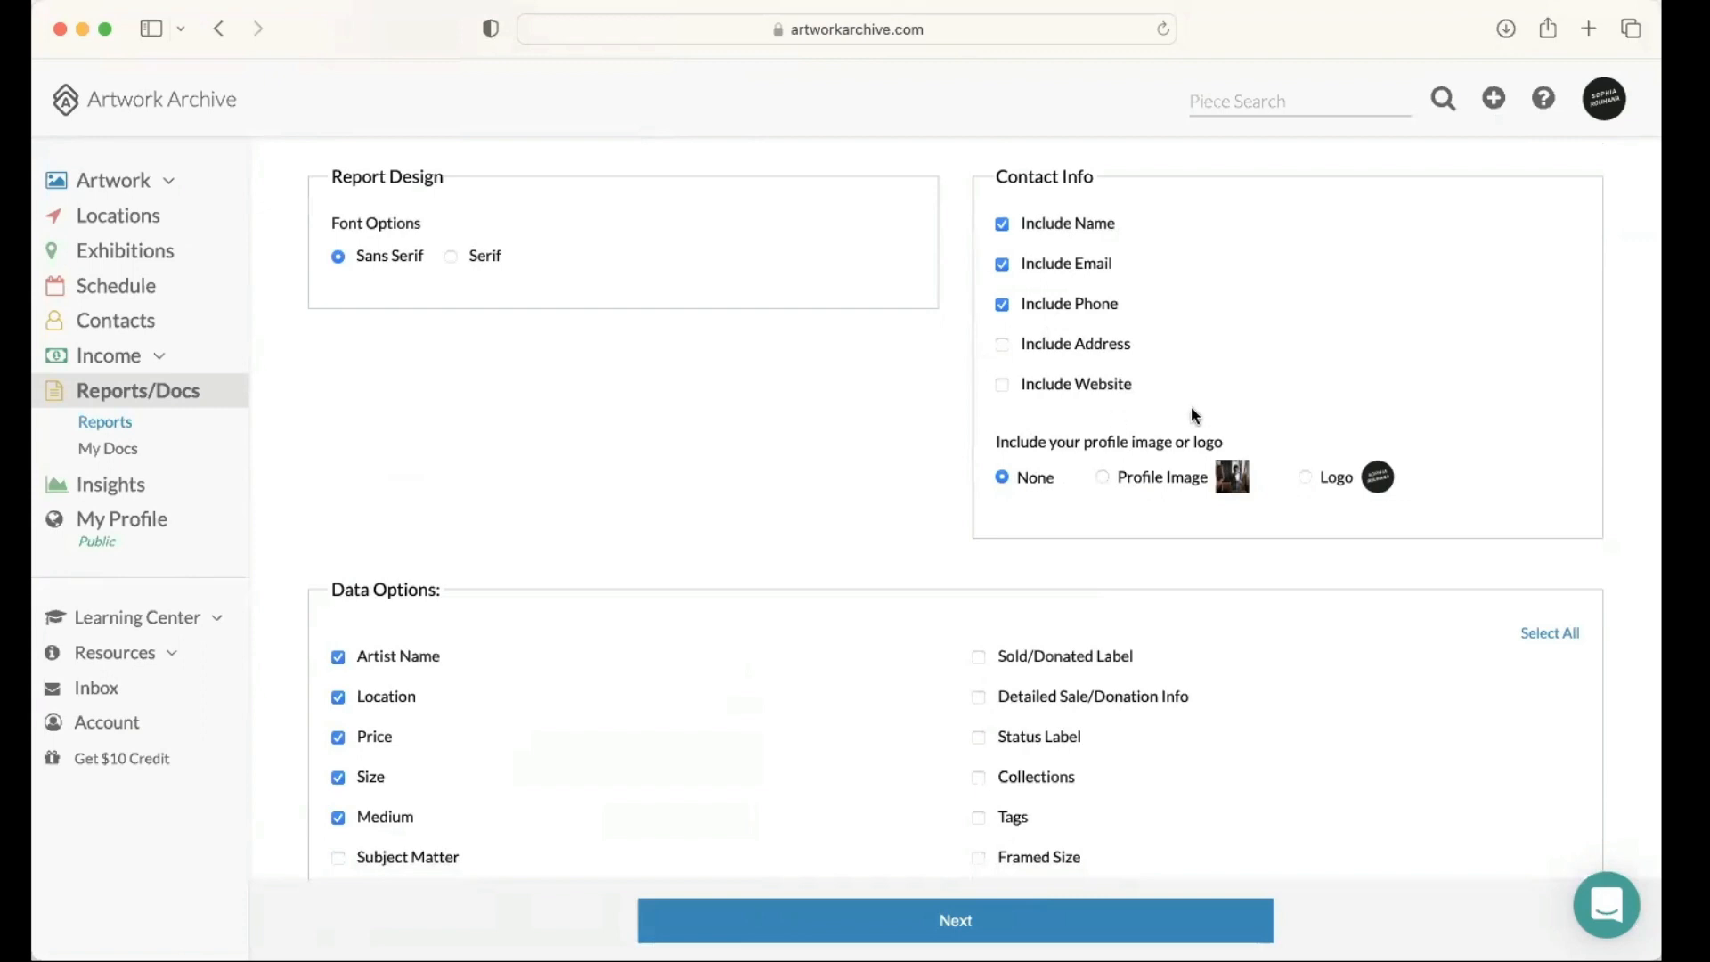
pyautogui.click(1110, 478)
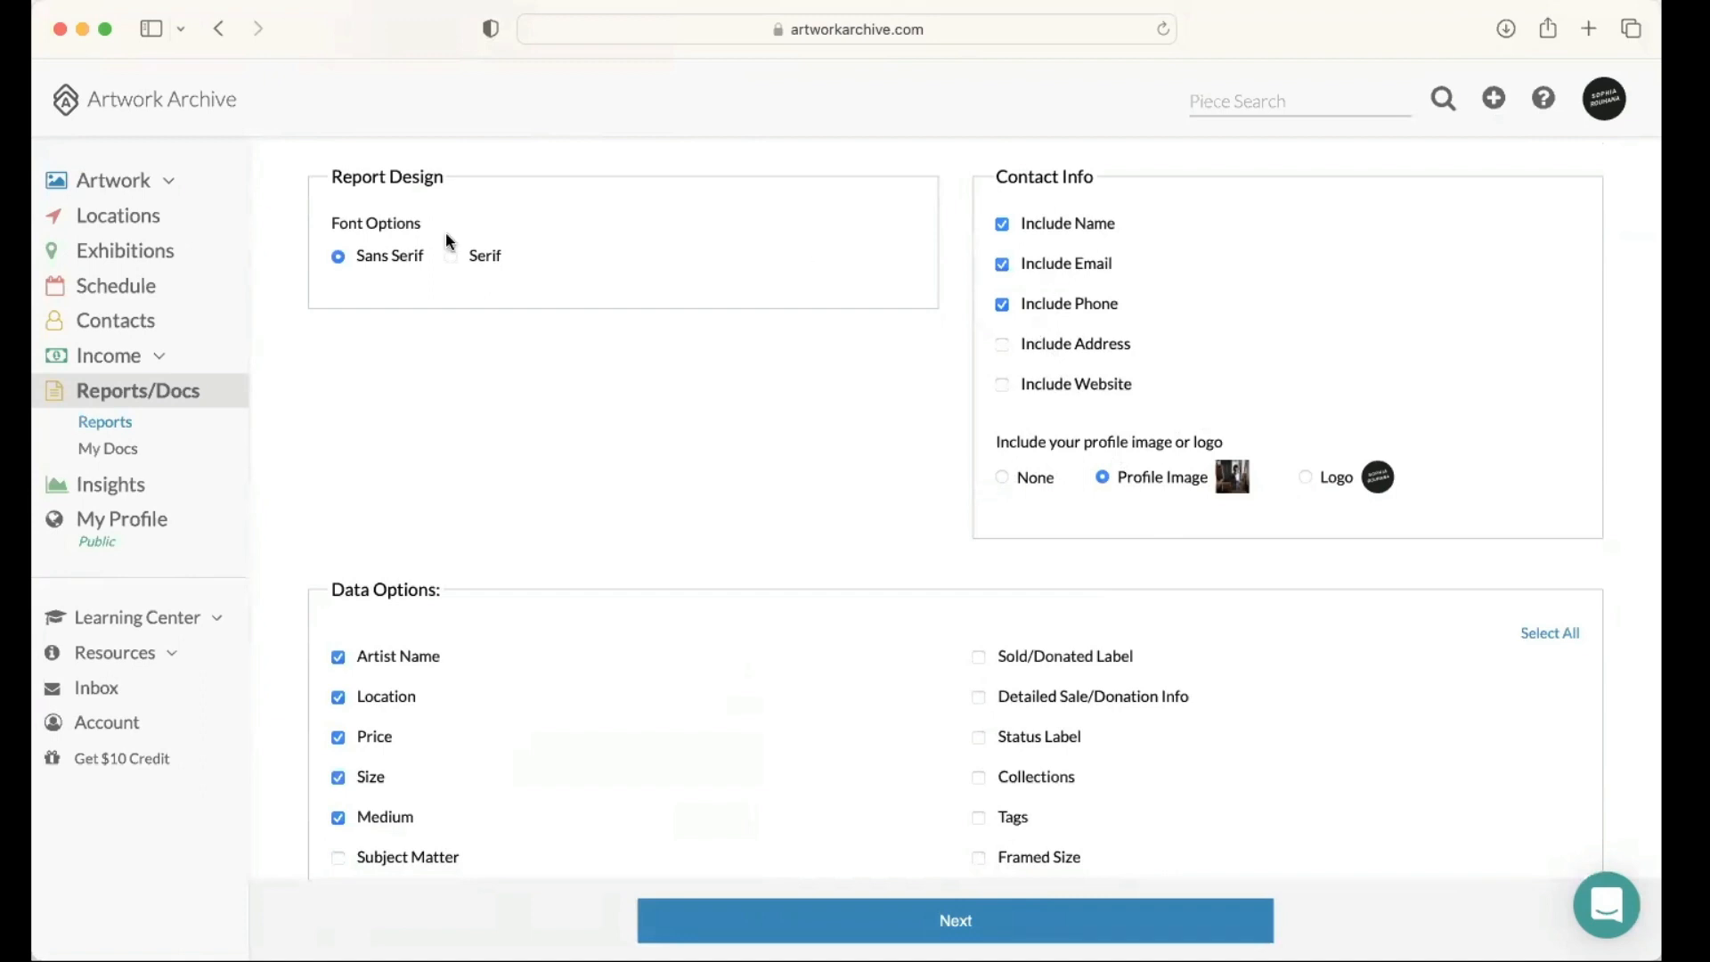
pyautogui.scroll(-3, 548, 262)
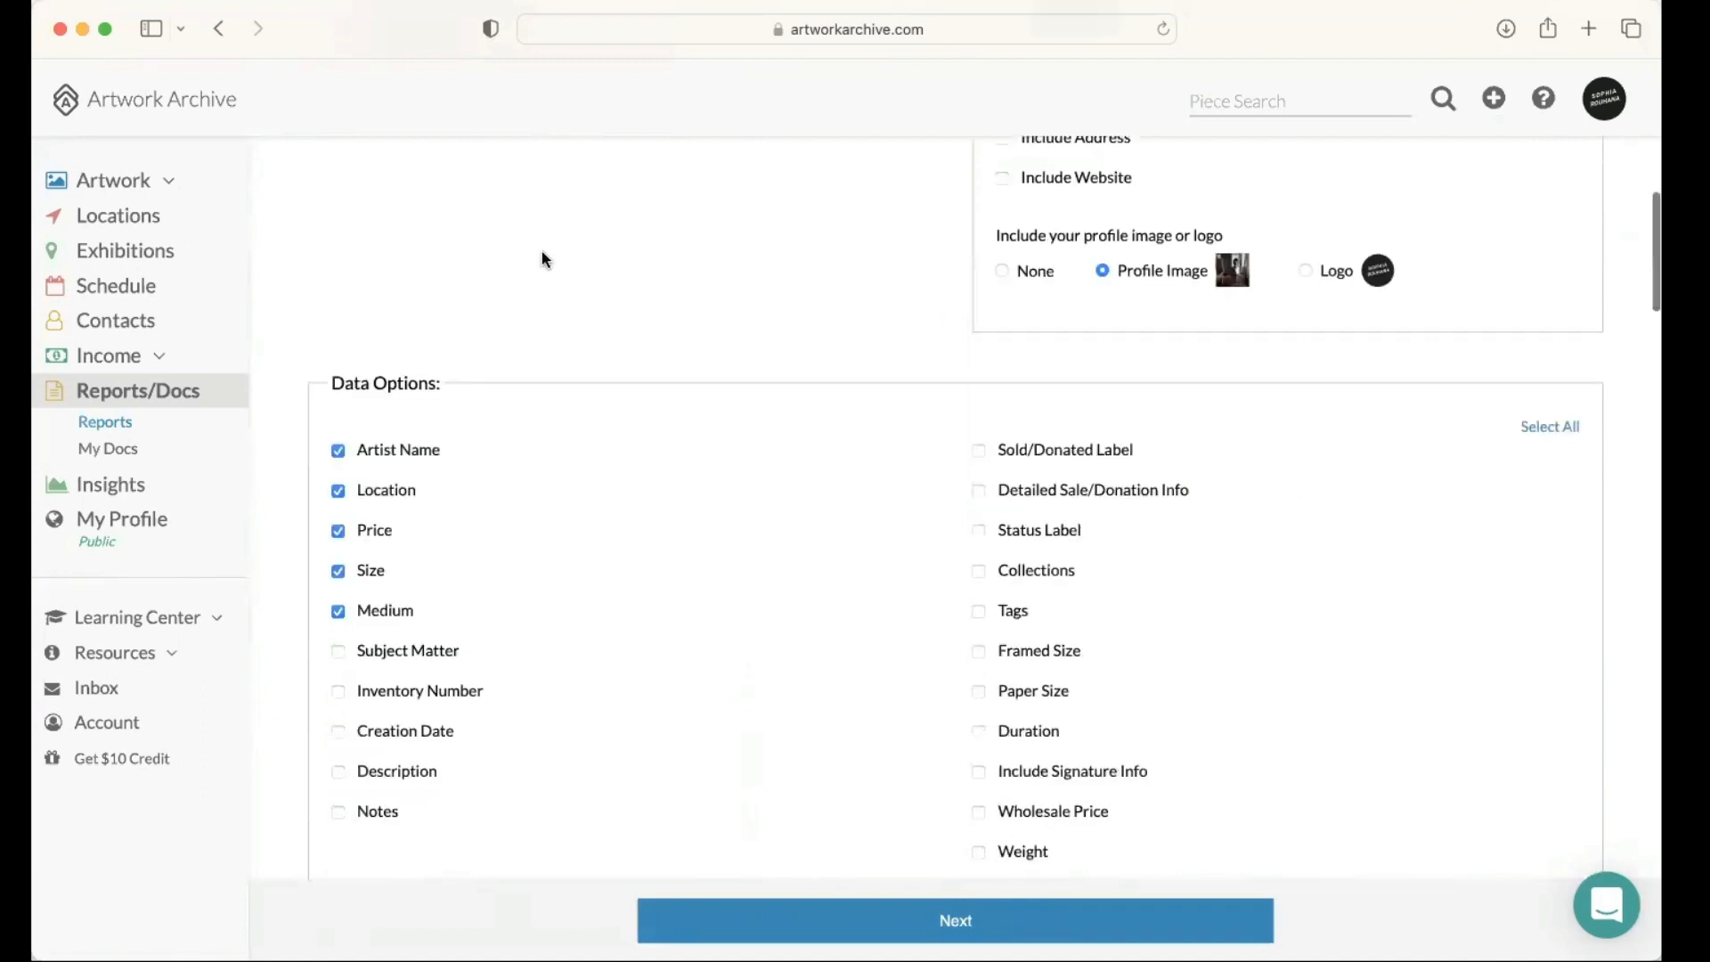
pyautogui.scroll(-2, 293, 349)
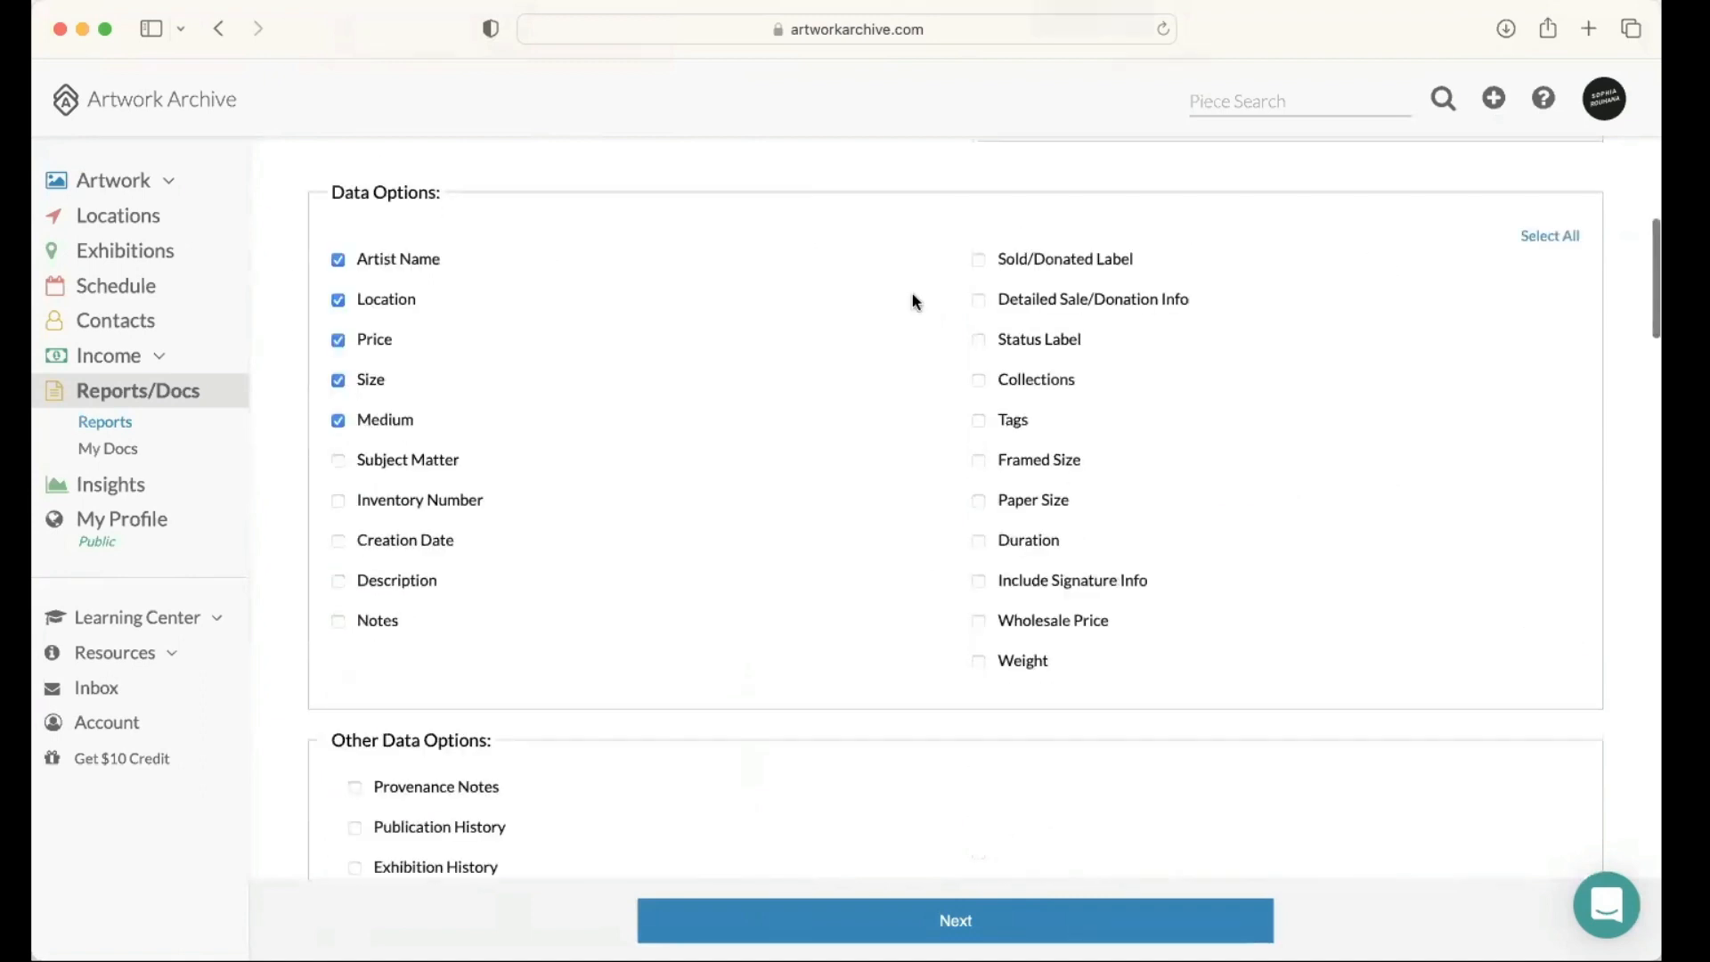
pyautogui.click(979, 581)
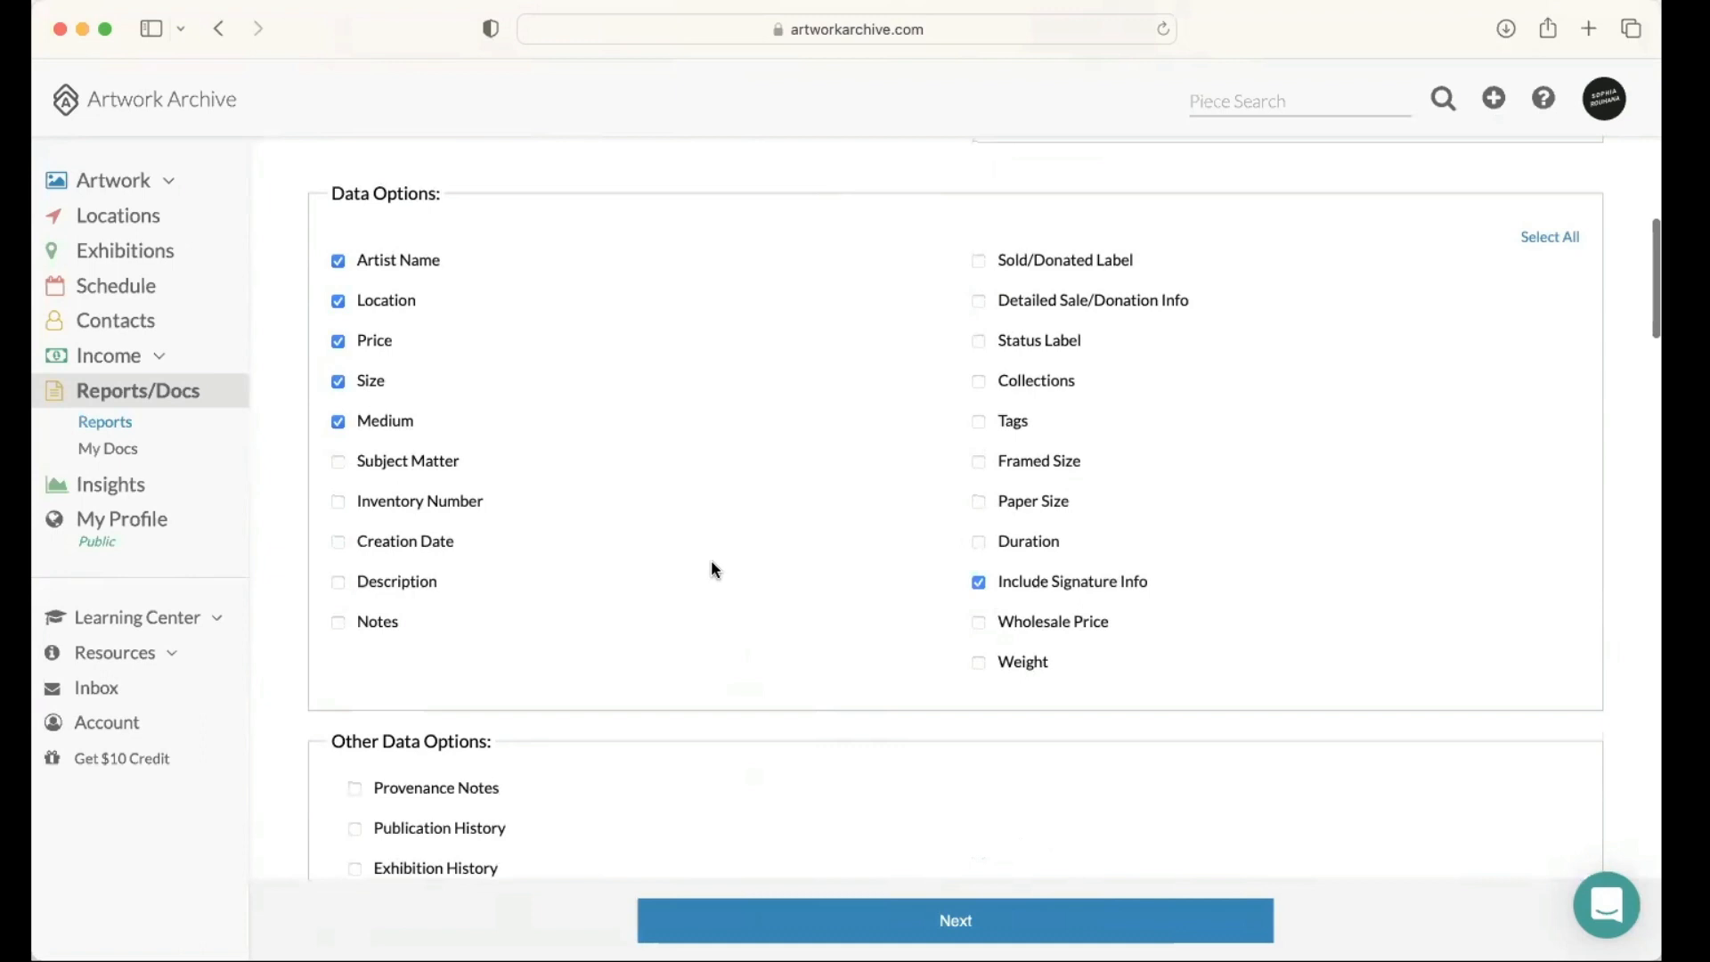
pyautogui.scroll(-3, 711, 570)
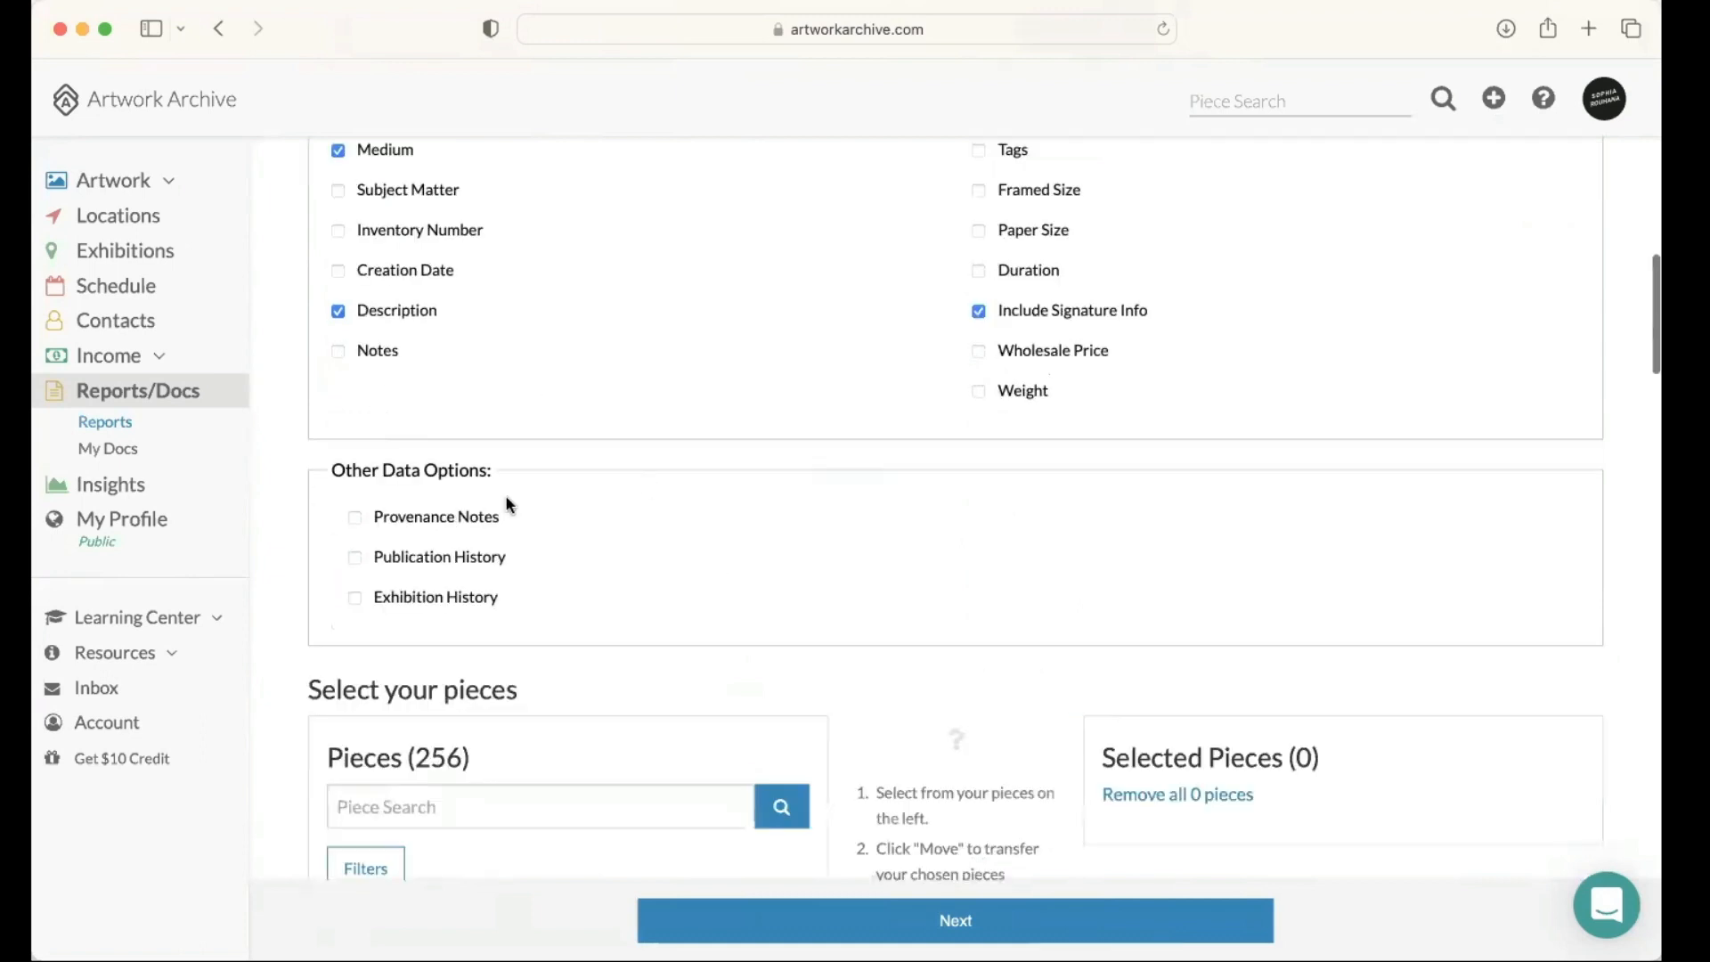
pyautogui.scroll(-1, 510, 504)
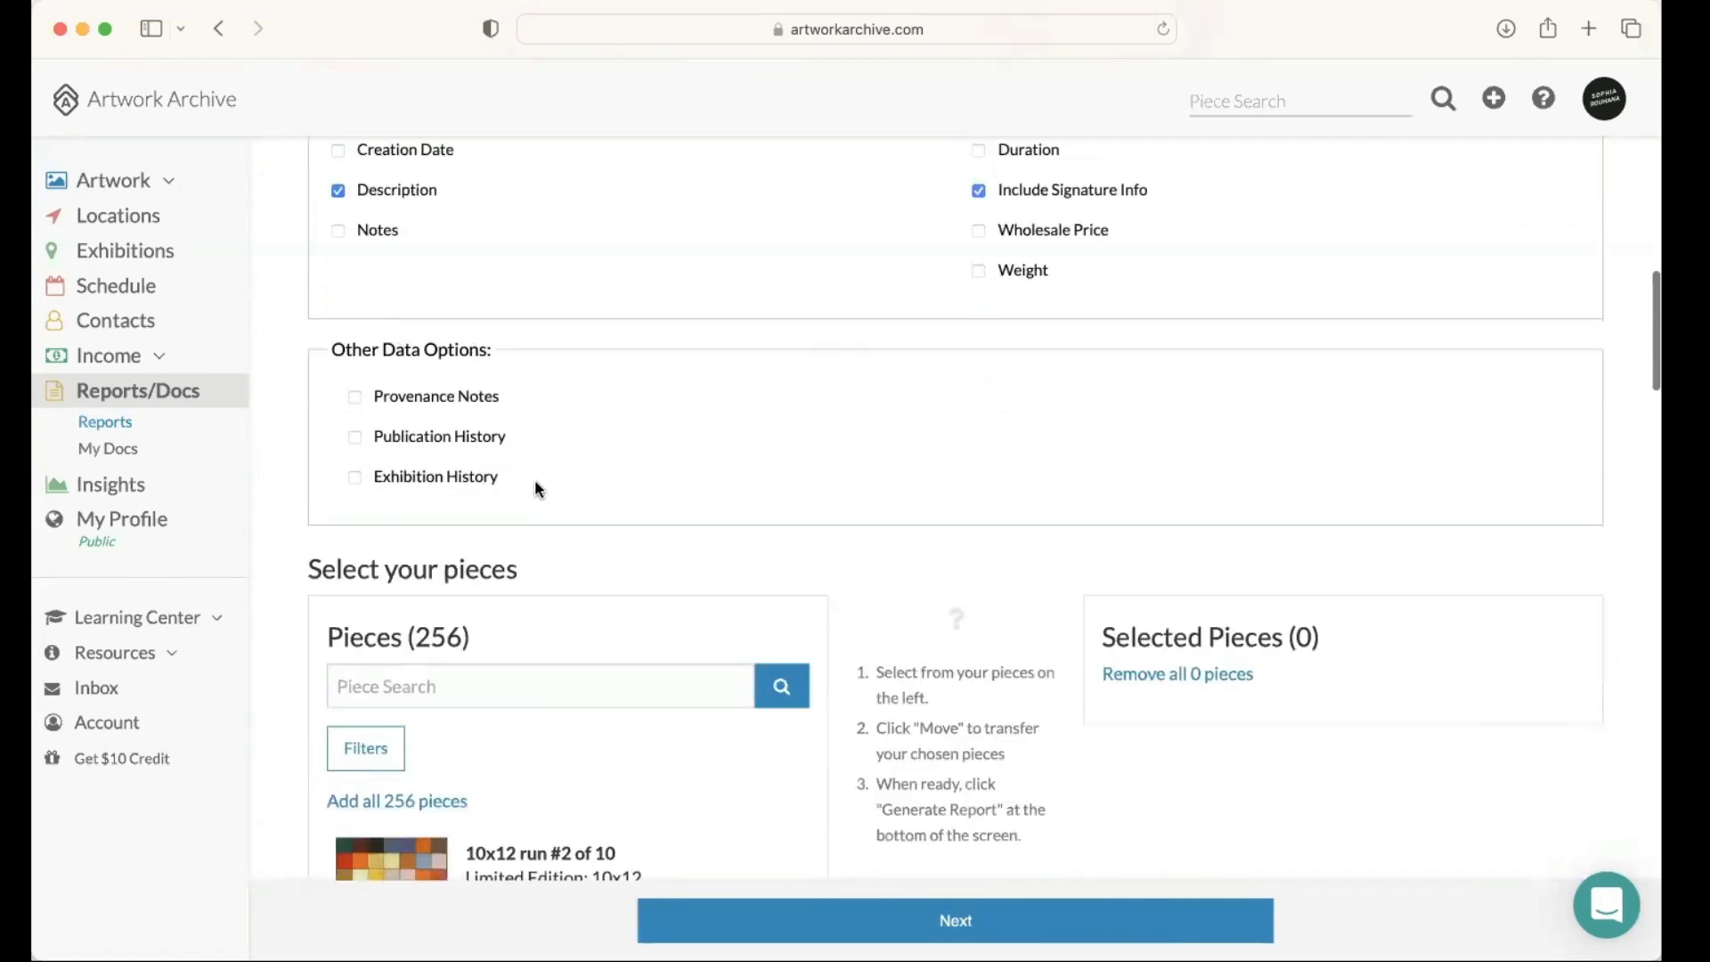
pyautogui.click(355, 477)
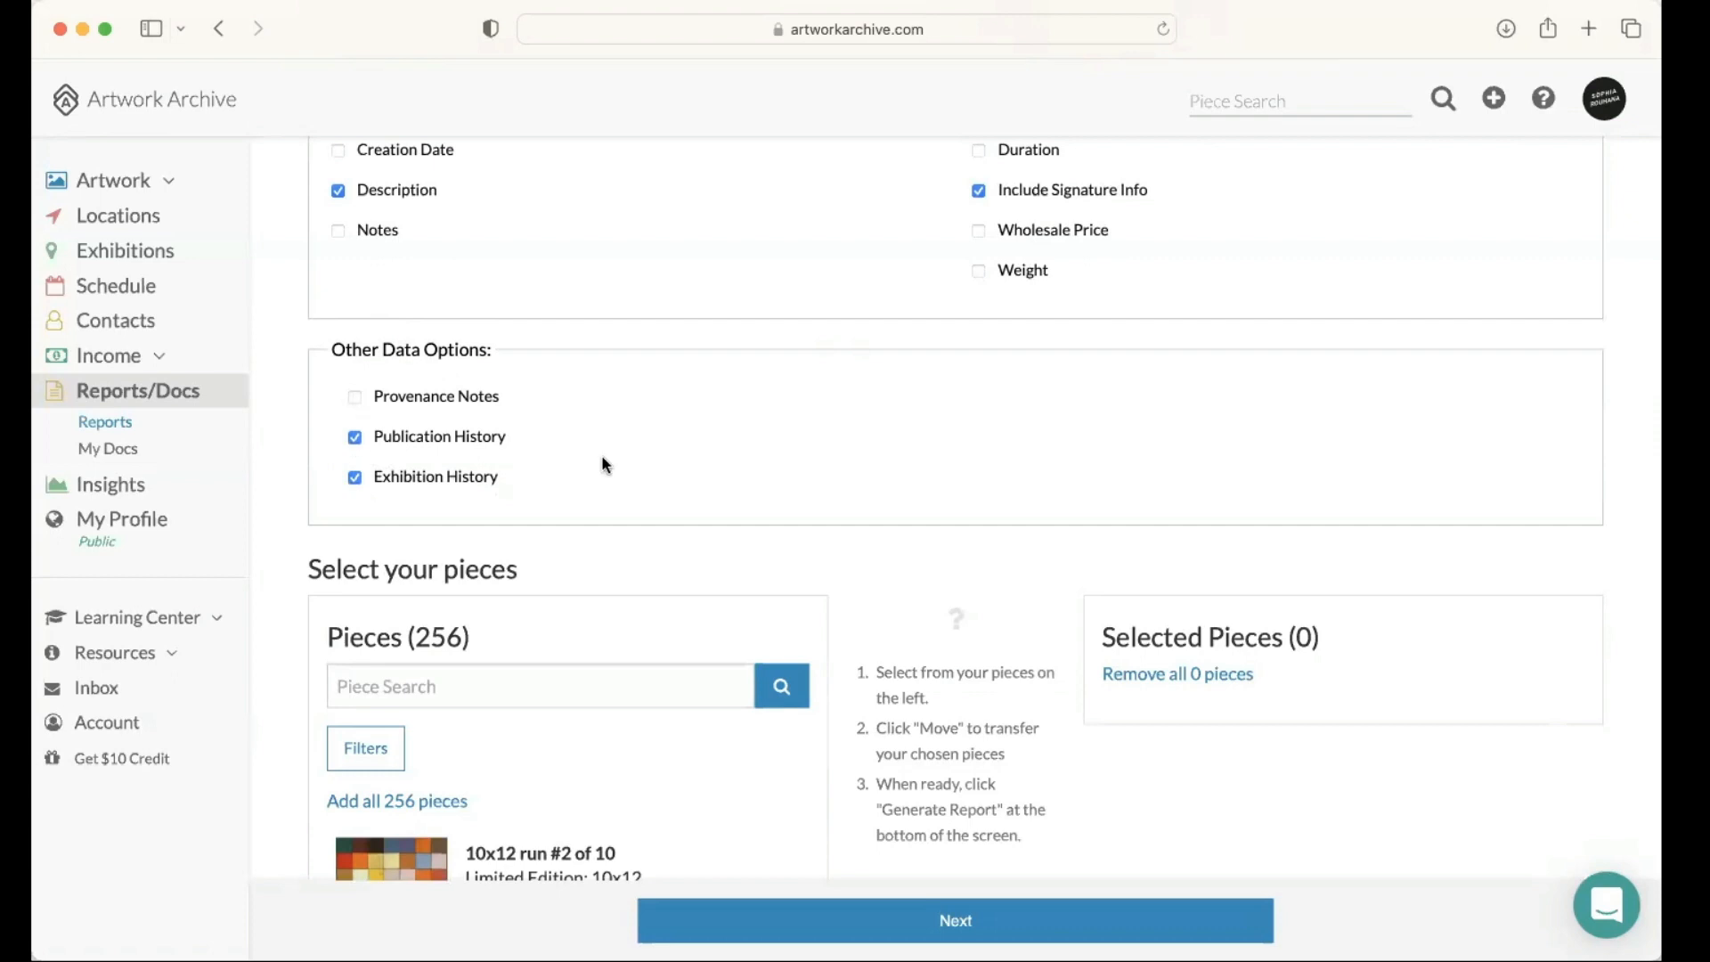
# Step: Try to filter the available pieces by the Geometric collection
pyautogui.scroll(-5, 604, 464)
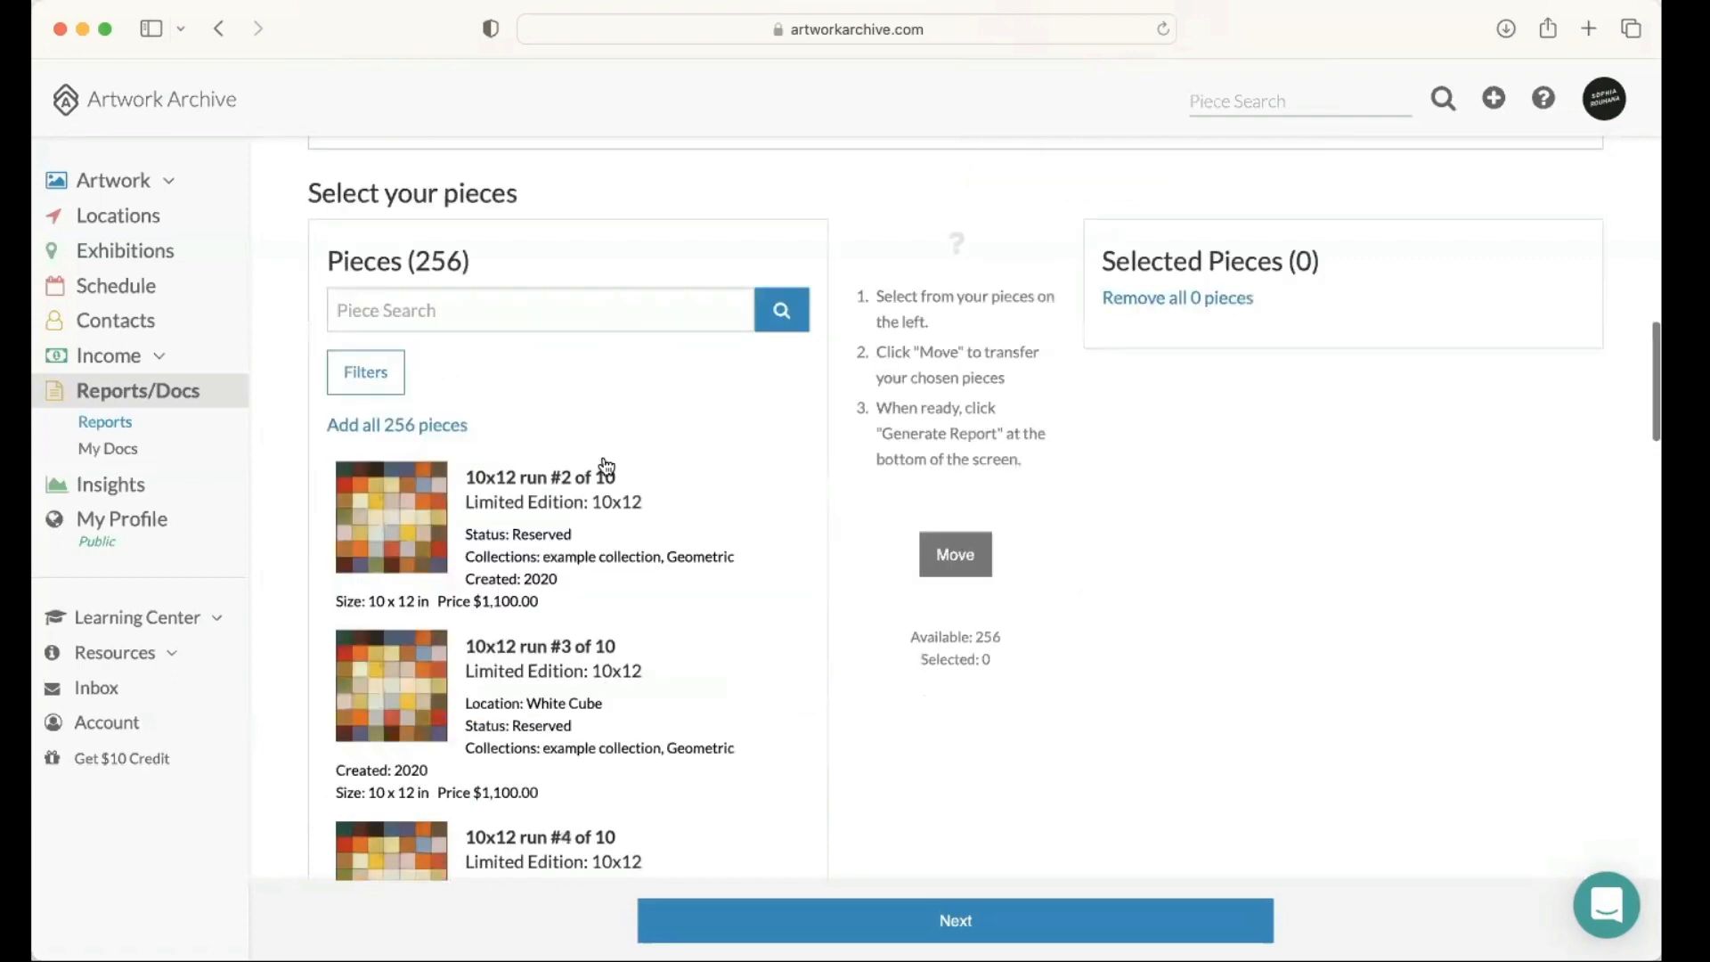
pyautogui.scroll(-1, 607, 466)
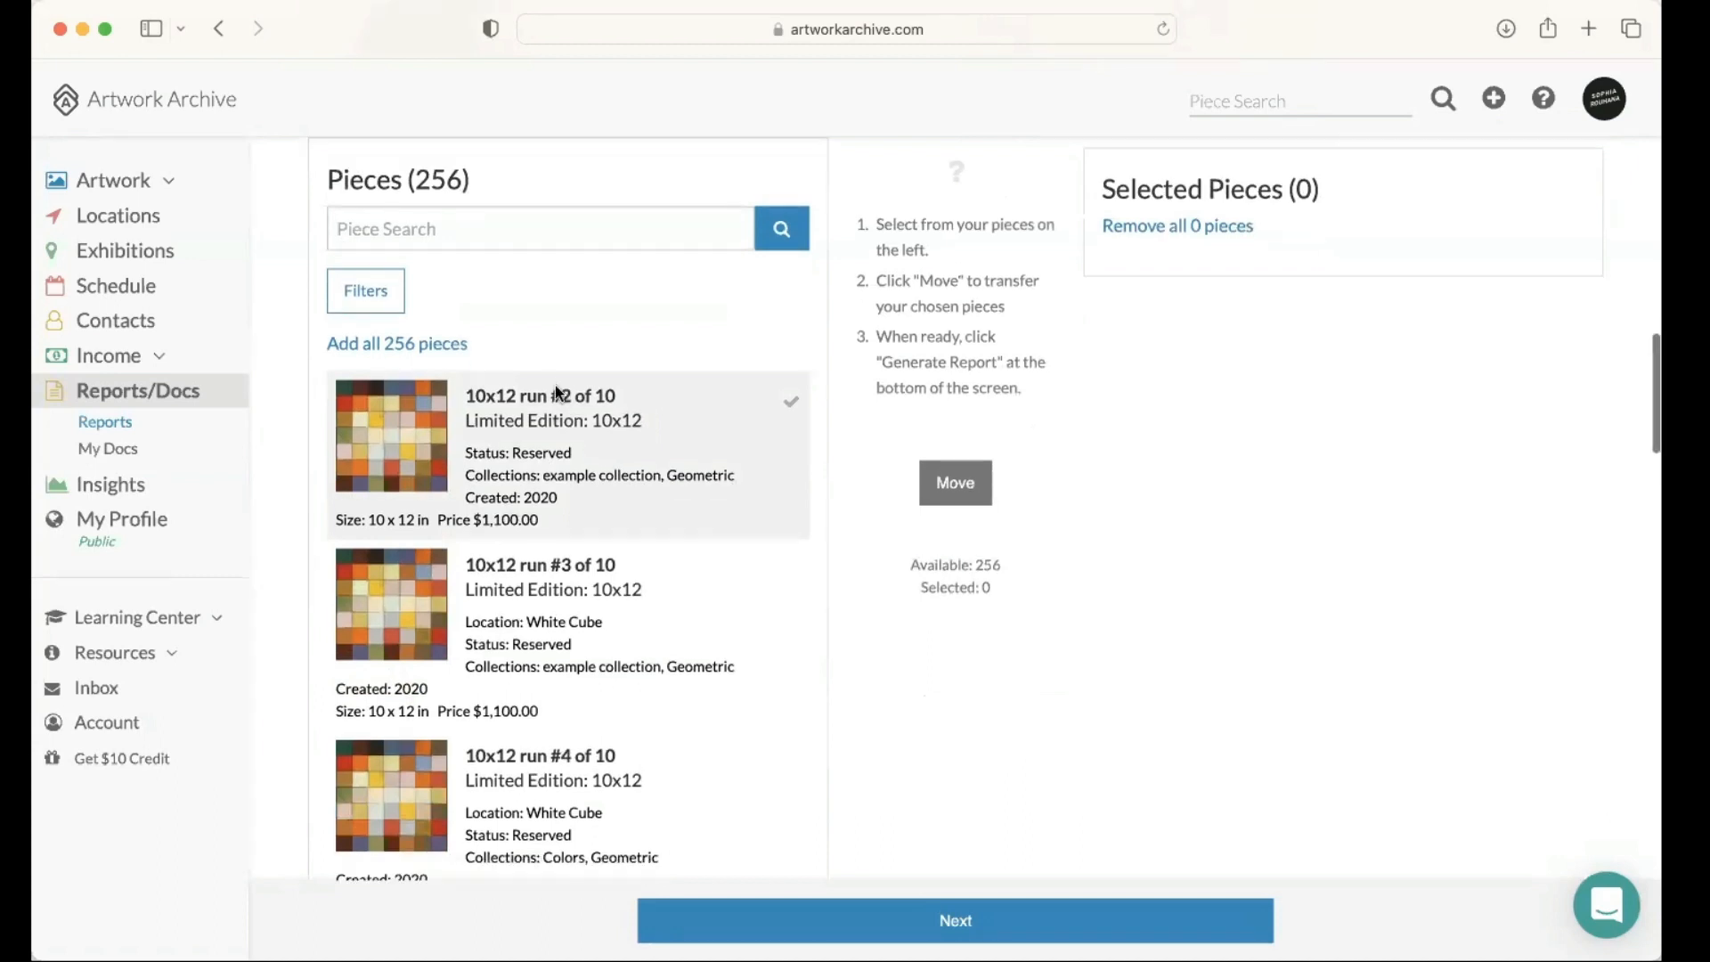
pyautogui.scroll(1, 540, 366)
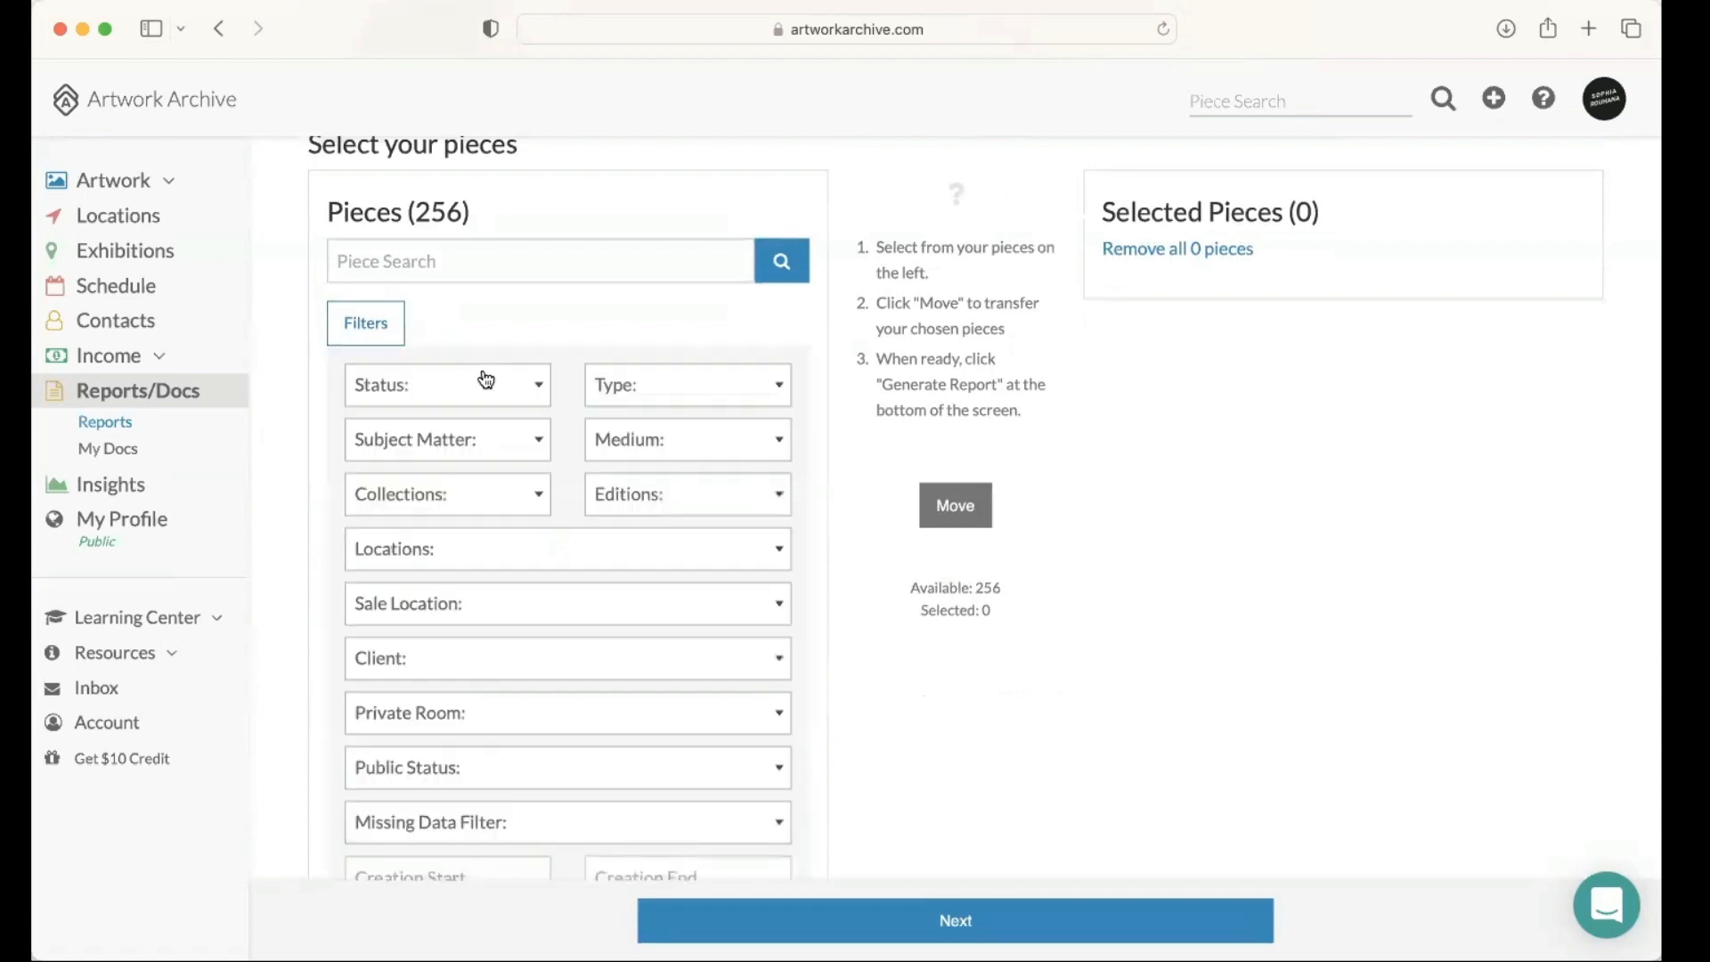
pyautogui.scroll(-2, 499, 379)
pyautogui.click(505, 381)
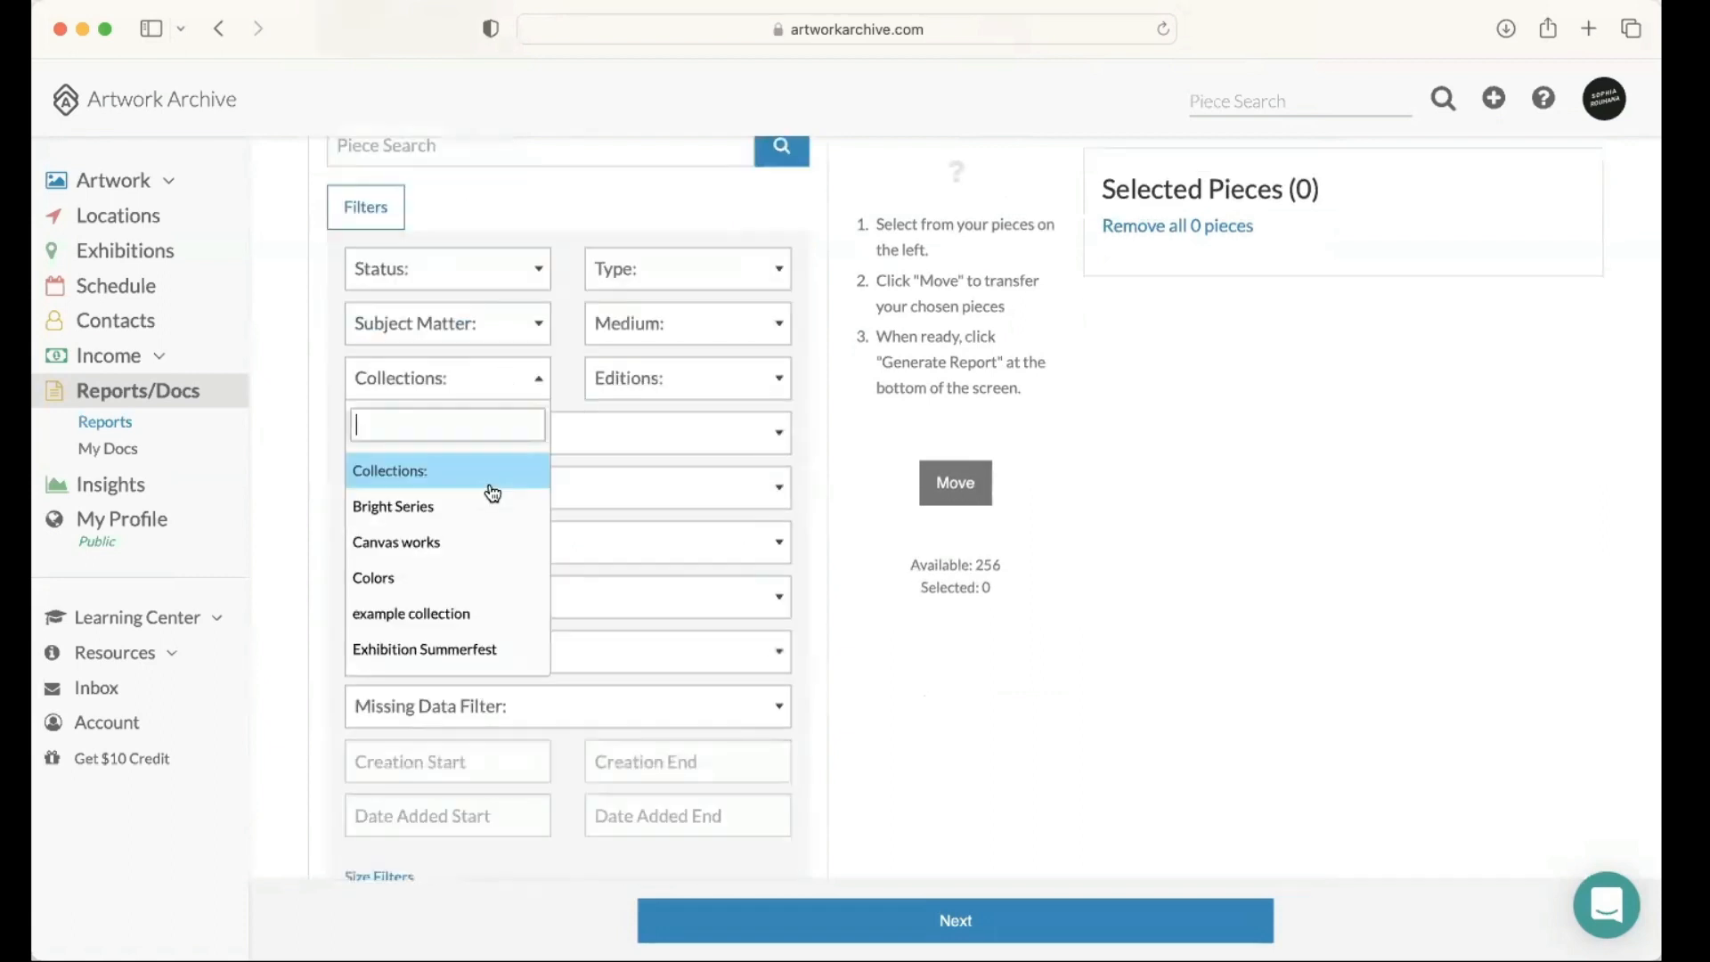
pyautogui.scroll(-2, 487, 552)
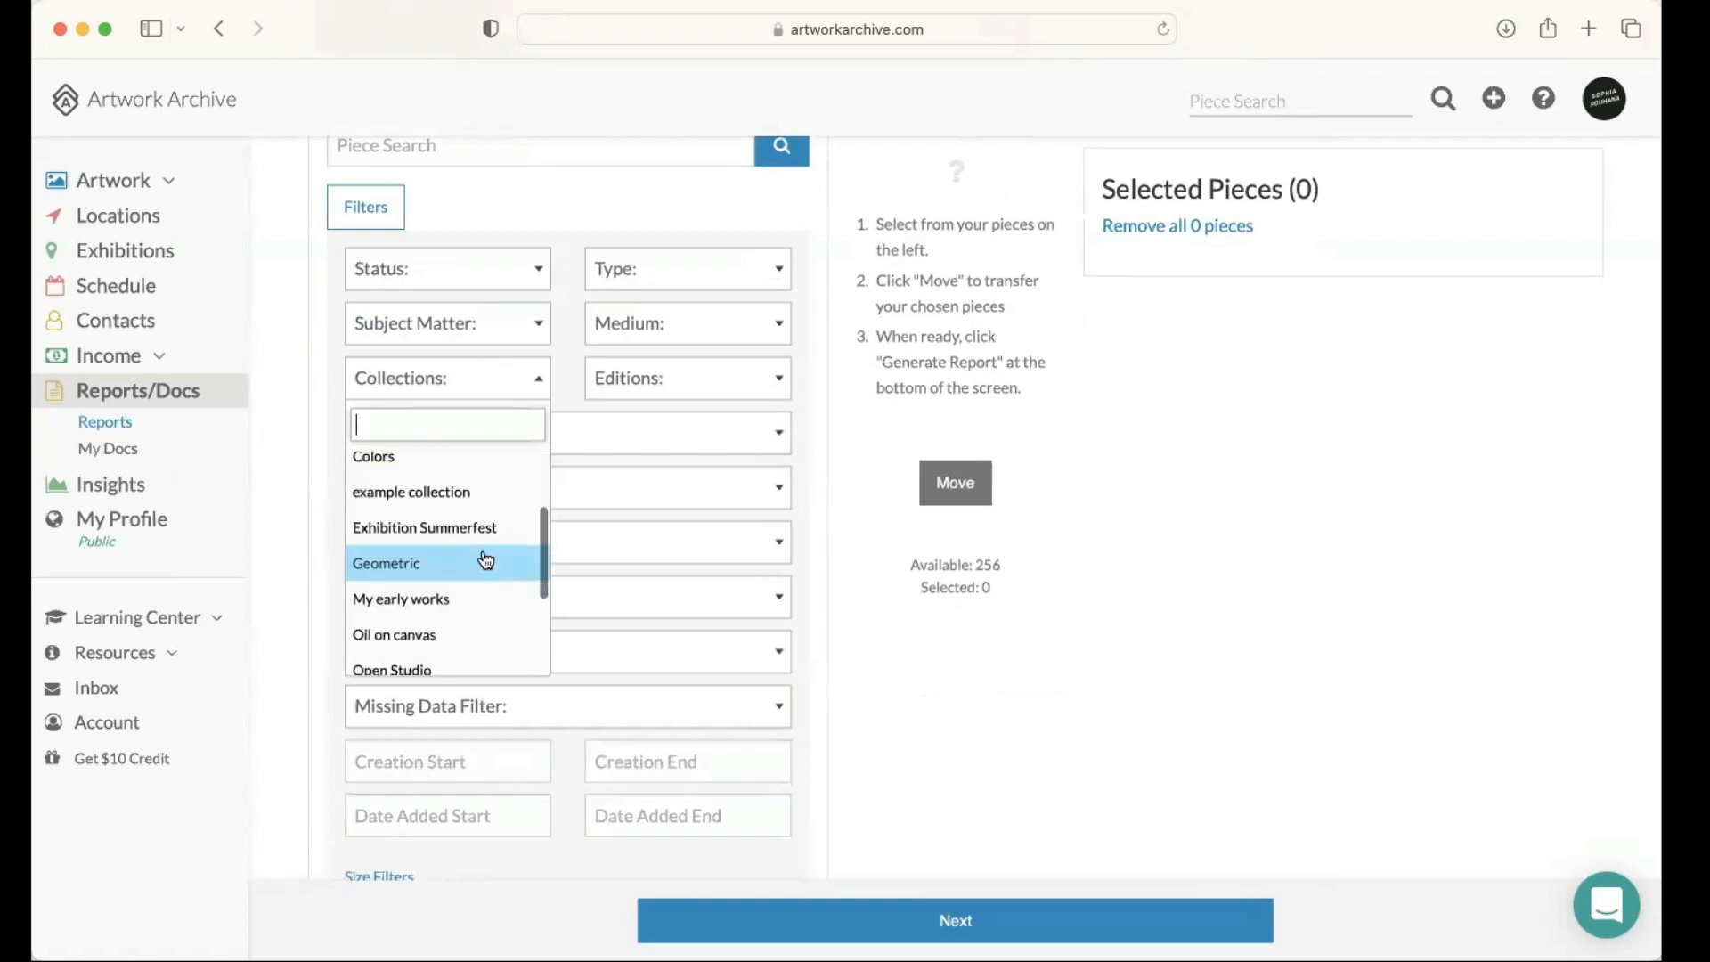
pyautogui.press('Return')
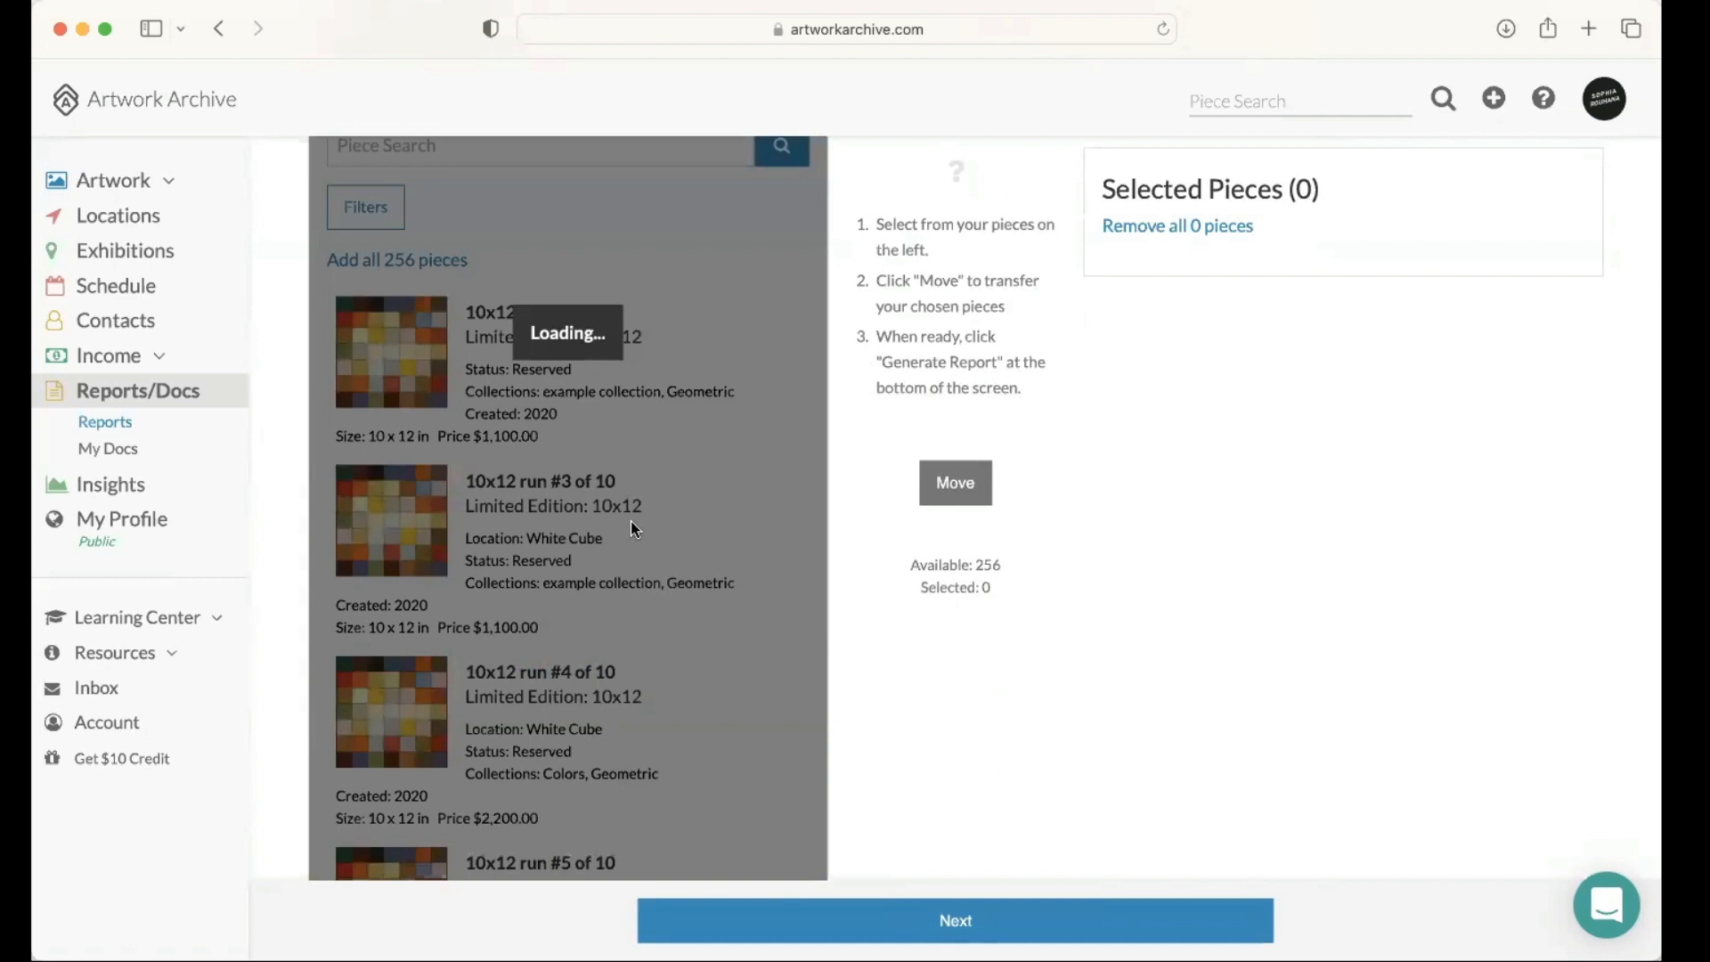
pyautogui.scroll(2, 631, 521)
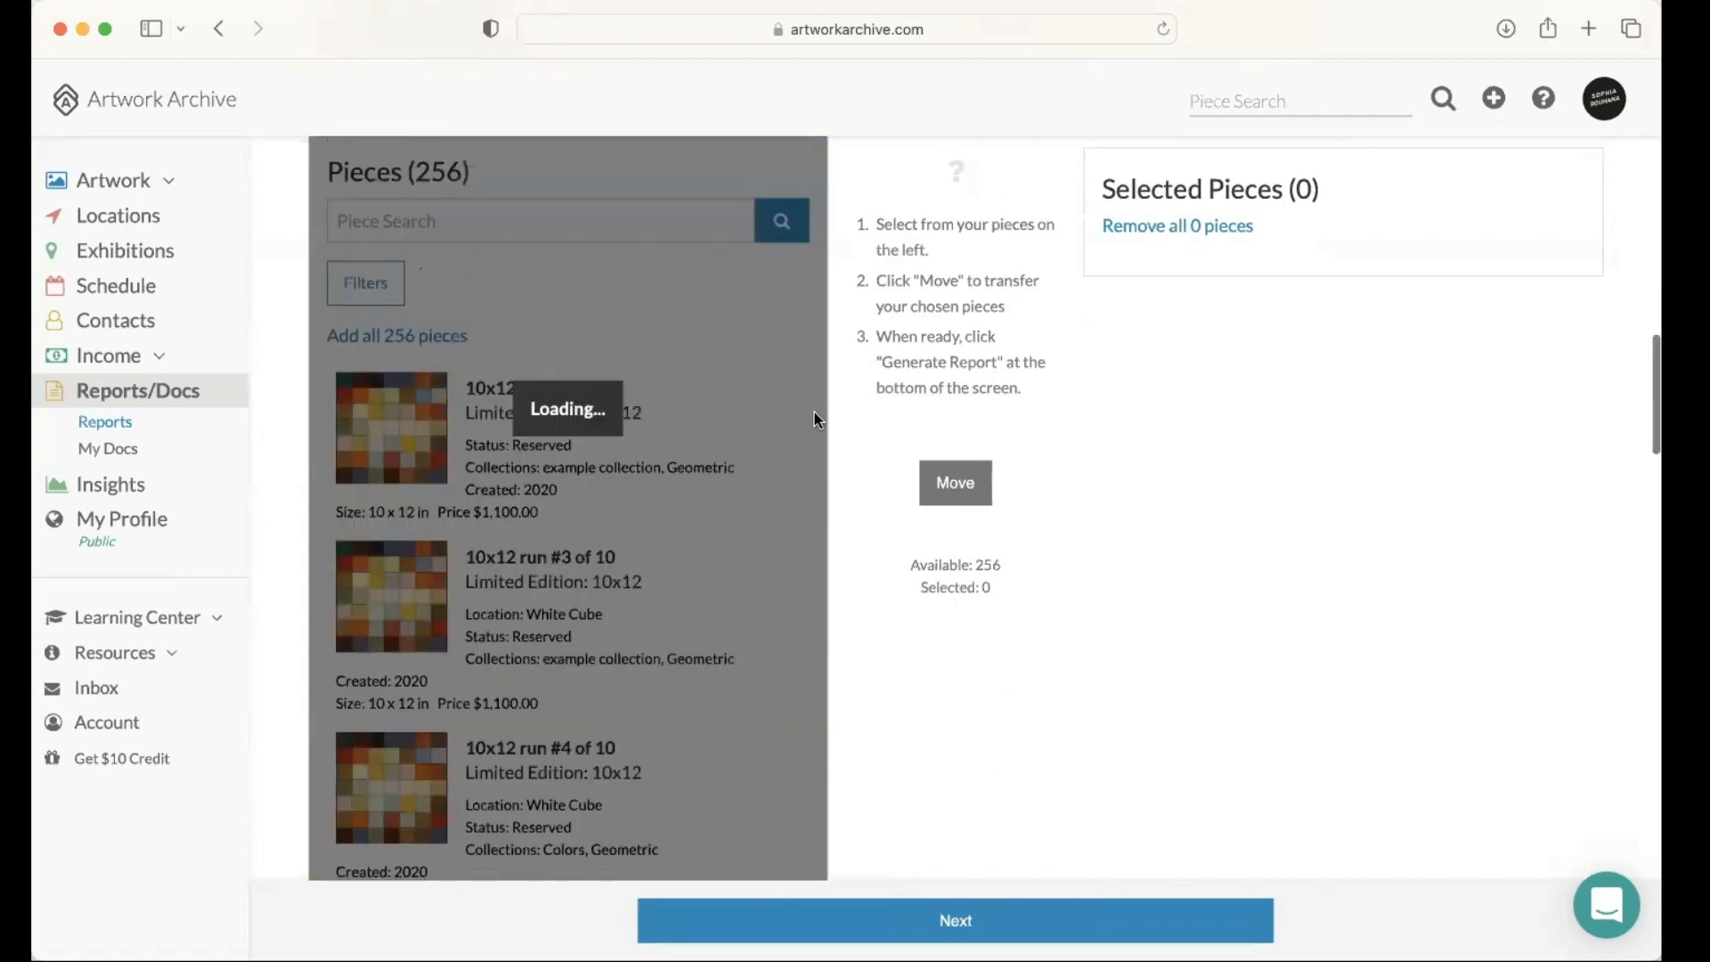
pyautogui.scroll(2, 815, 411)
pyautogui.scroll(1, 824, 423)
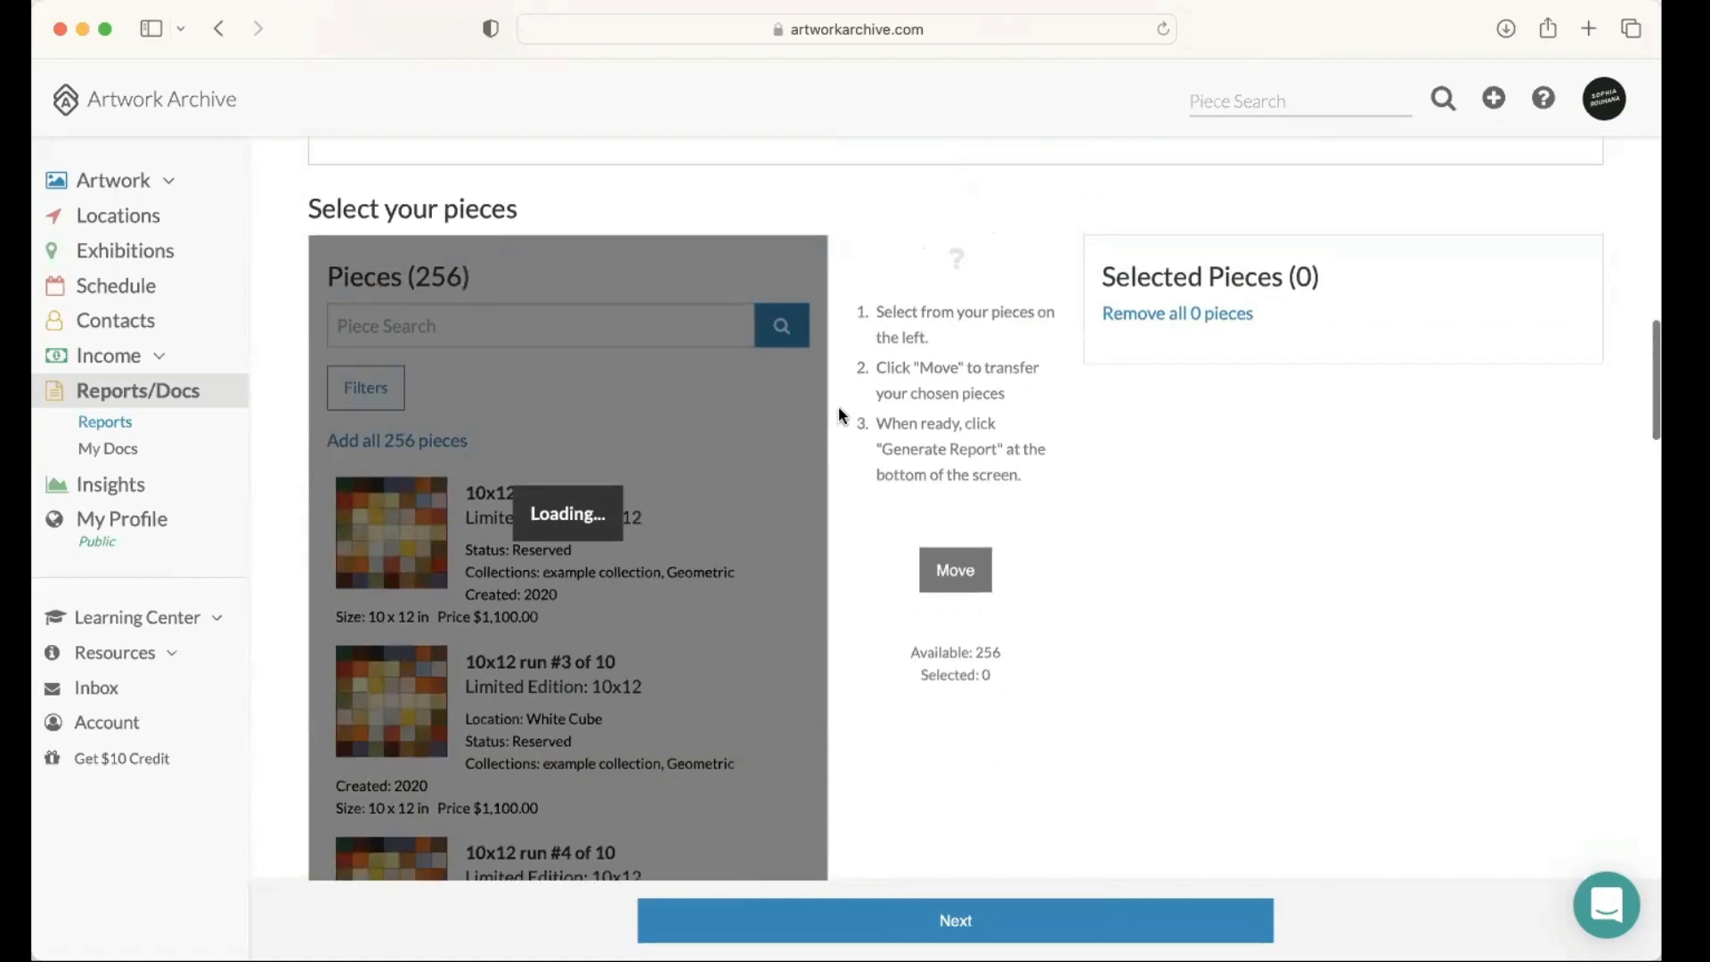
pyautogui.scroll(-1, 838, 414)
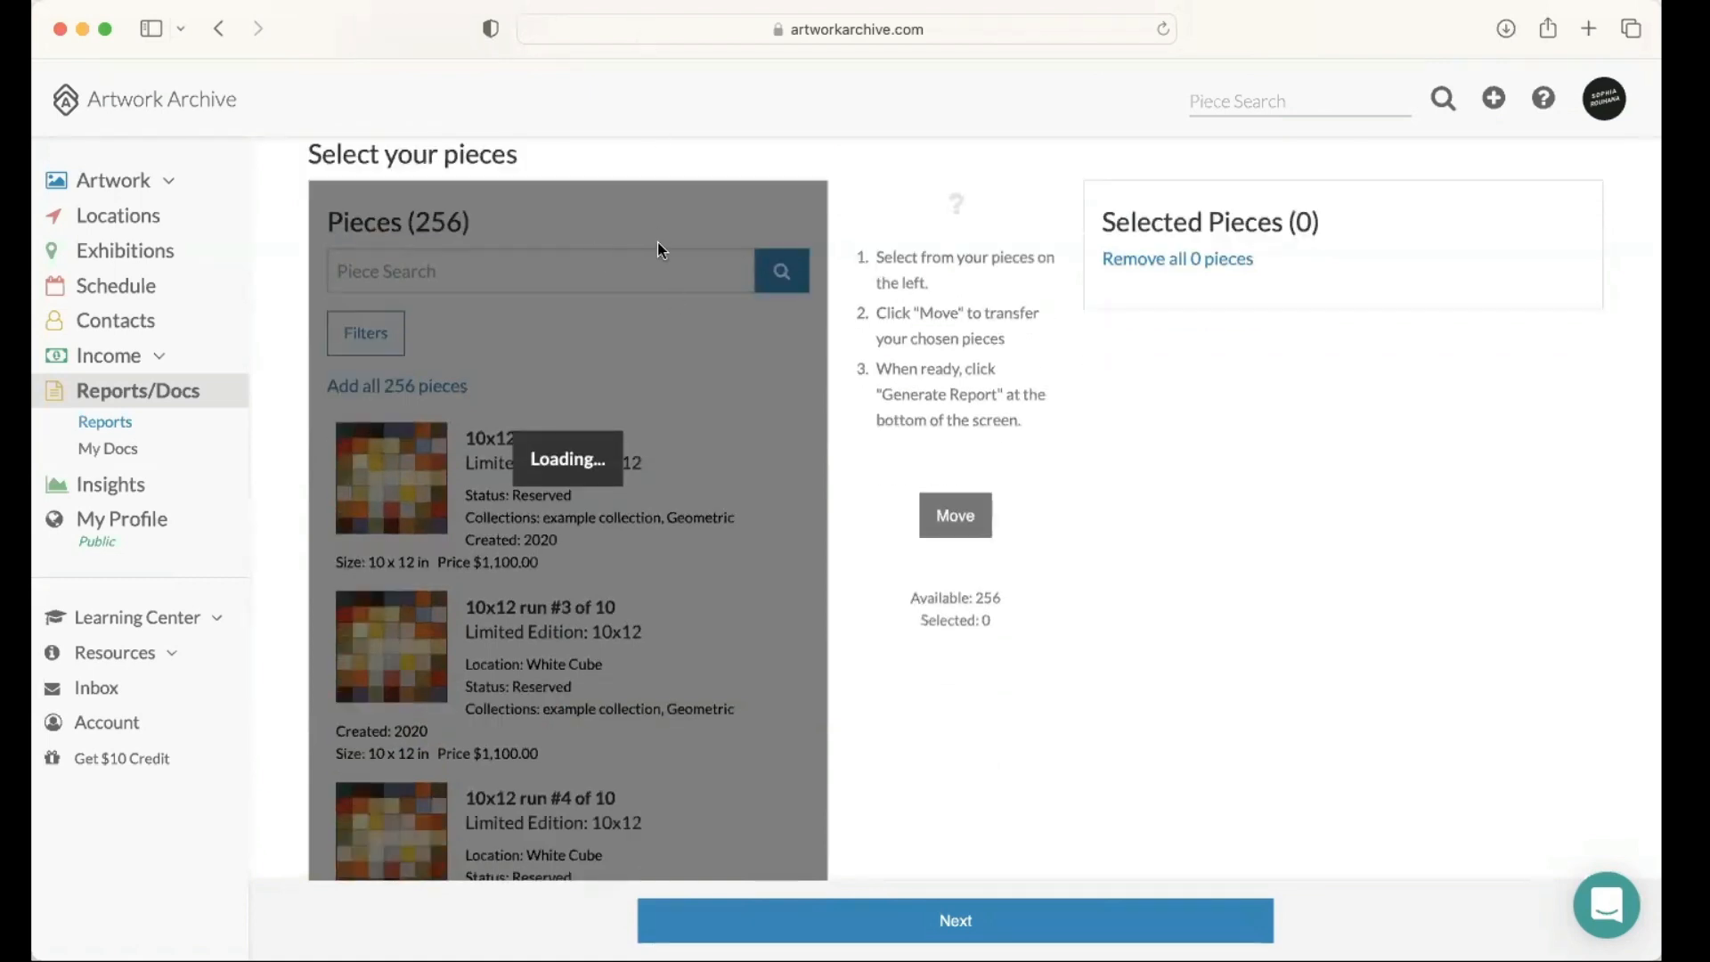
pyautogui.scroll(1, 682, 36)
# Step: Reload the report page and sign back in to the account with the saved e-mail and password
pyautogui.click(680, 30)
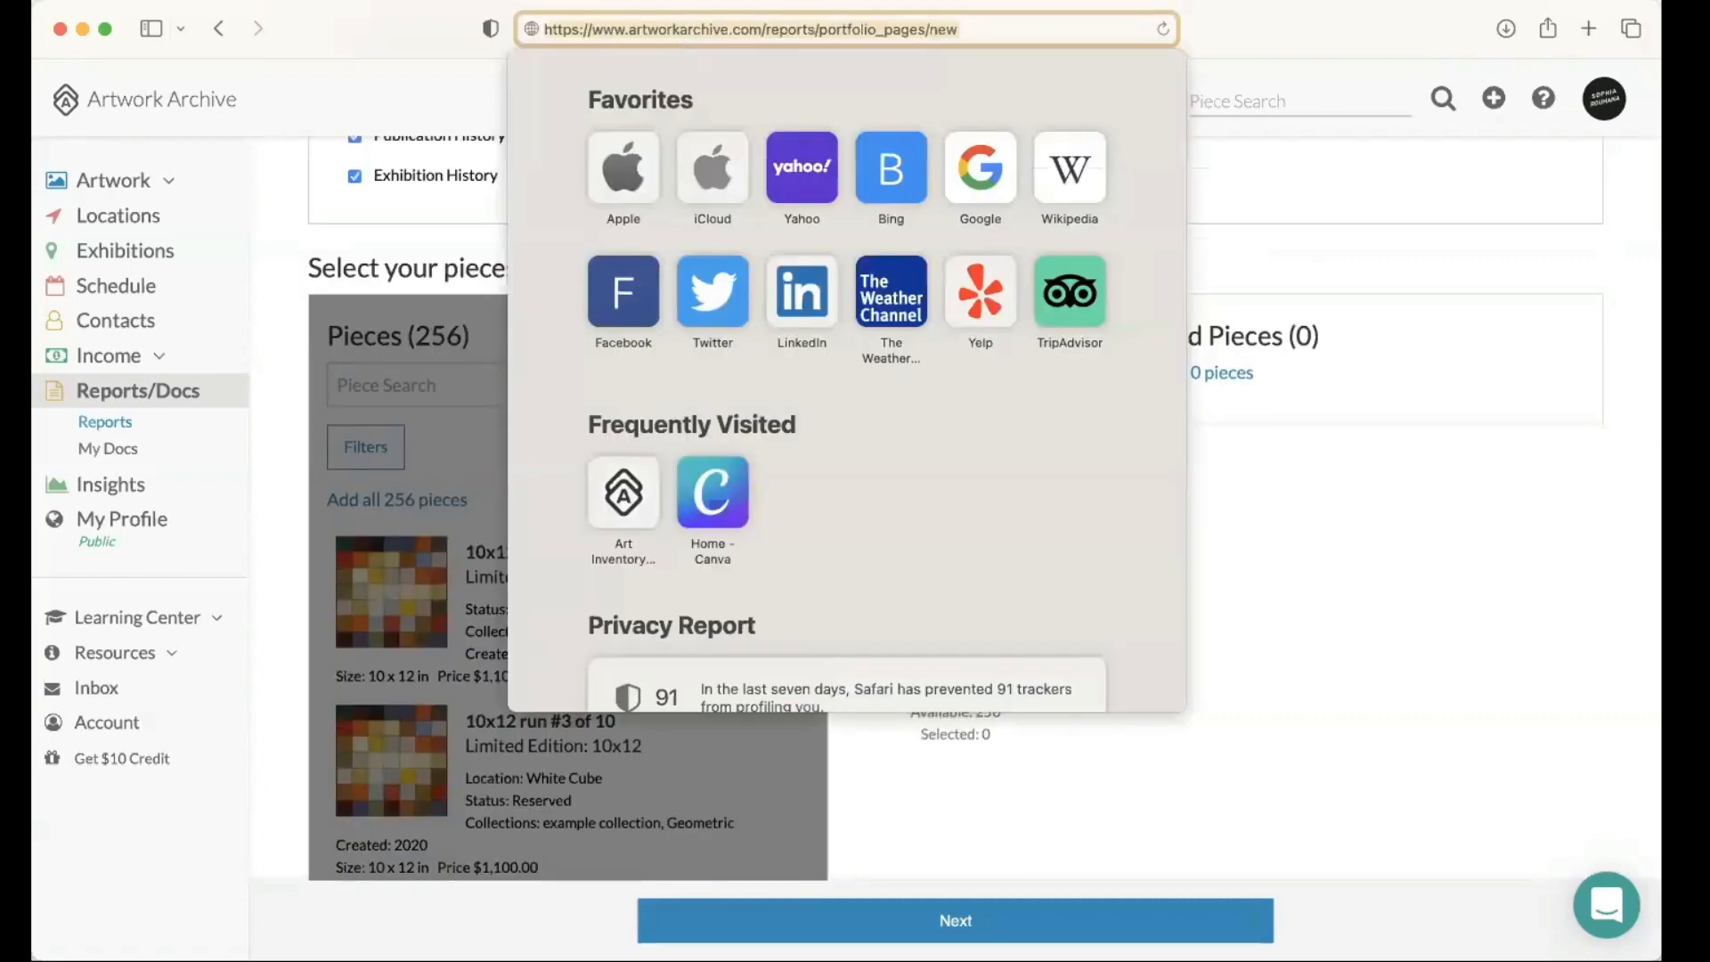
pyautogui.press('Return')
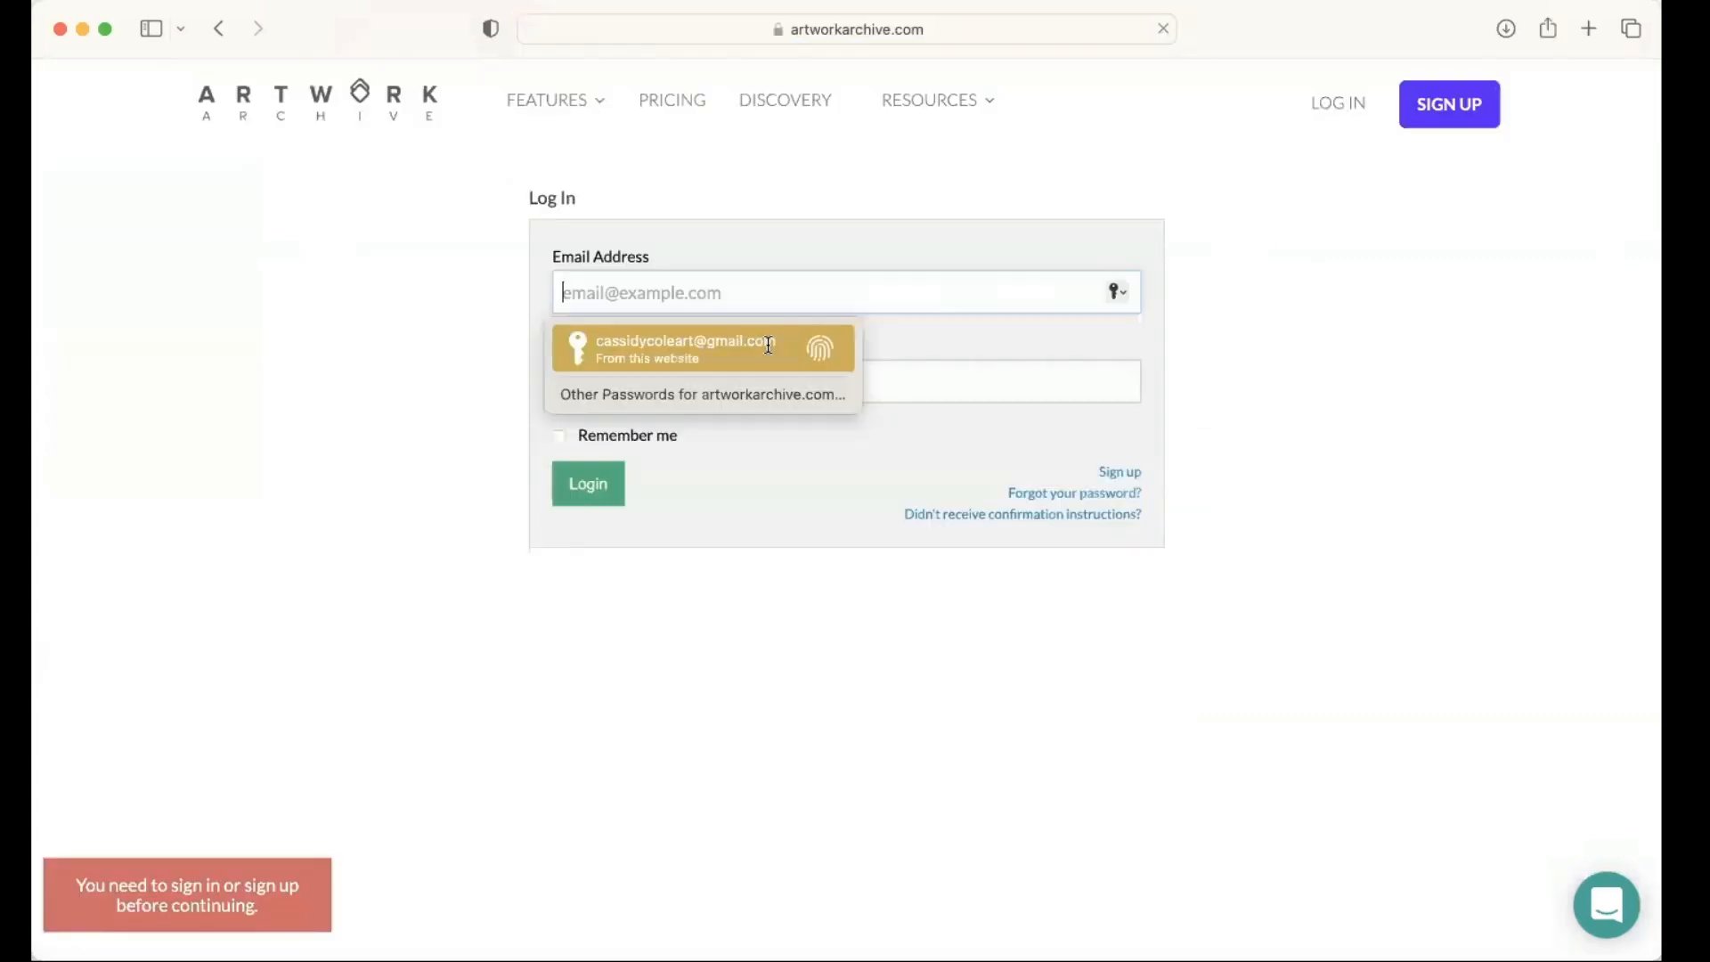
pyautogui.click(764, 340)
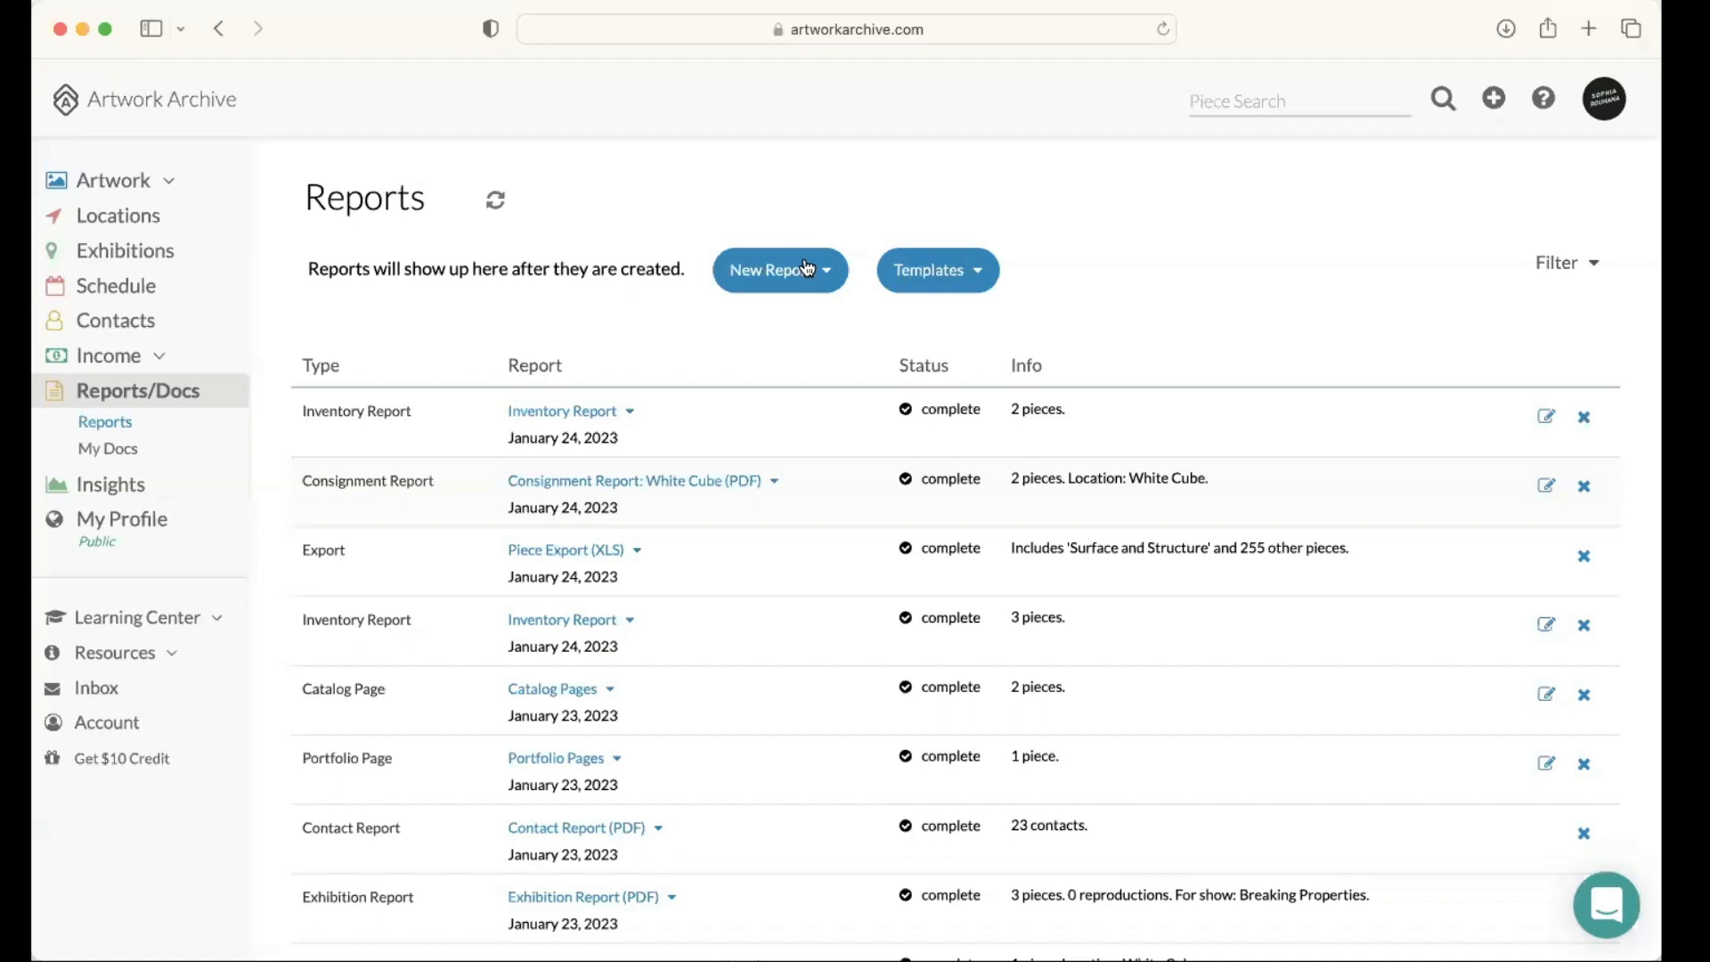
# Step: Start a new Portfolio Page report and set it to save as a template named "Portfolio Page for a Collector"
pyautogui.click(807, 267)
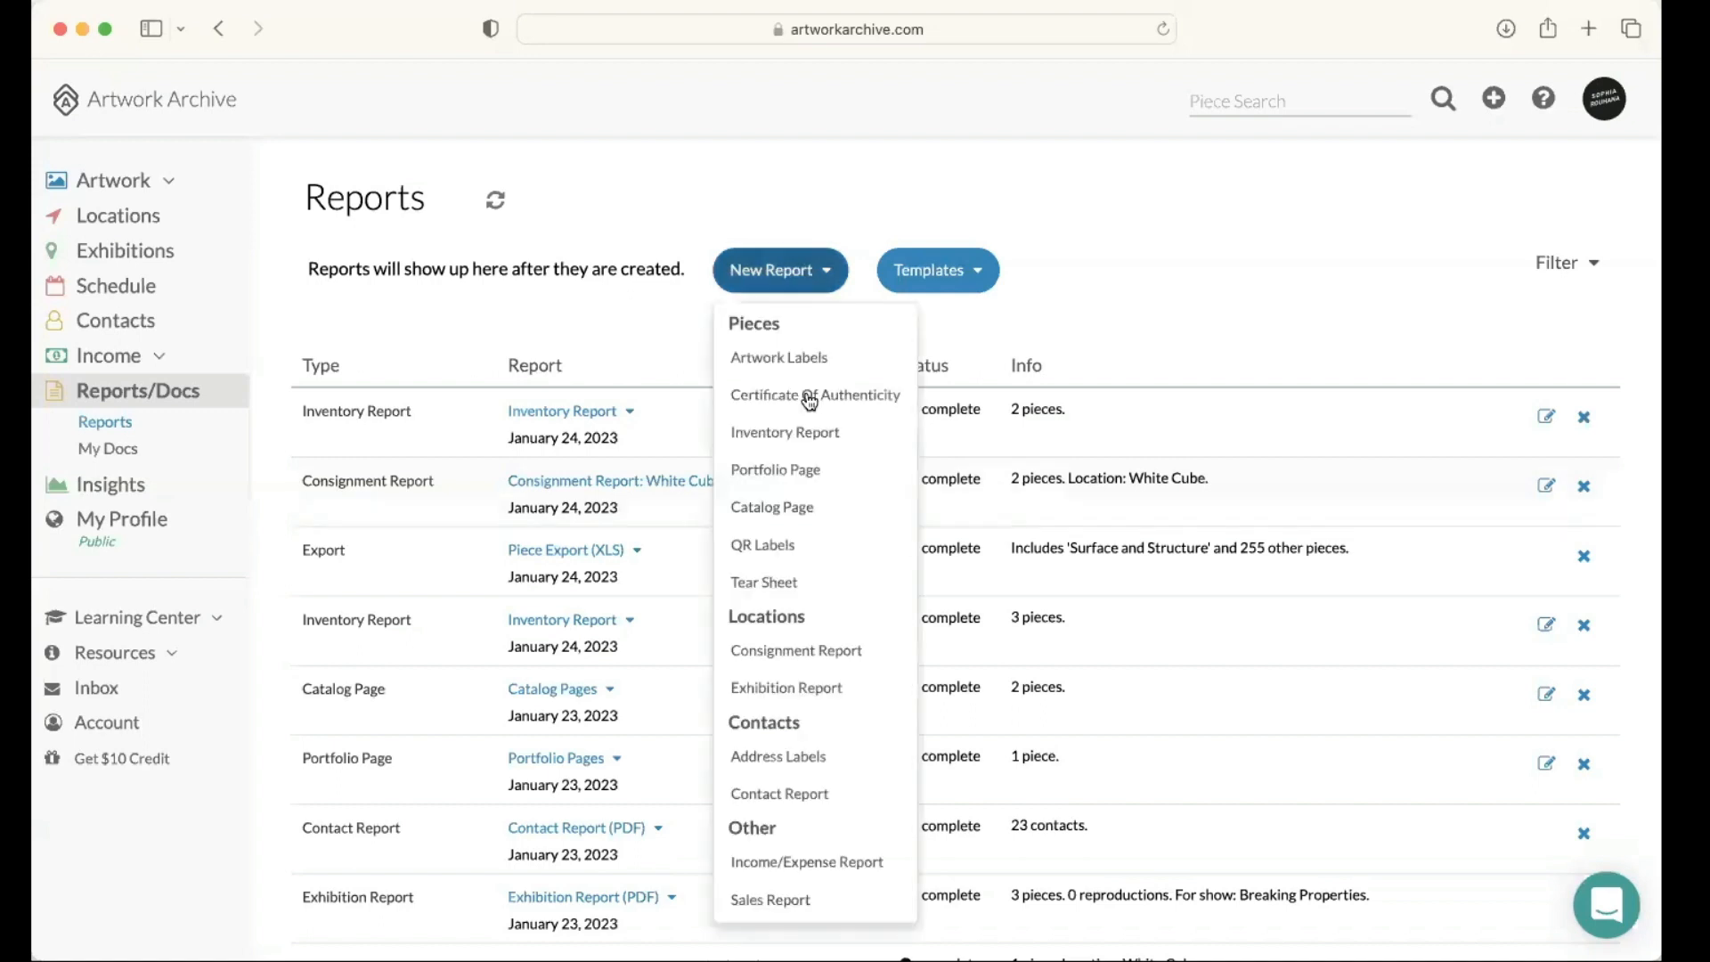
pyautogui.click(815, 469)
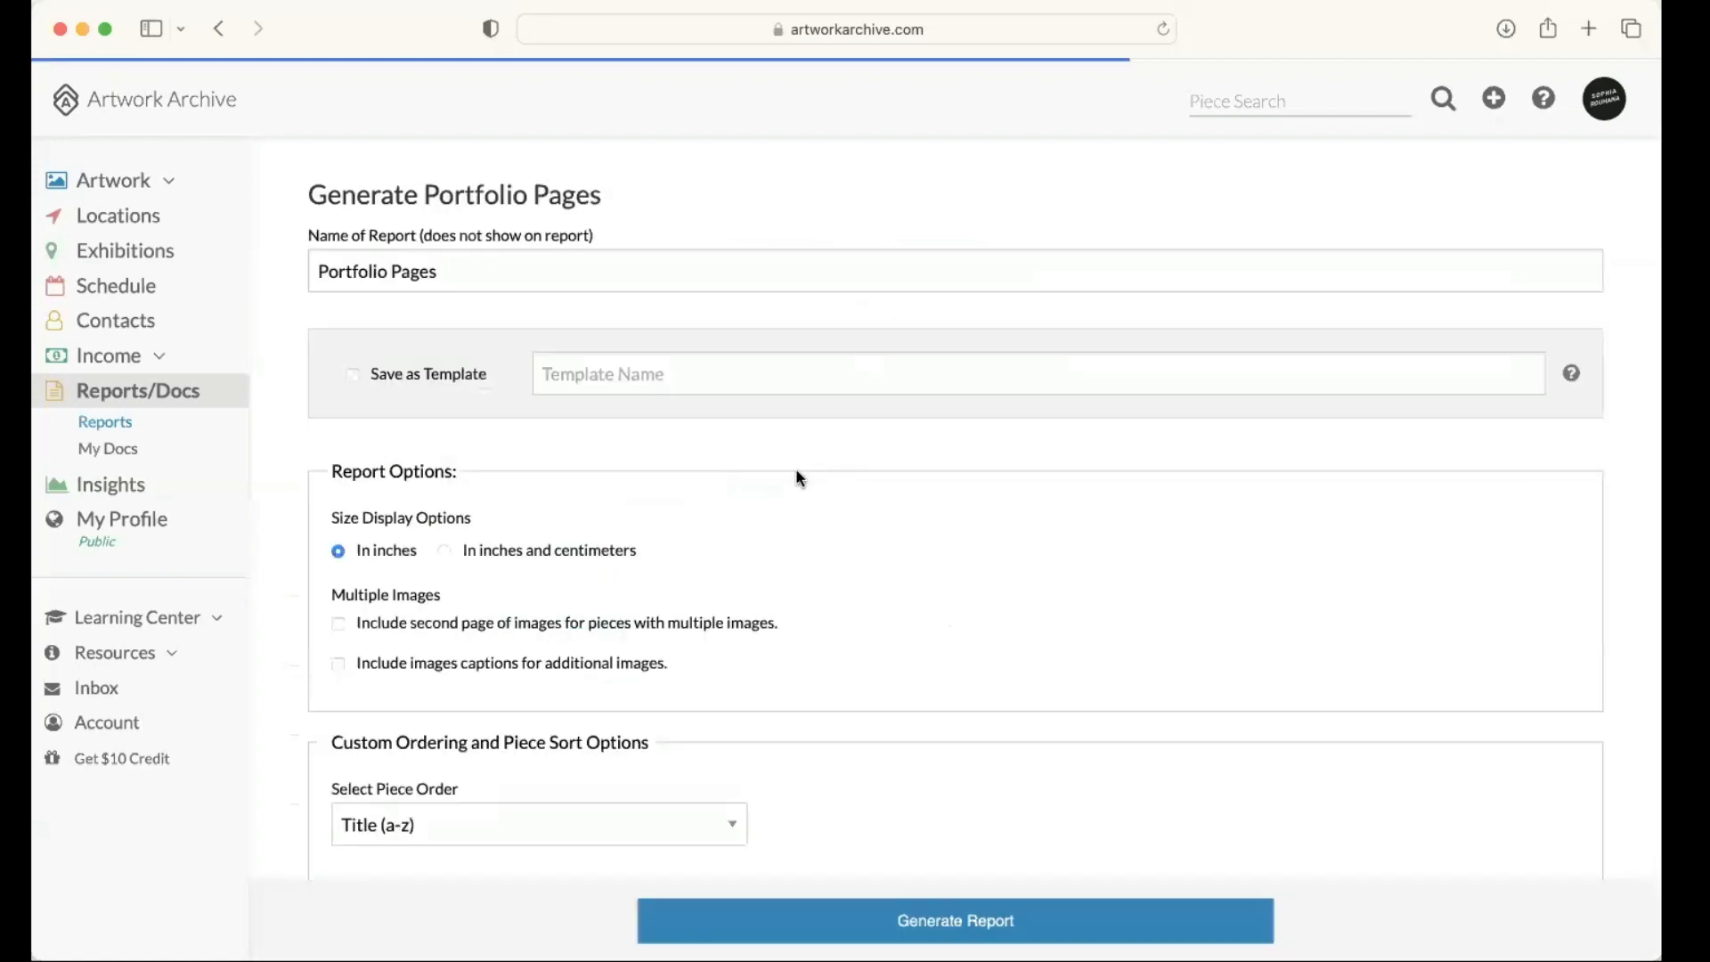
pyautogui.click(637, 371)
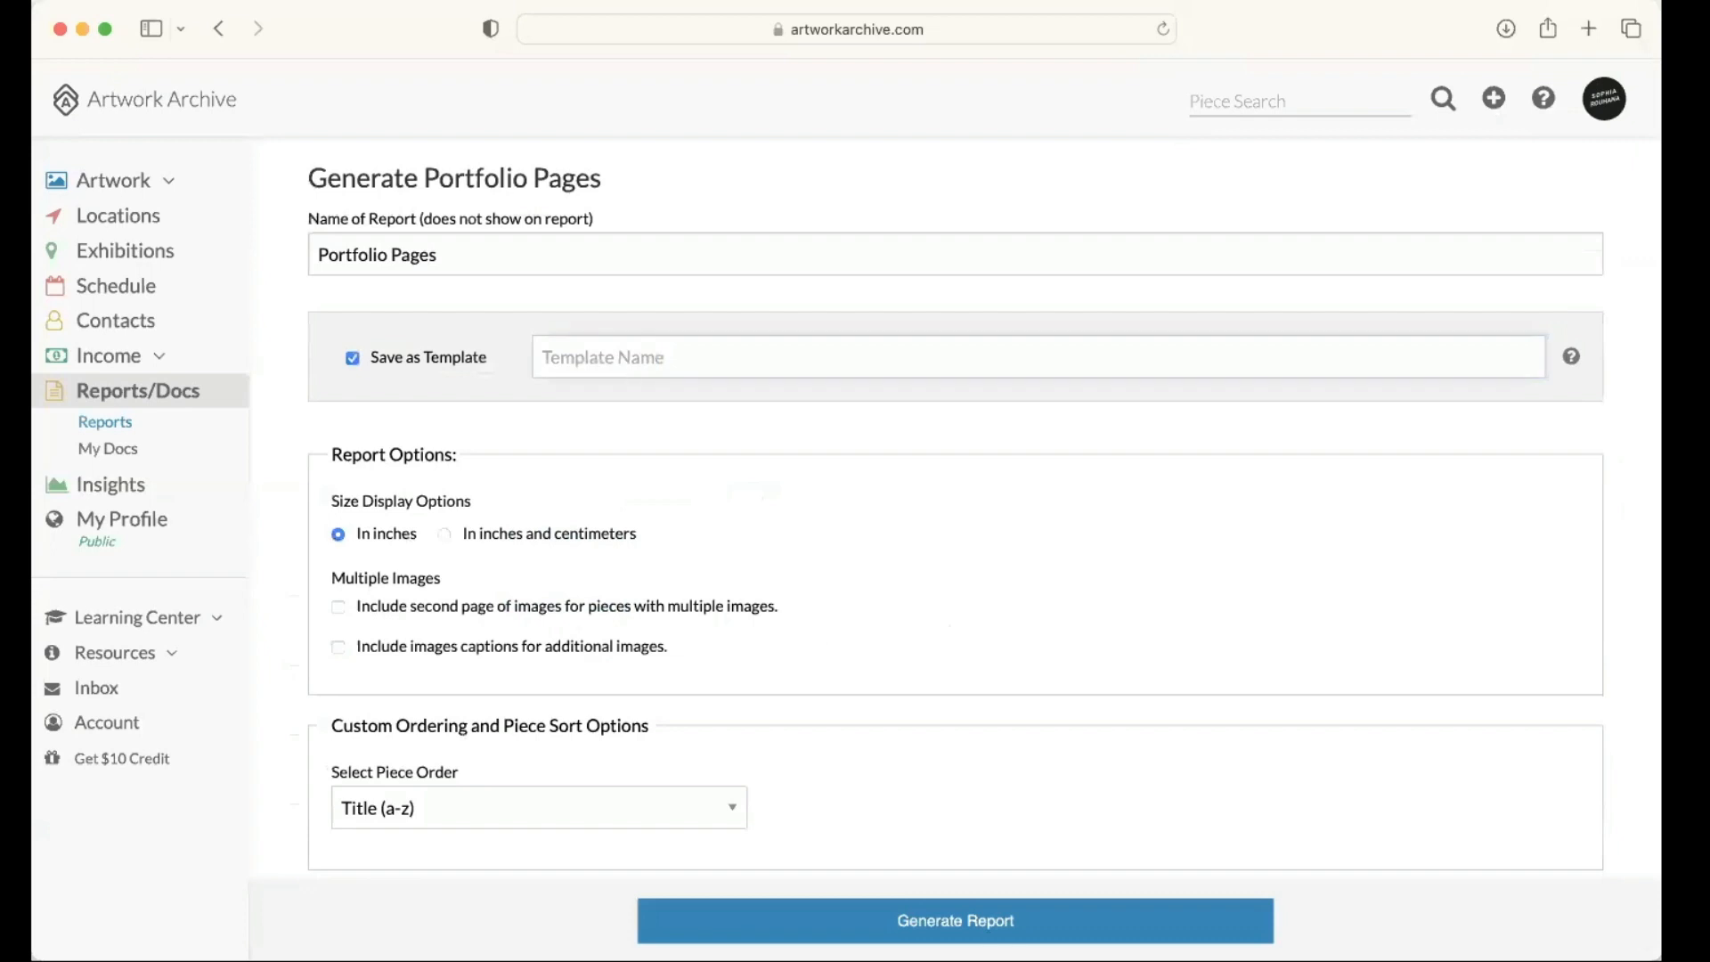
pyautogui.write('Portfolio Page for a Collector')
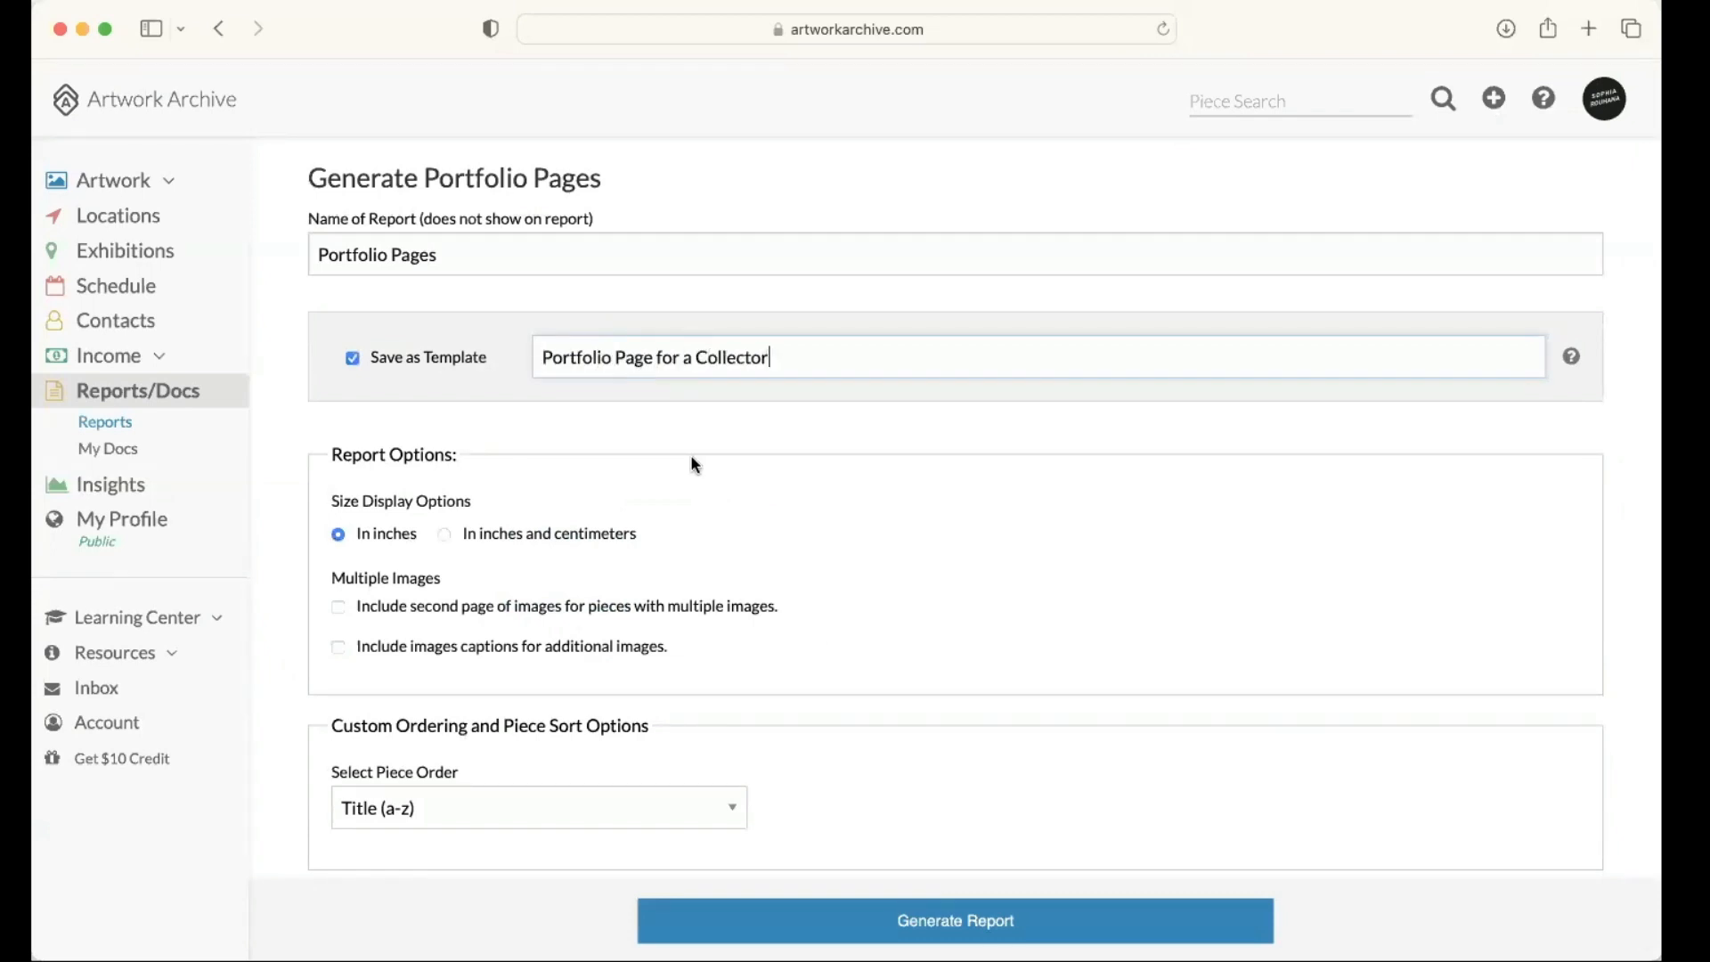
# Step: Include signature info, provenance notes, publication history and exhibition history in the portfolio report's data
pyautogui.scroll(-1, 693, 460)
pyautogui.scroll(-4, 696, 464)
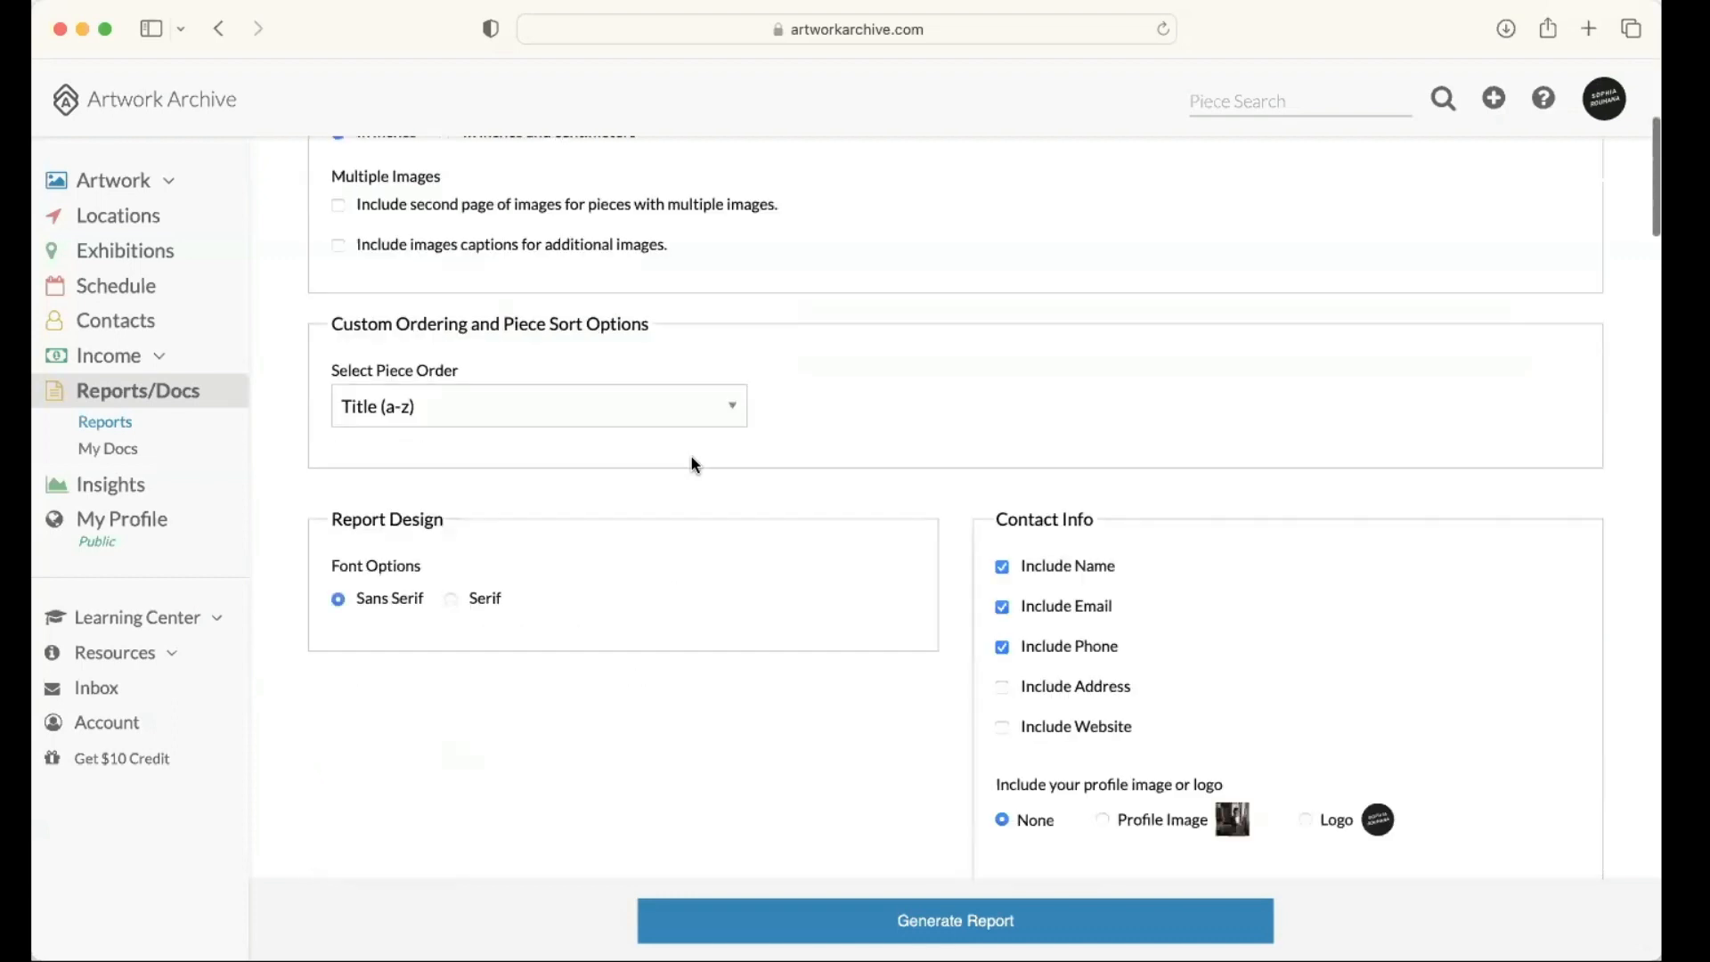
pyautogui.scroll(-7, 693, 464)
pyautogui.scroll(-1, 980, 507)
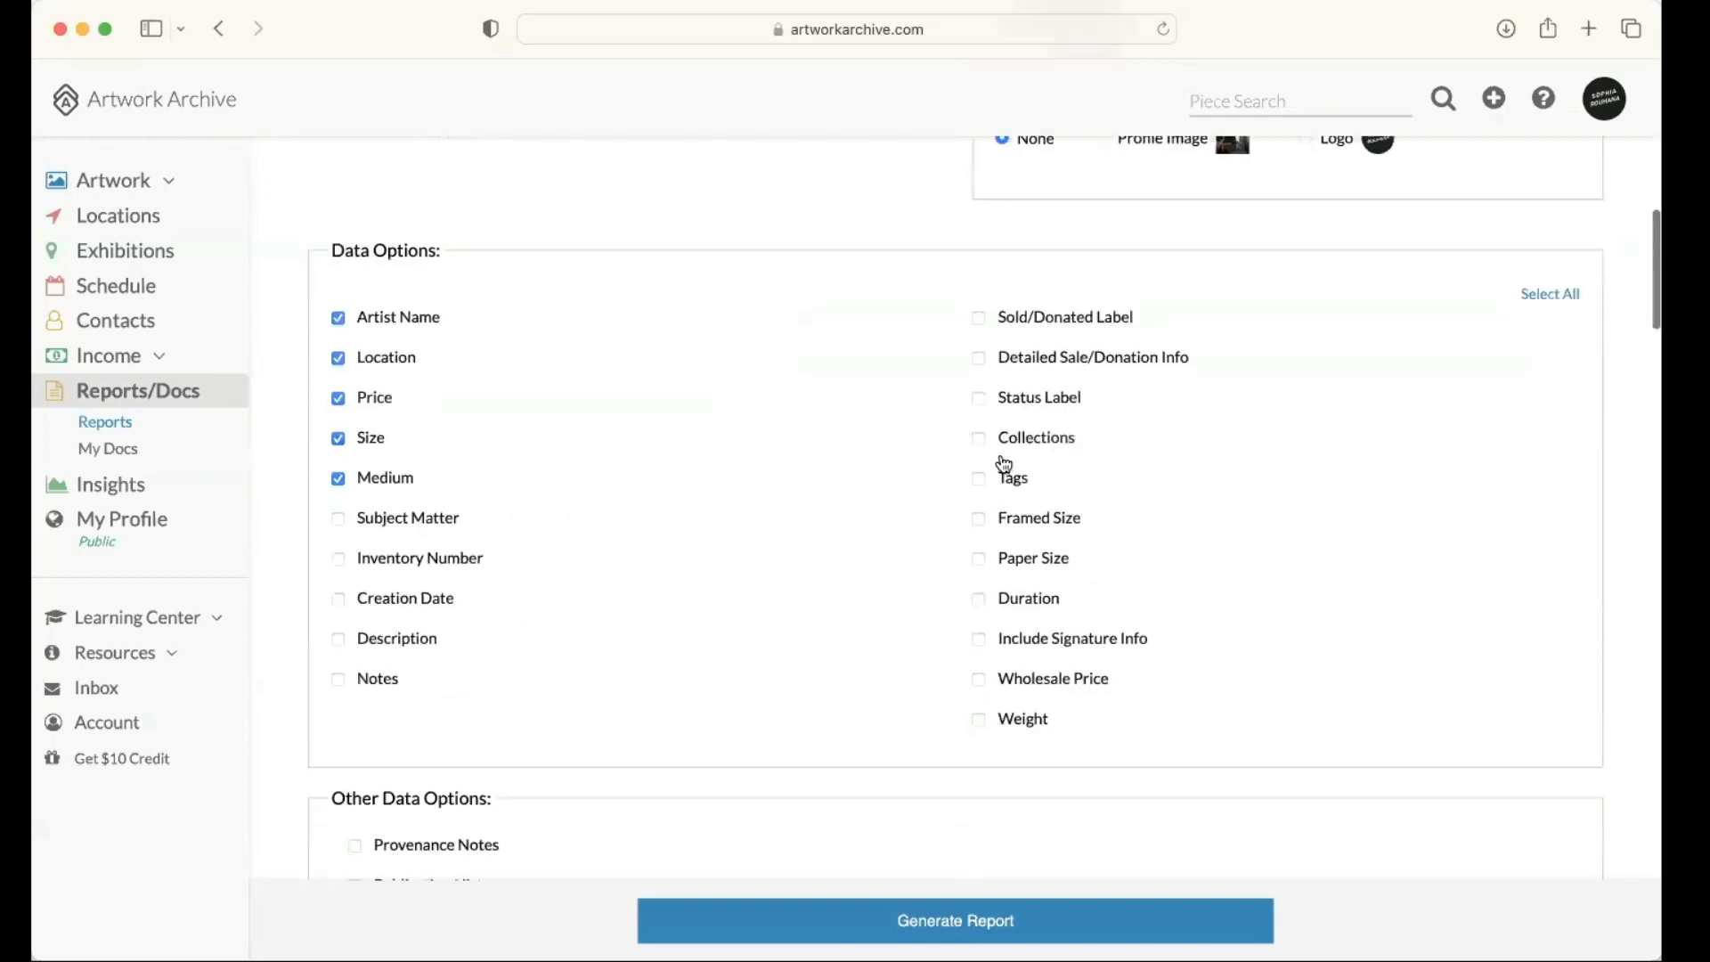
pyautogui.scroll(-1, 989, 516)
pyautogui.click(980, 563)
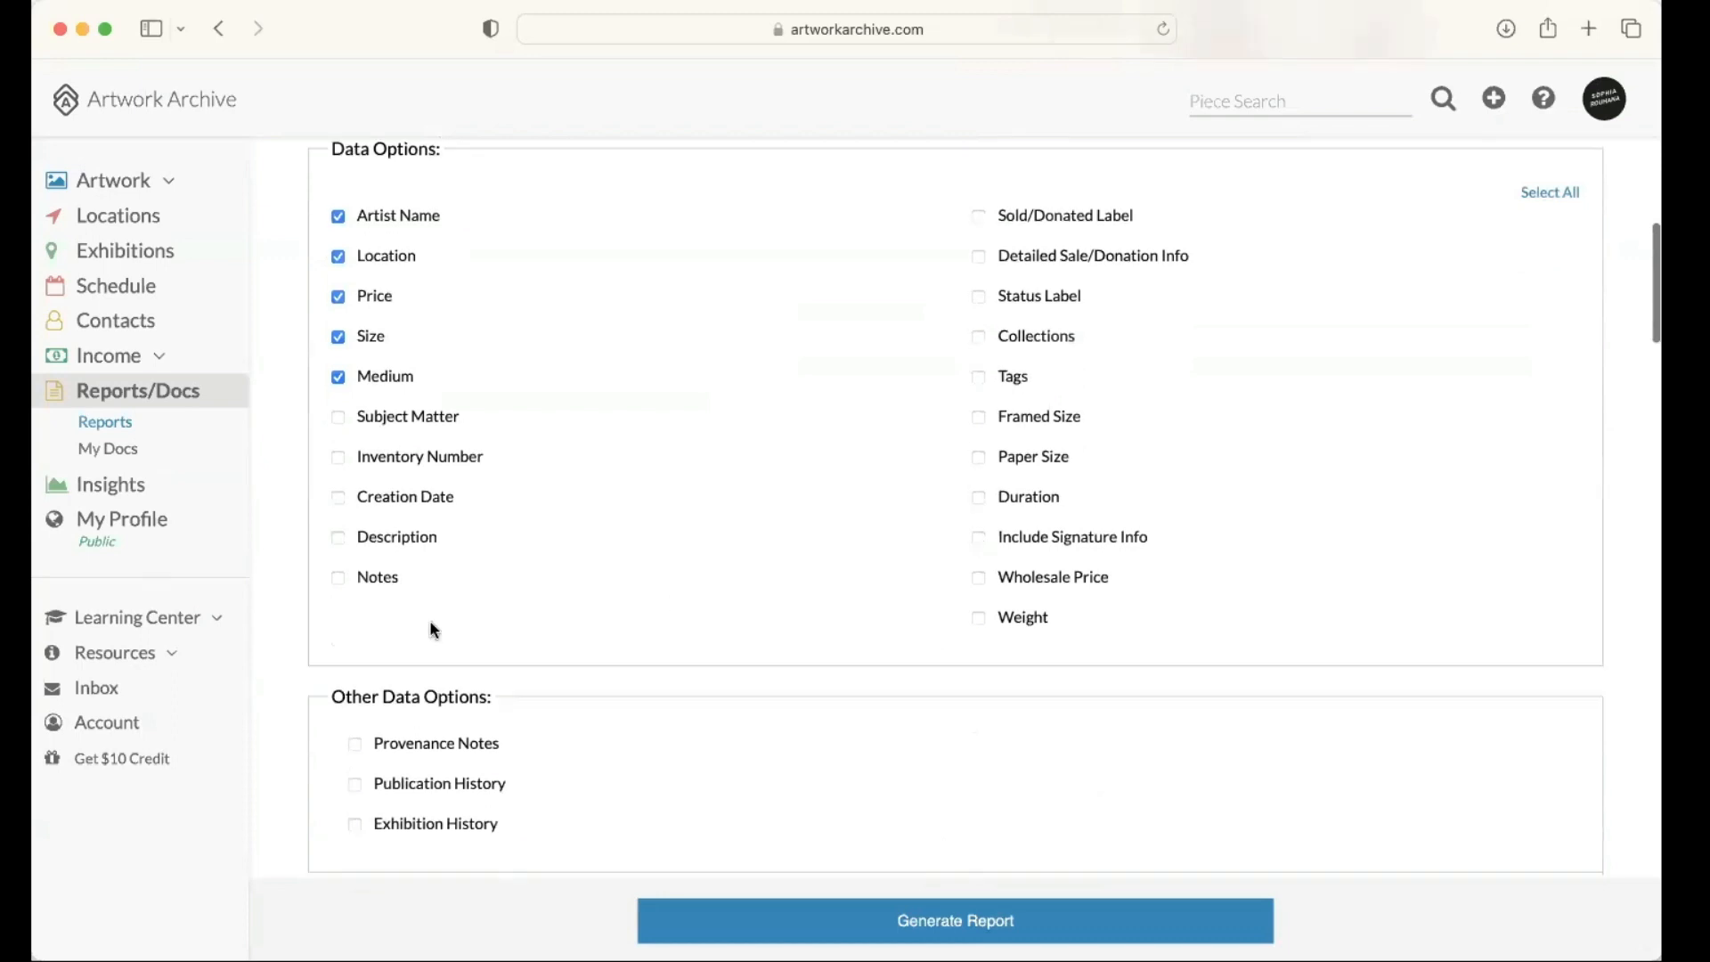
pyautogui.scroll(-3, 360, 579)
pyautogui.click(354, 521)
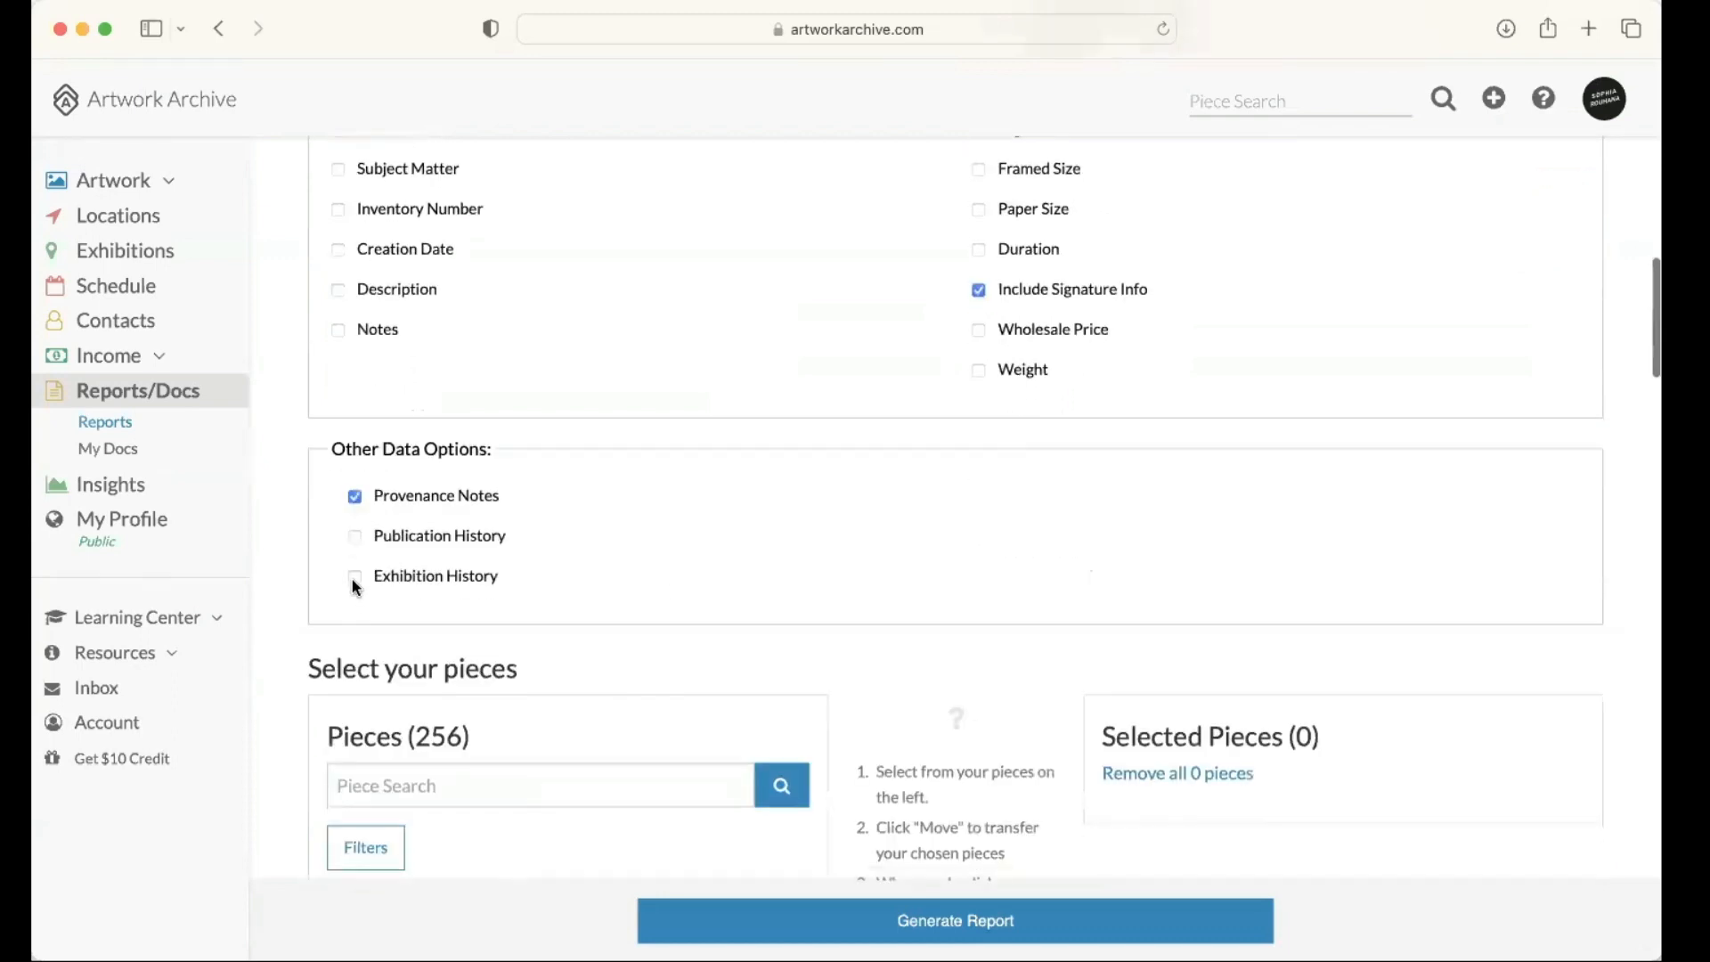
pyautogui.click(354, 576)
pyautogui.click(355, 535)
# Step: Filter the pieces for the report by the Geometric collection
pyautogui.scroll(-4, 383, 481)
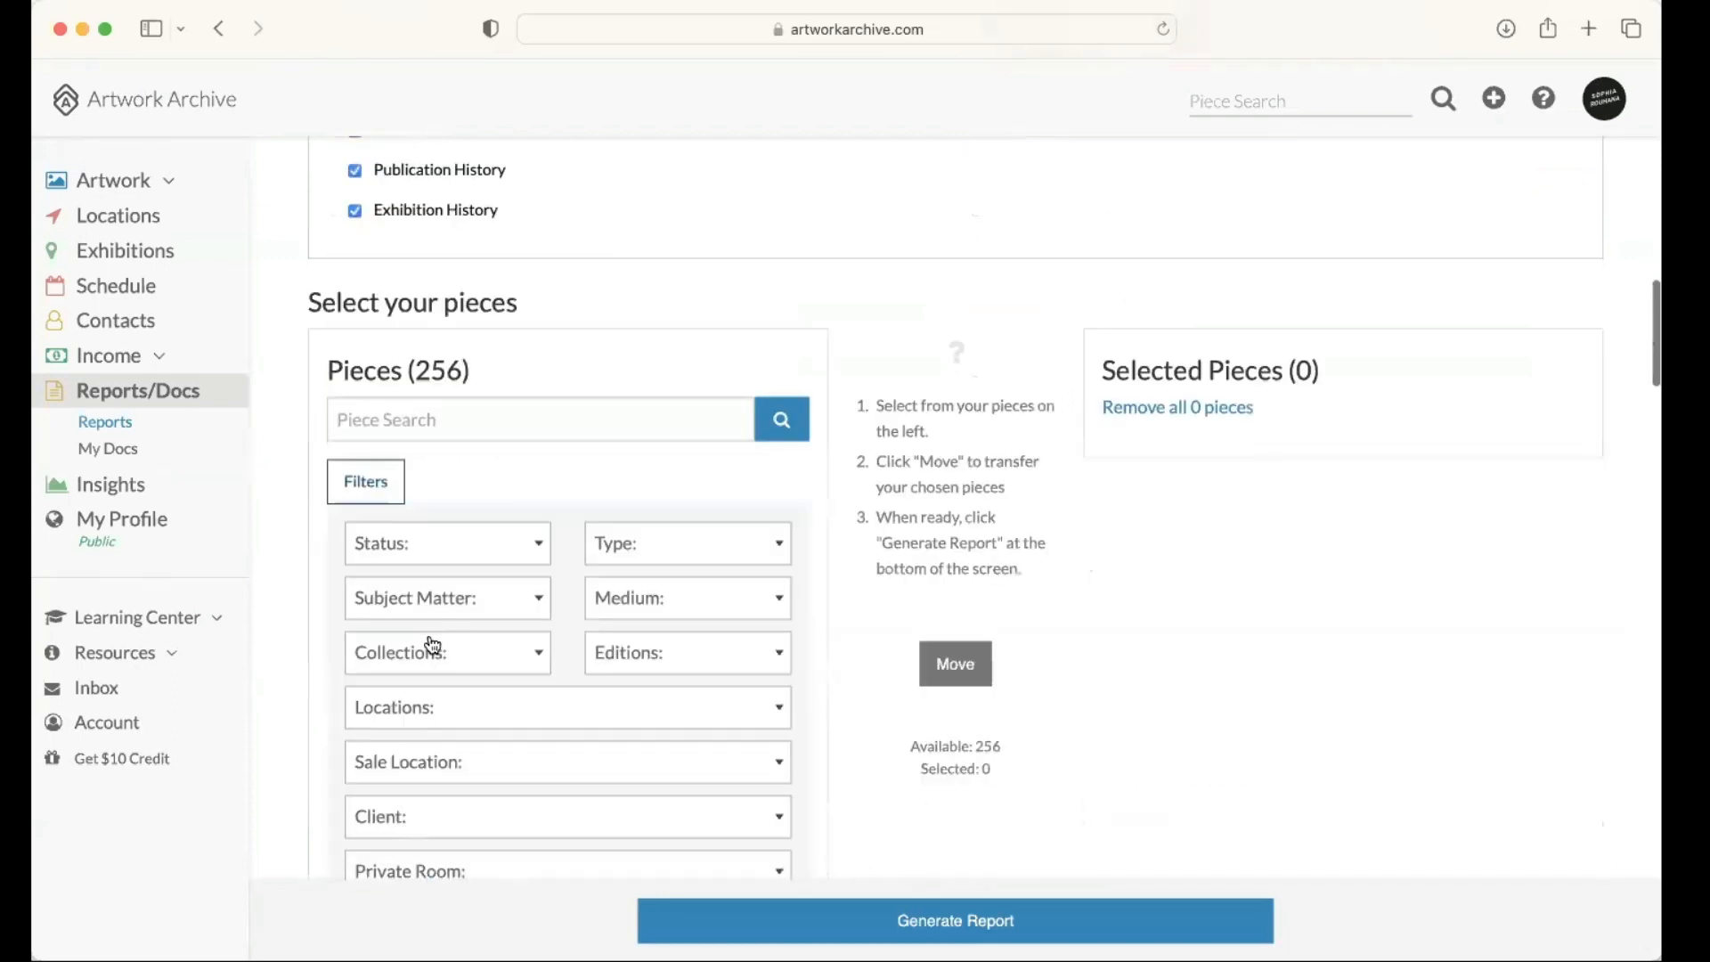
pyautogui.click(436, 653)
pyautogui.scroll(-3, 457, 807)
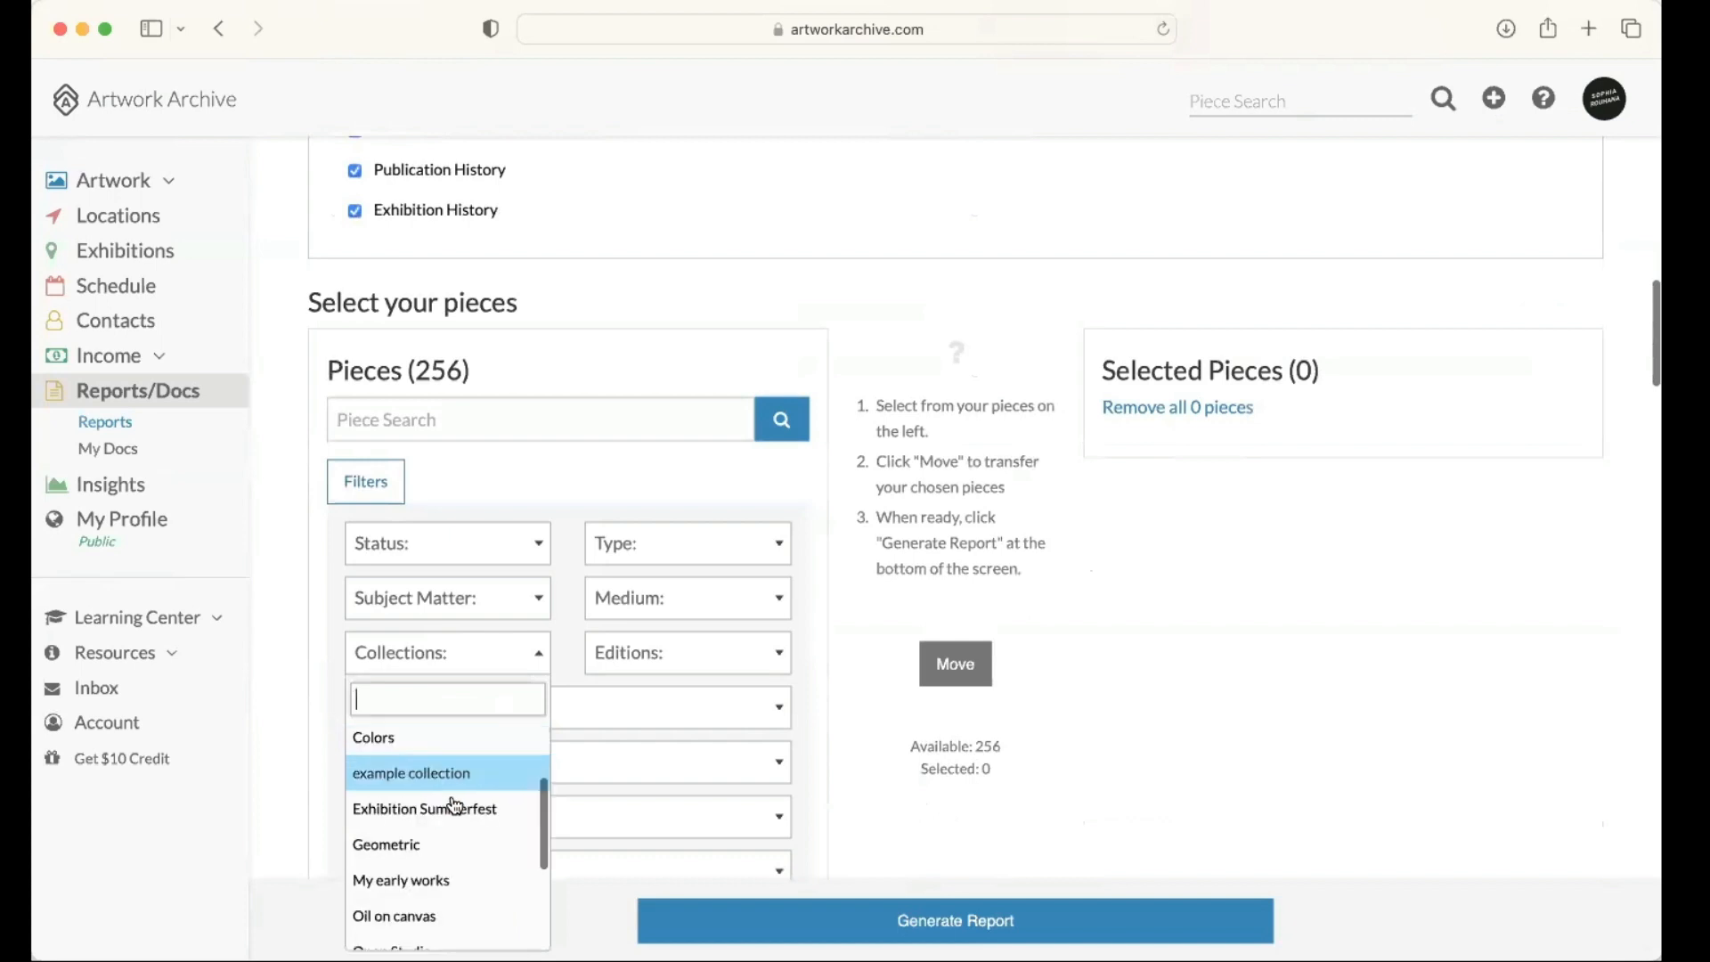
pyautogui.click(479, 782)
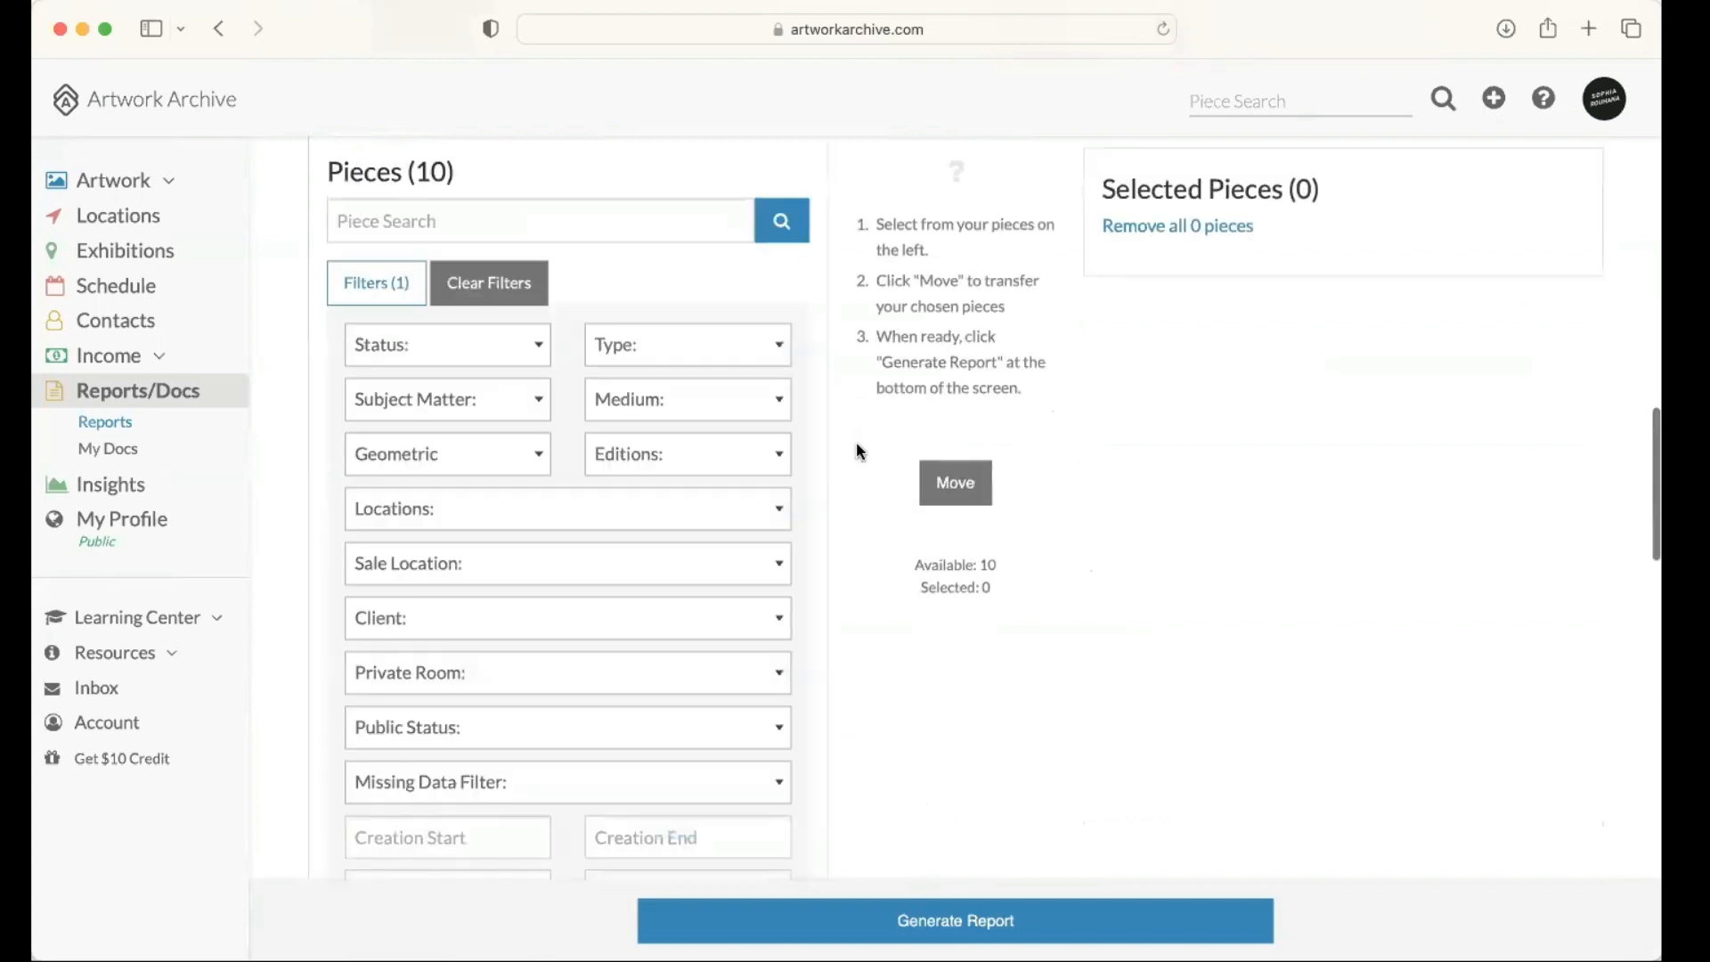
pyautogui.scroll(-2, 829, 468)
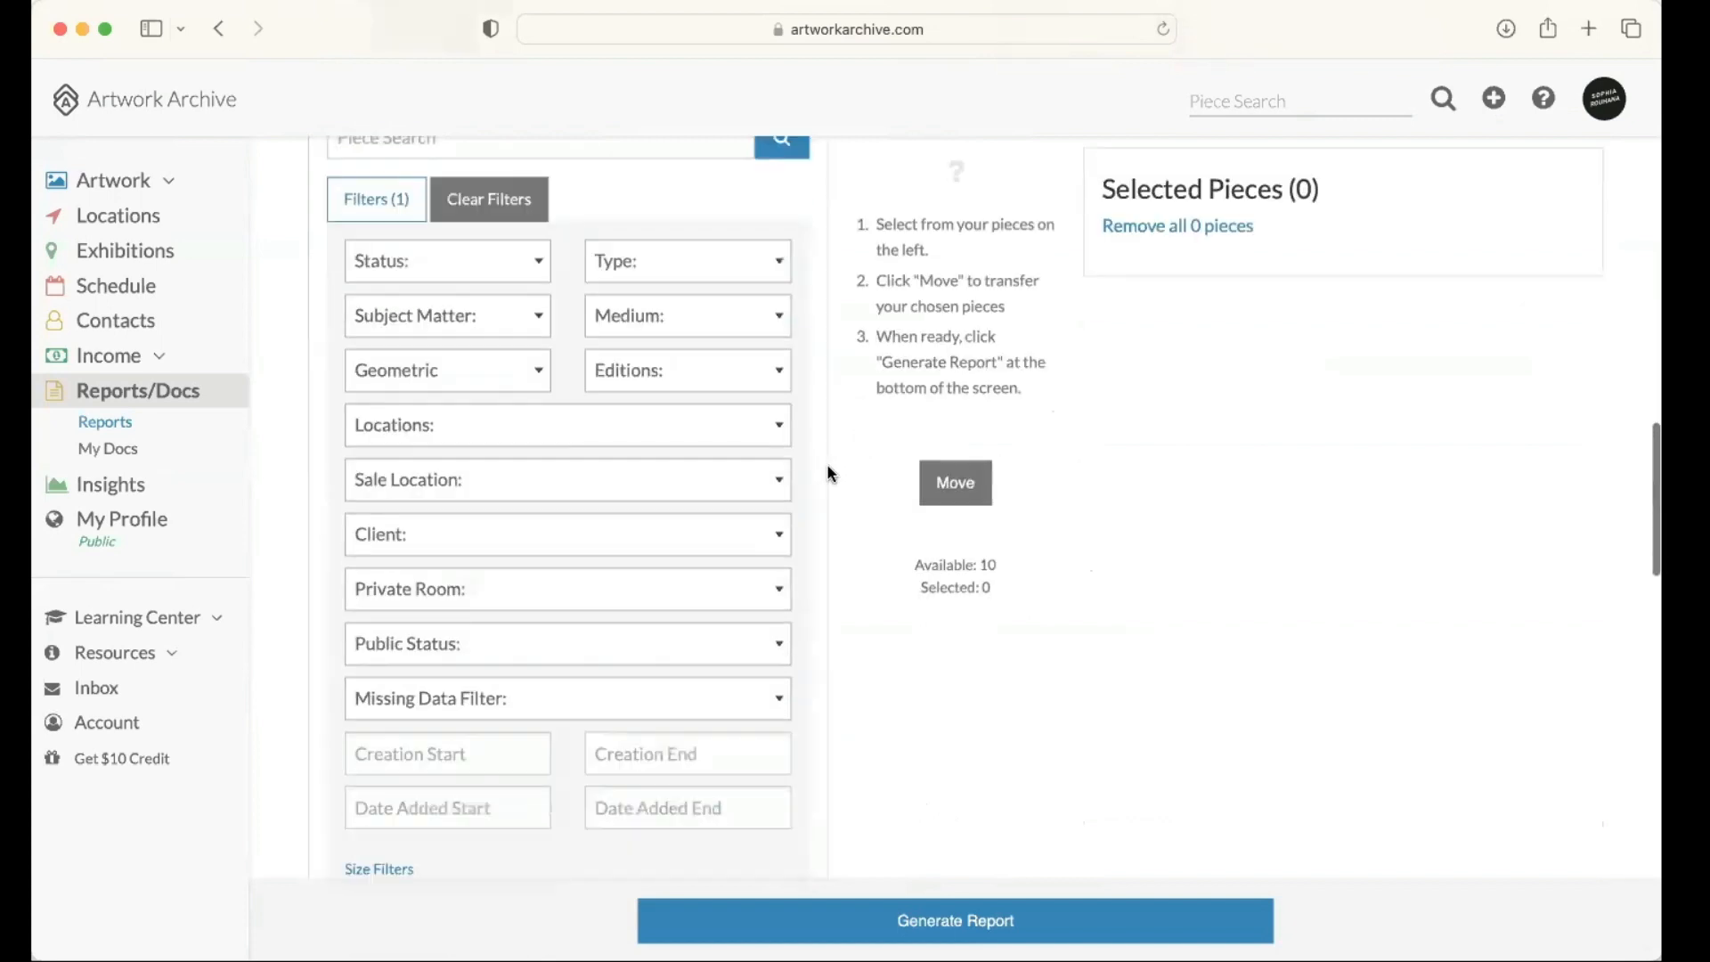
pyautogui.scroll(-4, 827, 472)
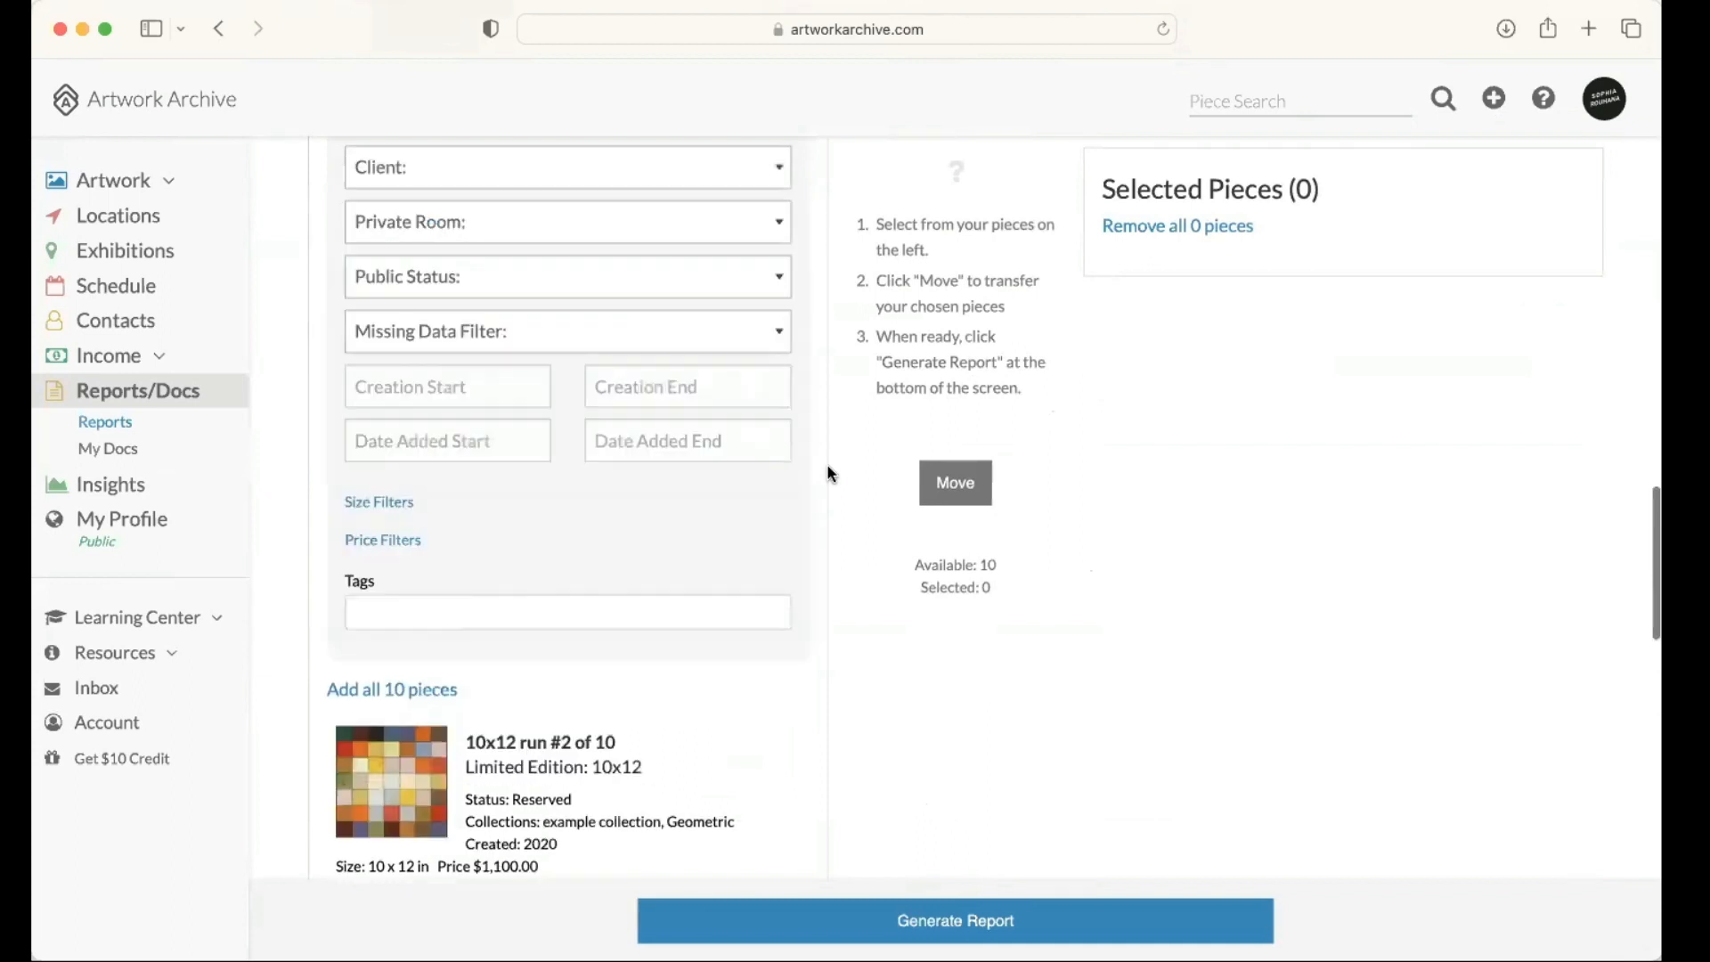
# Step: Narrow the filtered pieces to those with the status Available and view the matching artworks
pyautogui.scroll(4, 826, 472)
pyautogui.scroll(1, 496, 259)
pyautogui.click(497, 257)
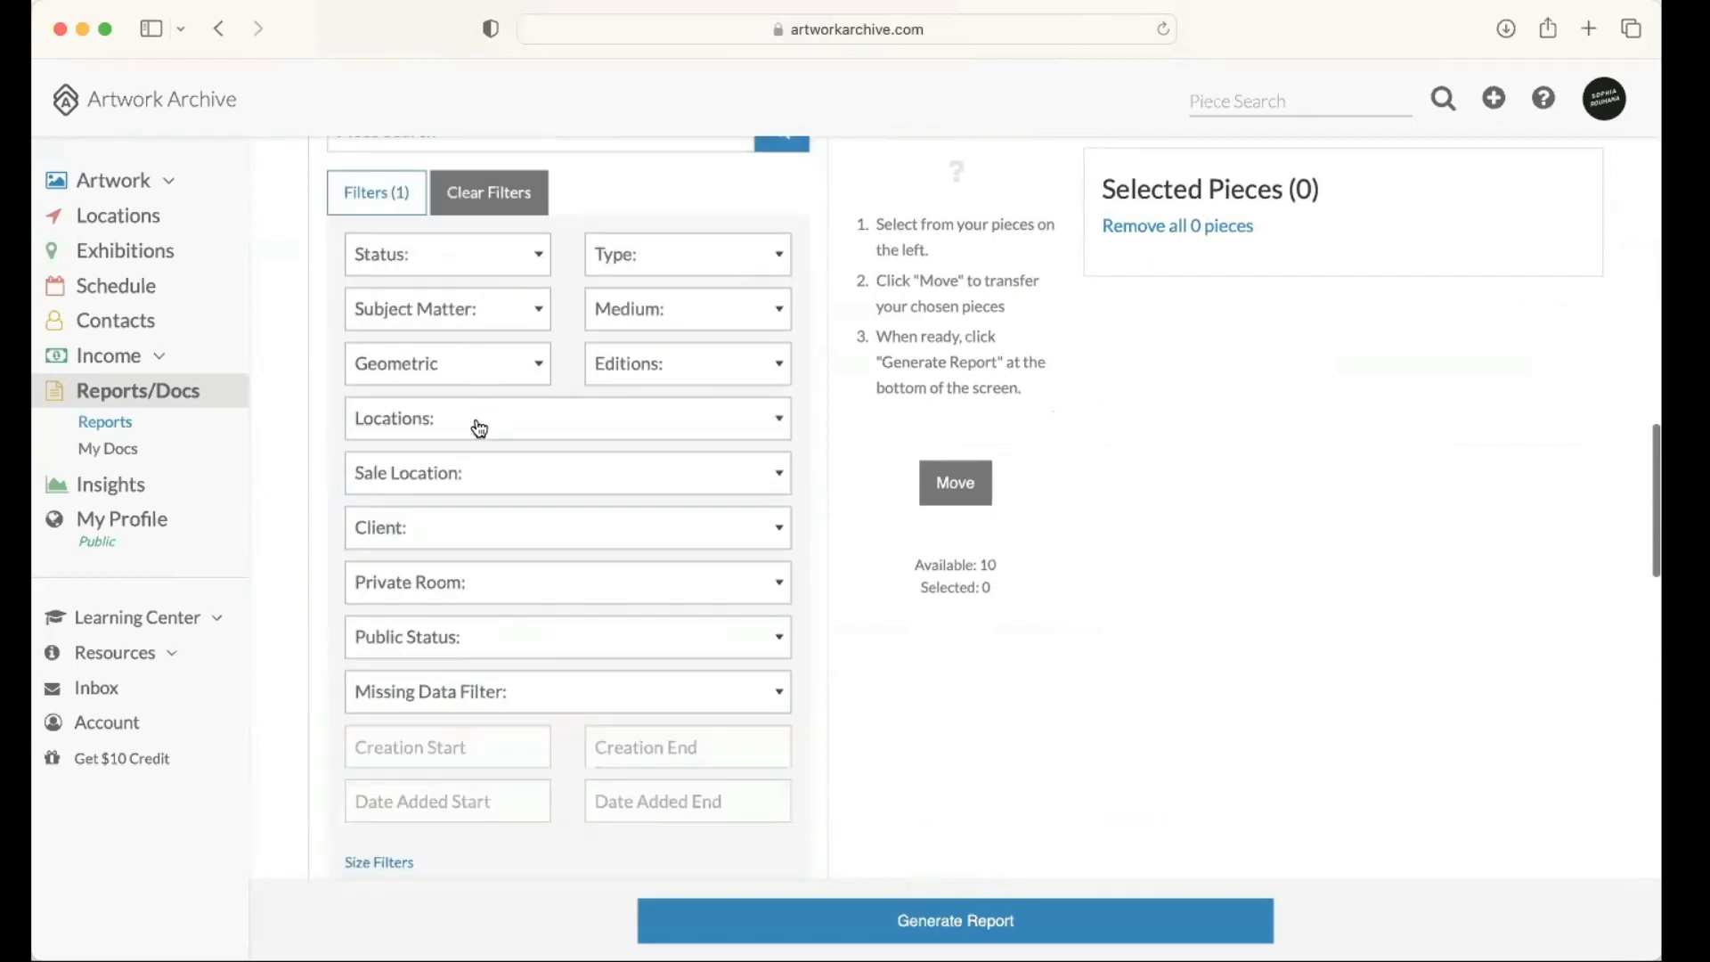
pyautogui.click(481, 424)
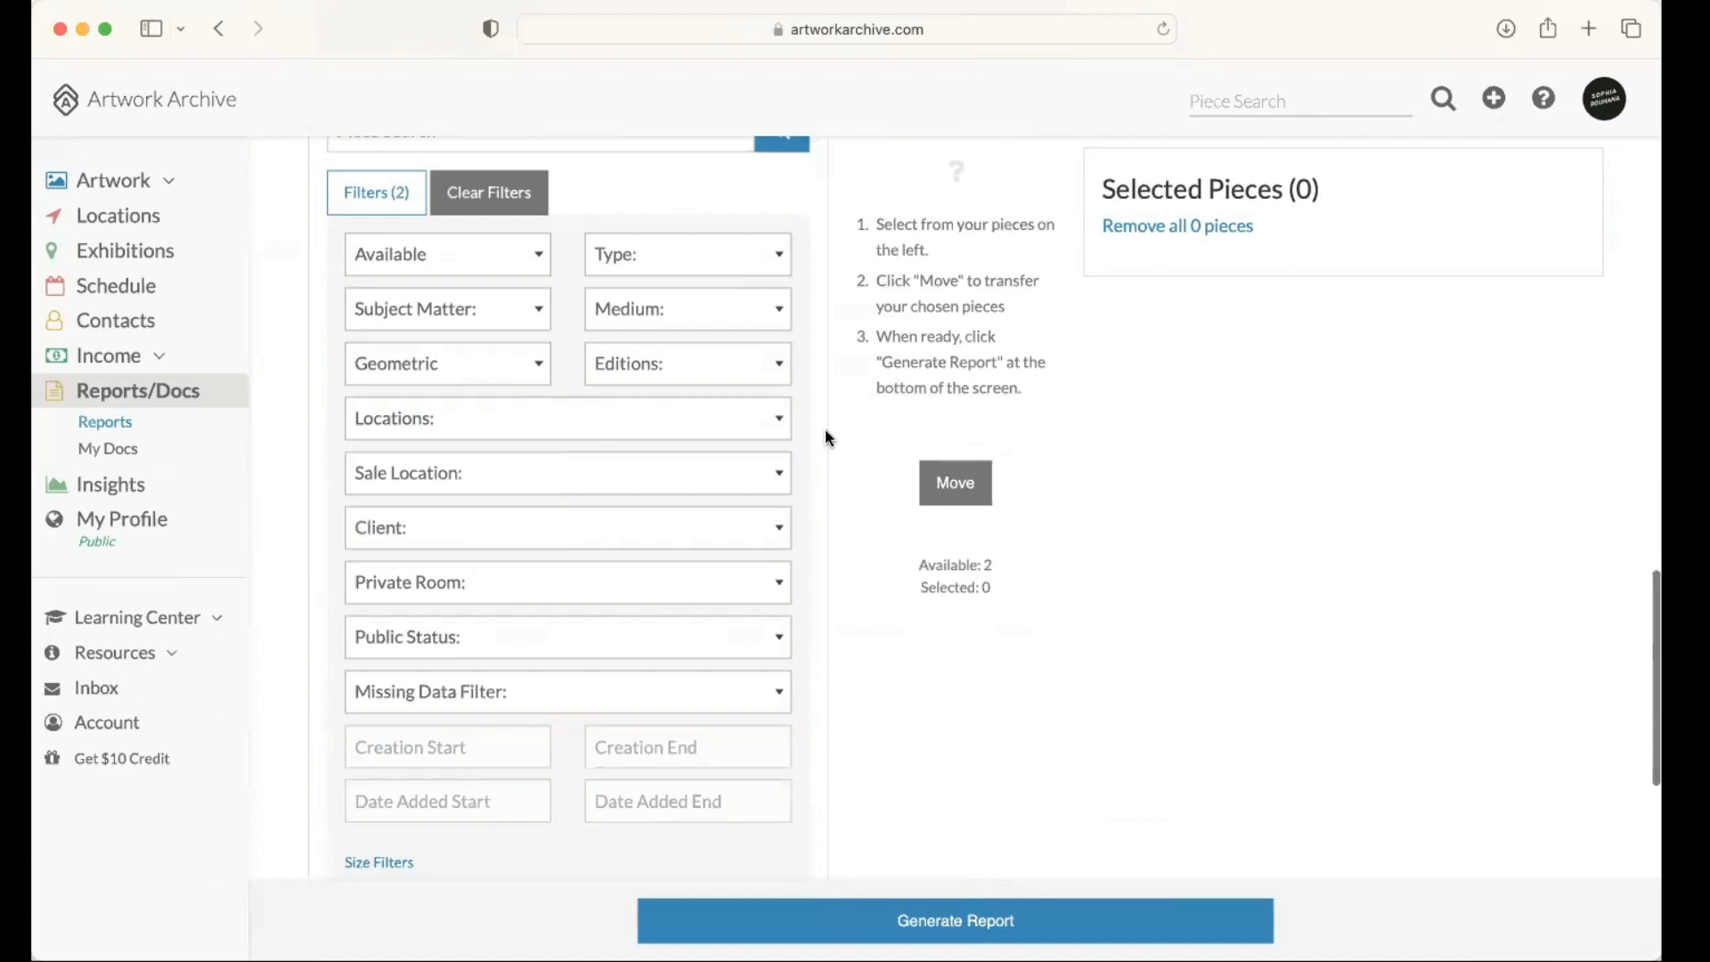
pyautogui.scroll(-6, 825, 429)
pyautogui.scroll(-1, 713, 454)
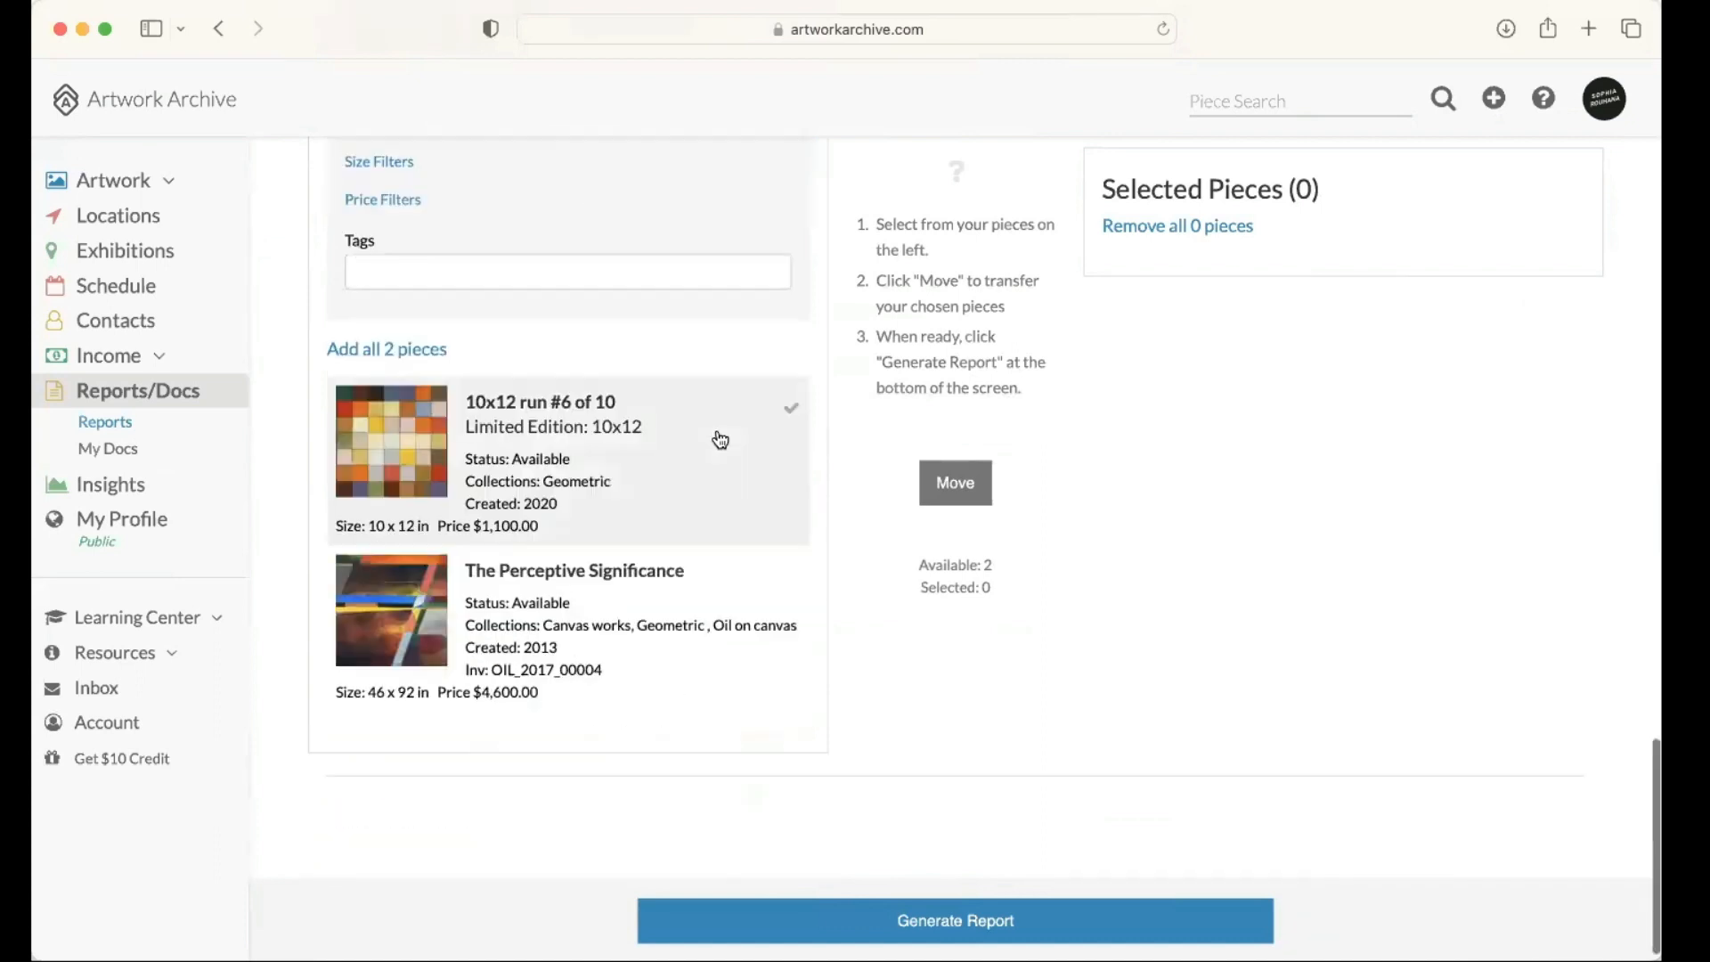
# Step: Add 10x12 run #6 of 10 and The Perceptive Significance to the portfolio report and generate it
pyautogui.click(737, 465)
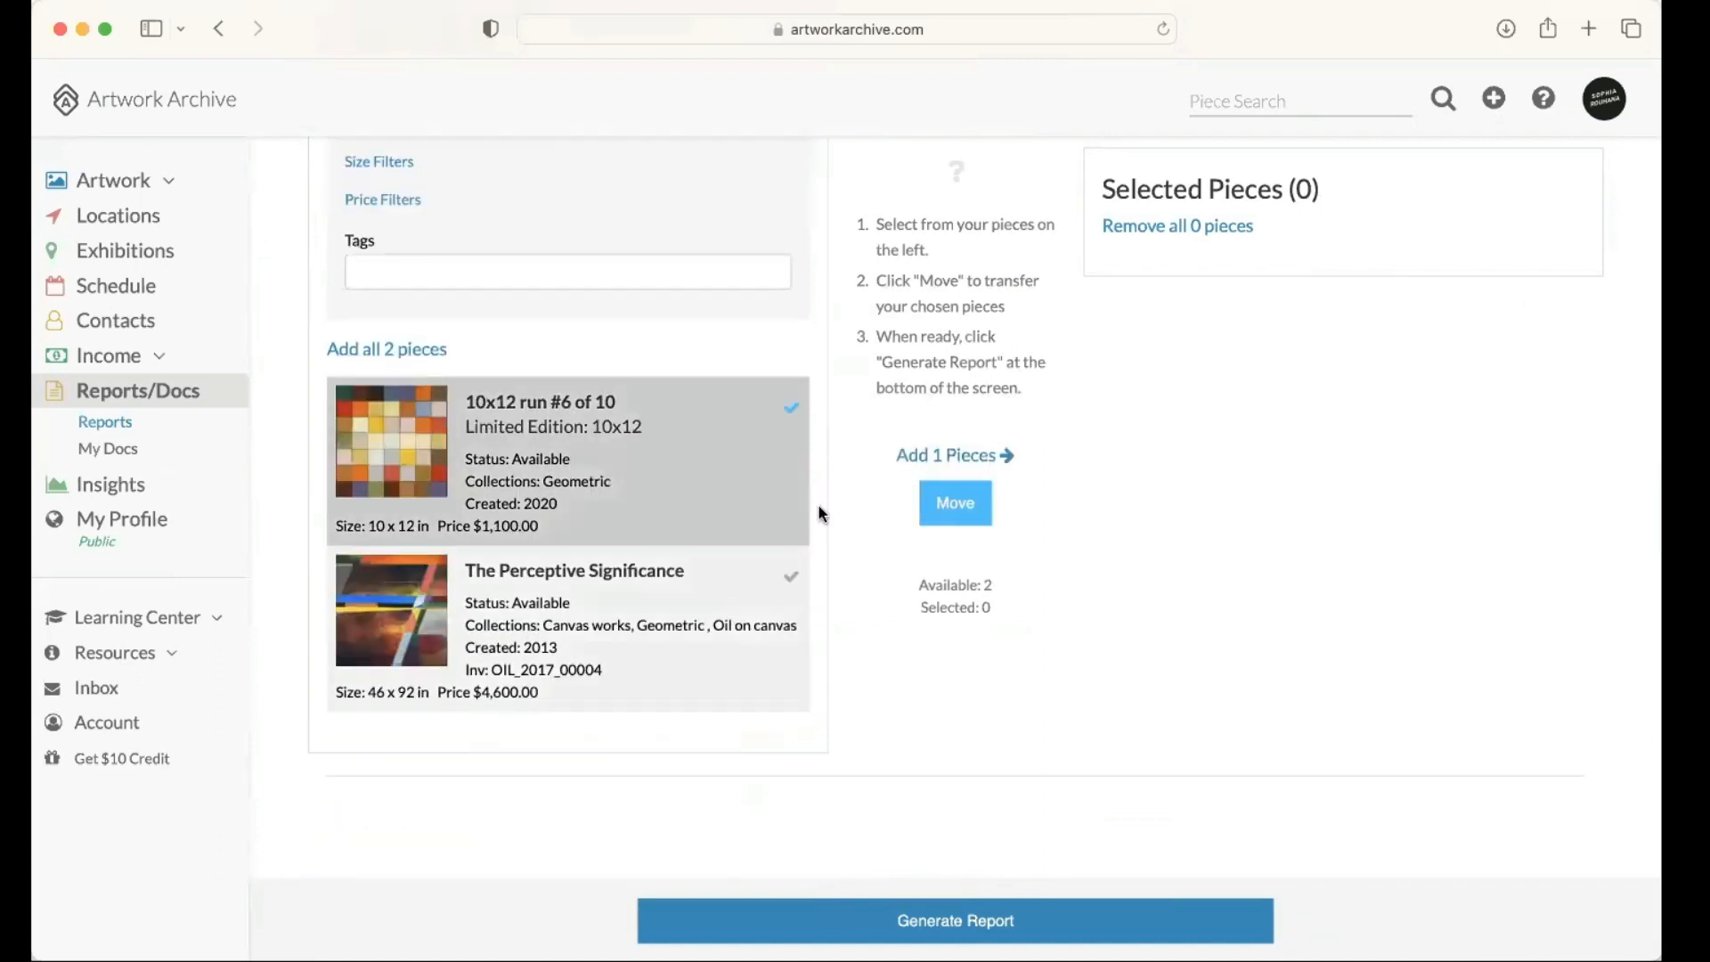
pyautogui.click(757, 583)
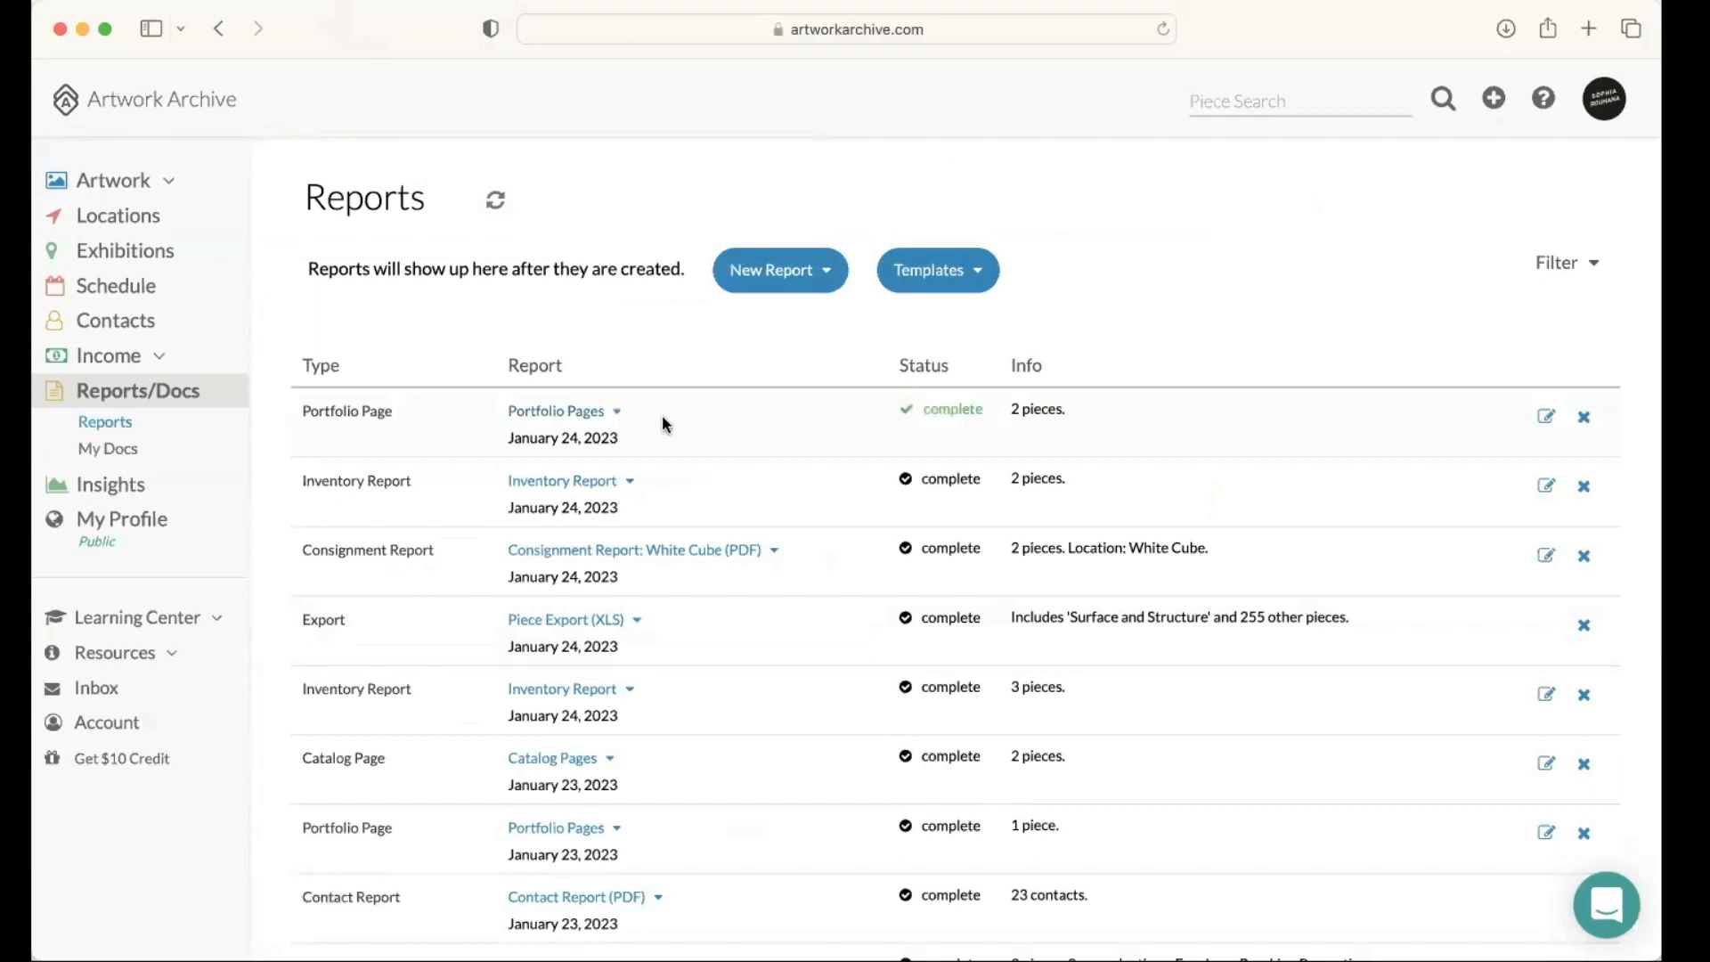
# Step: Open the newly generated Portfolio Pages report and review the pages of both artworks
pyautogui.click(596, 415)
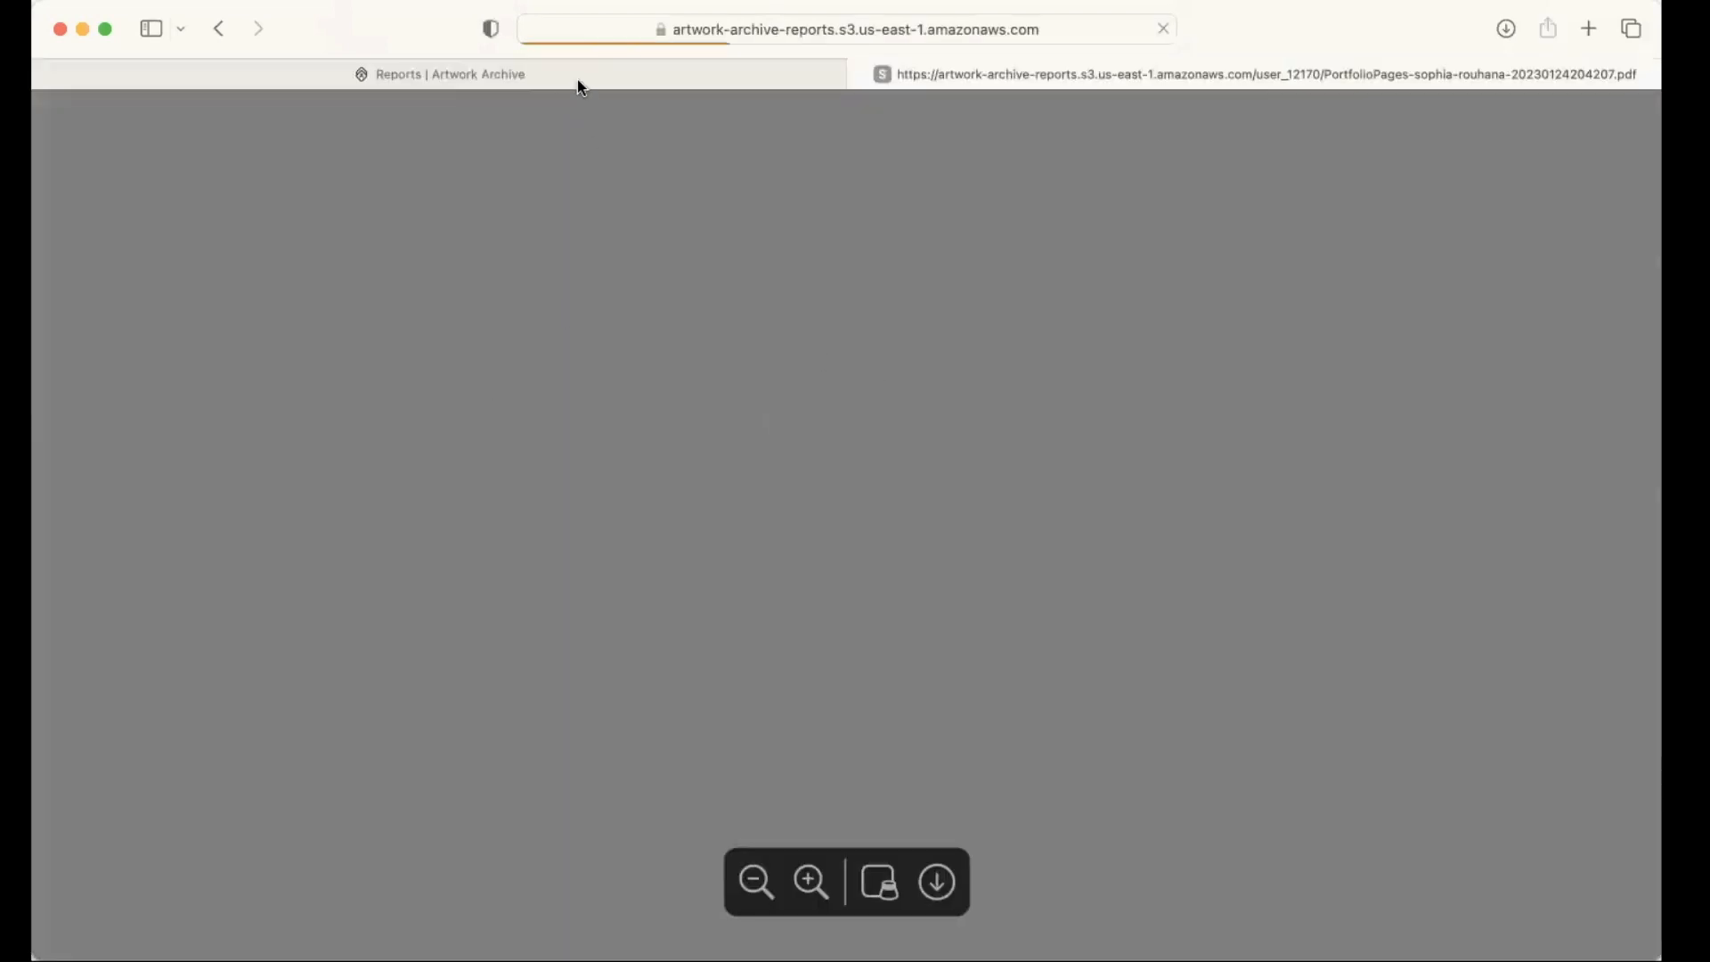
pyautogui.moveTo(578, 81)
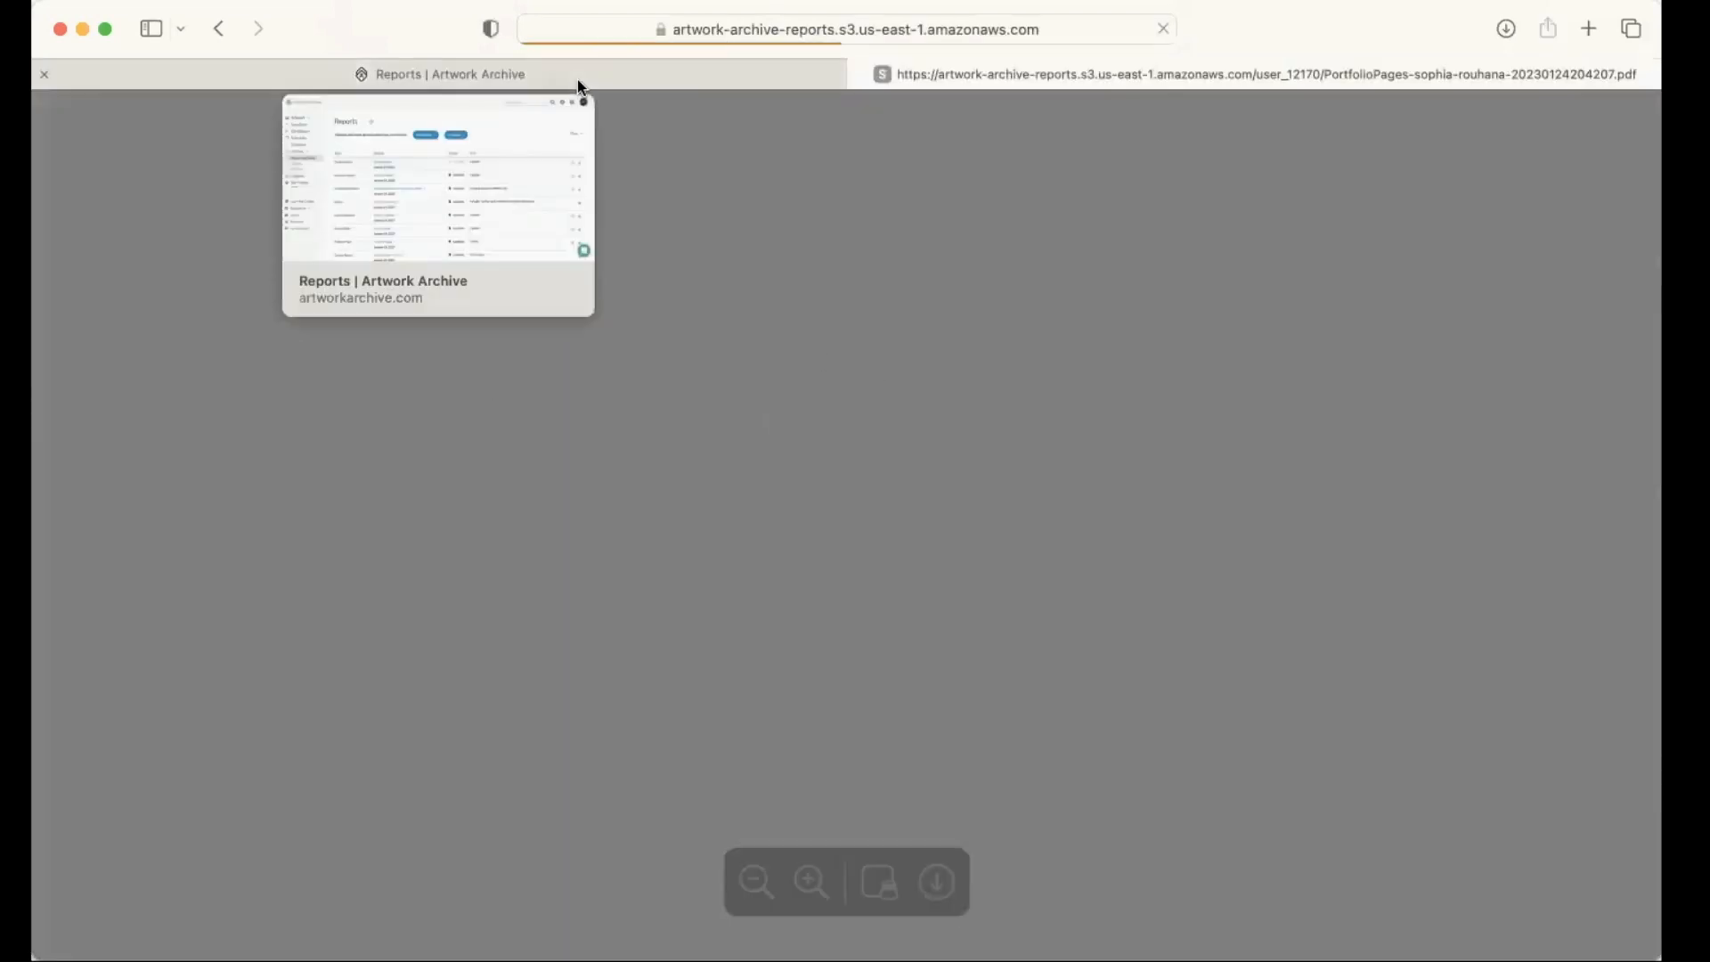
pyautogui.click(689, 70)
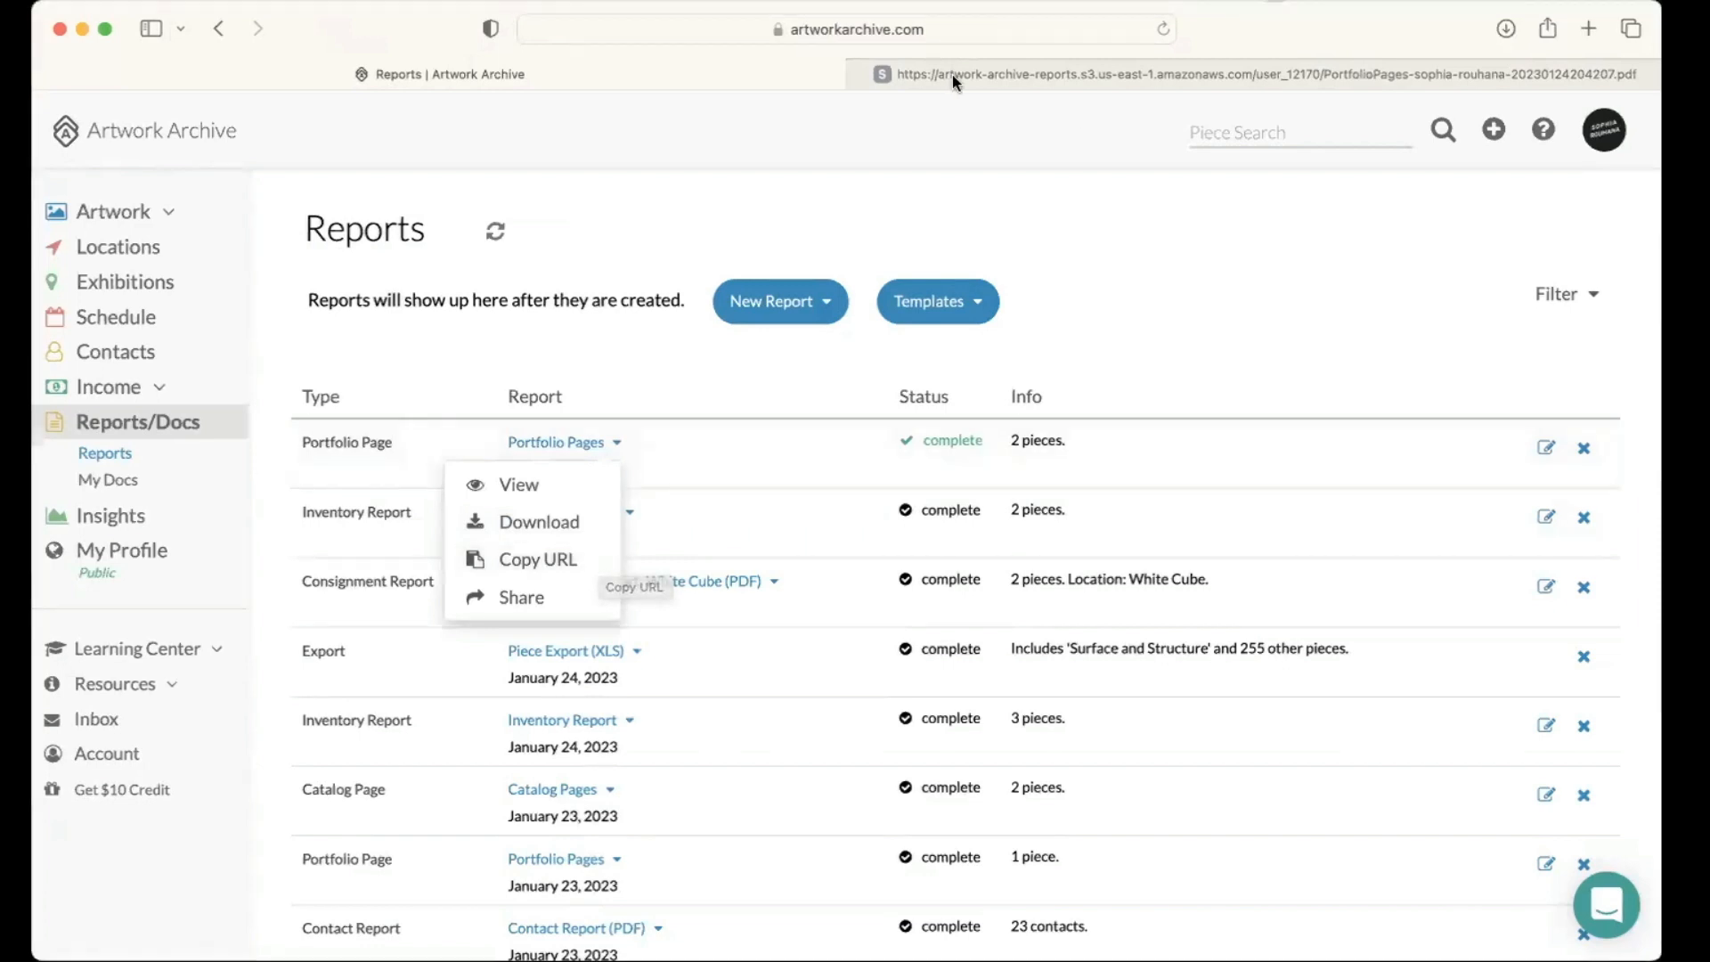
pyautogui.hotkey('ctrl', 'Tab')
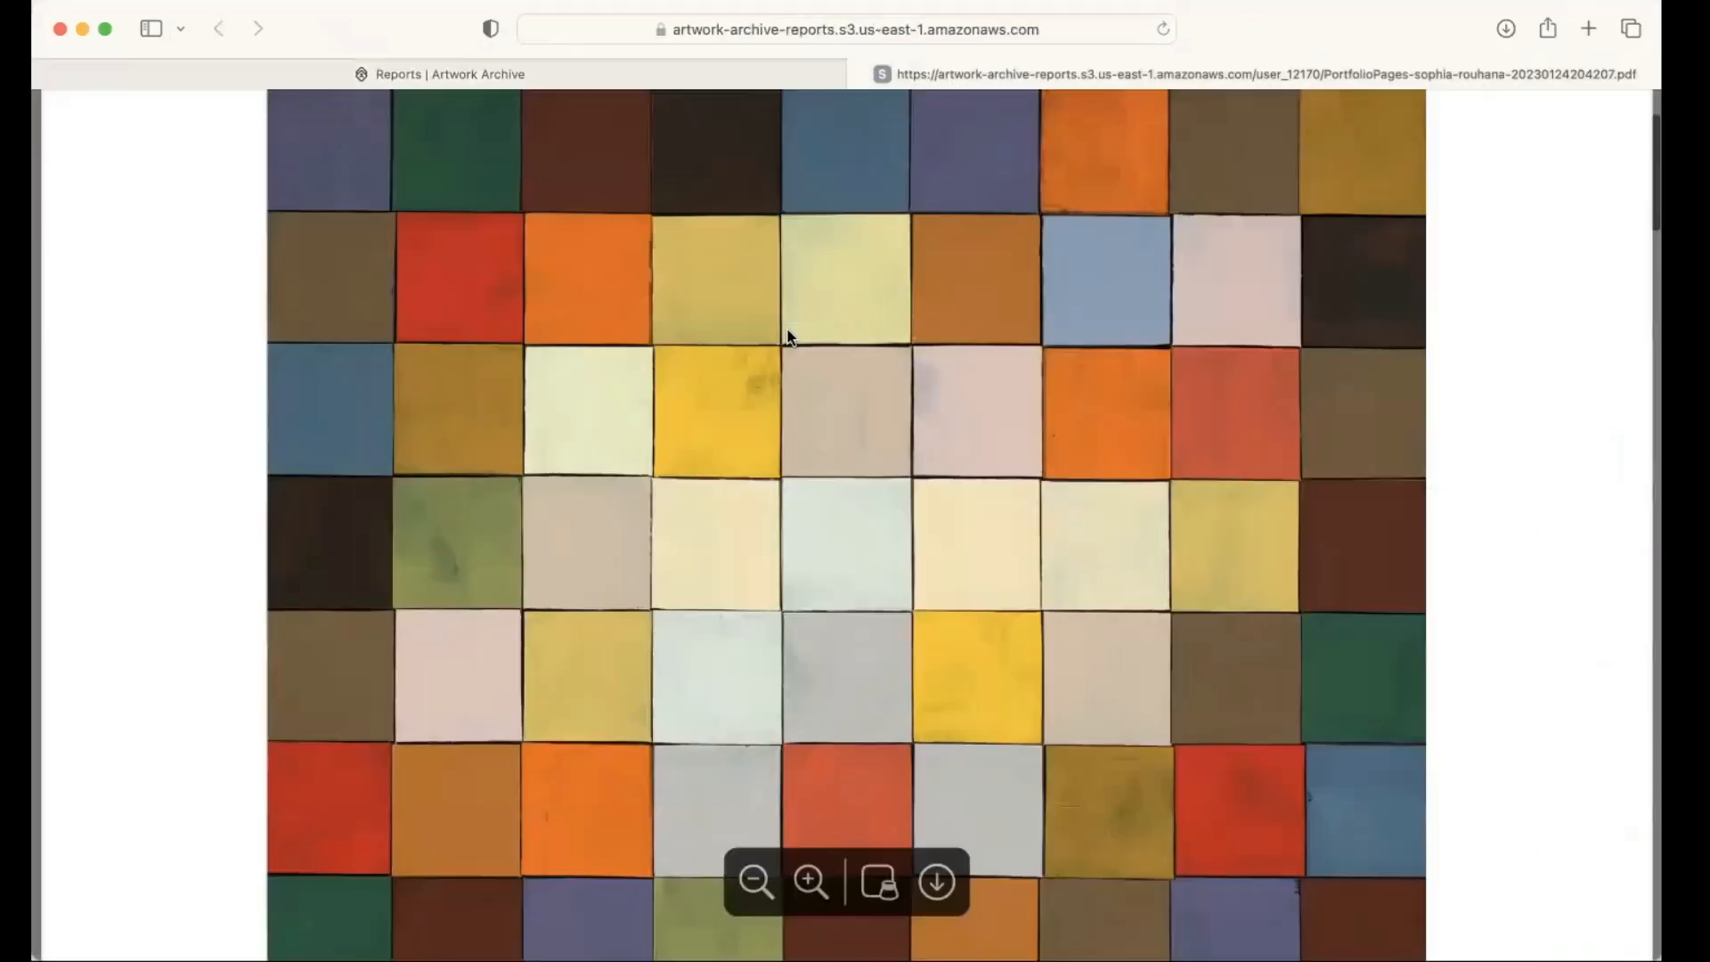
pyautogui.scroll(-10, 787, 337)
pyautogui.scroll(-3, 788, 328)
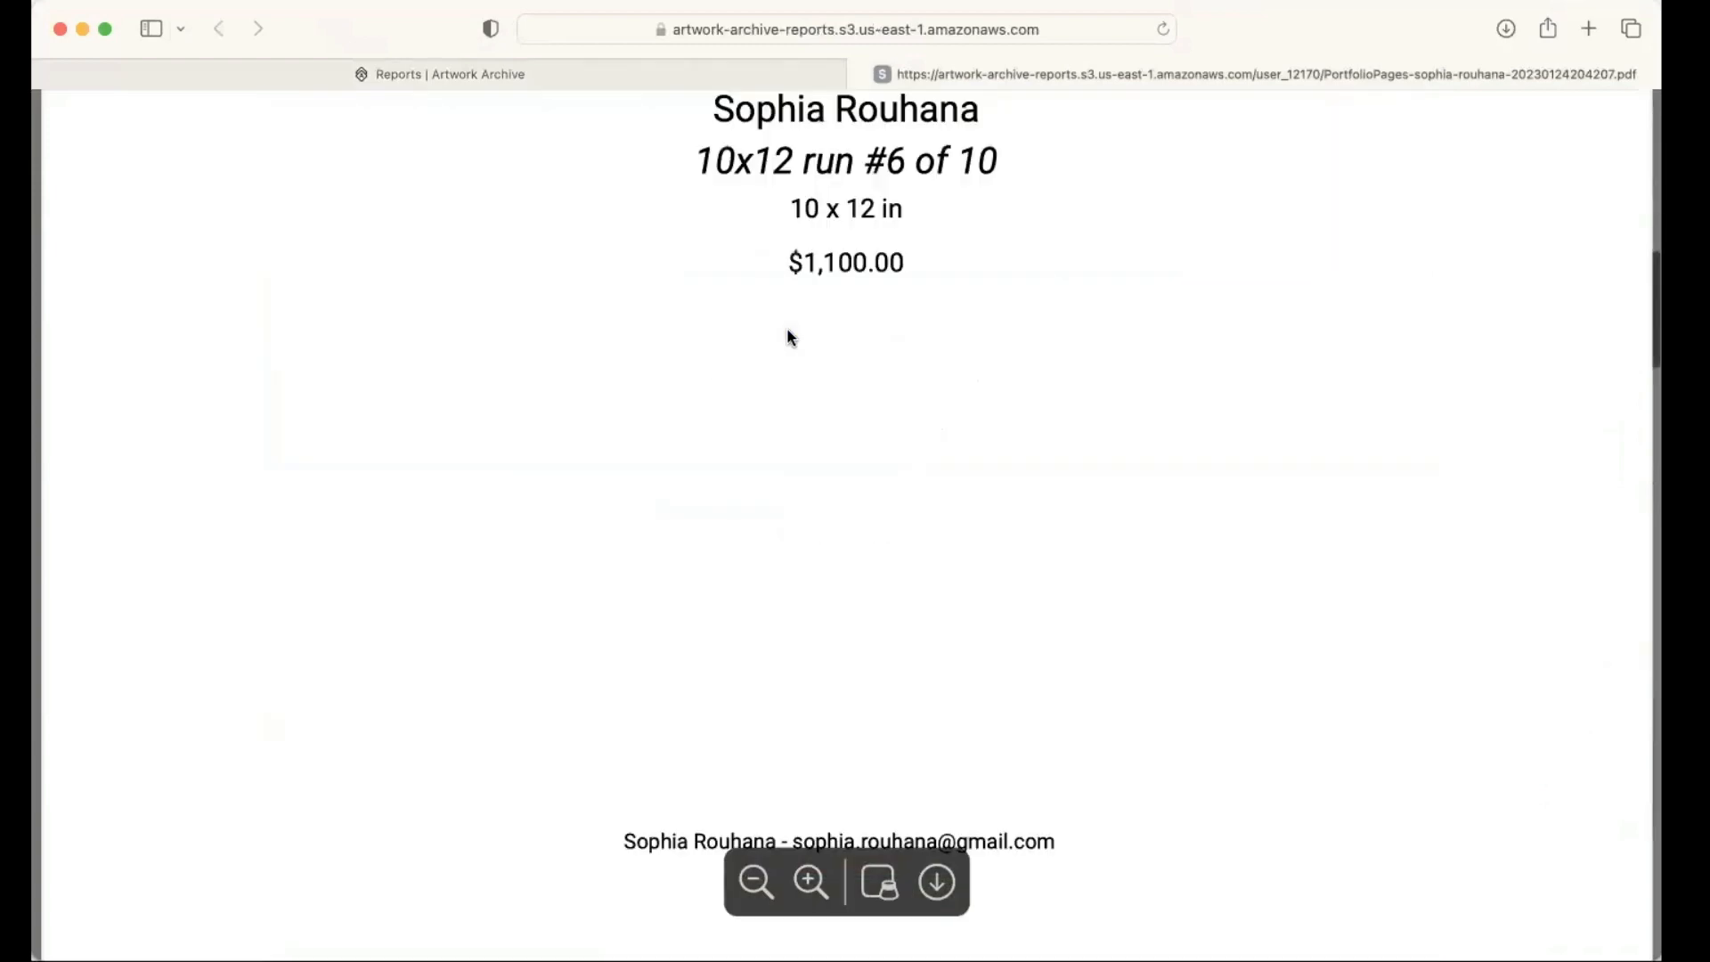
pyautogui.scroll(12, 788, 328)
pyautogui.scroll(1, 746, 265)
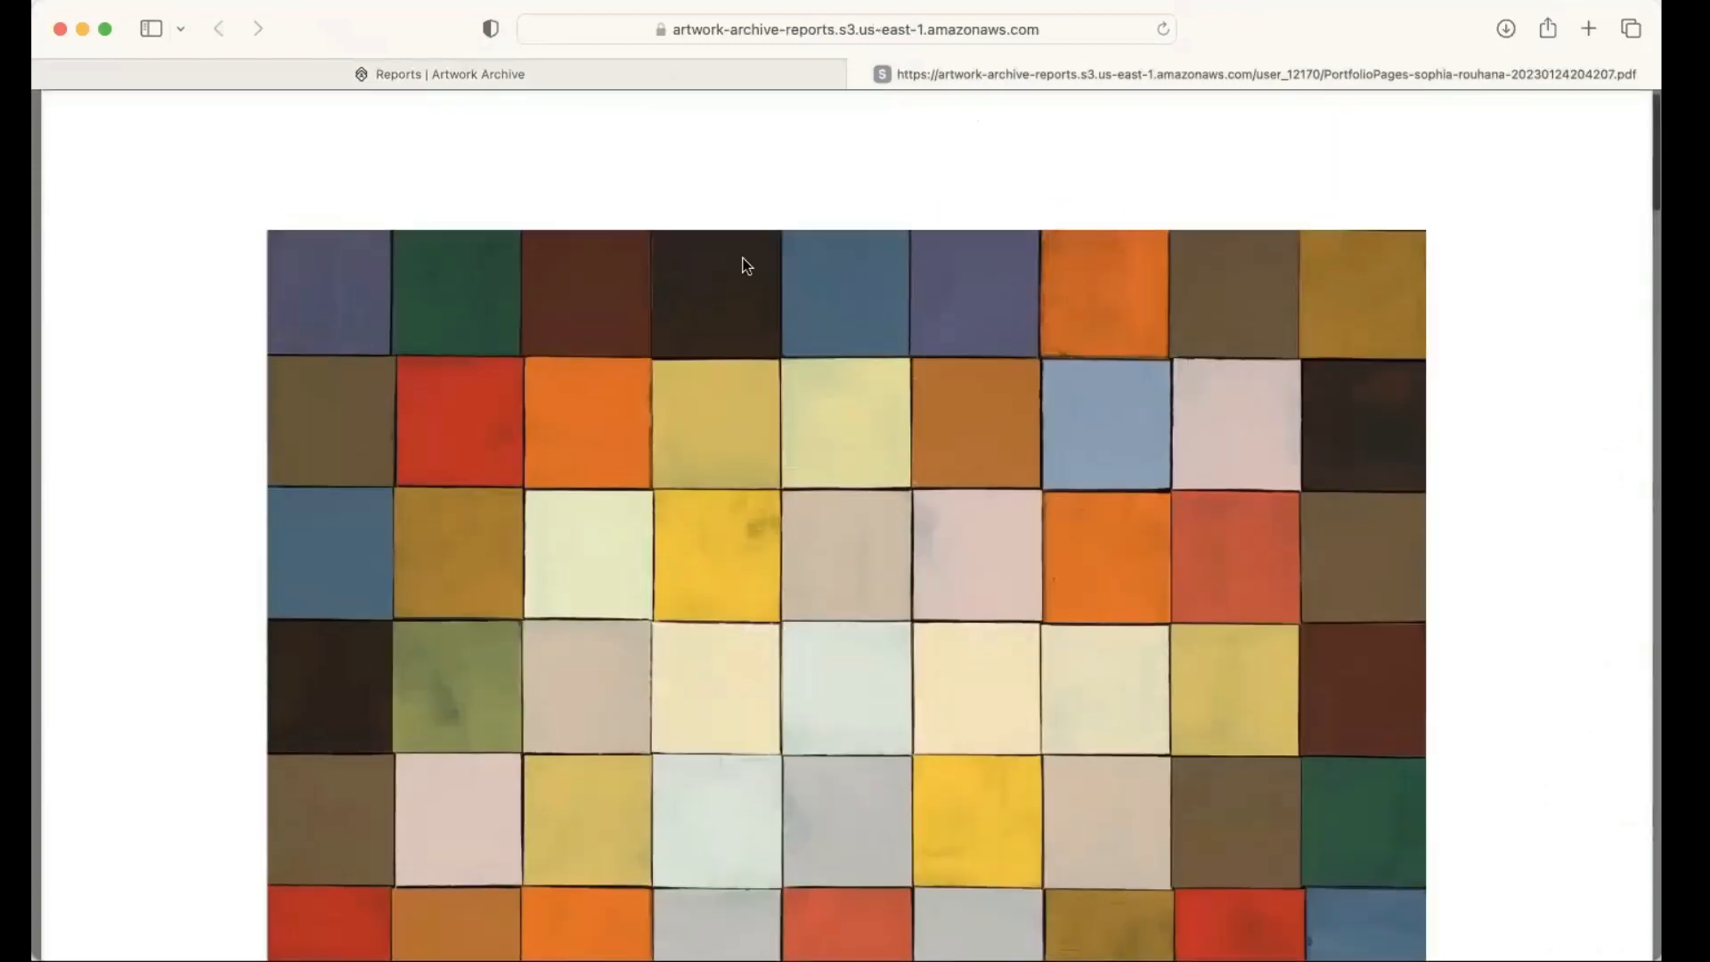
pyautogui.scroll(-15, 746, 265)
pyautogui.scroll(-8, 743, 259)
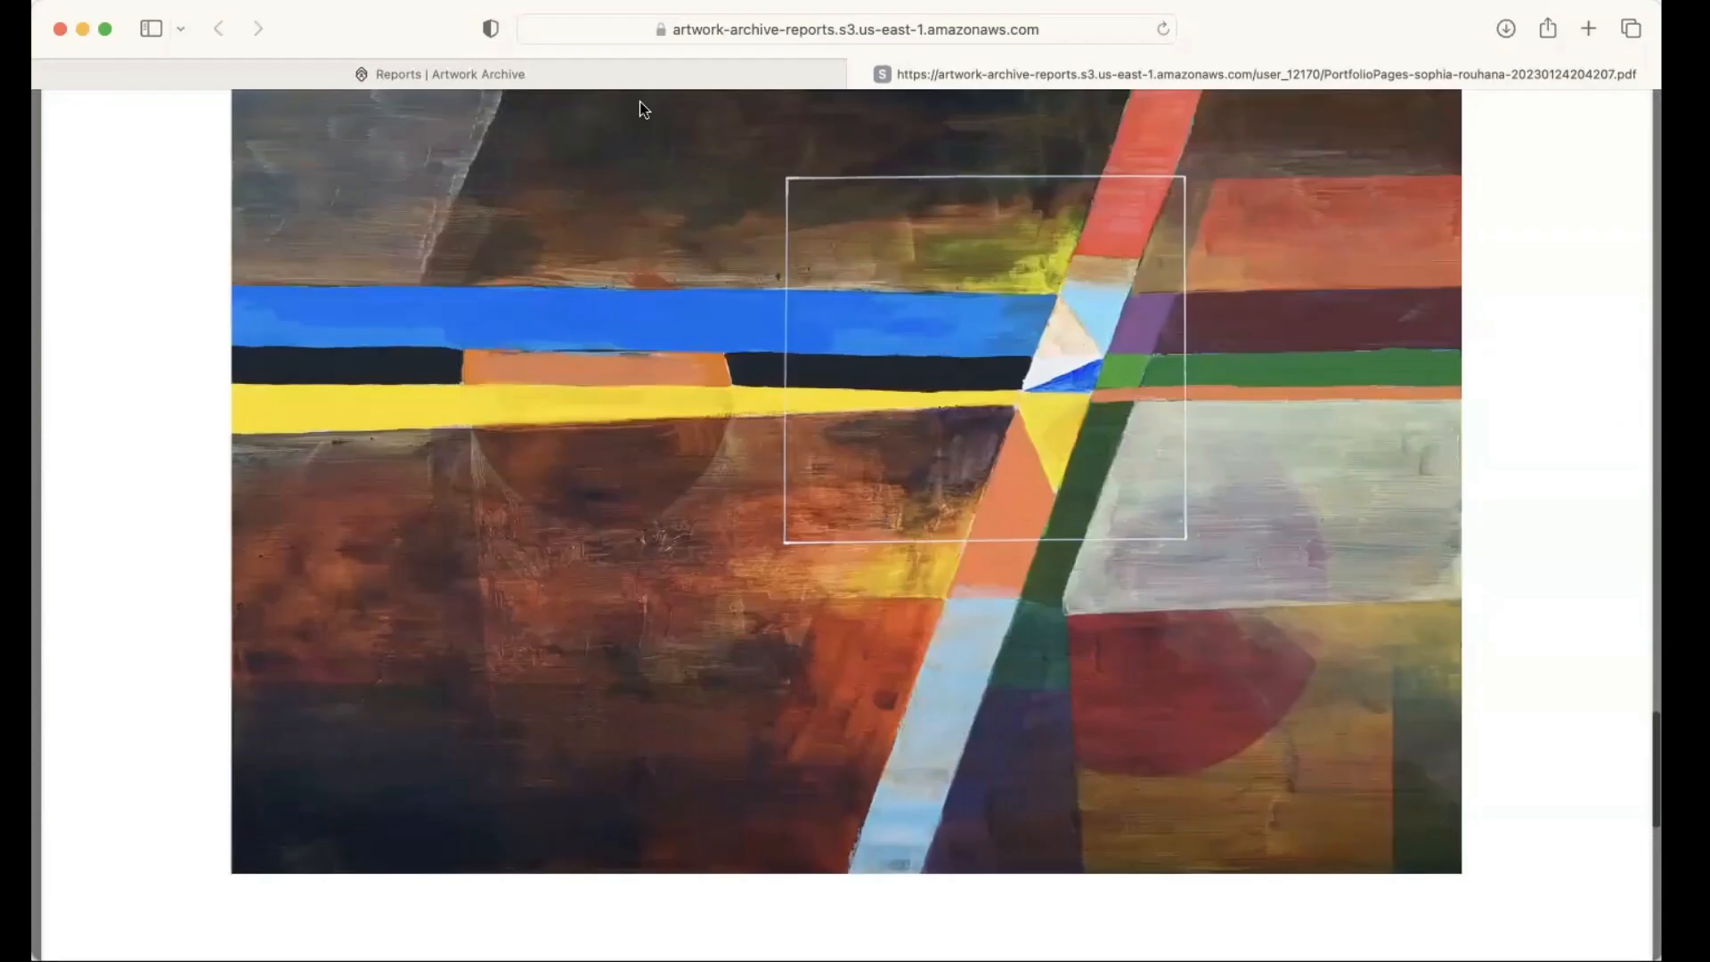
# Step: Reopen the two-piece Portfolio Pages report for editing and set its piece order to Custom Order
pyautogui.click(606, 78)
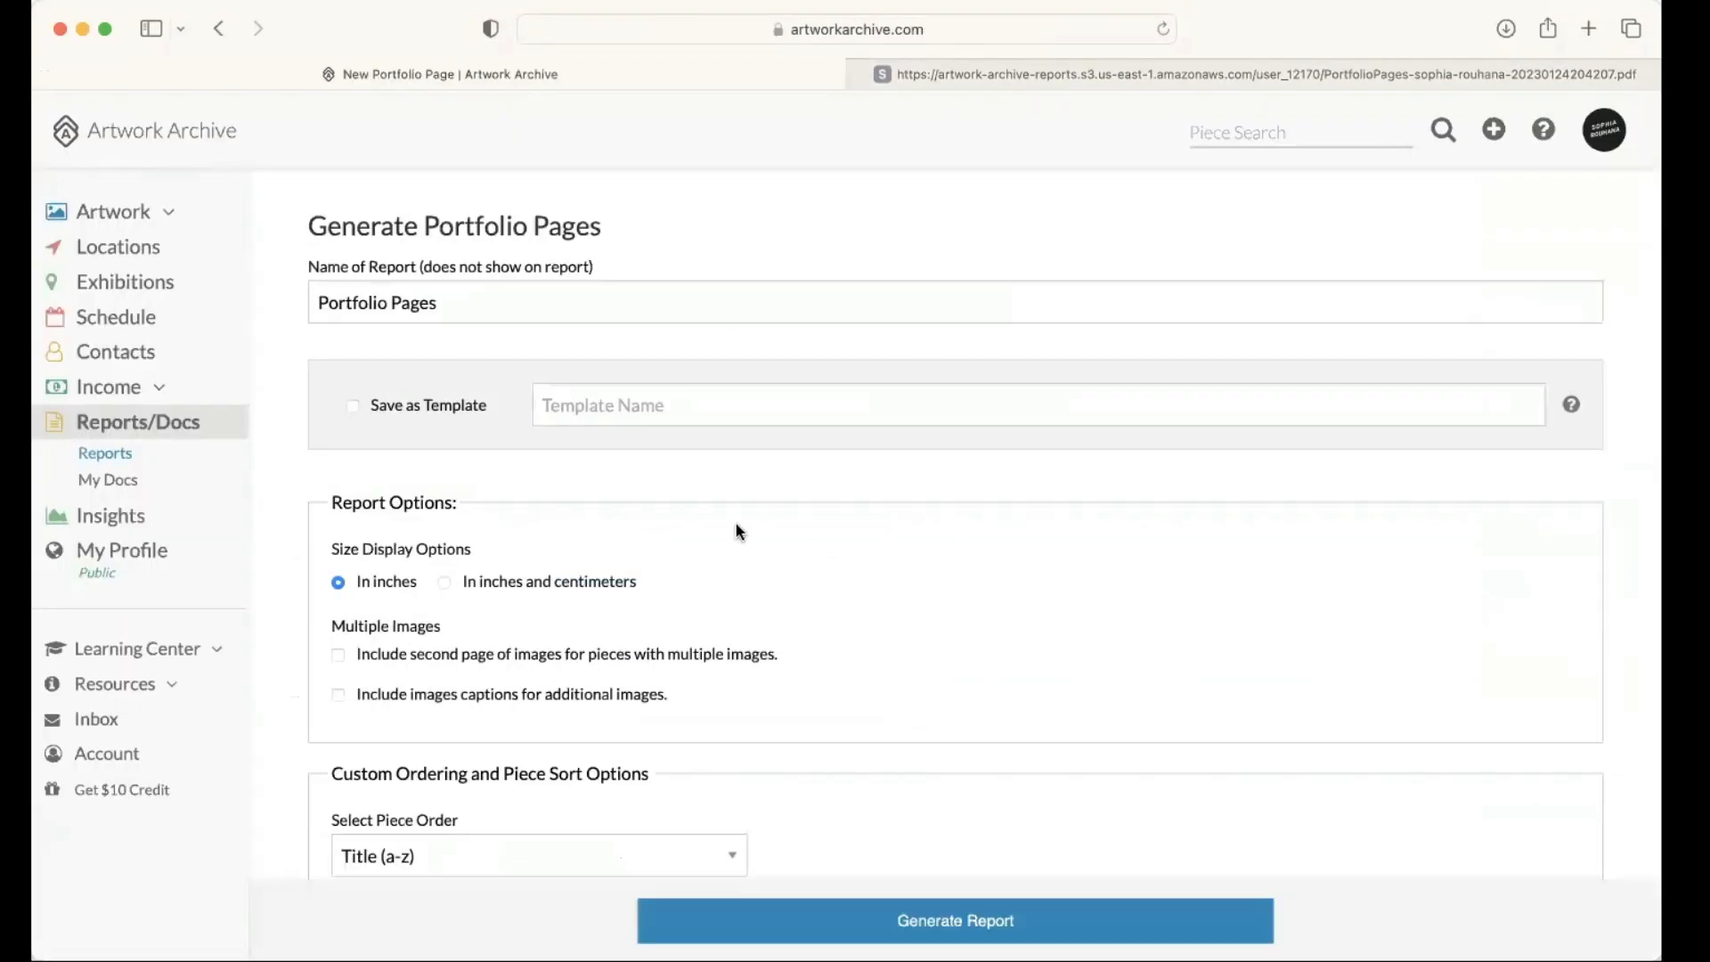
pyautogui.scroll(-3, 710, 531)
pyautogui.scroll(-8, 707, 525)
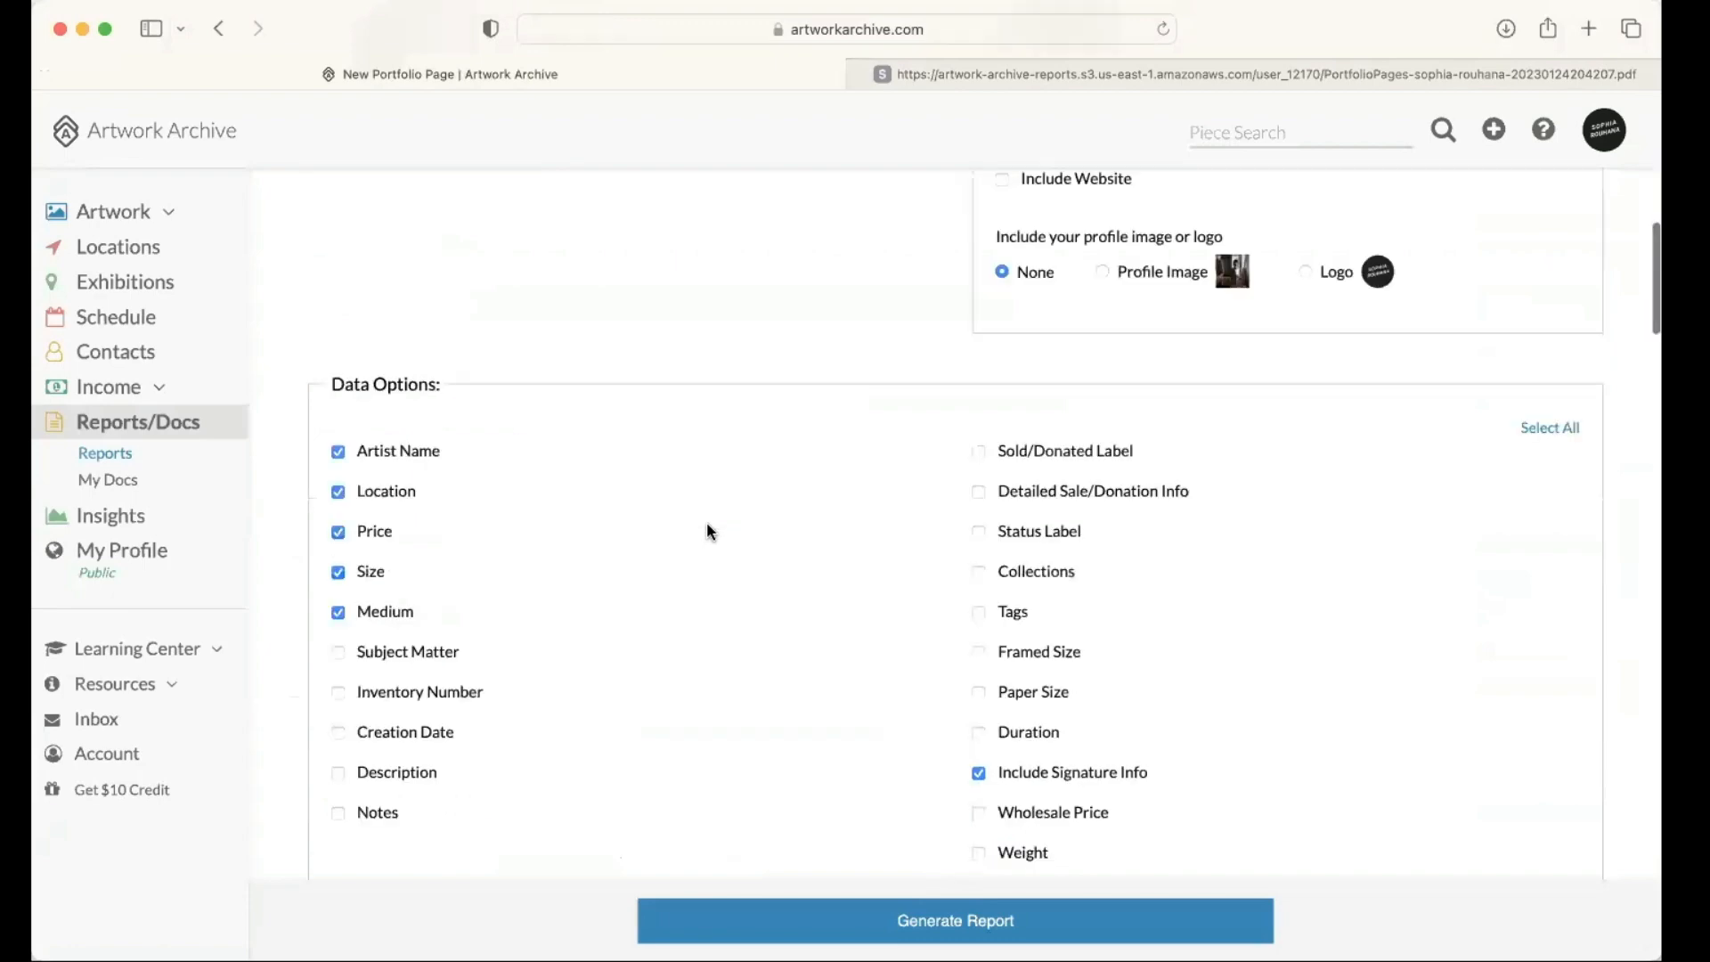
pyautogui.scroll(-8, 707, 526)
pyautogui.scroll(3, 776, 326)
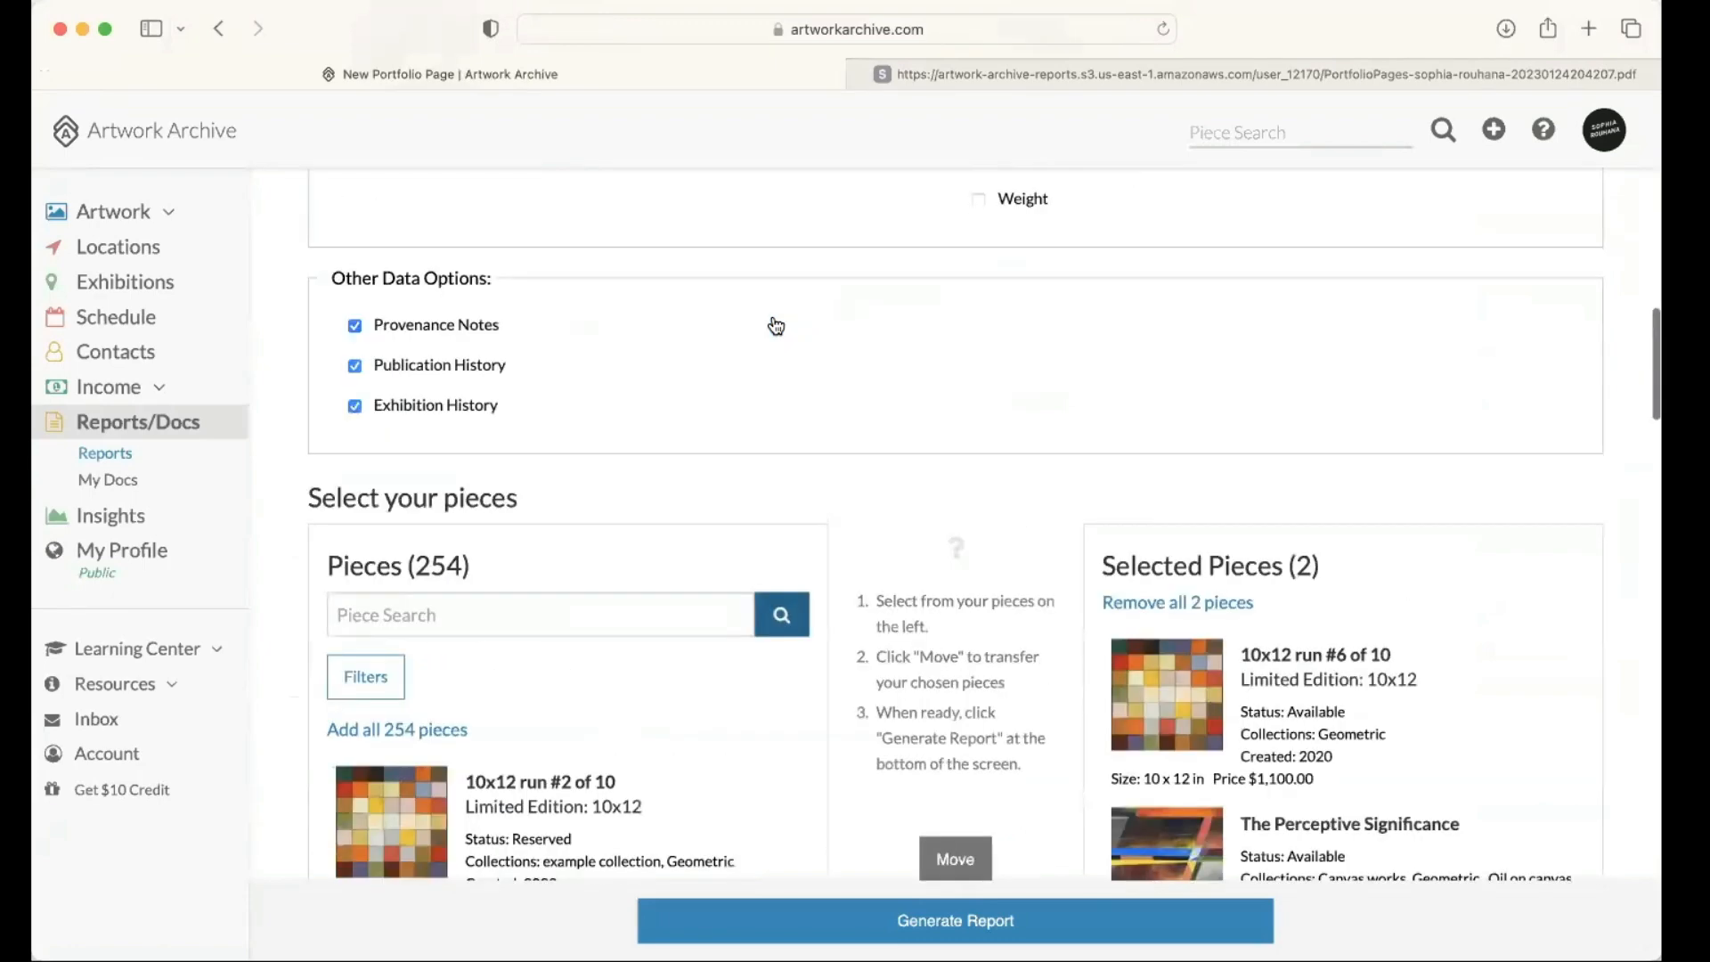
pyautogui.scroll(10, 776, 326)
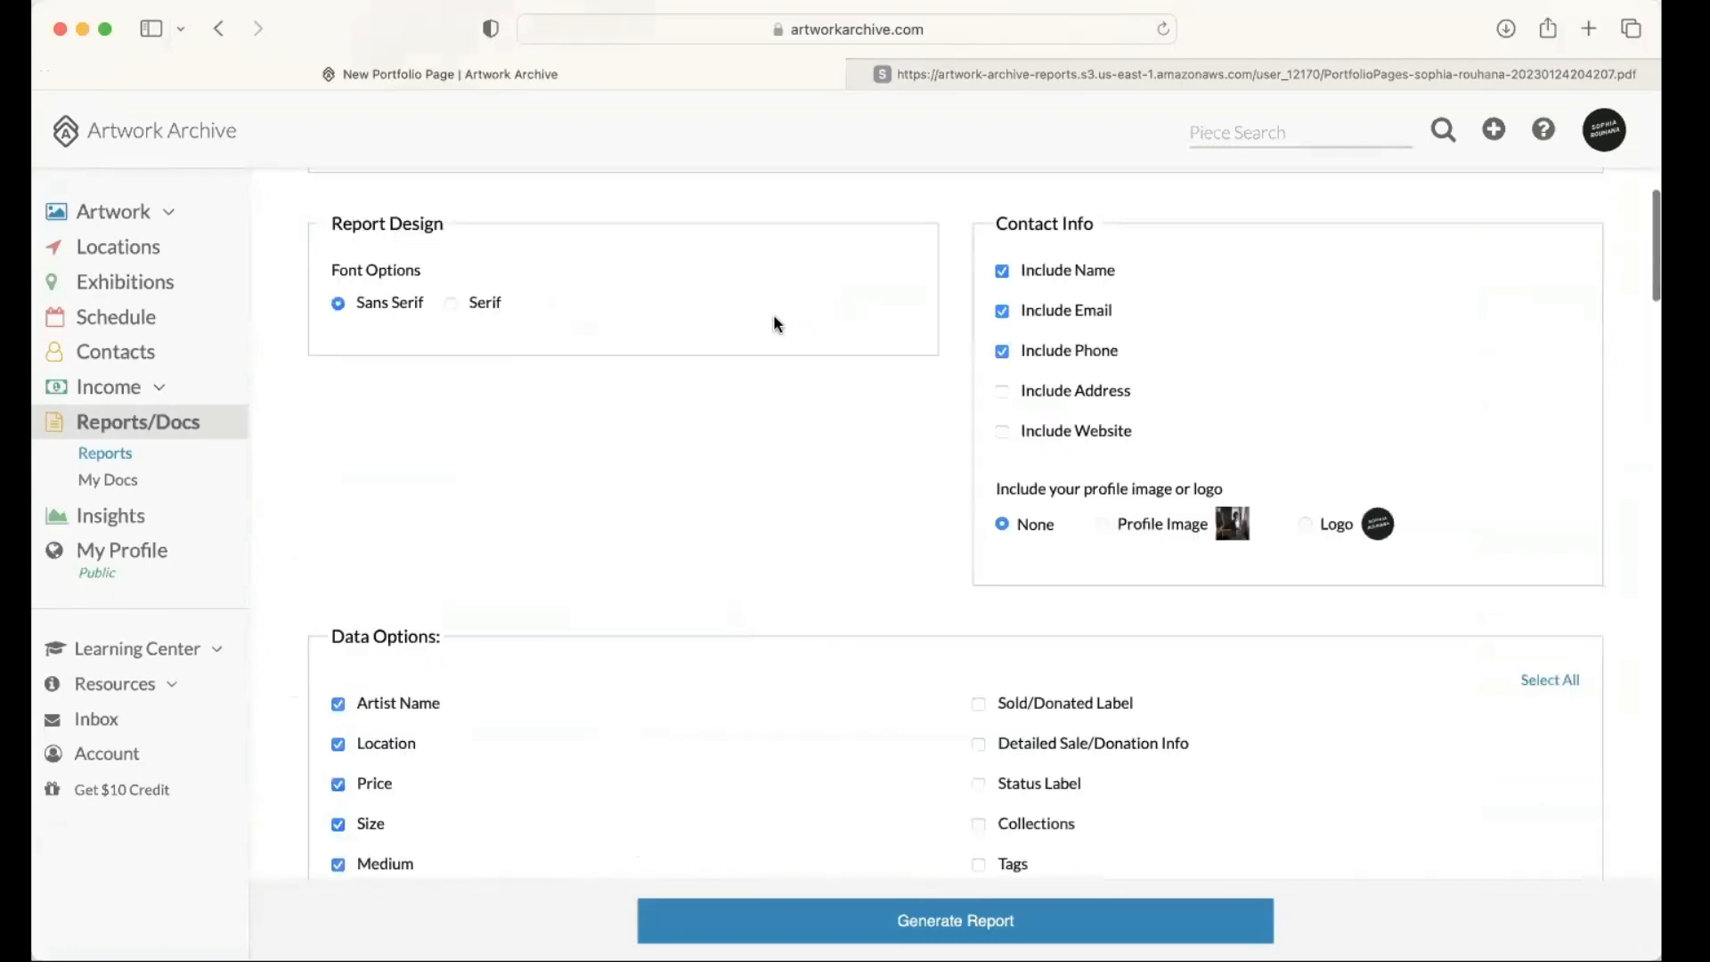
pyautogui.scroll(5, 565, 538)
pyautogui.click(565, 538)
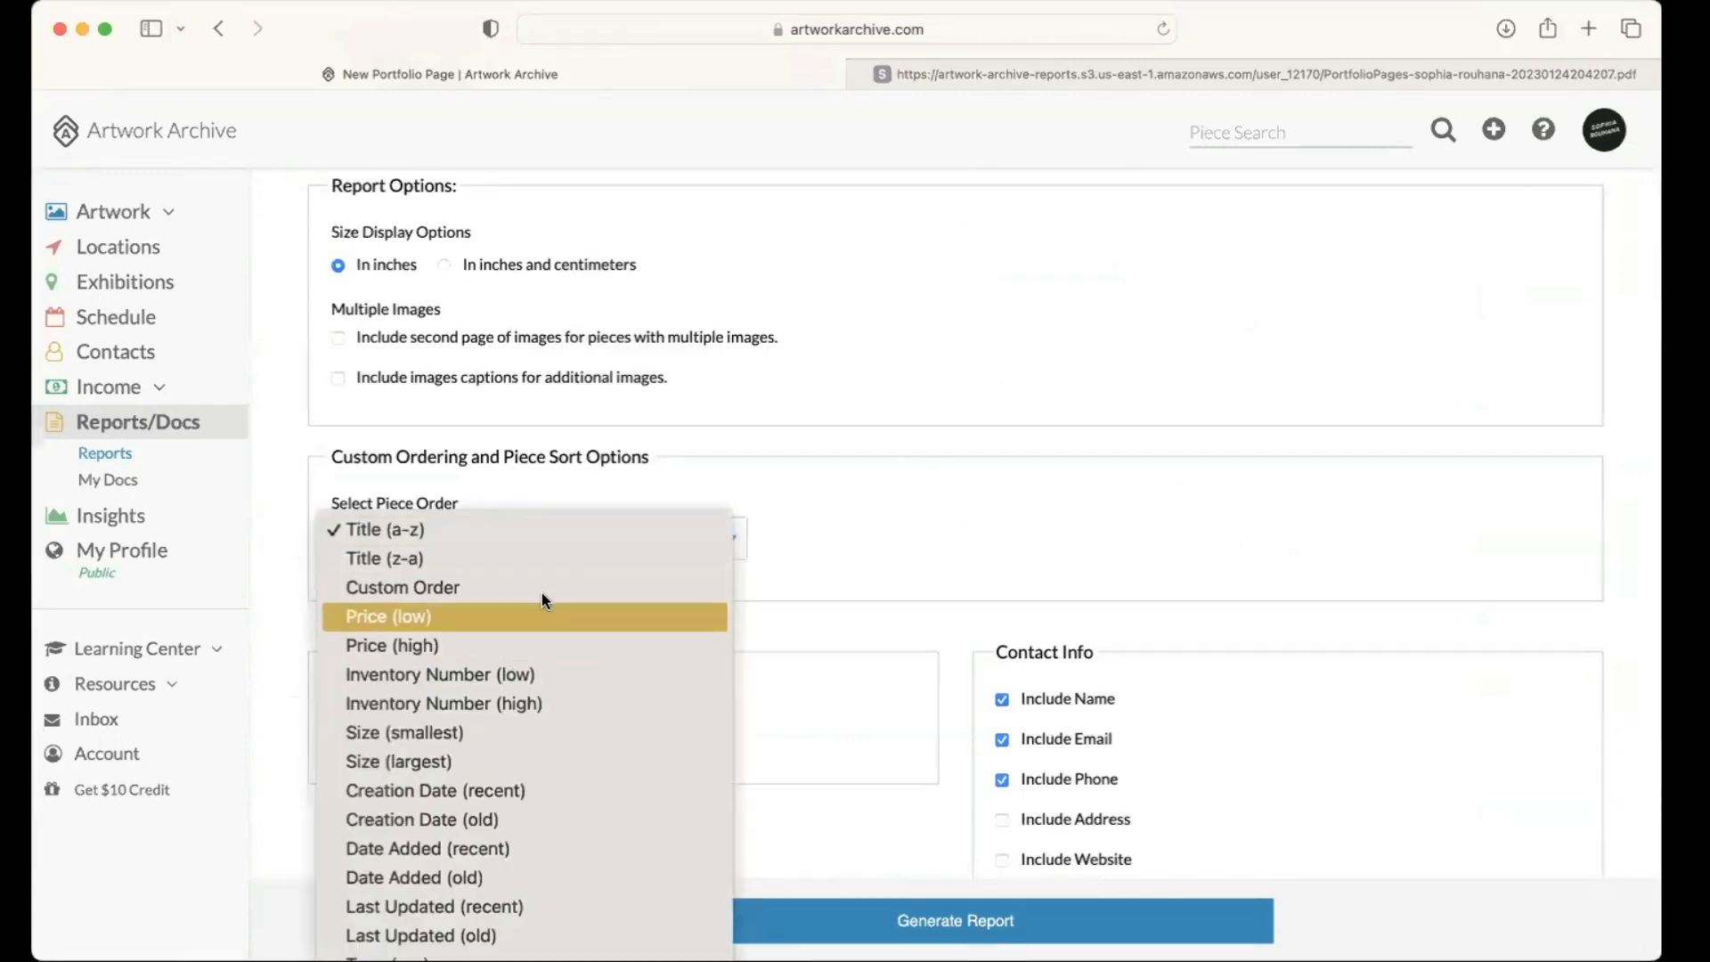
pyautogui.click(825, 636)
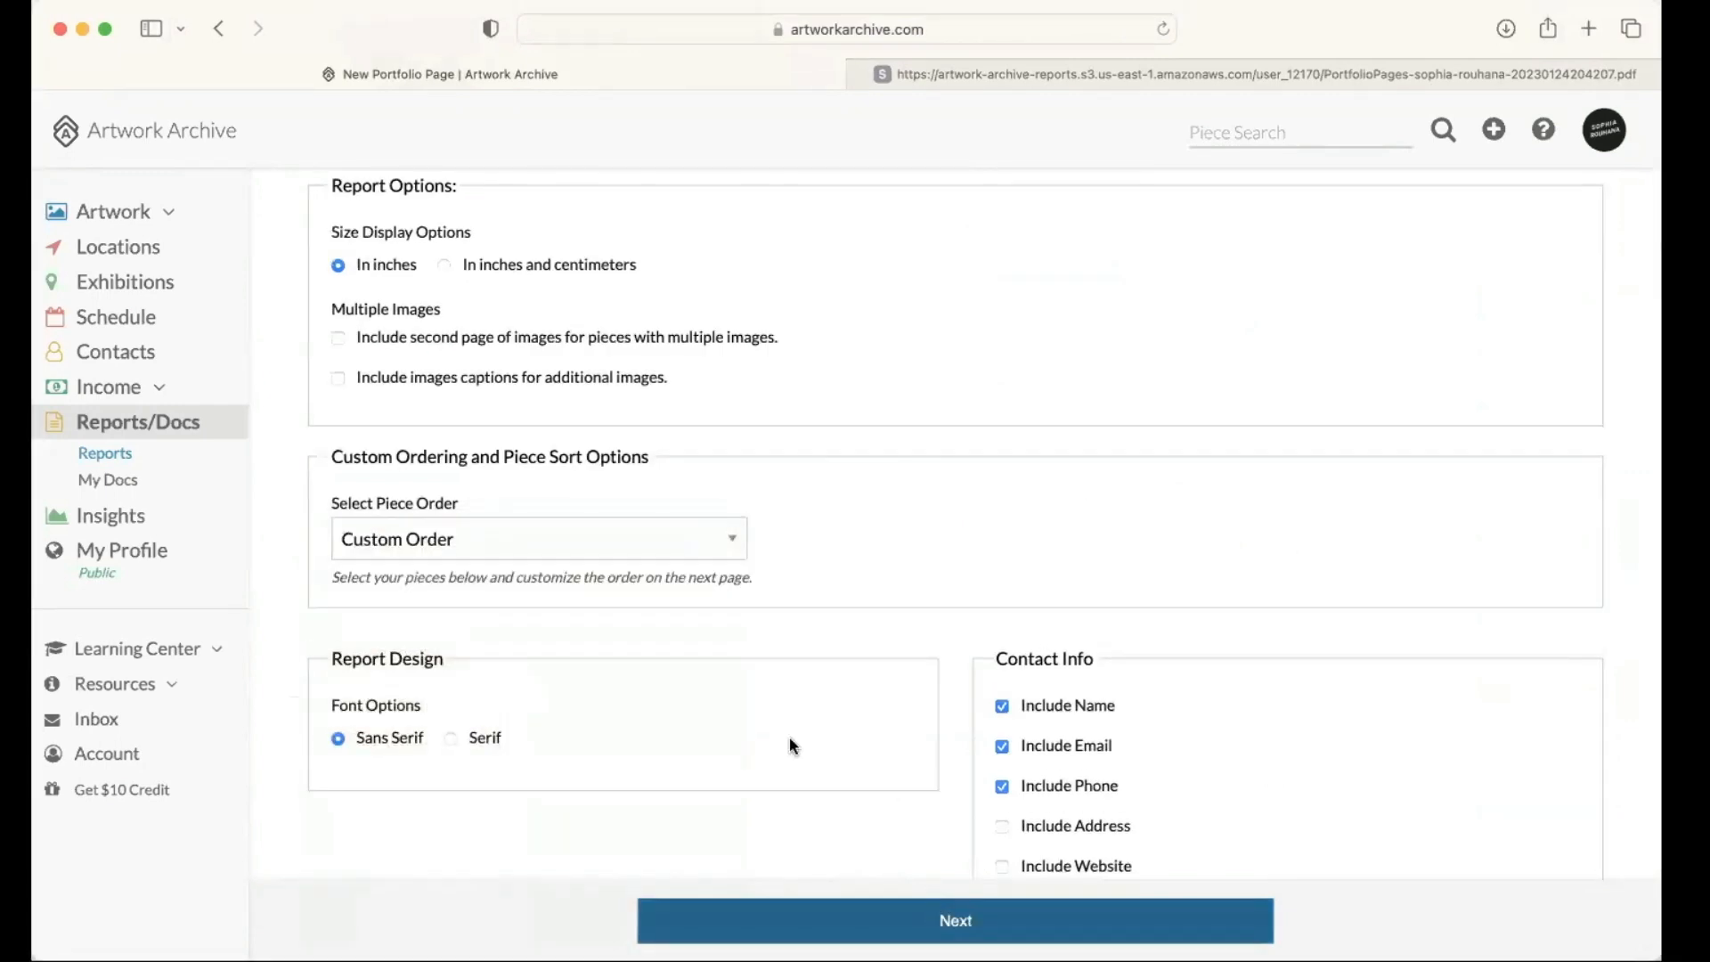
# Step: Arrange the artworks with The Perceptive Significance first and 10x12 run #6 of 10 second, and generate the report
pyautogui.scroll(-10, 789, 739)
pyautogui.scroll(-5, 894, 897)
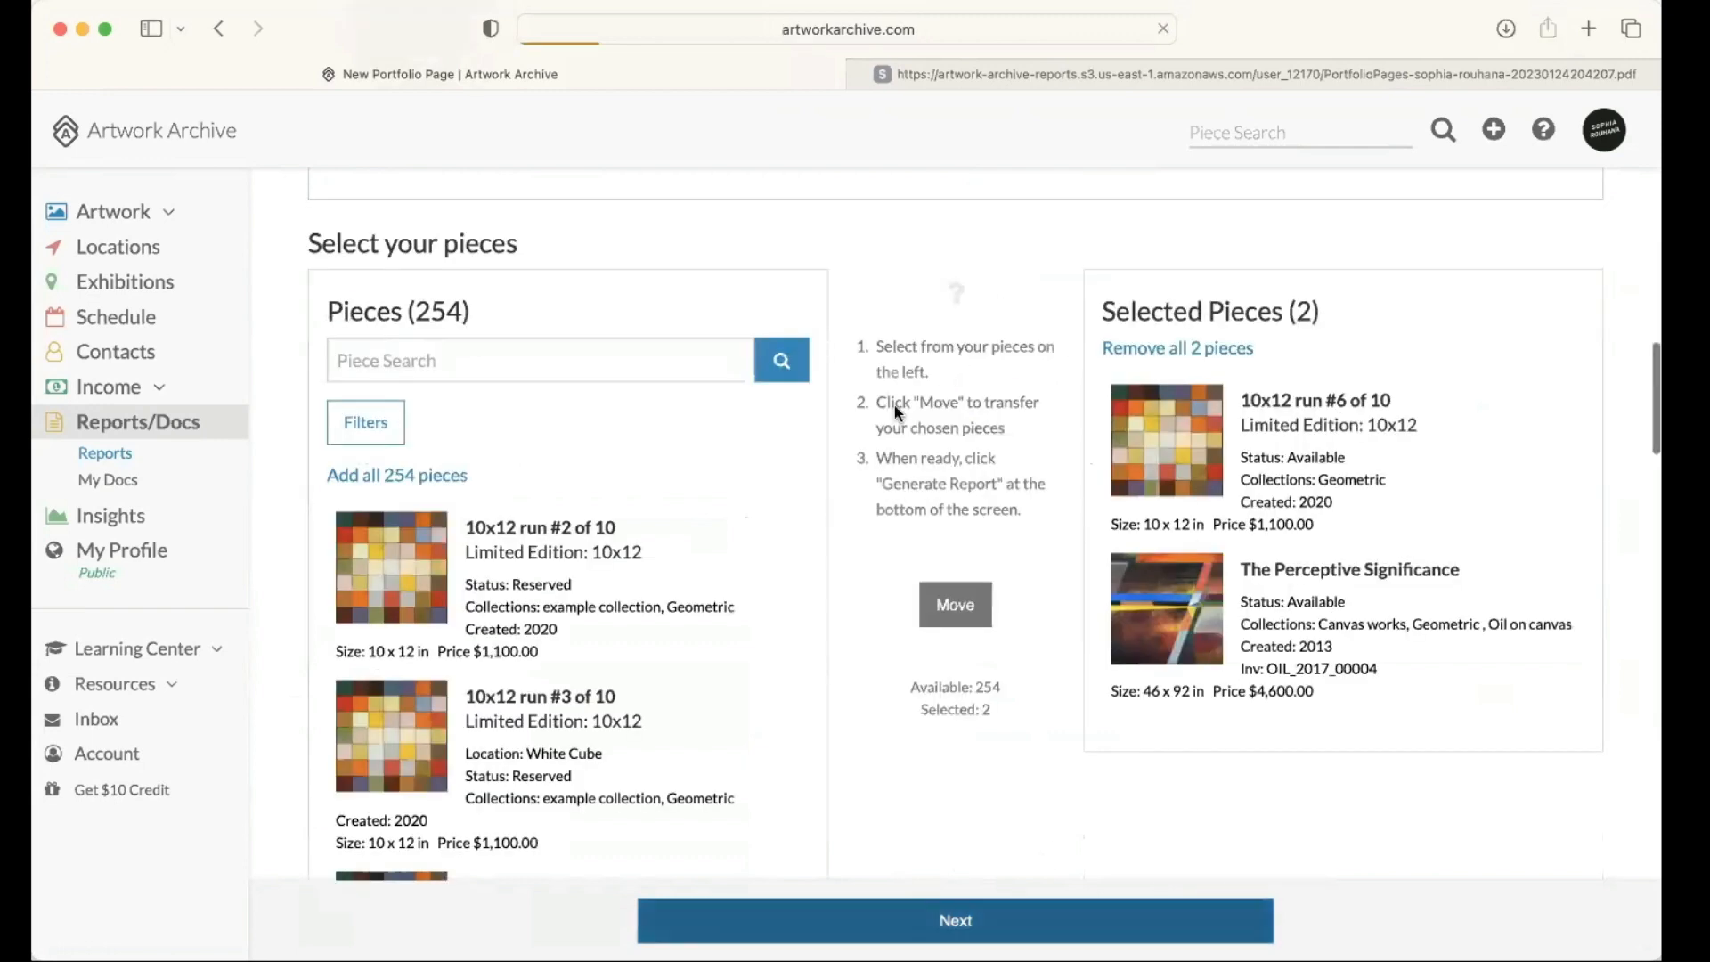
pyautogui.click(1468, 362)
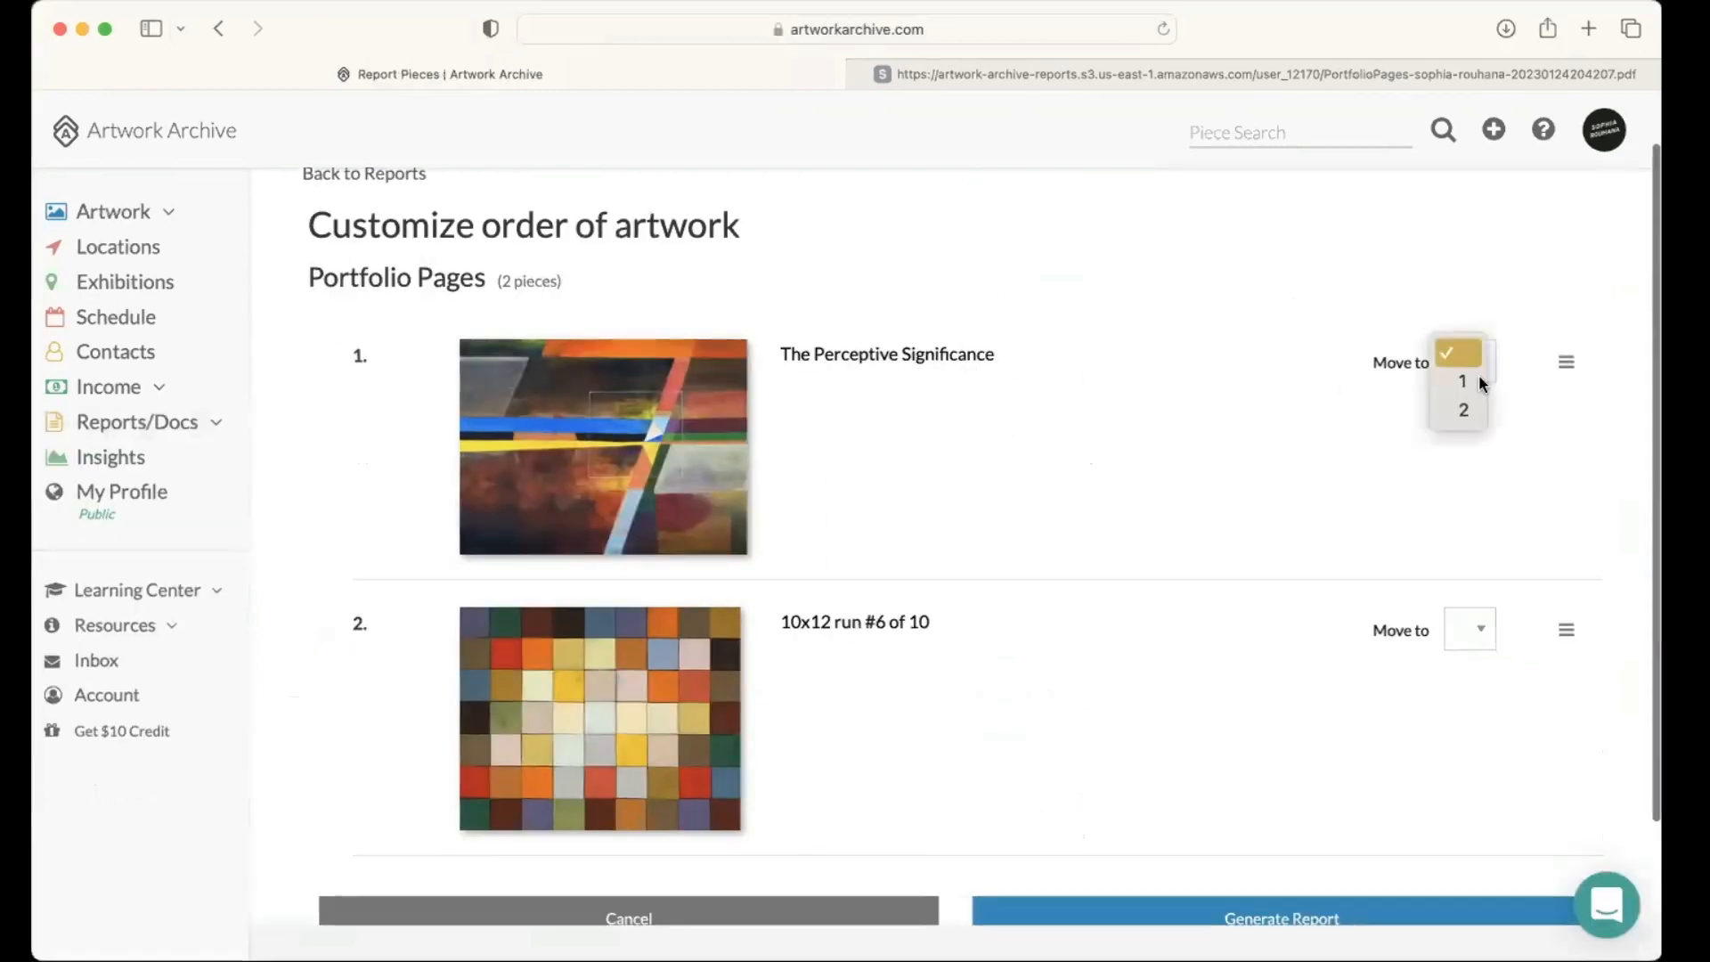
pyautogui.click(1480, 383)
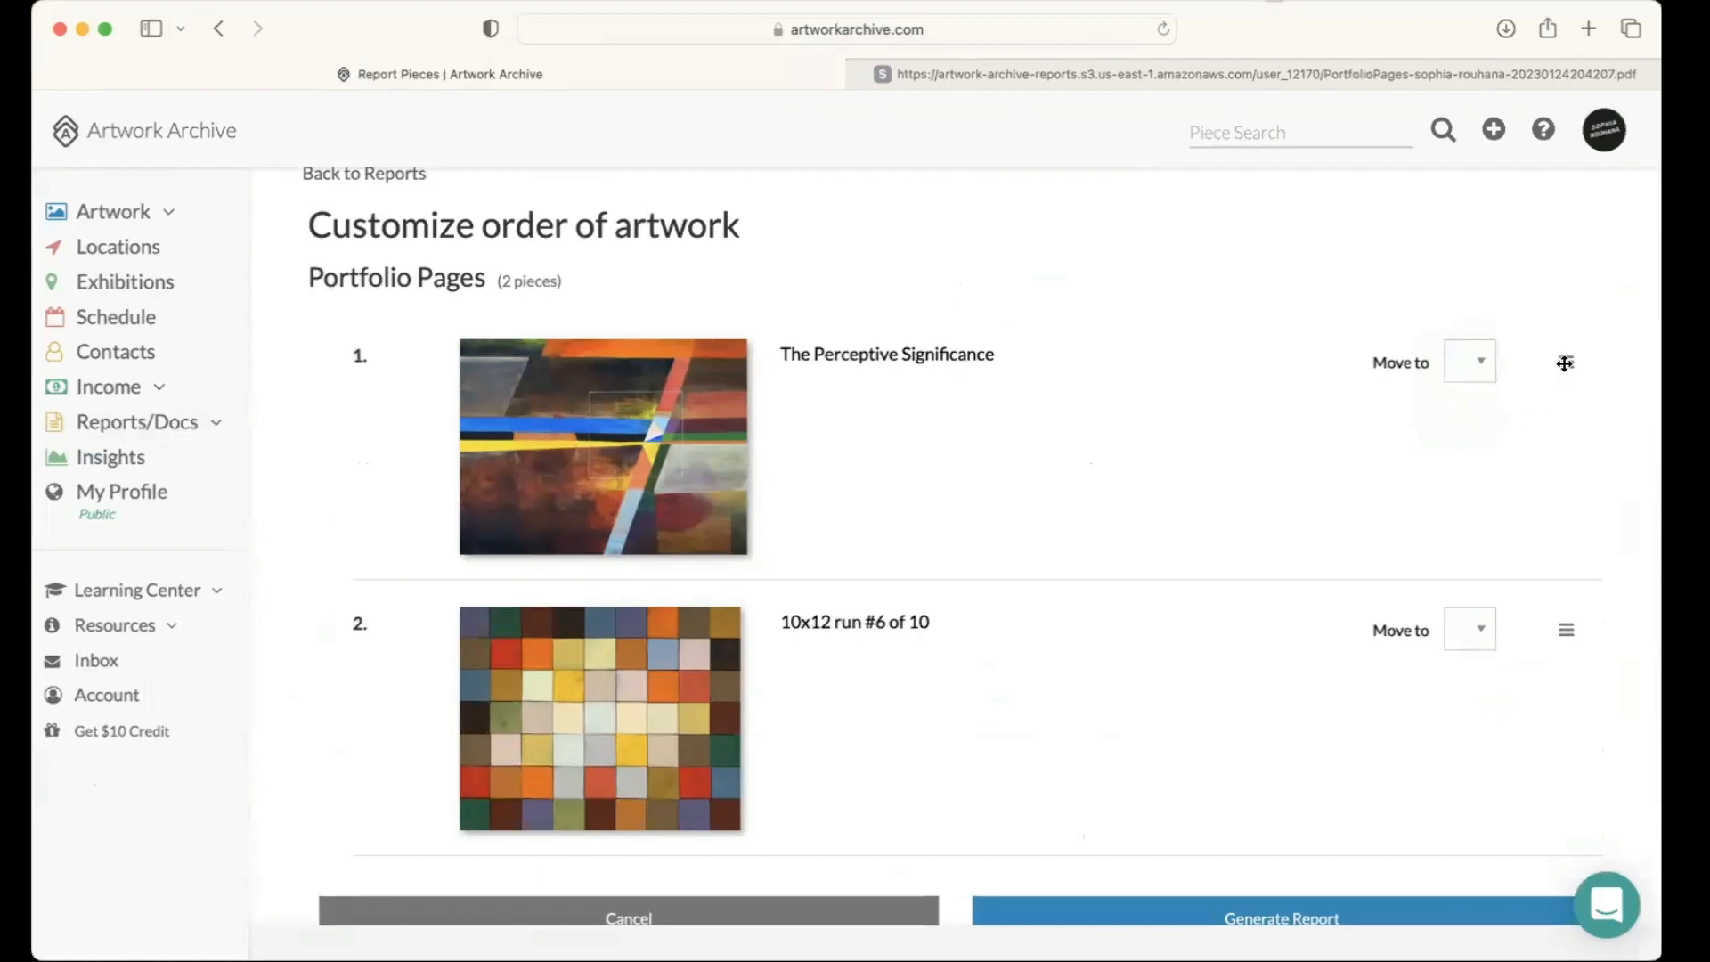
pyautogui.moveTo(1571, 439); pyautogui.dragTo(1590, 303)
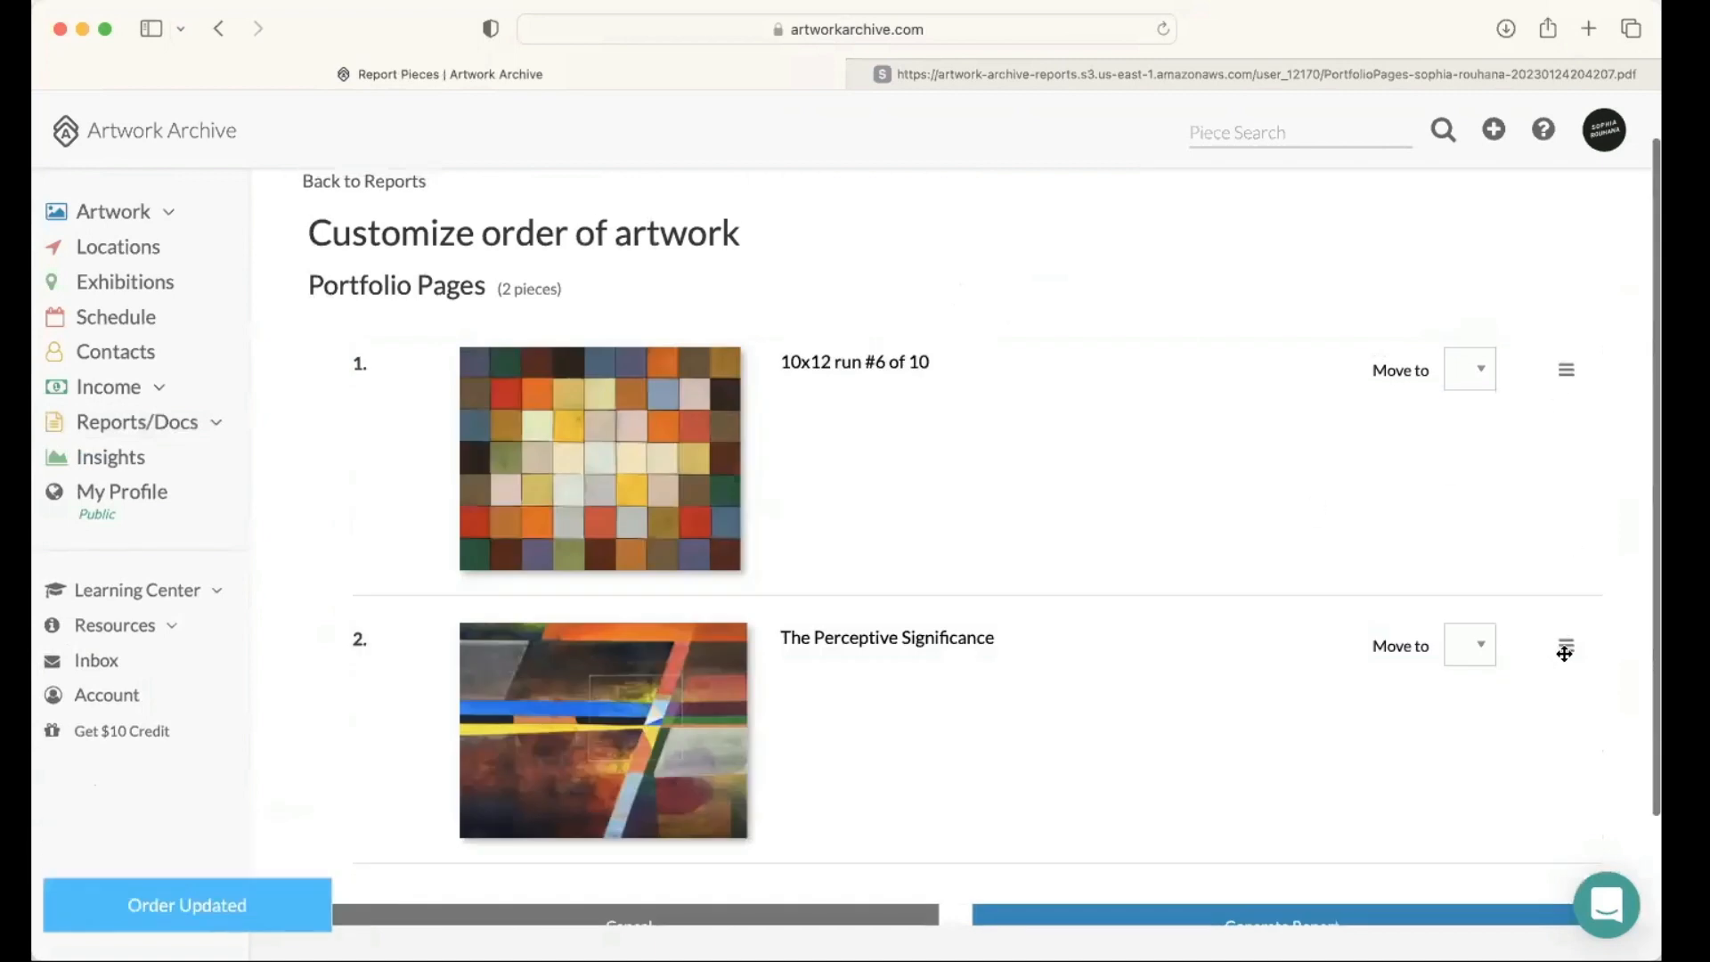
pyautogui.scroll(1, 1564, 417)
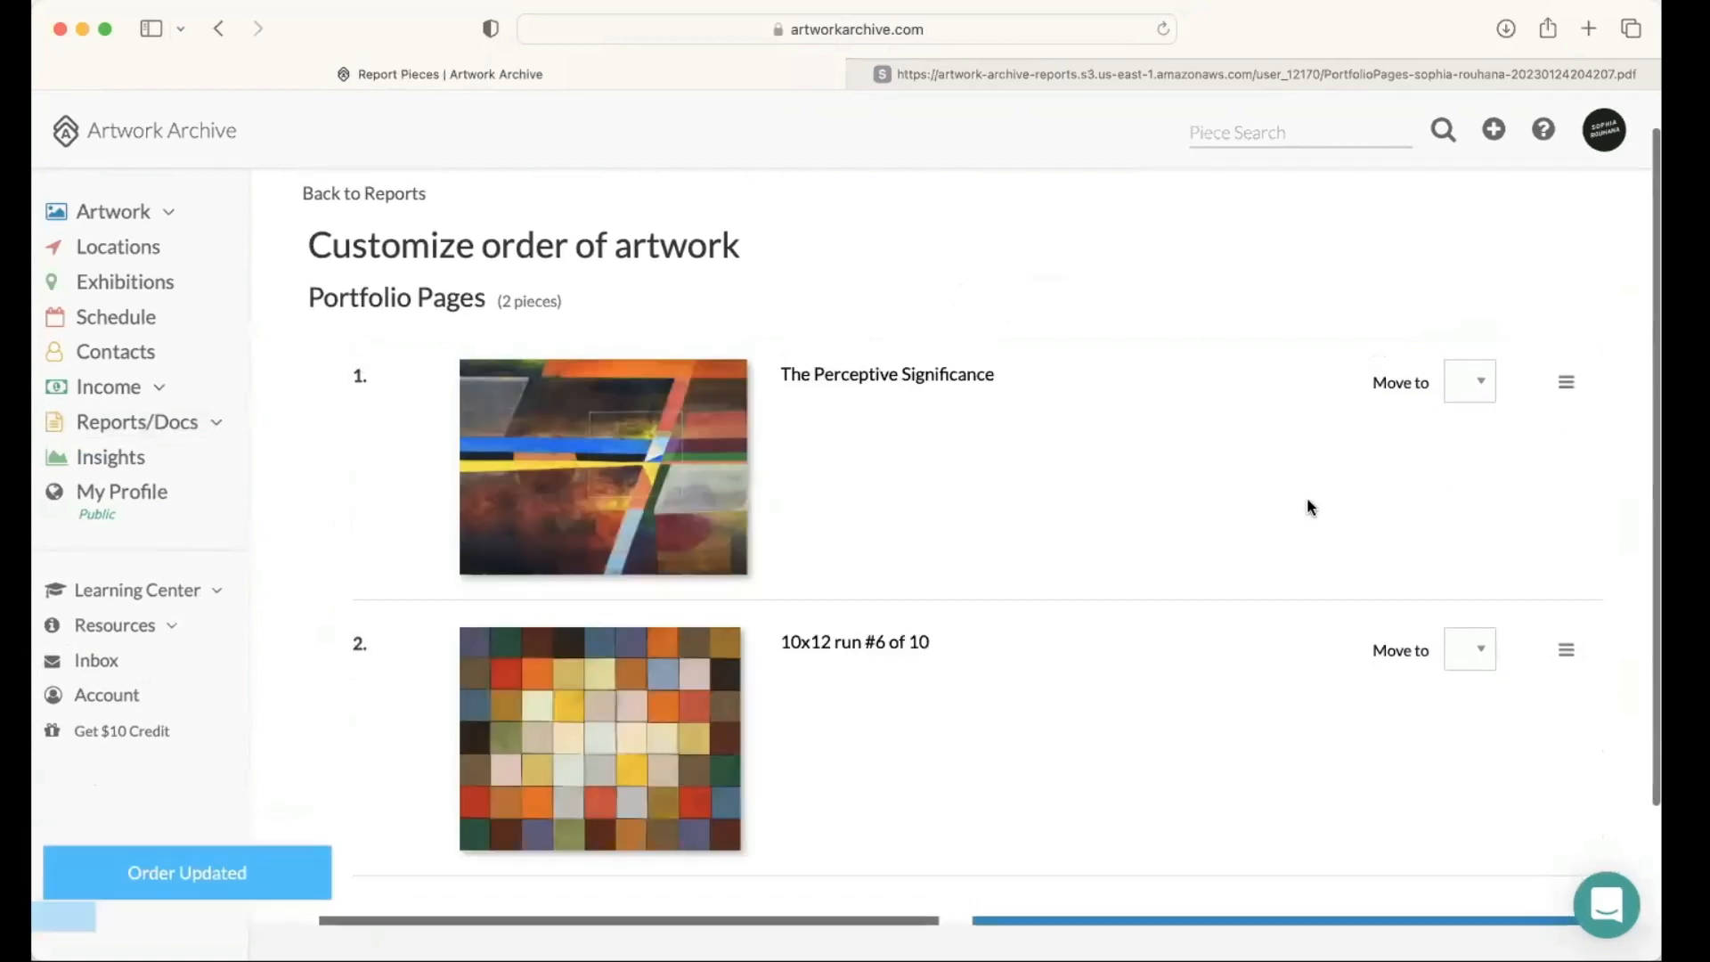
pyautogui.scroll(-3, 1307, 497)
pyautogui.scroll(-1, 1273, 571)
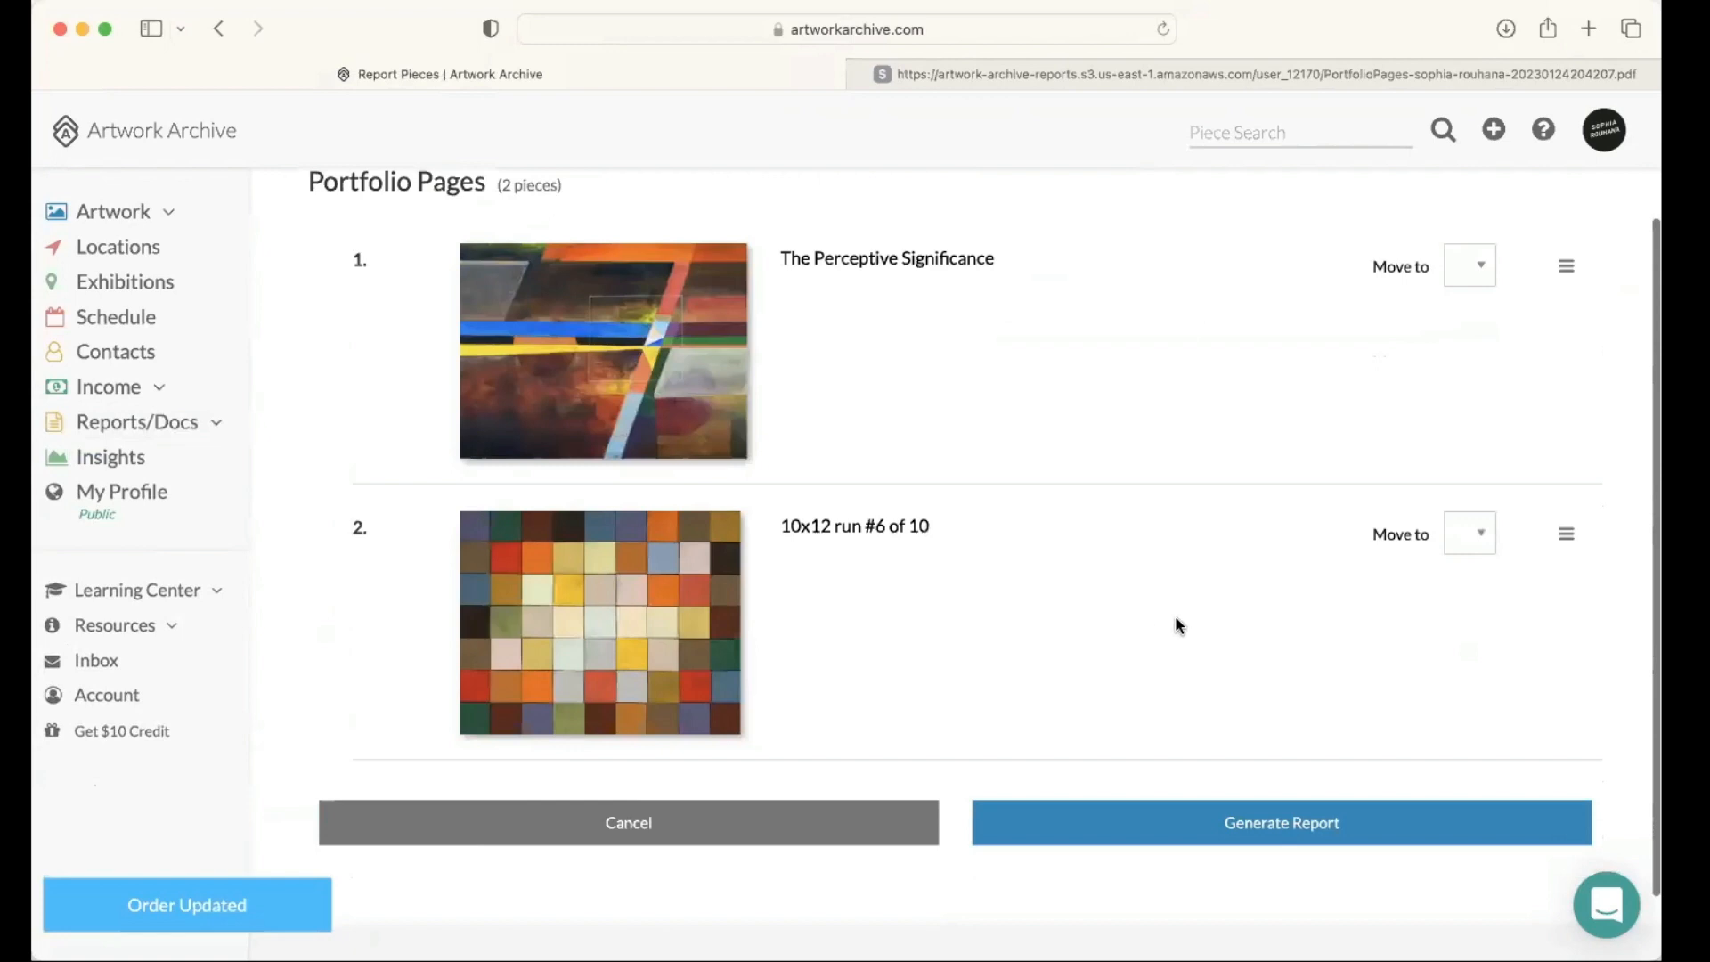
pyautogui.click(1274, 823)
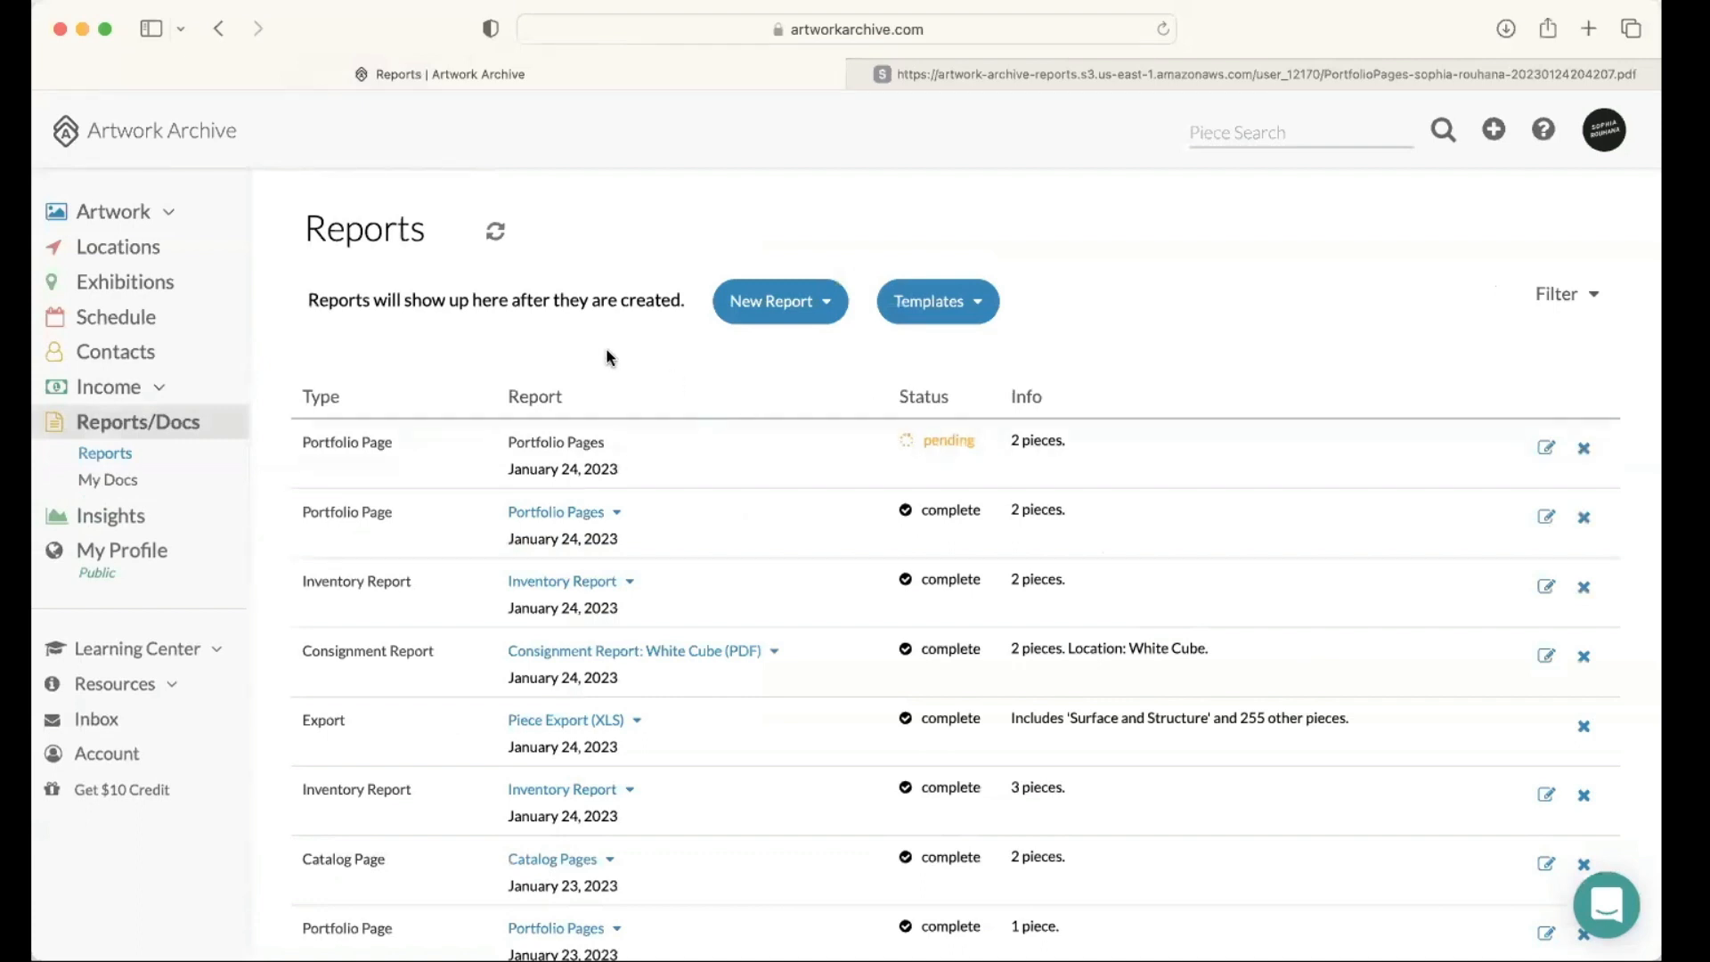
# Step: Start sharing the newest Portfolio Pages report and add the White Columns contact as its recipient
pyautogui.scroll(-1, 720, 401)
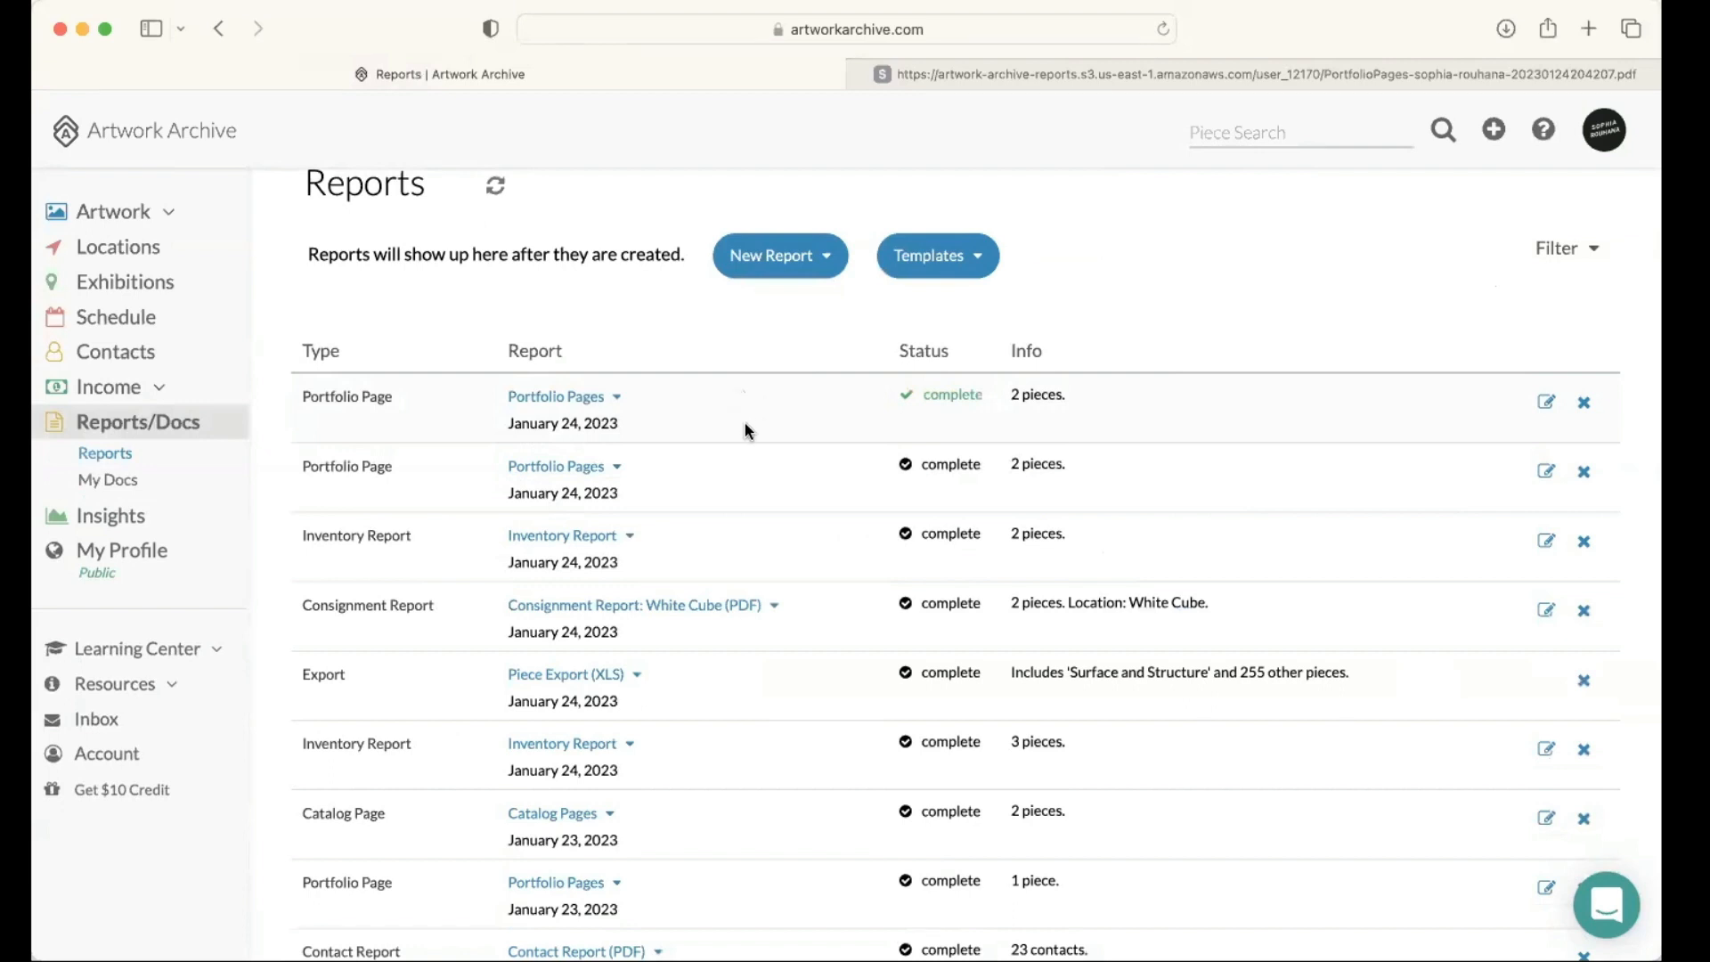
pyautogui.click(616, 397)
pyautogui.click(575, 551)
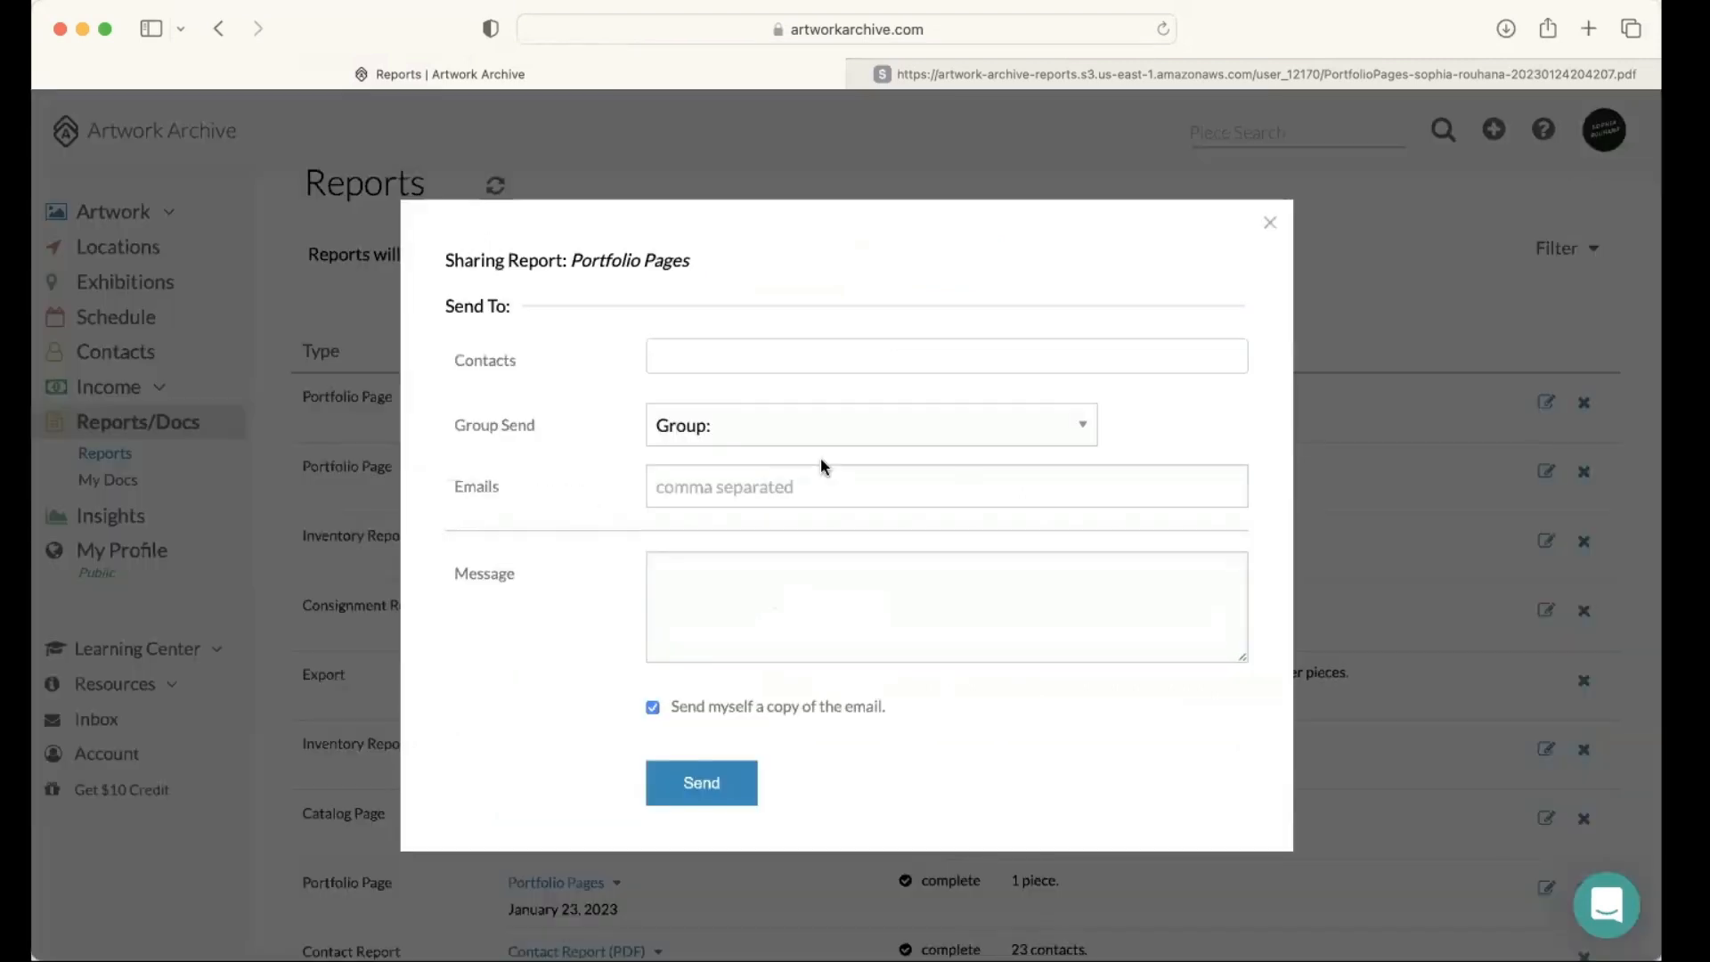
pyautogui.click(710, 352)
pyautogui.write('an')
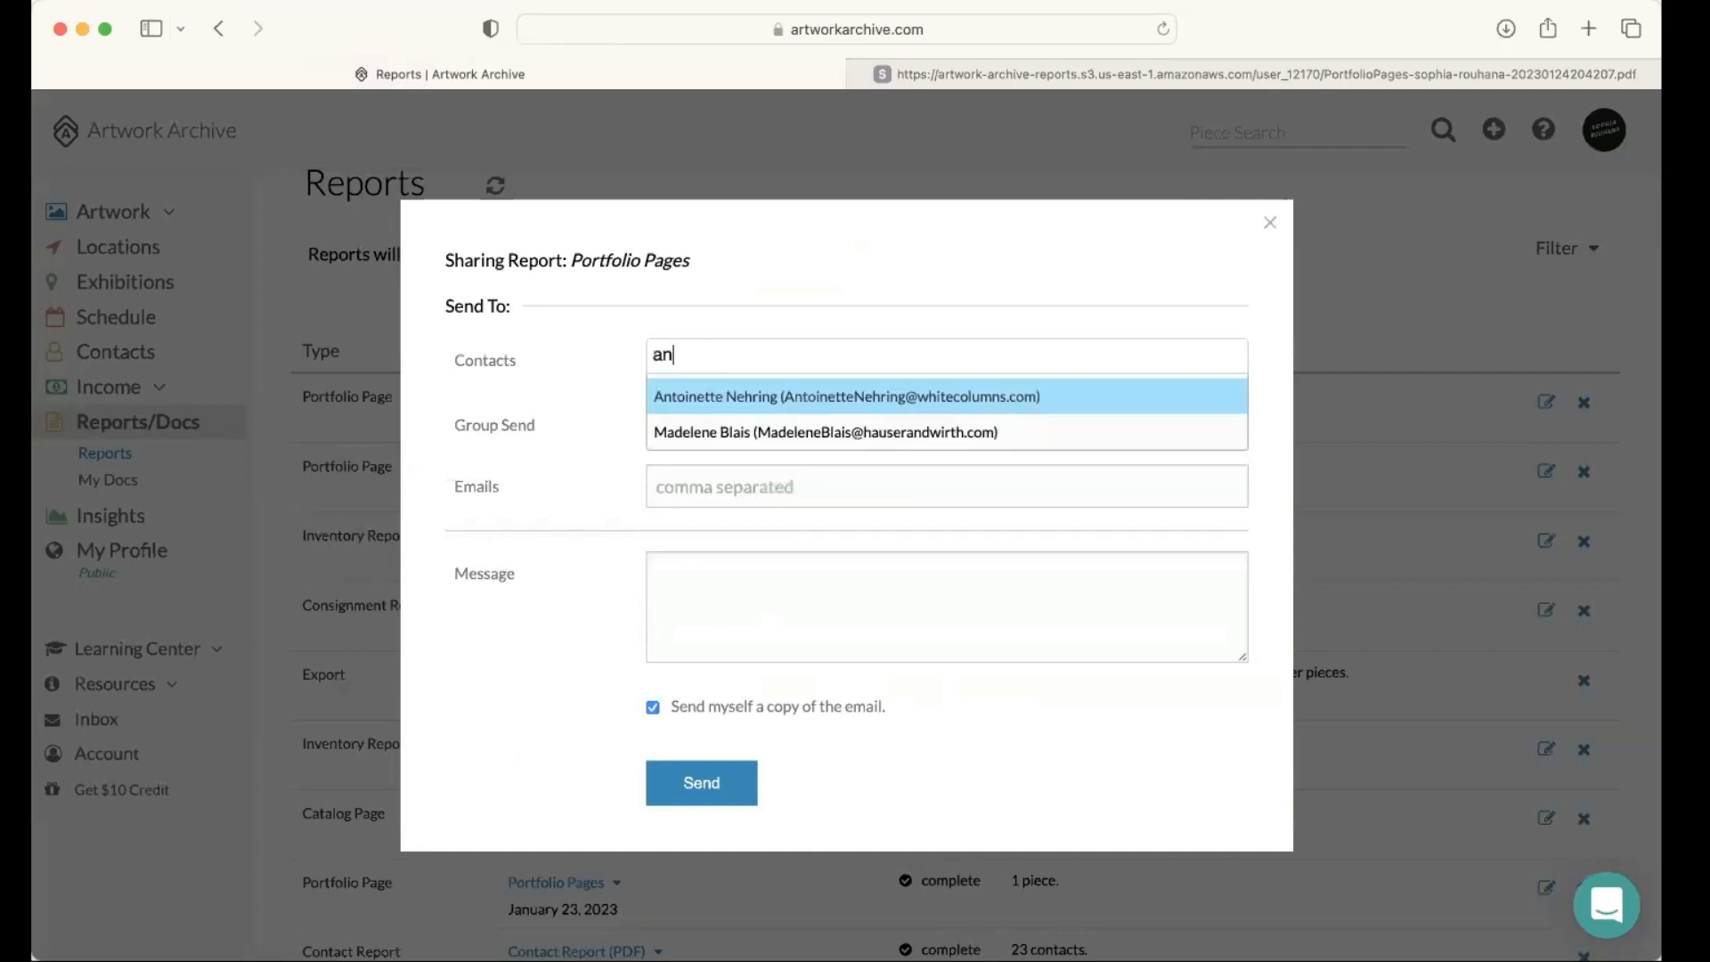
pyautogui.write('to')
pyautogui.press('Return')
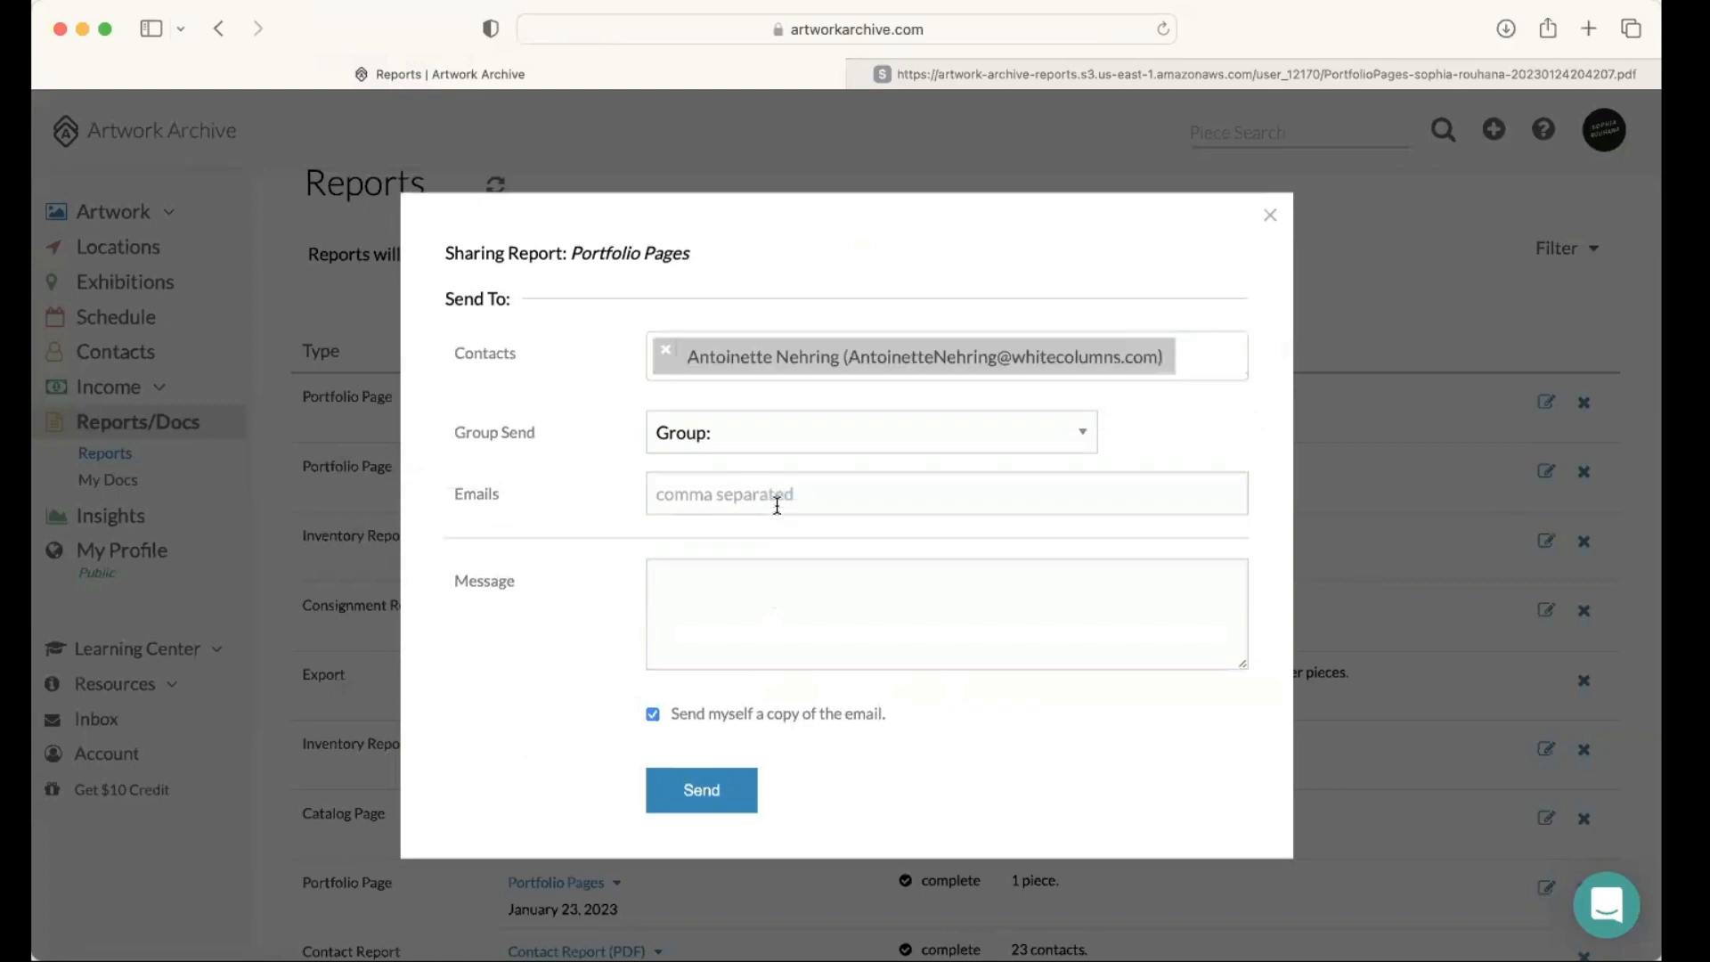
# Step: Write the message "Here is what I have available." and send the shared report
pyautogui.click(739, 584)
pyautogui.write('Here is ')
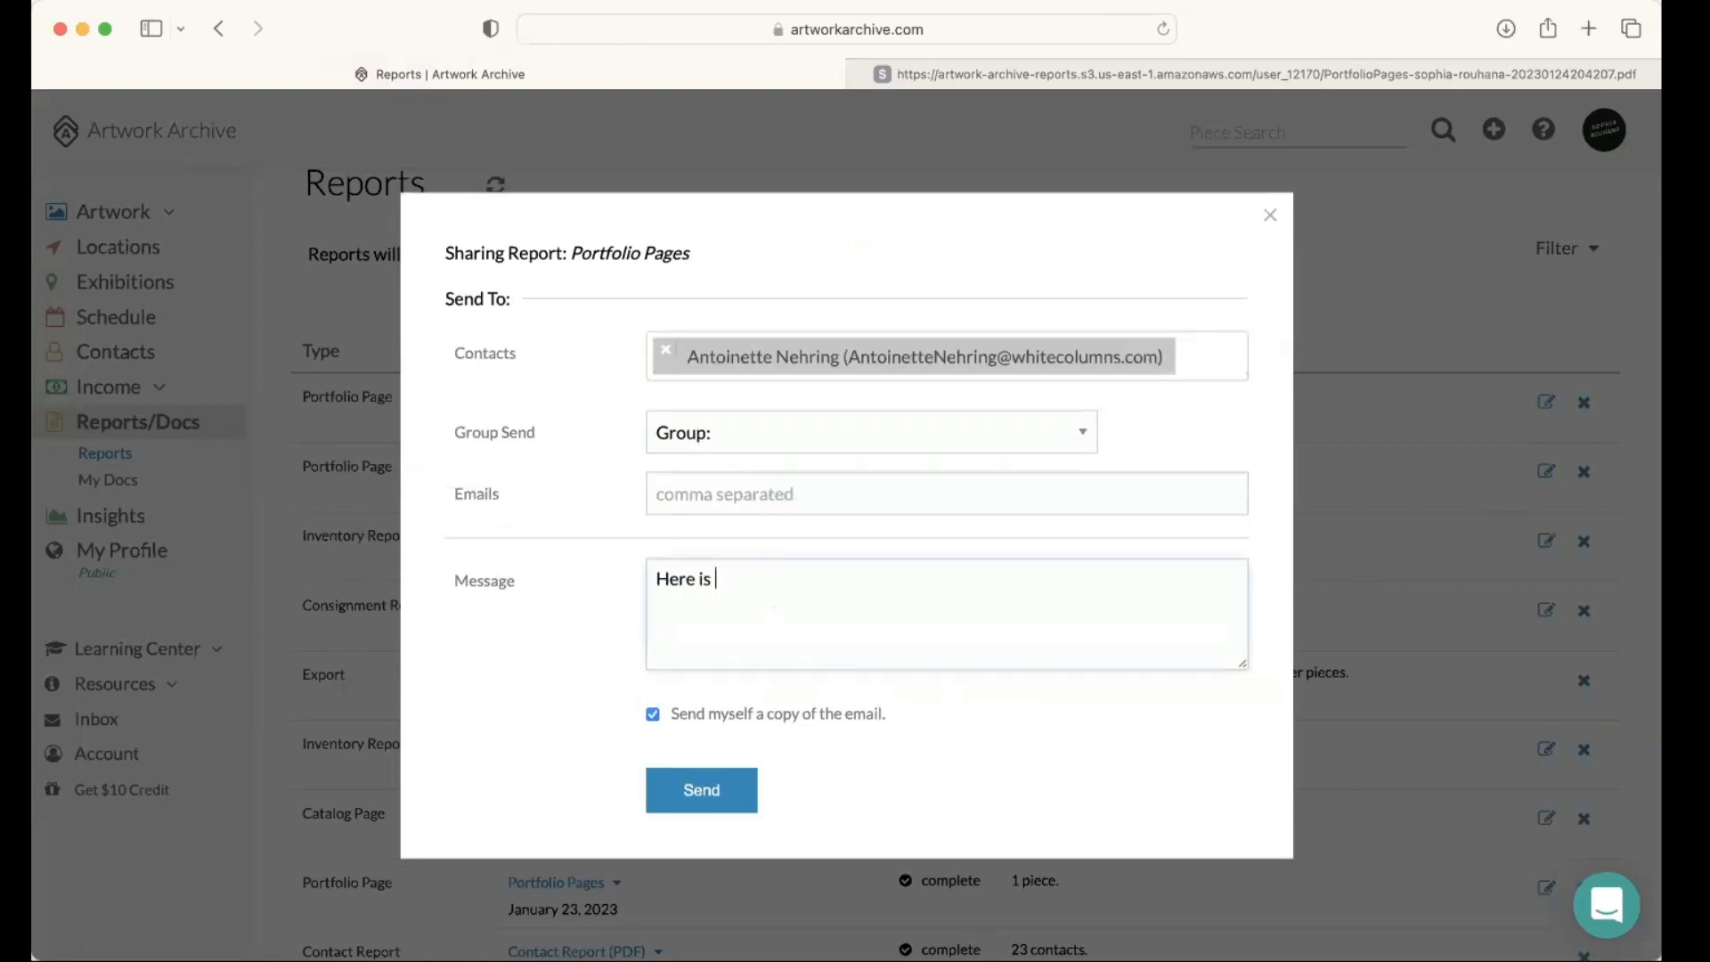
pyautogui.write('what I have availa')
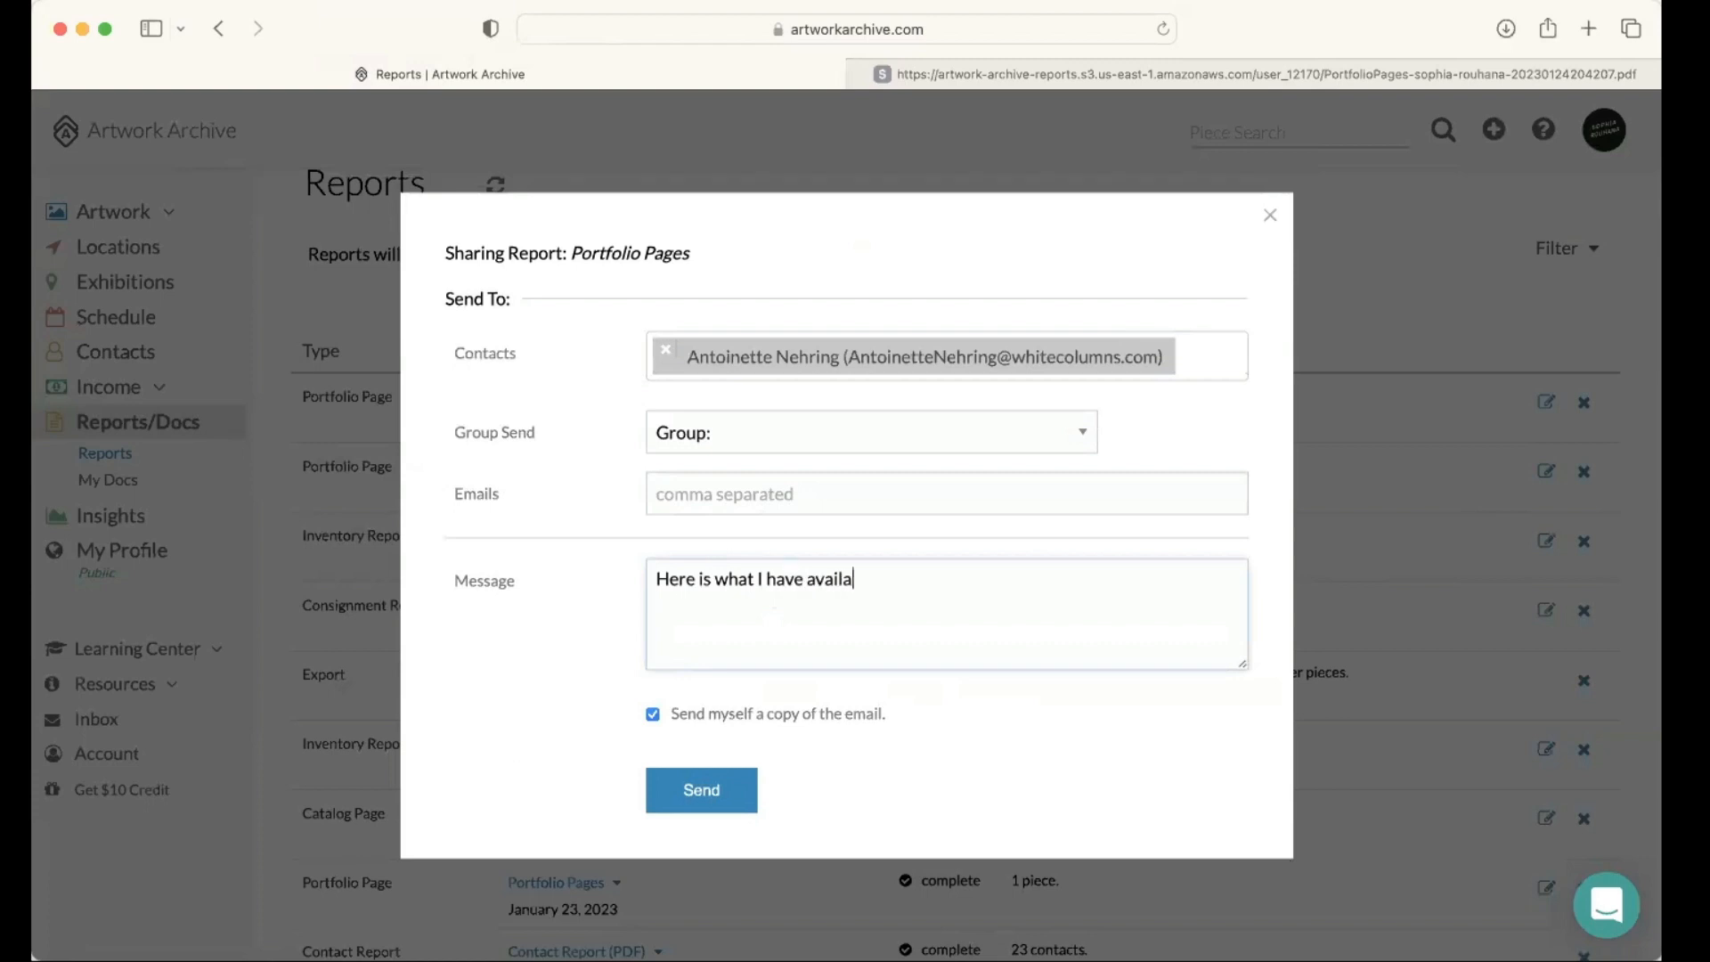
pyautogui.write('ble.')
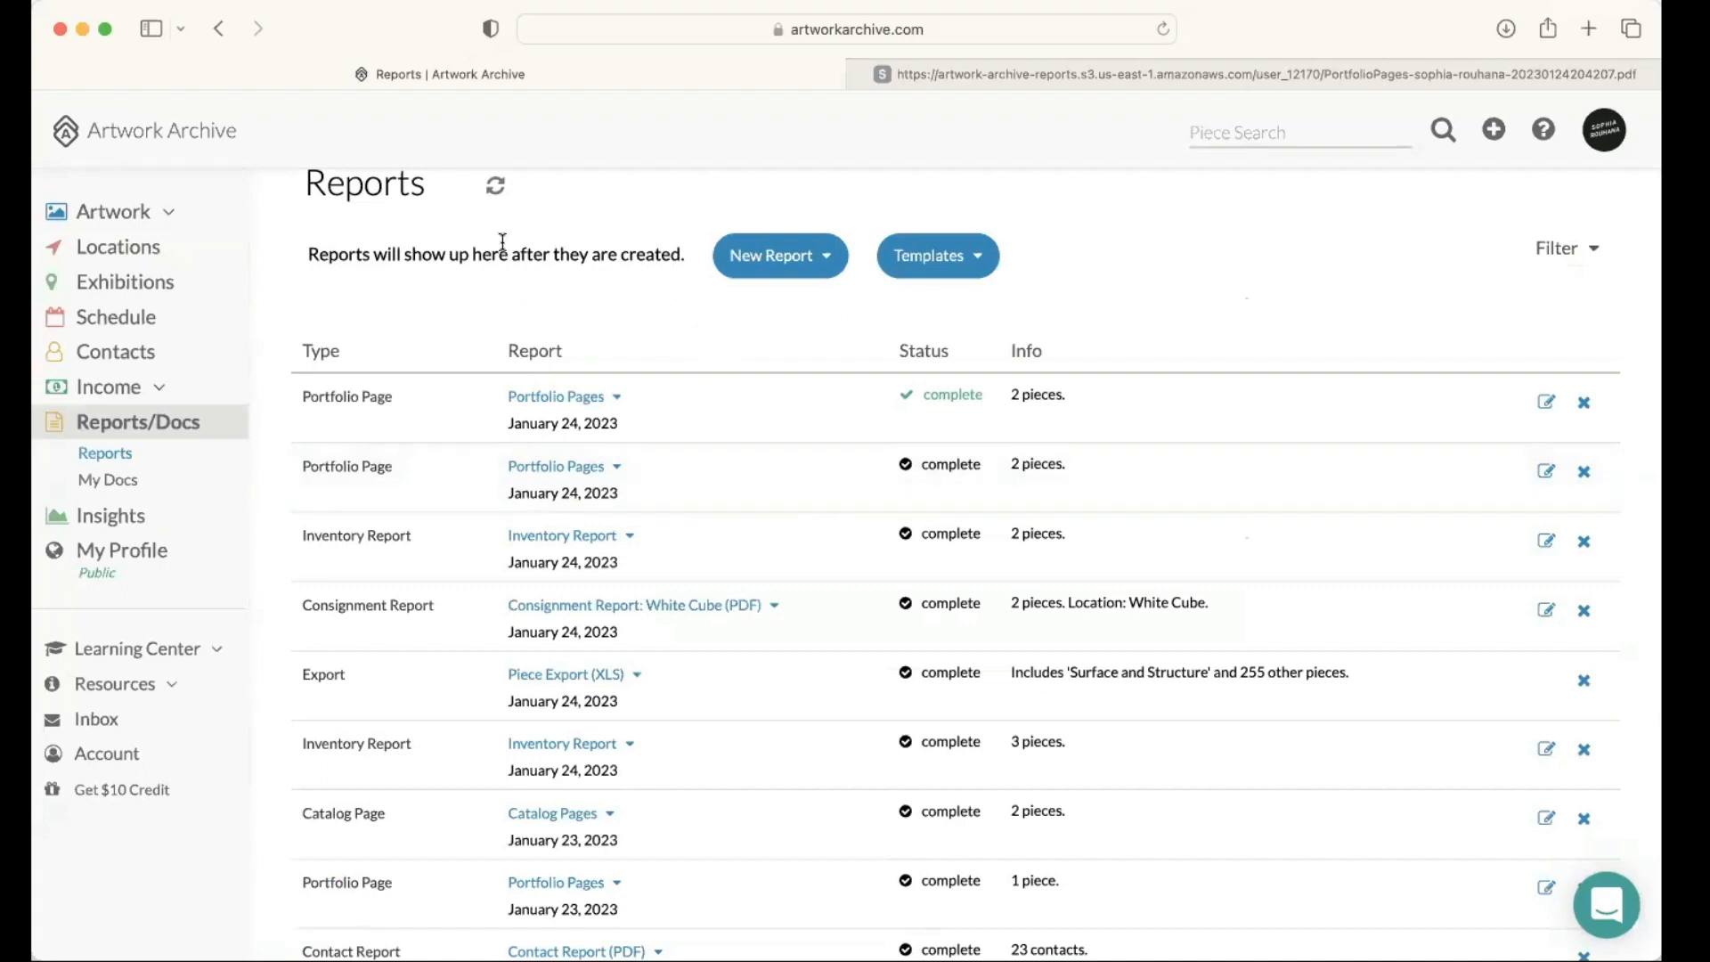
# Step: Check the shared Portfolio Pages report in the reports list and its available actions
pyautogui.scroll(-1, 737, 370)
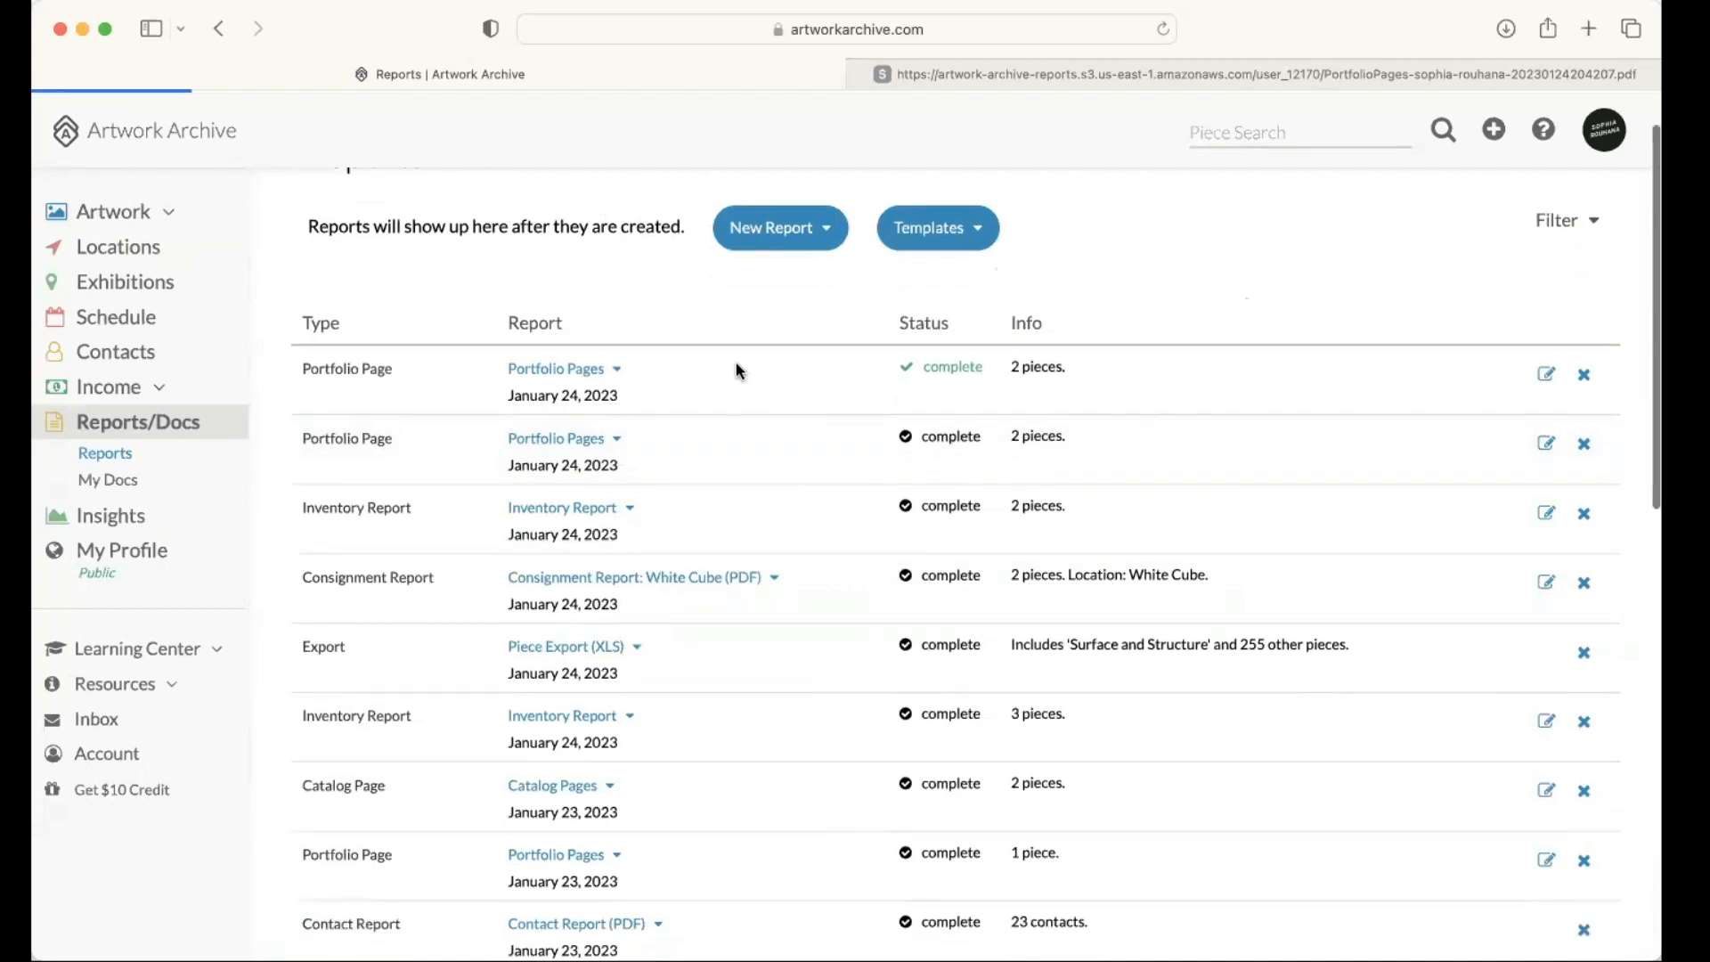
pyautogui.scroll(-1, 736, 370)
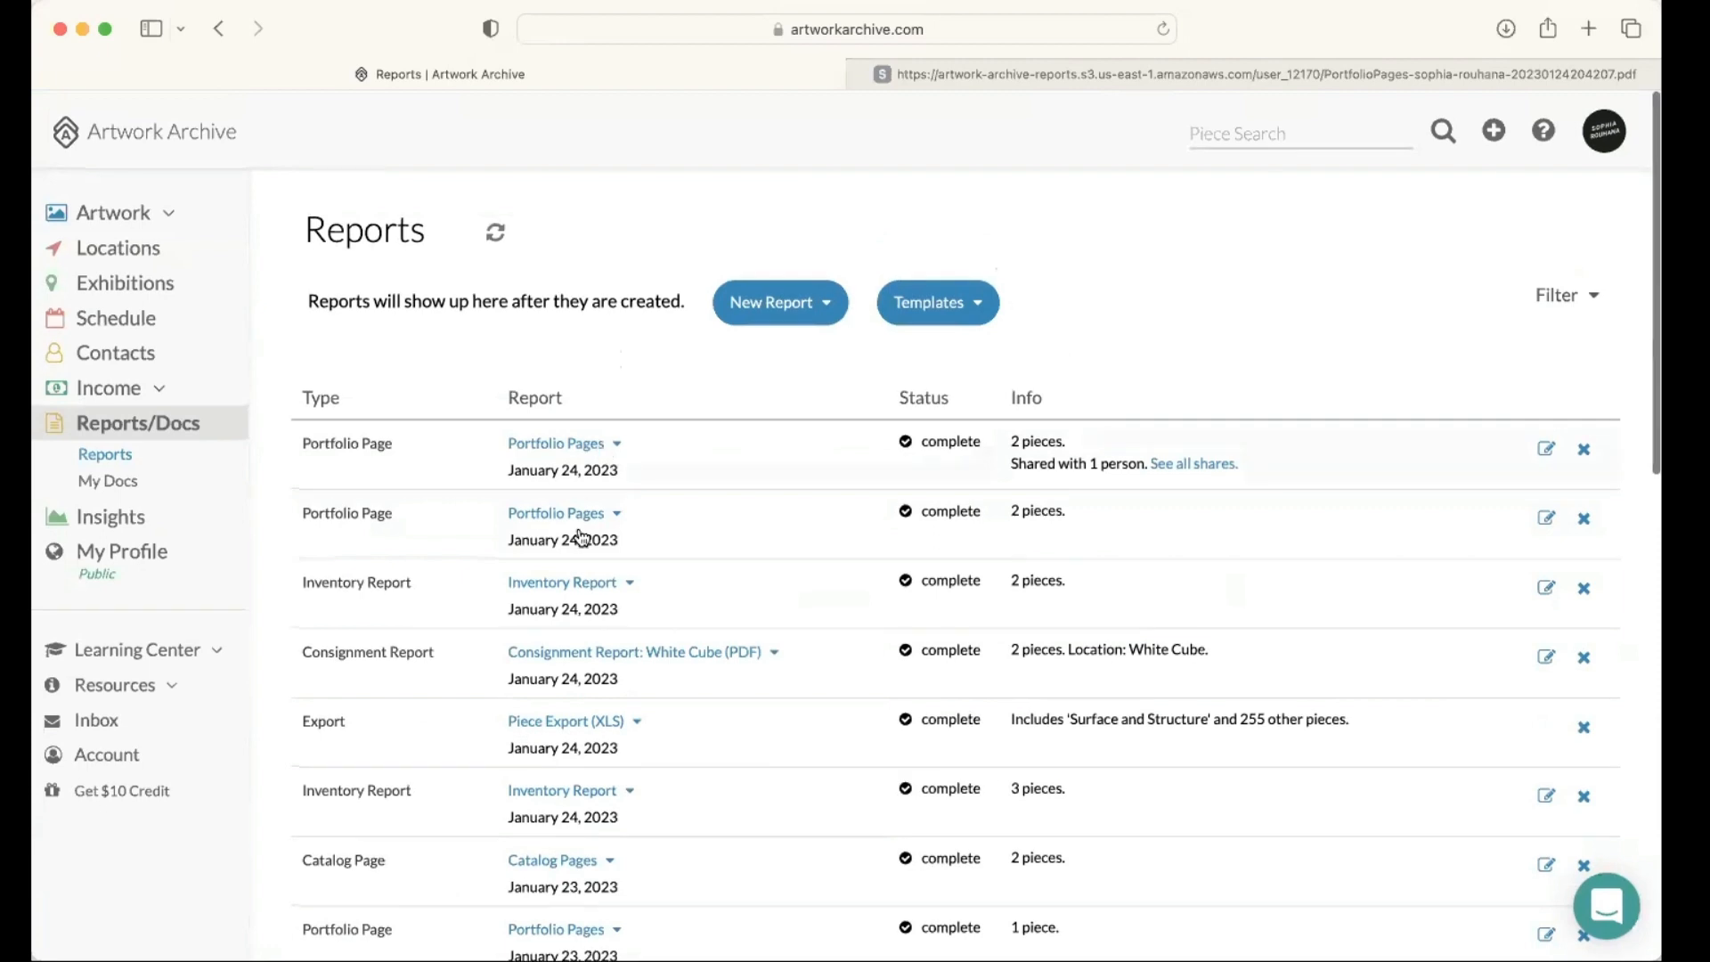
pyautogui.click(606, 446)
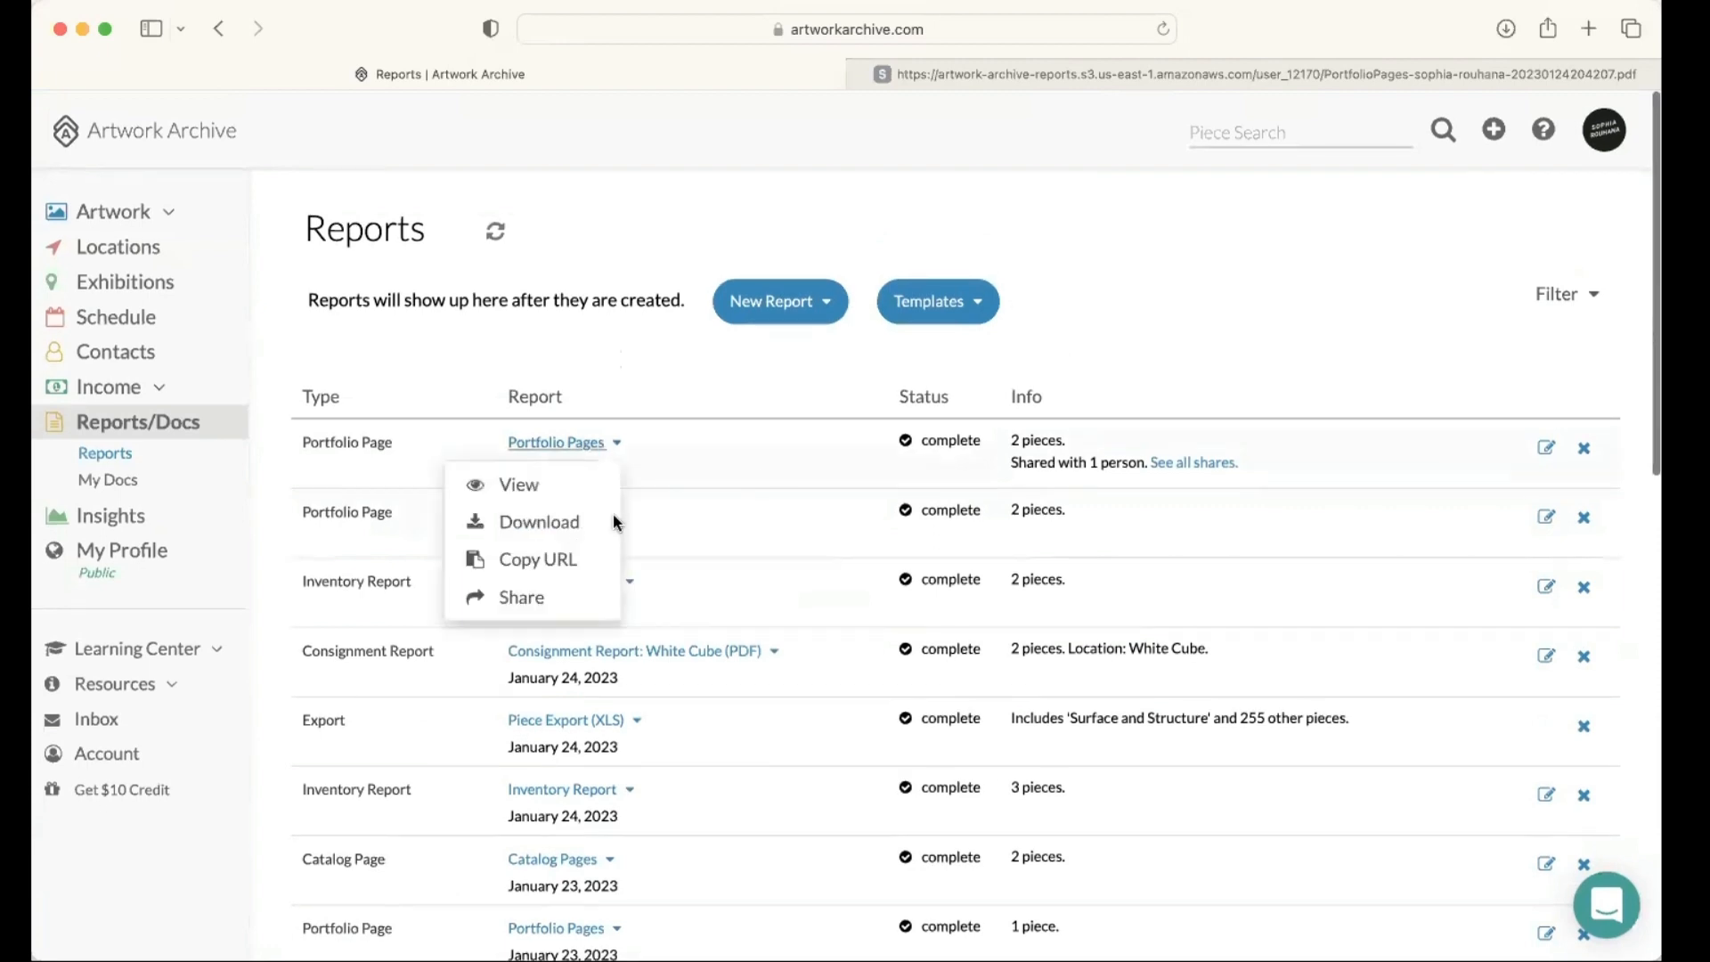
pyautogui.click(1202, 366)
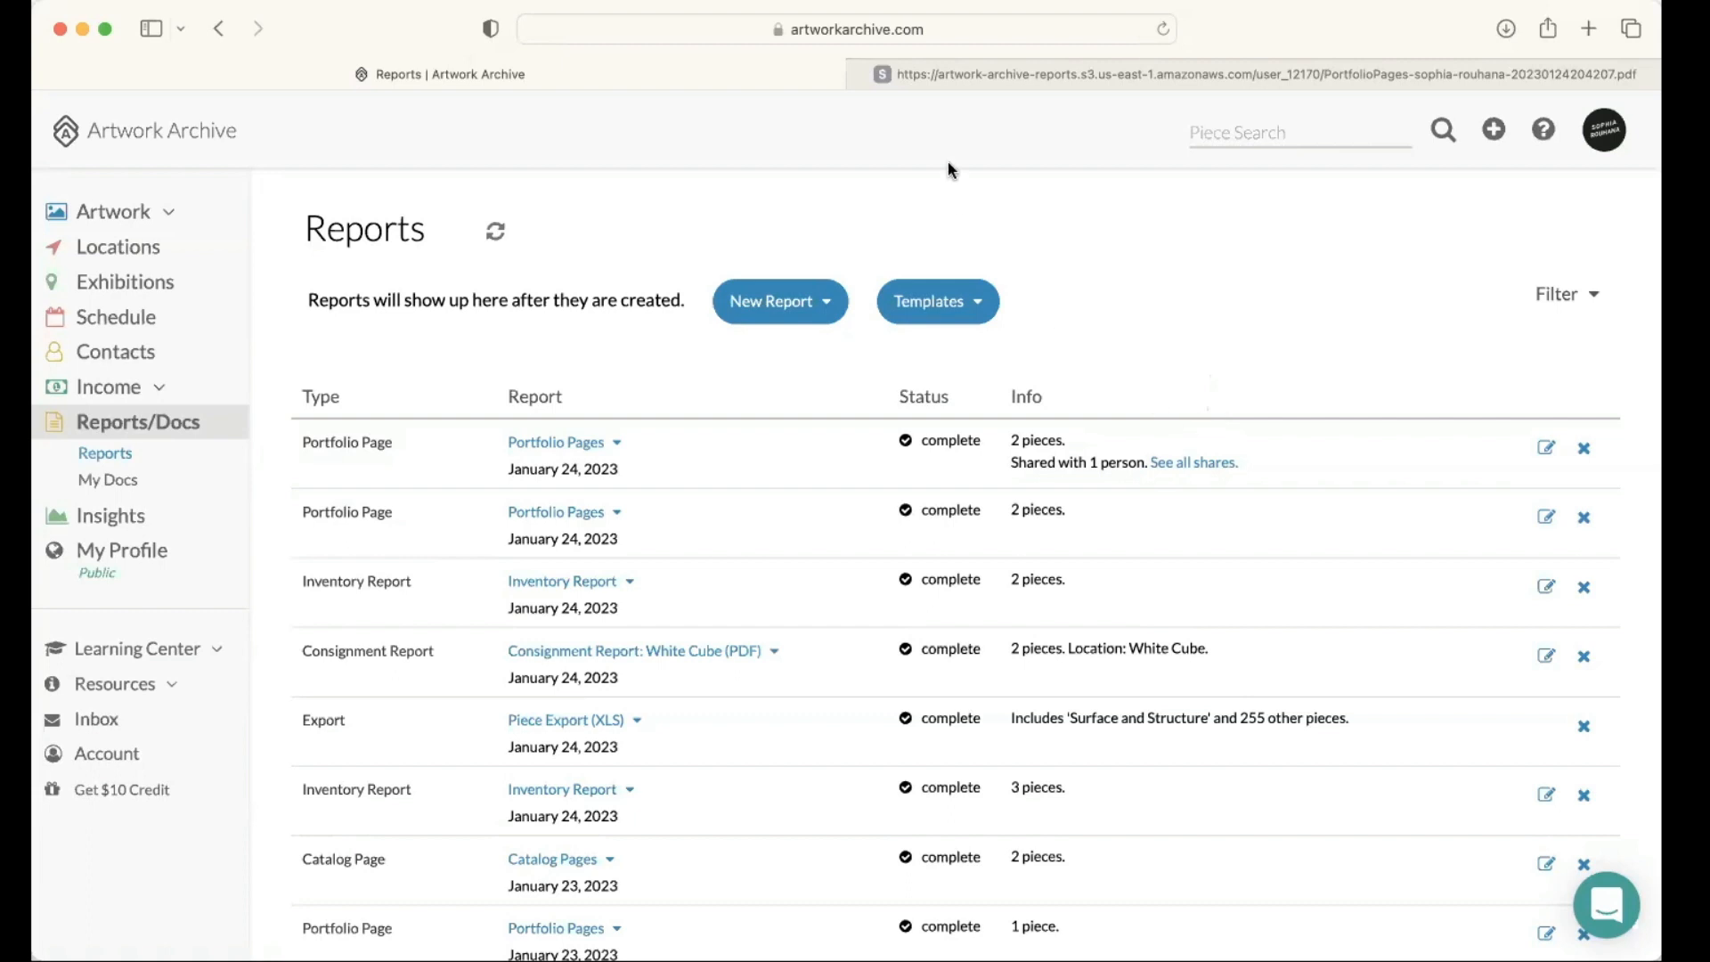
# Step: Look over the open portfolio PDF's page for The Perceptive Significance and return to the reports list
pyautogui.click(948, 80)
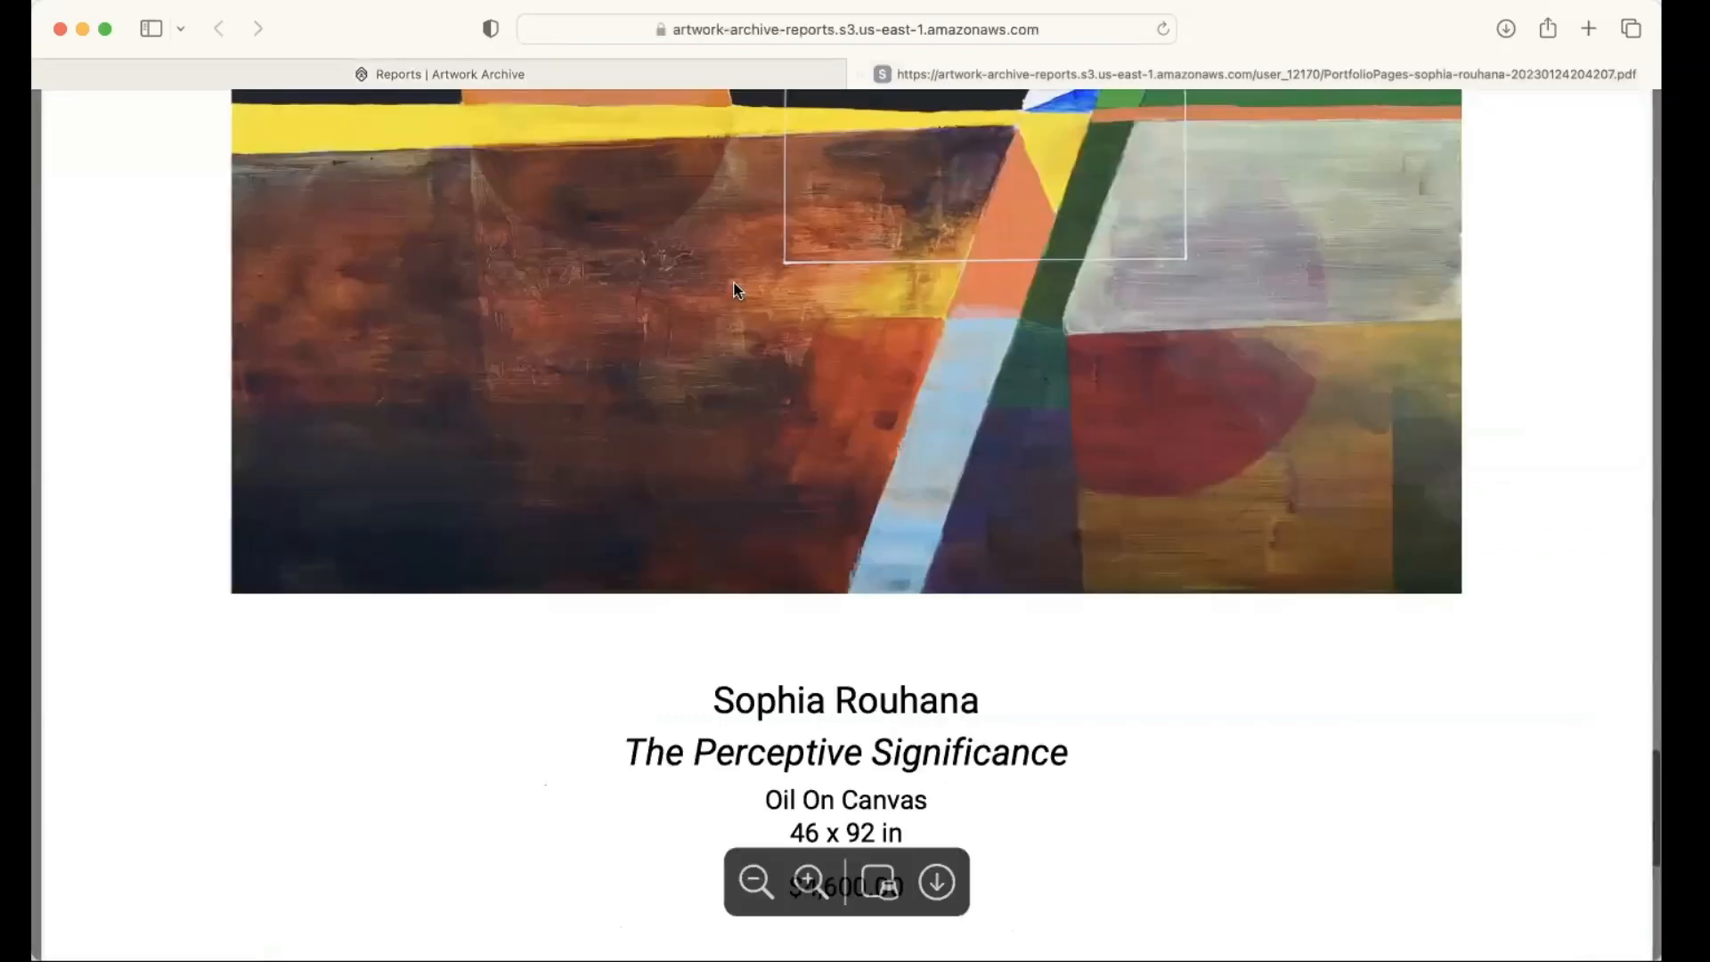
pyautogui.scroll(6, 577, 77)
pyautogui.click(577, 76)
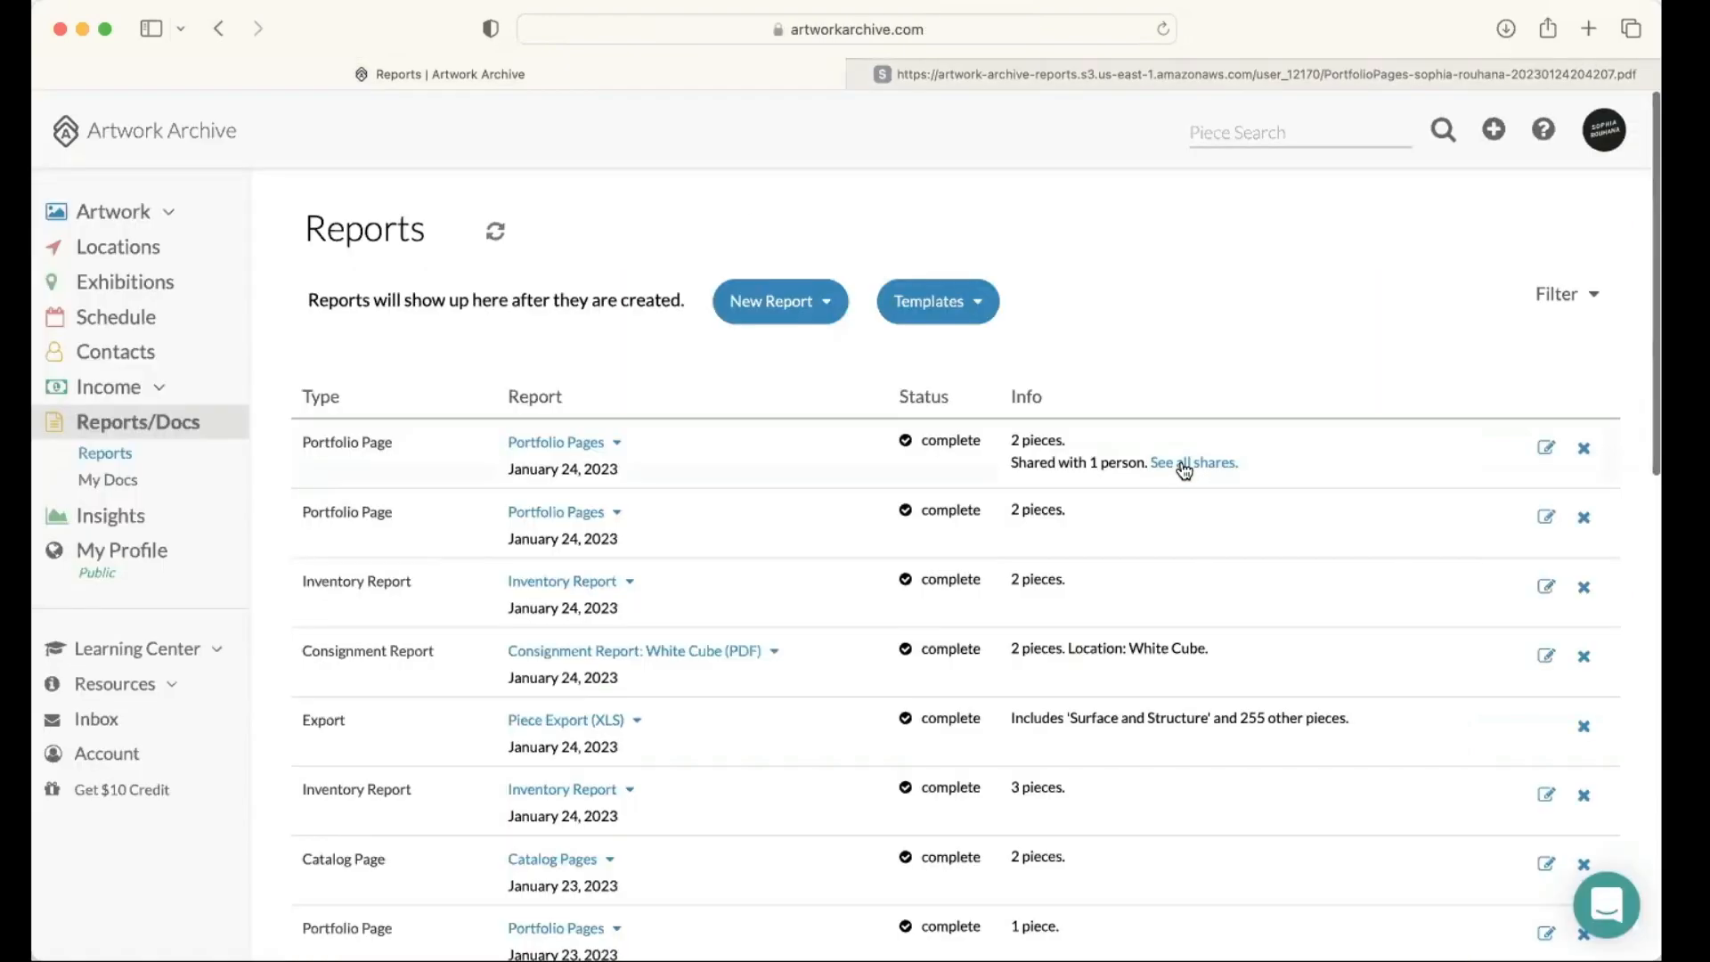
# Step: Open the shares of the newest Portfolio Pages report and look over the recipient contact's recently shared items
pyautogui.click(1161, 464)
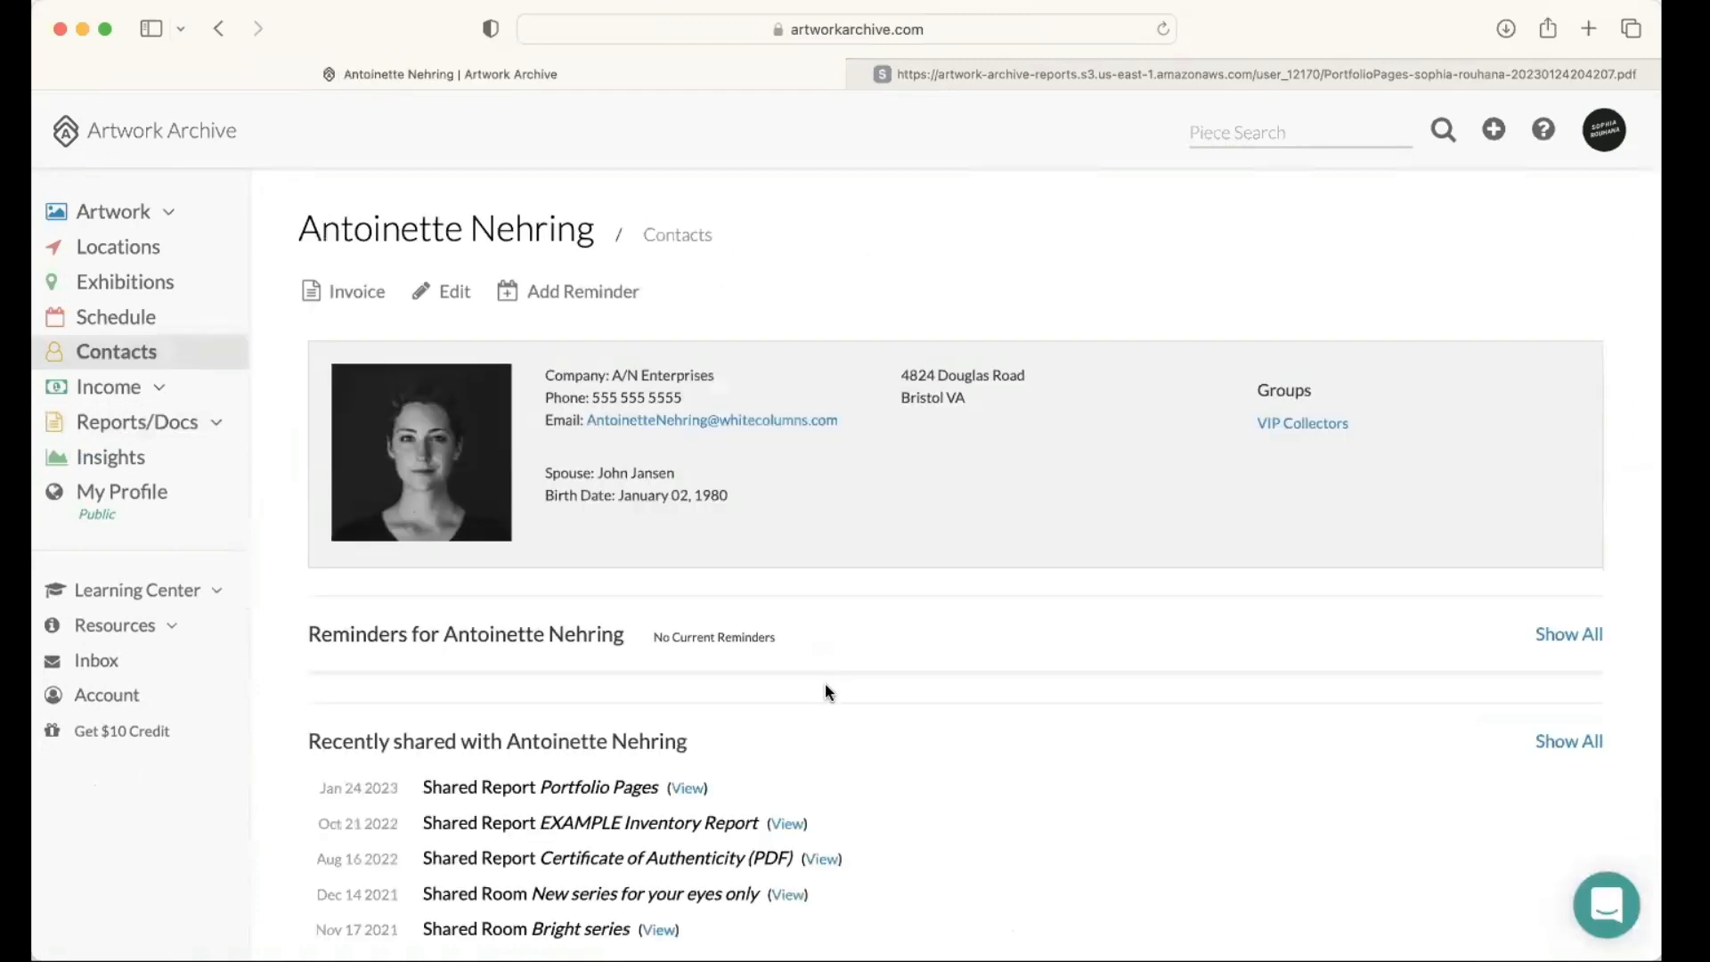
pyautogui.scroll(-2, 329, 680)
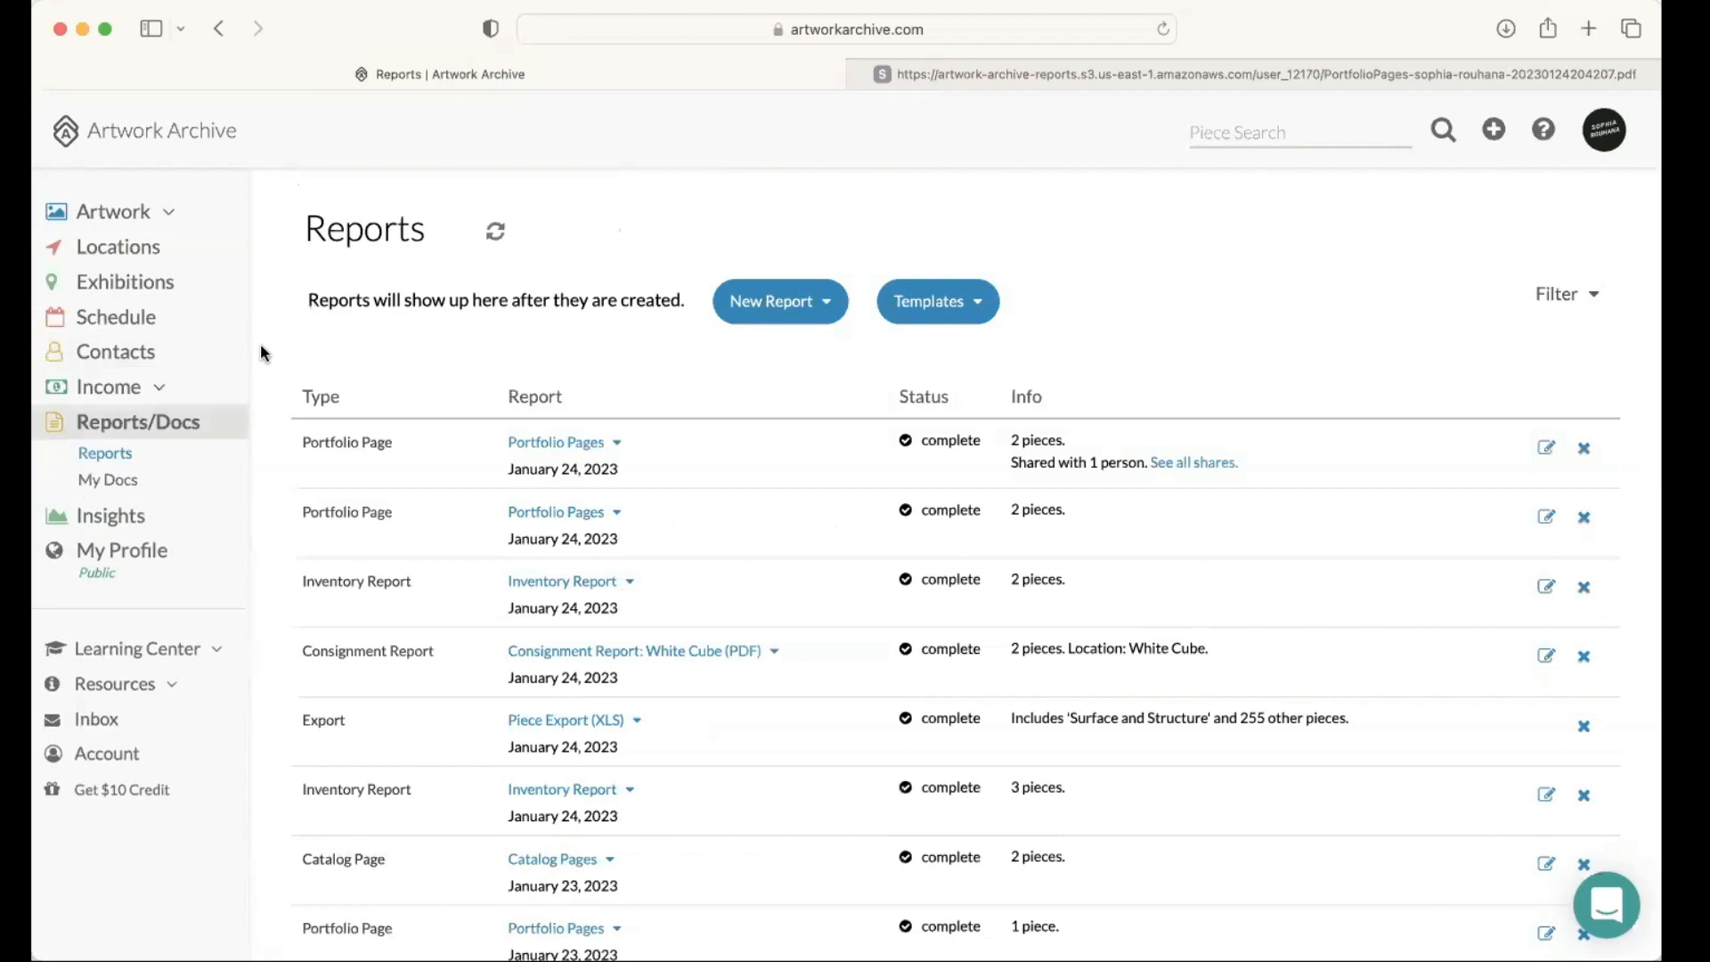
# Step: Expand the Resources and Learning Center sections and open the Help Docs
pyautogui.click(169, 686)
pyautogui.scroll(-1, 203, 641)
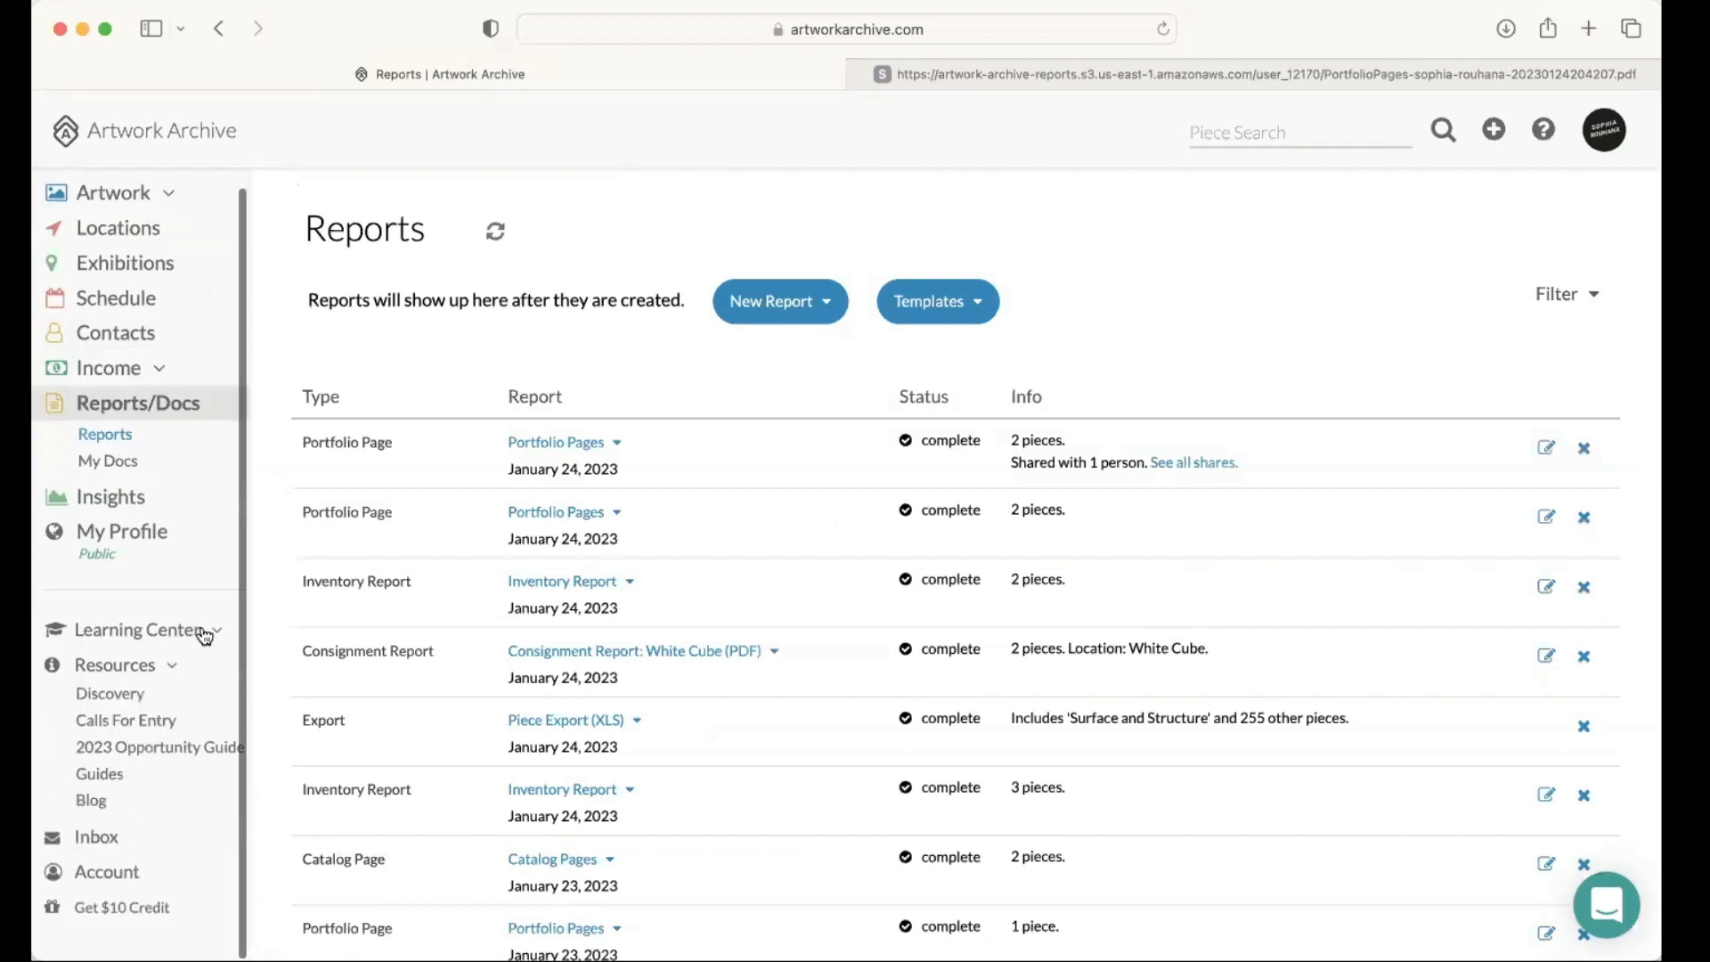
pyautogui.click(141, 632)
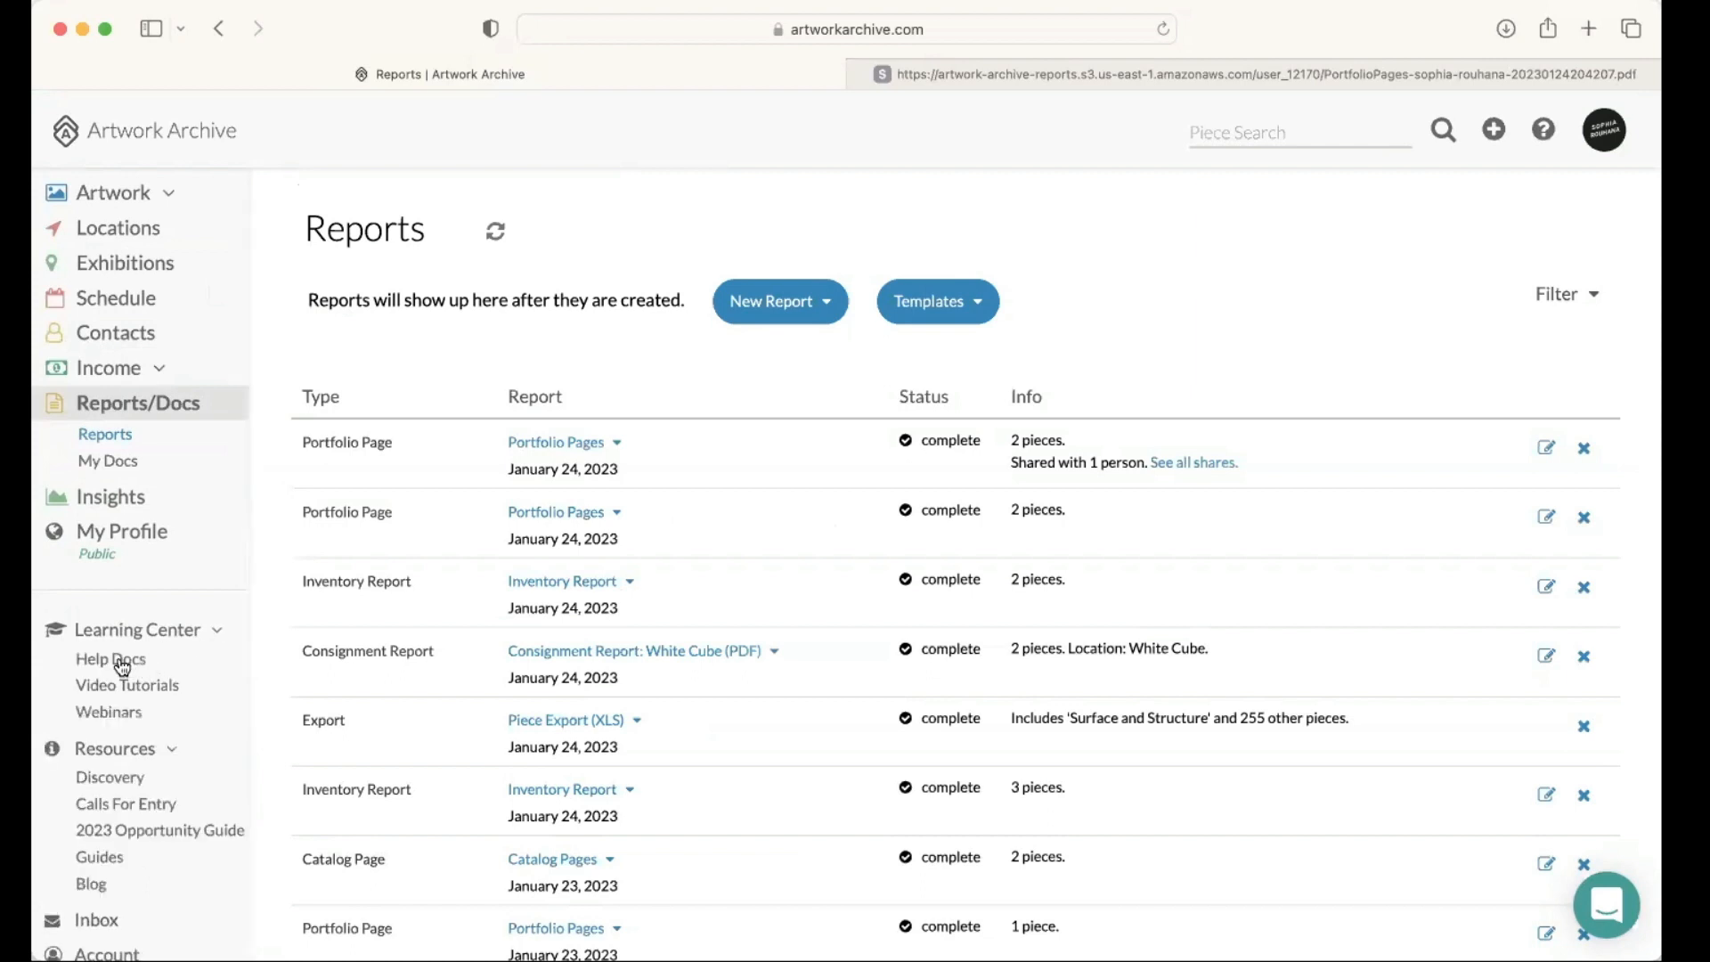
pyautogui.click(120, 659)
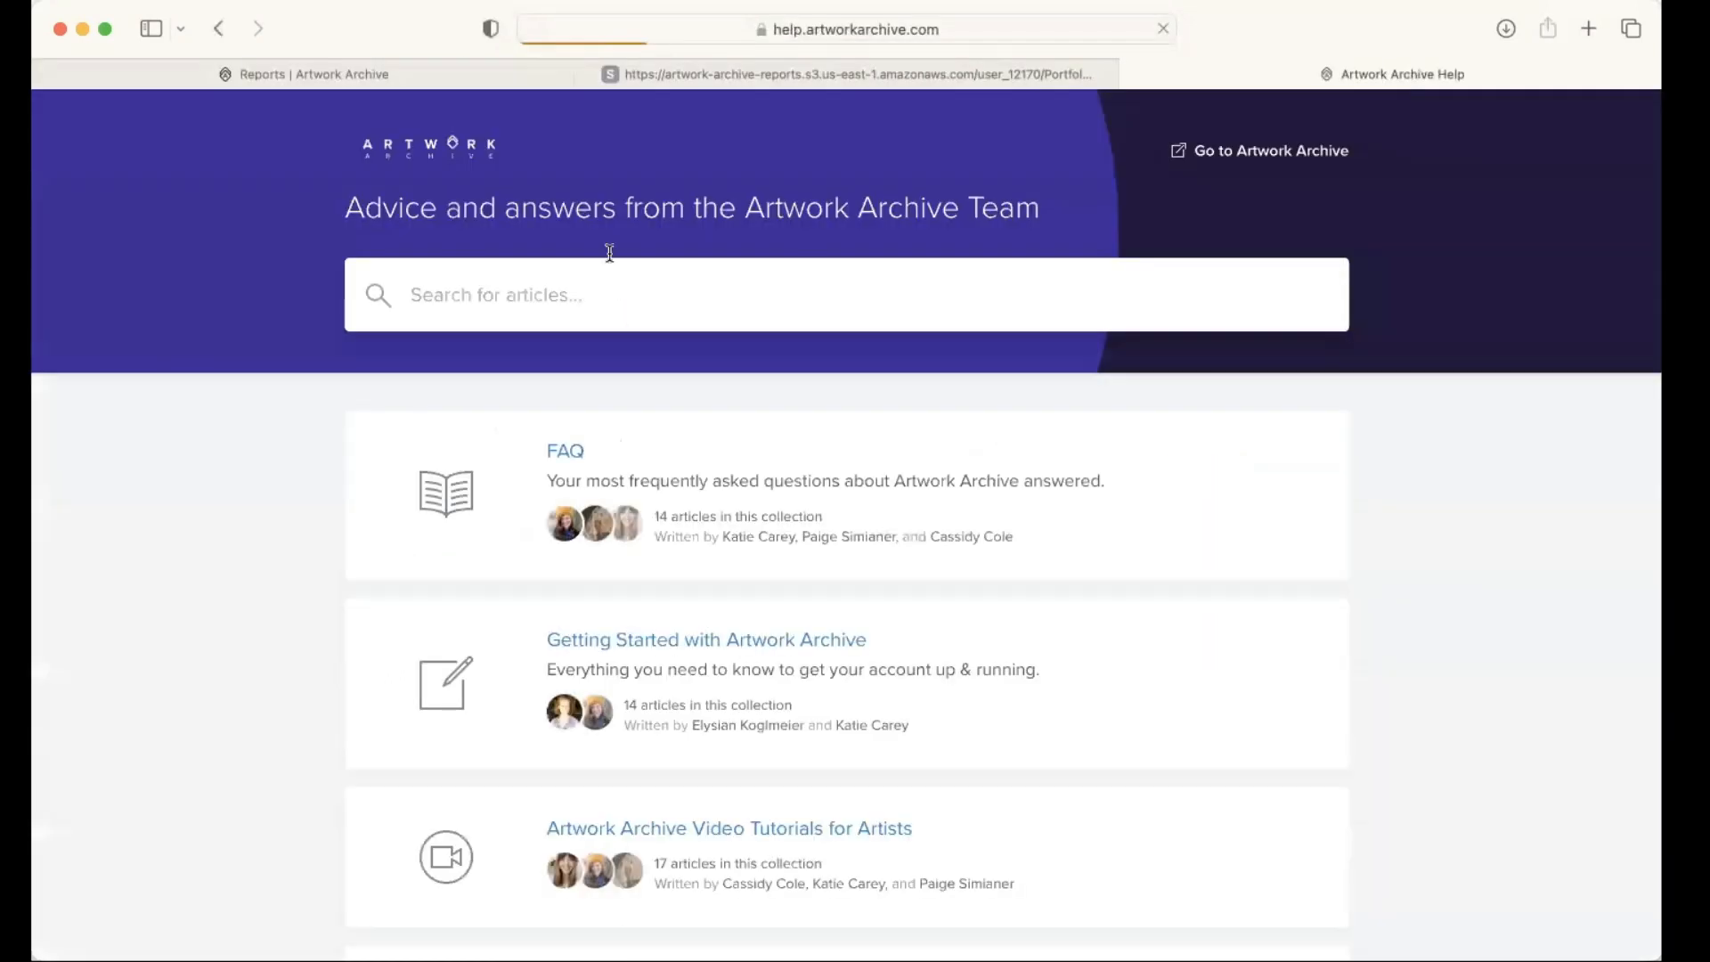
# Step: Search the help articles for "Catalog Page" and open the article How to create a Catalog Page
pyautogui.scroll(-1, 610, 254)
pyautogui.click(609, 251)
pyautogui.write('c')
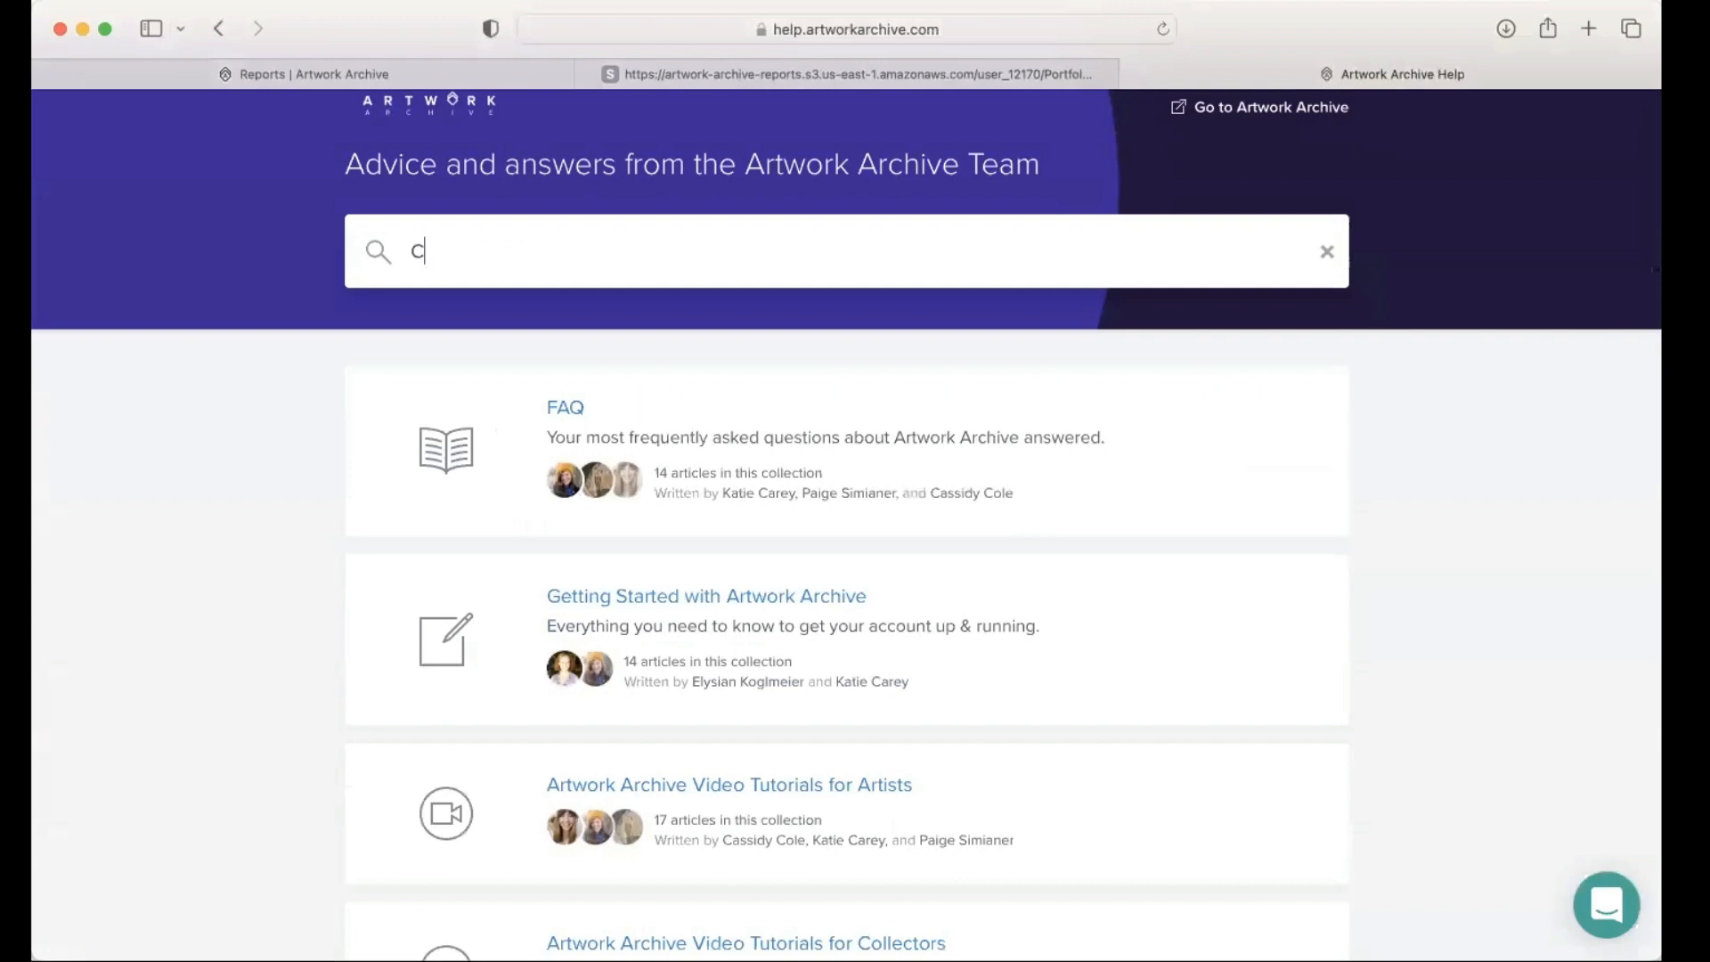
pyautogui.write('atalog Page')
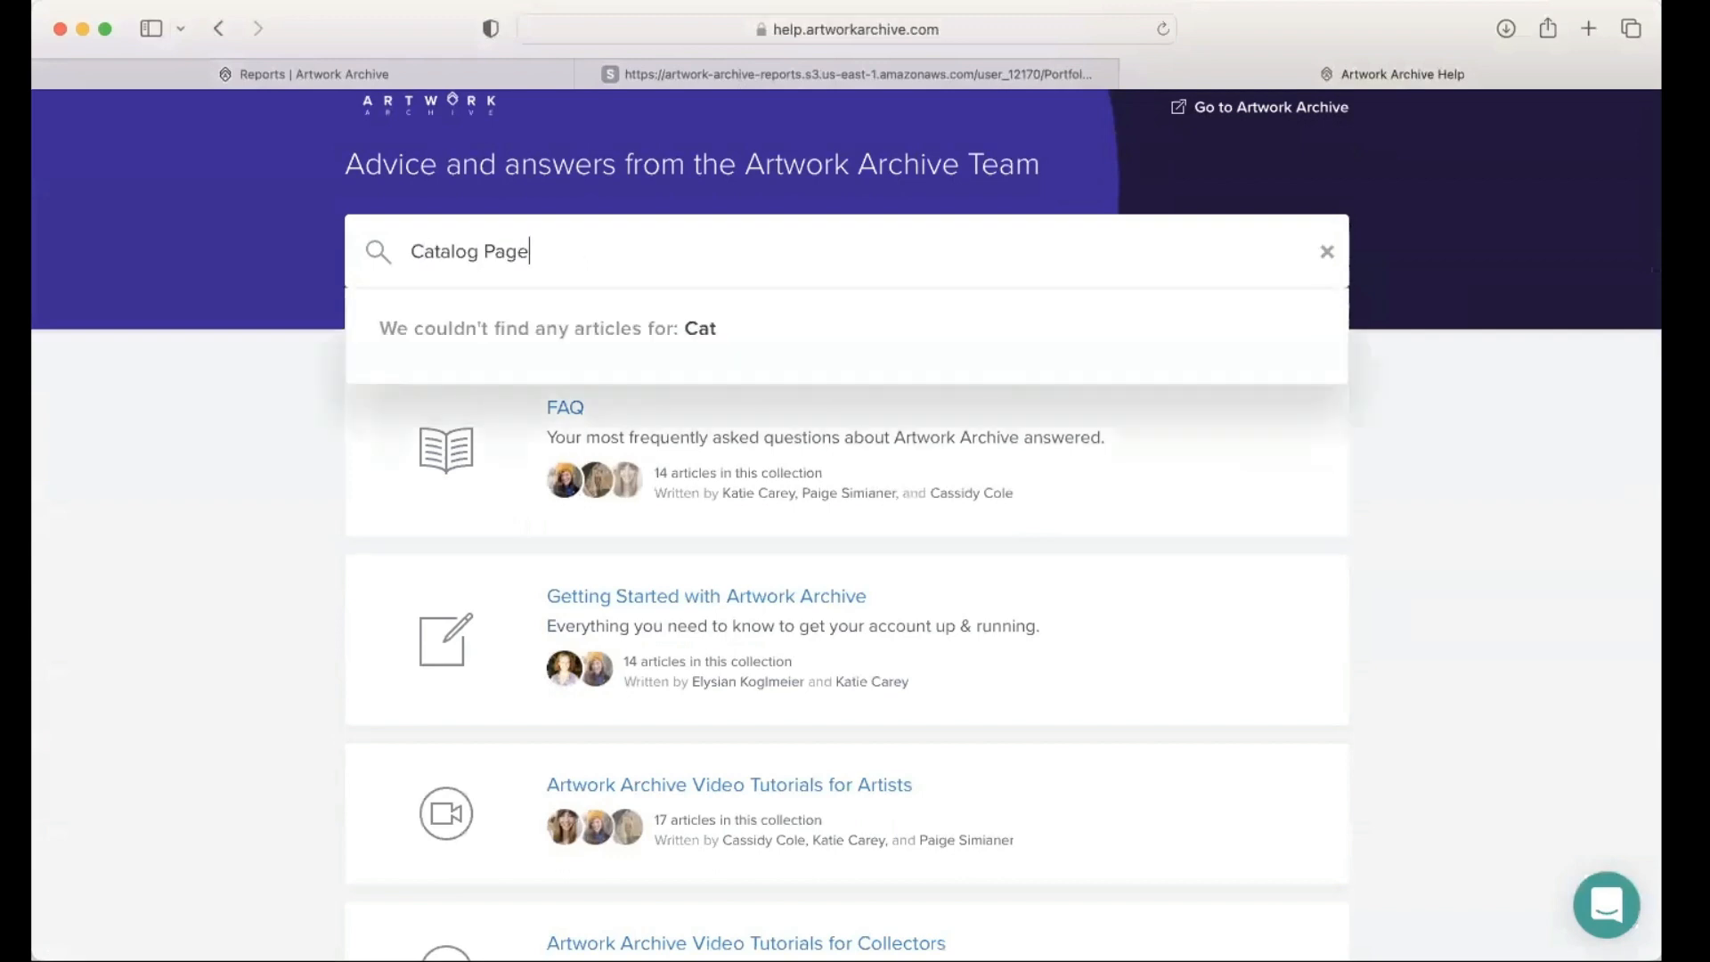
pyautogui.press('Return')
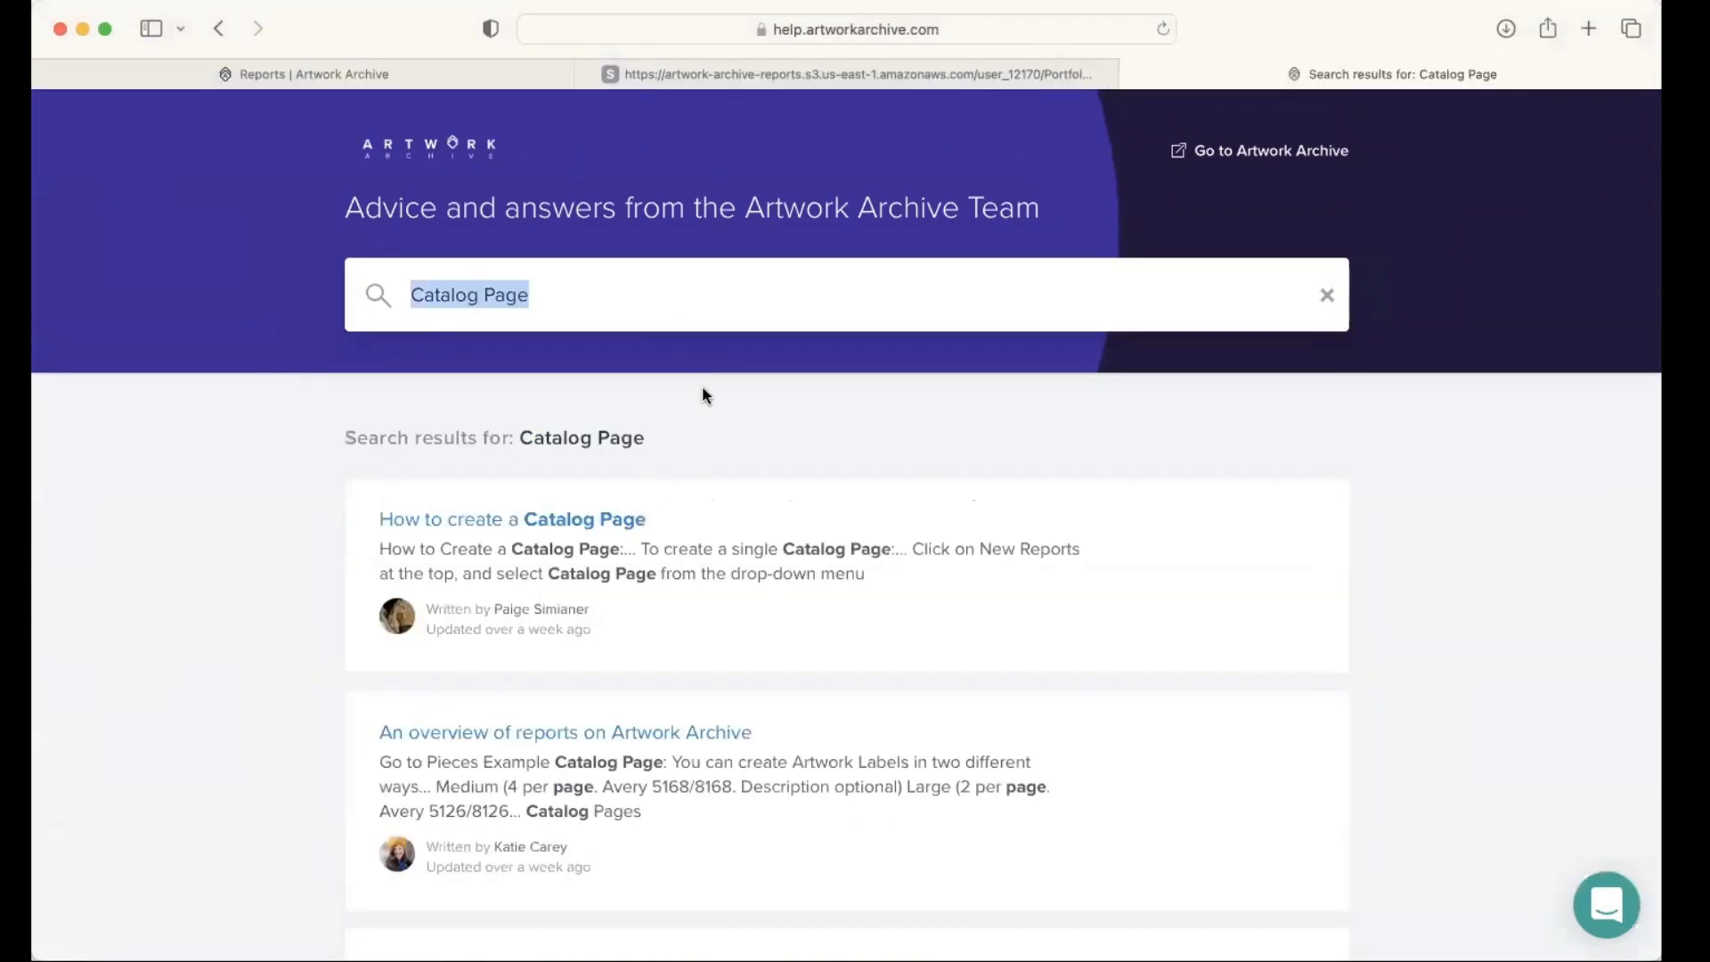
pyautogui.scroll(-1, 722, 516)
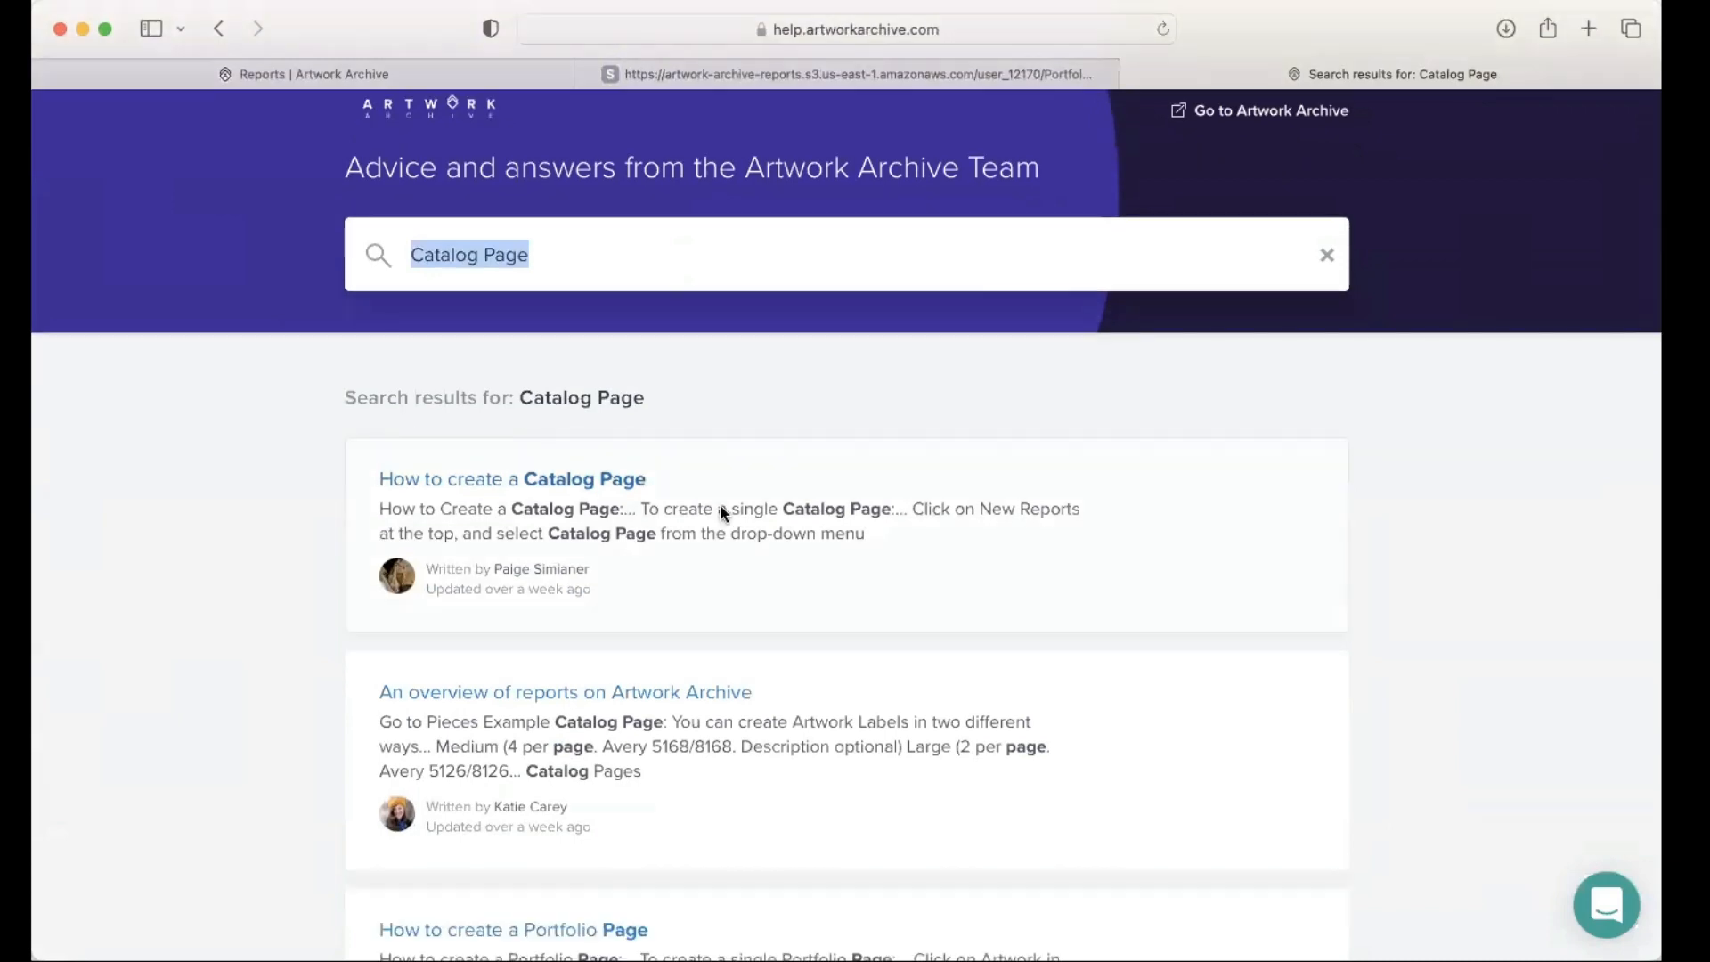
pyautogui.click(723, 516)
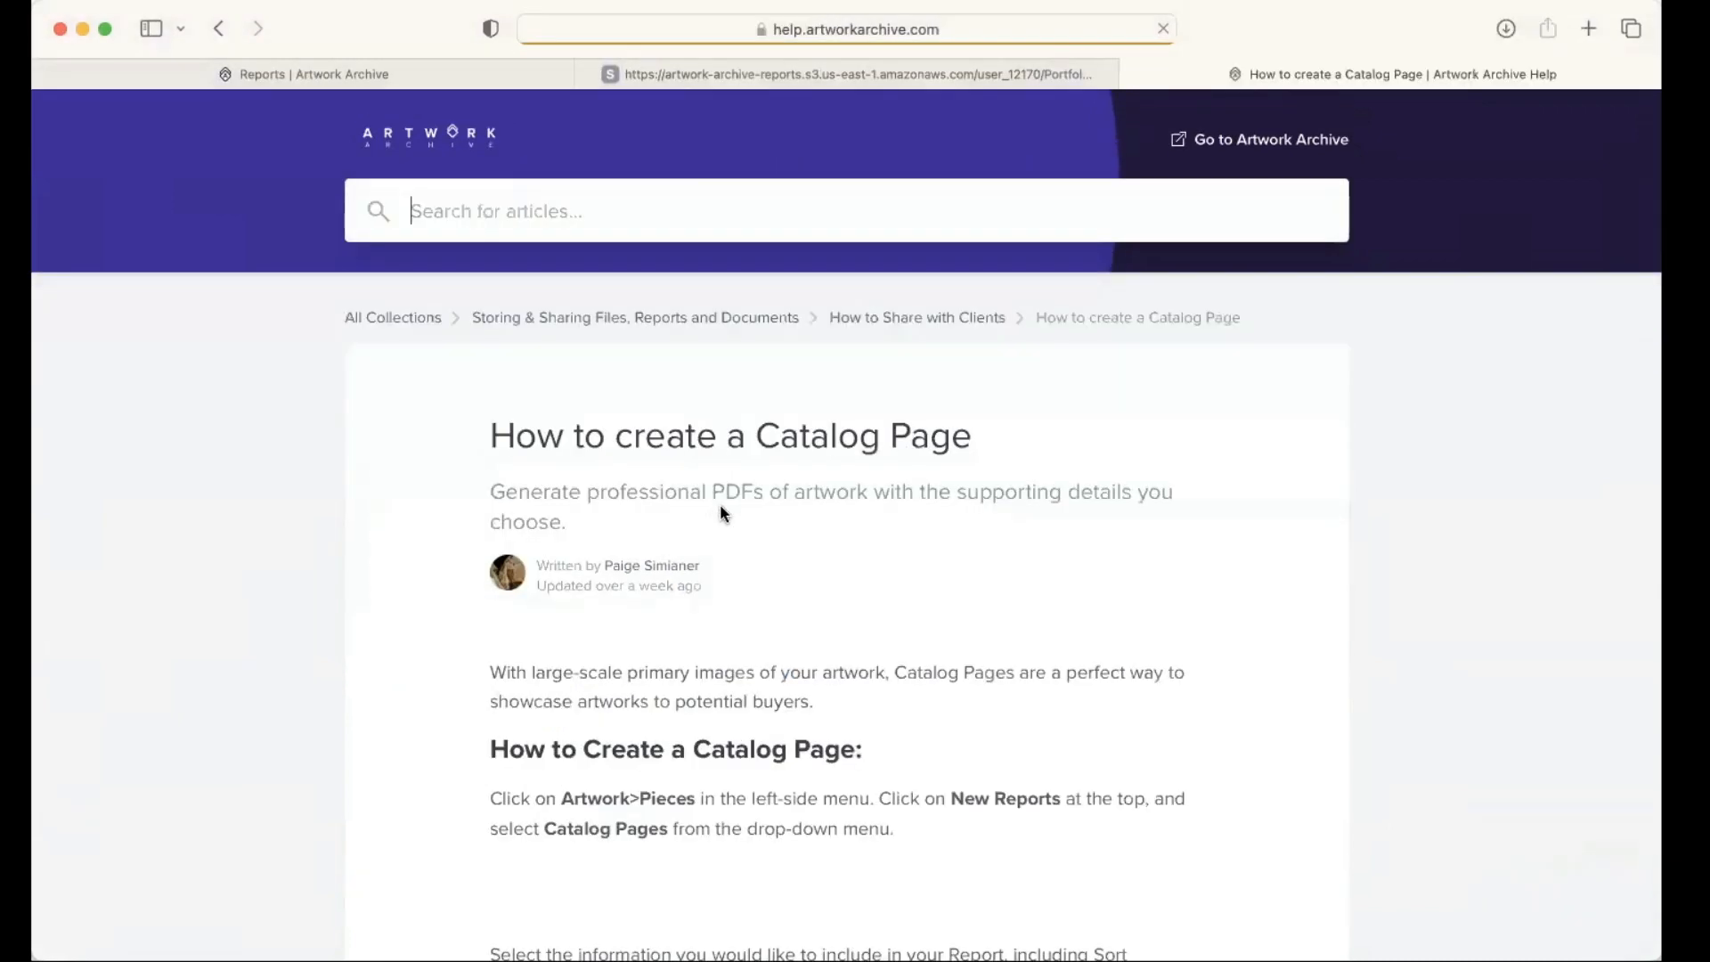
# Step: Read through the article's instructions for creating multiple and single Catalog Pages, and return to the Reports page
pyautogui.scroll(-4, 719, 504)
pyautogui.scroll(-3, 720, 504)
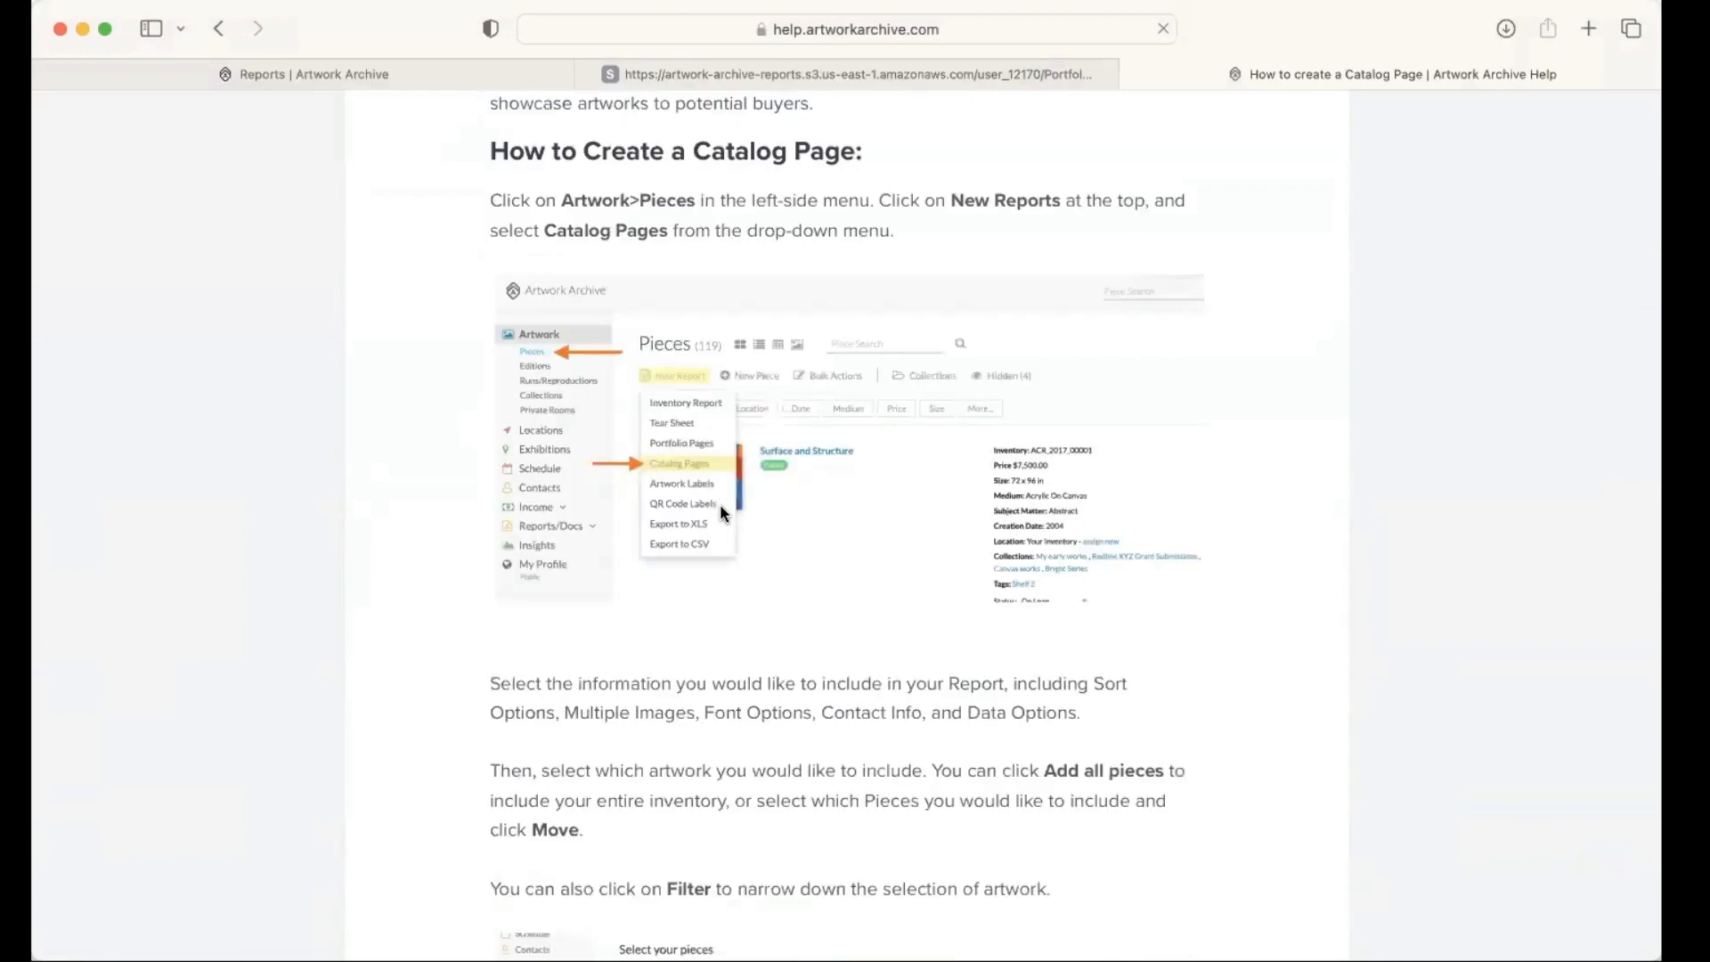
pyautogui.scroll(-3, 720, 504)
pyautogui.scroll(-3, 720, 504)
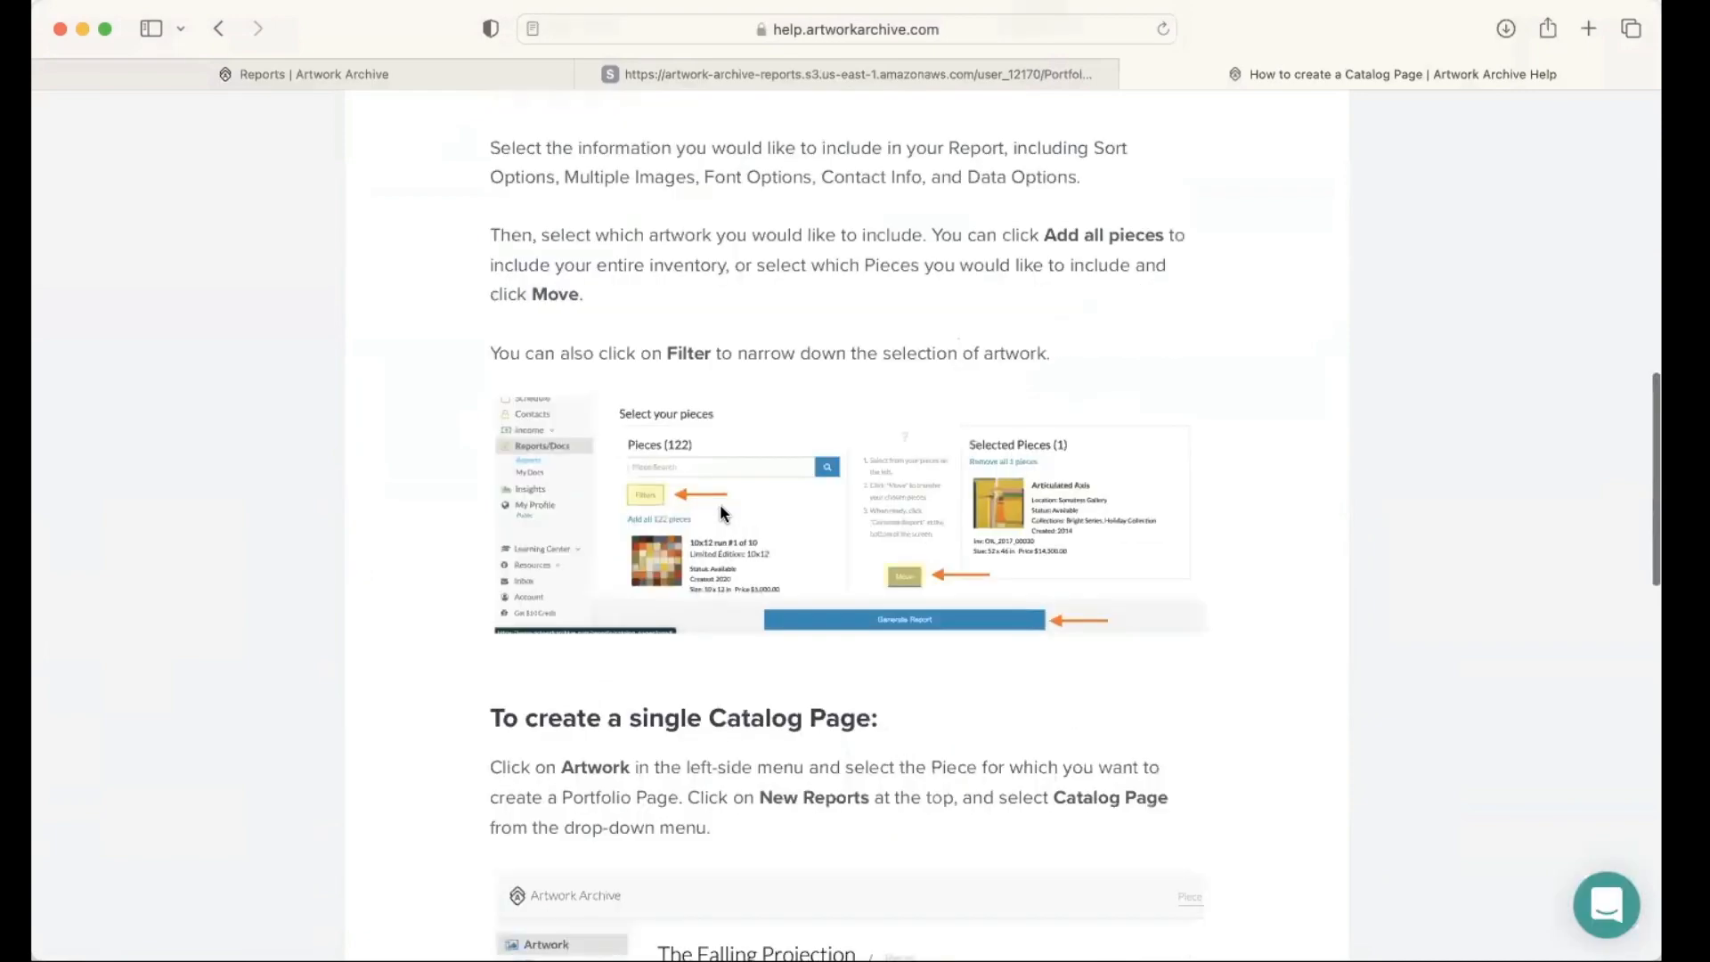
pyautogui.scroll(-1, 691, 468)
pyautogui.scroll(-2, 697, 448)
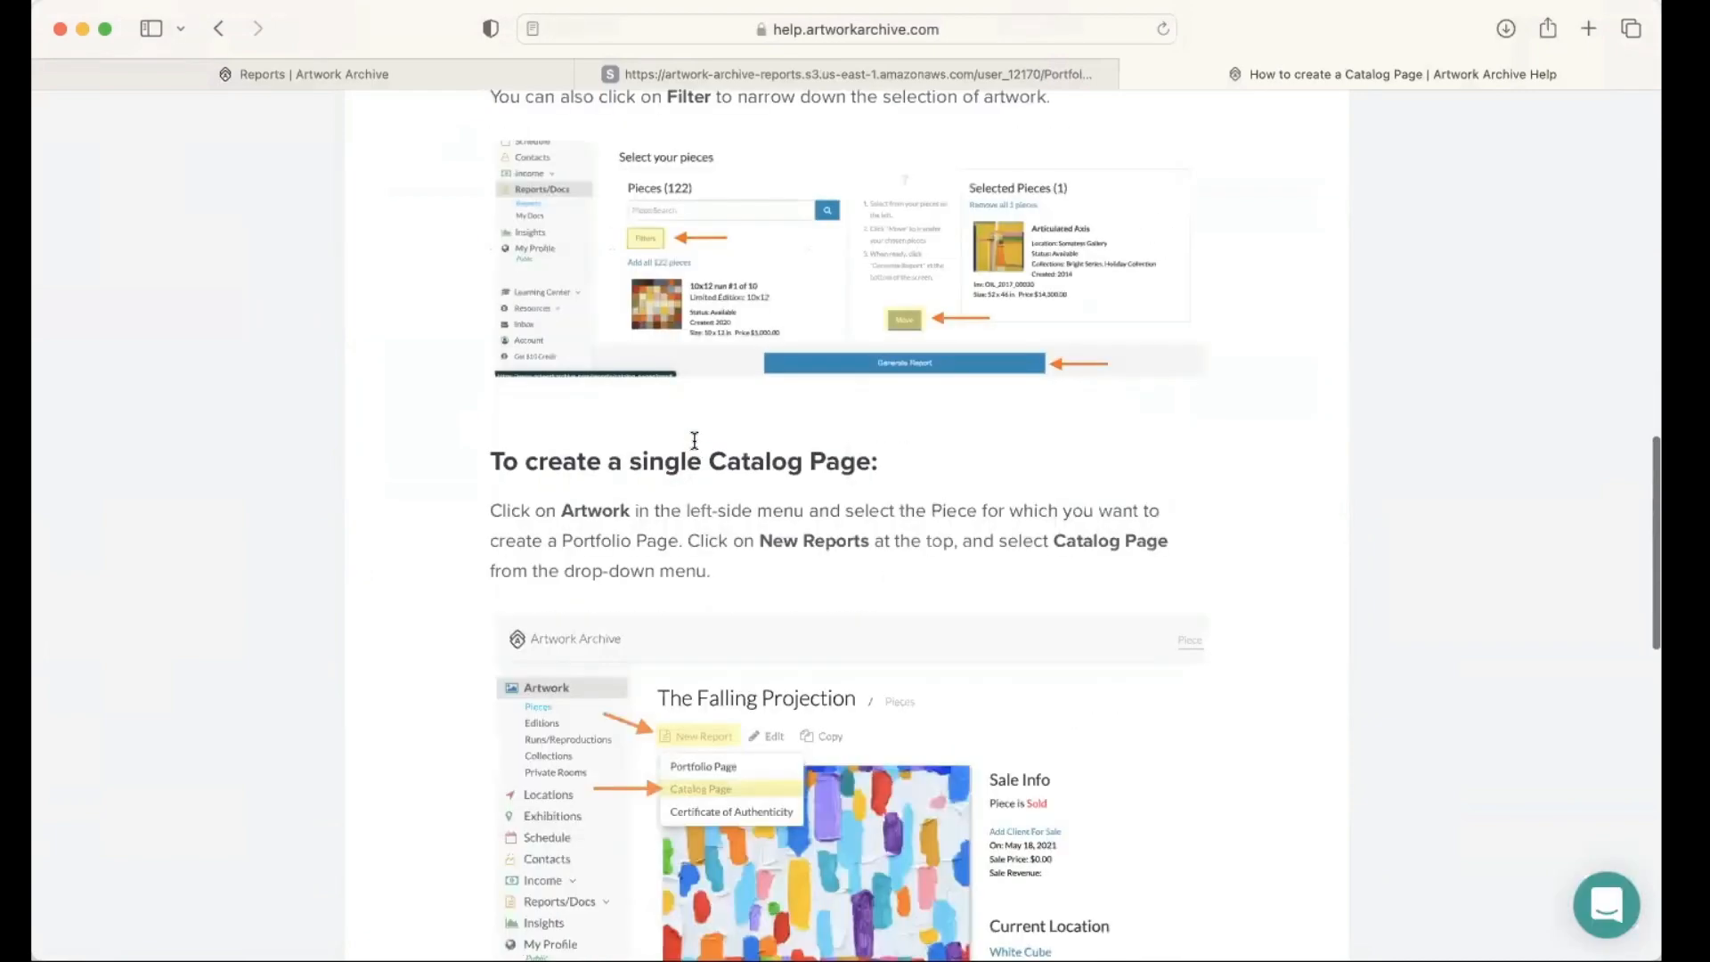
pyautogui.scroll(-1, 694, 440)
pyautogui.scroll(-3, 172, 95)
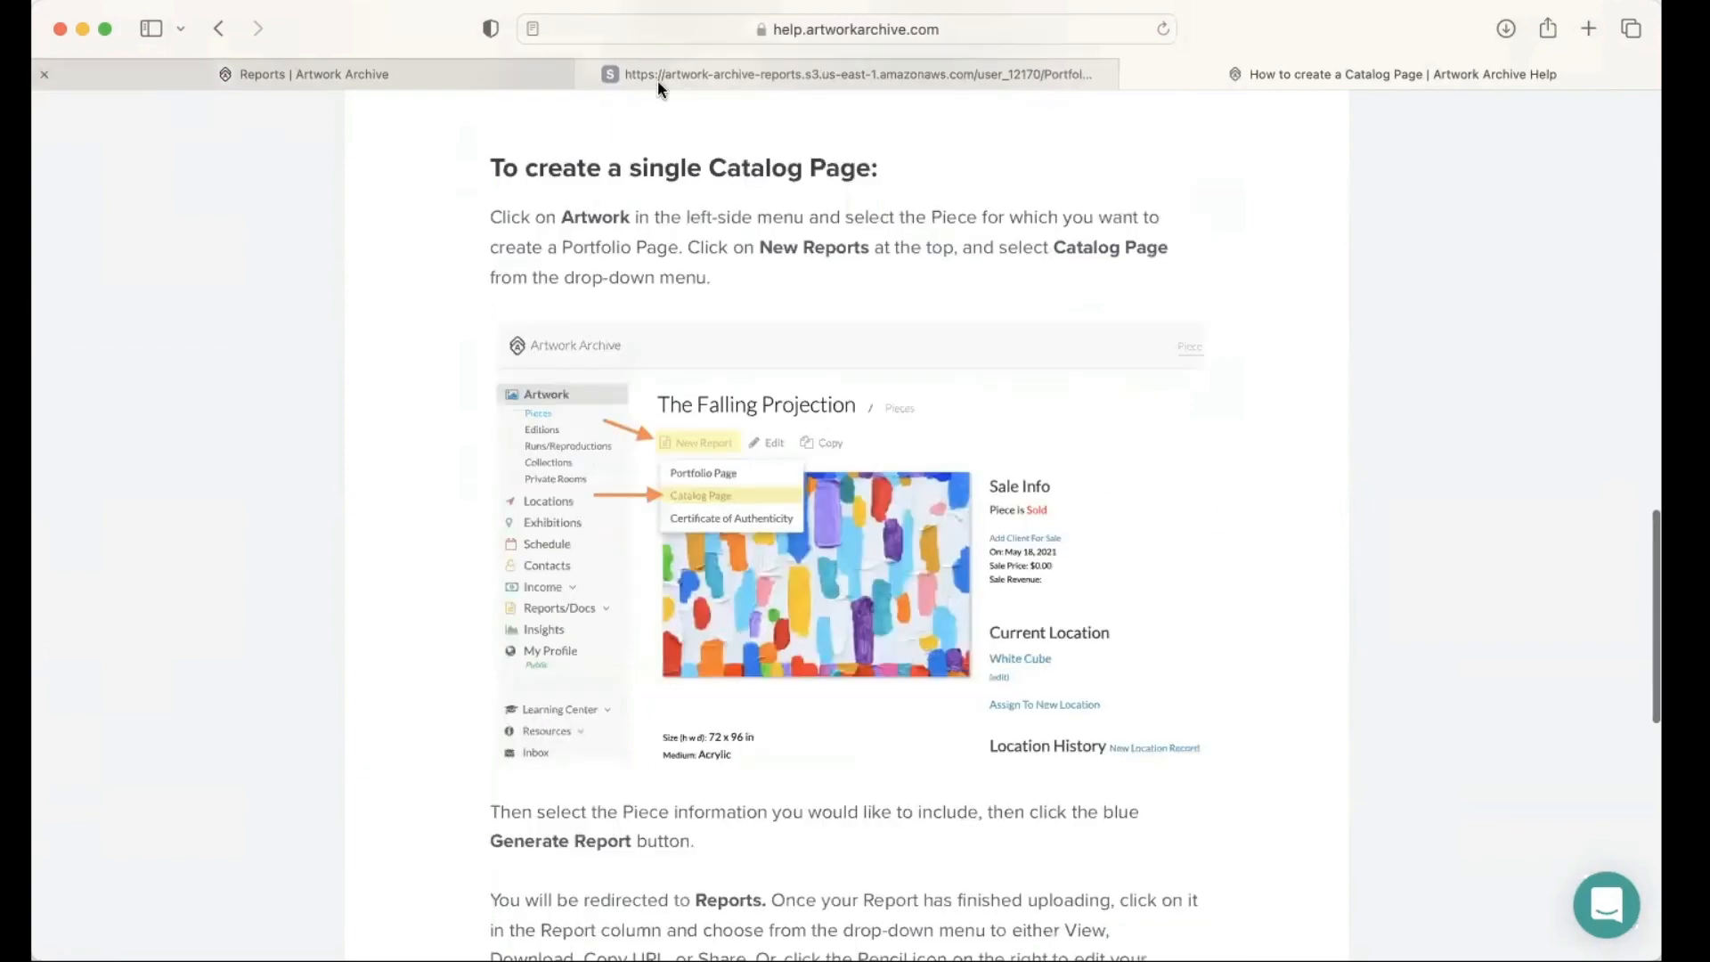
pyautogui.click(421, 78)
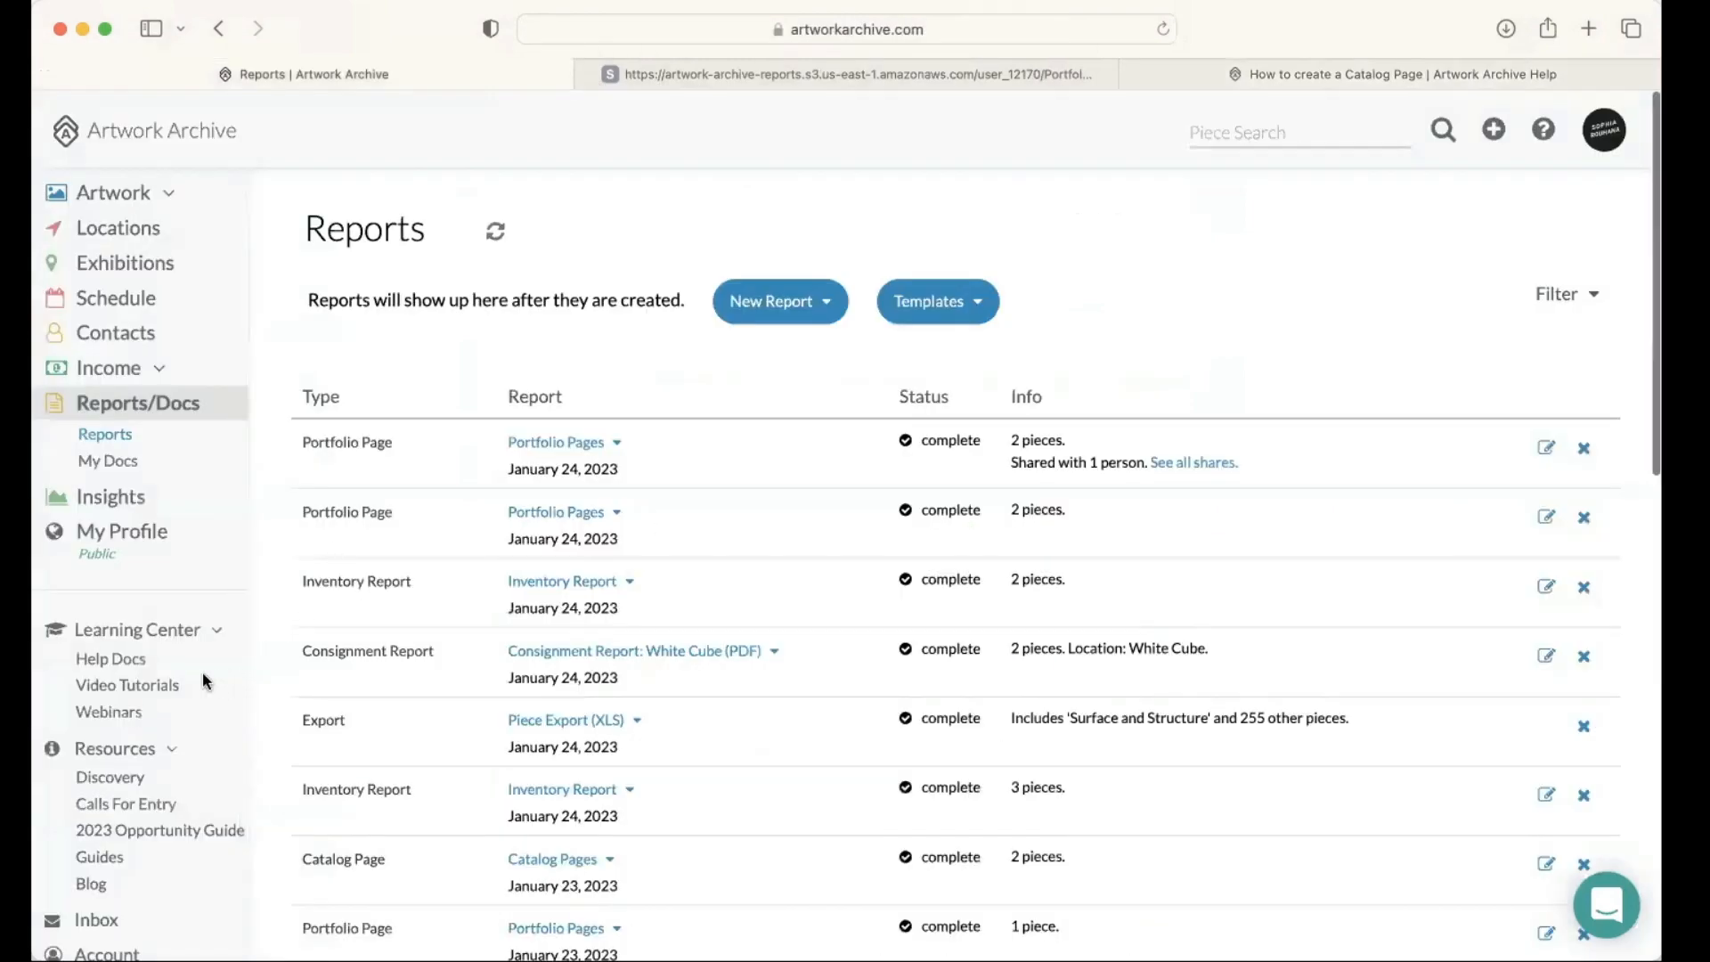
# Step: Open the Video Tutorials collection, look over its getting-started and feature tutorials, and return to the Reports page
pyautogui.click(162, 691)
pyautogui.scroll(-1, 178, 686)
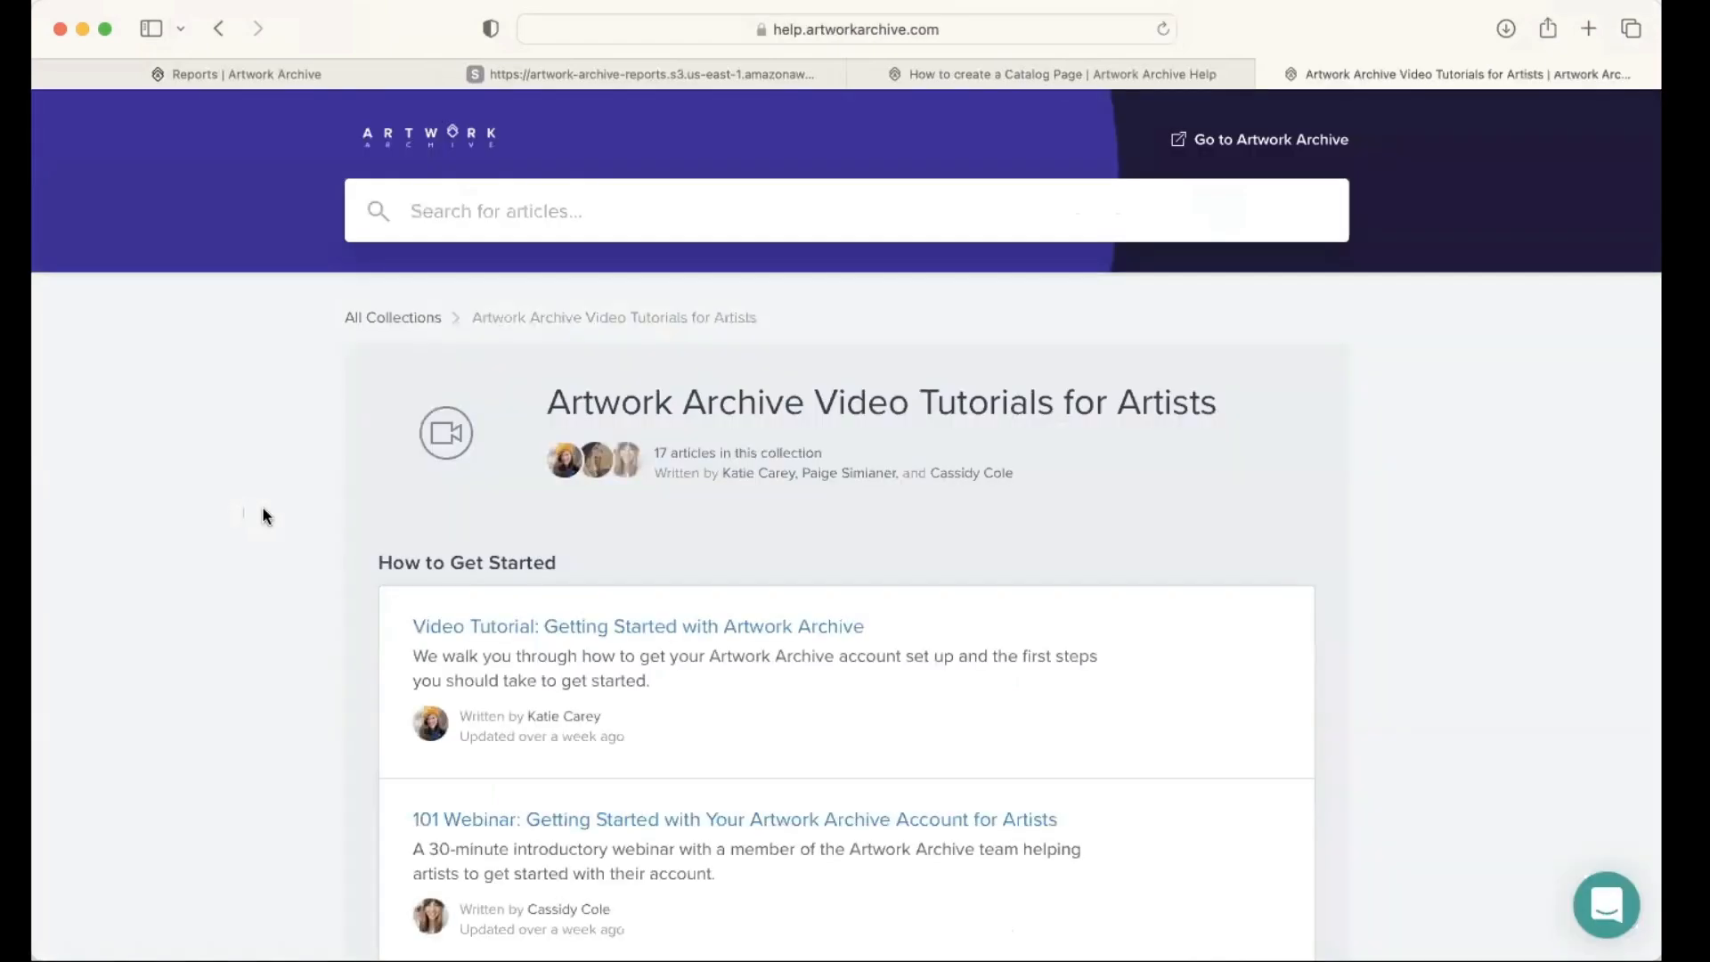
pyautogui.scroll(-2, 264, 515)
pyautogui.scroll(-2, 262, 510)
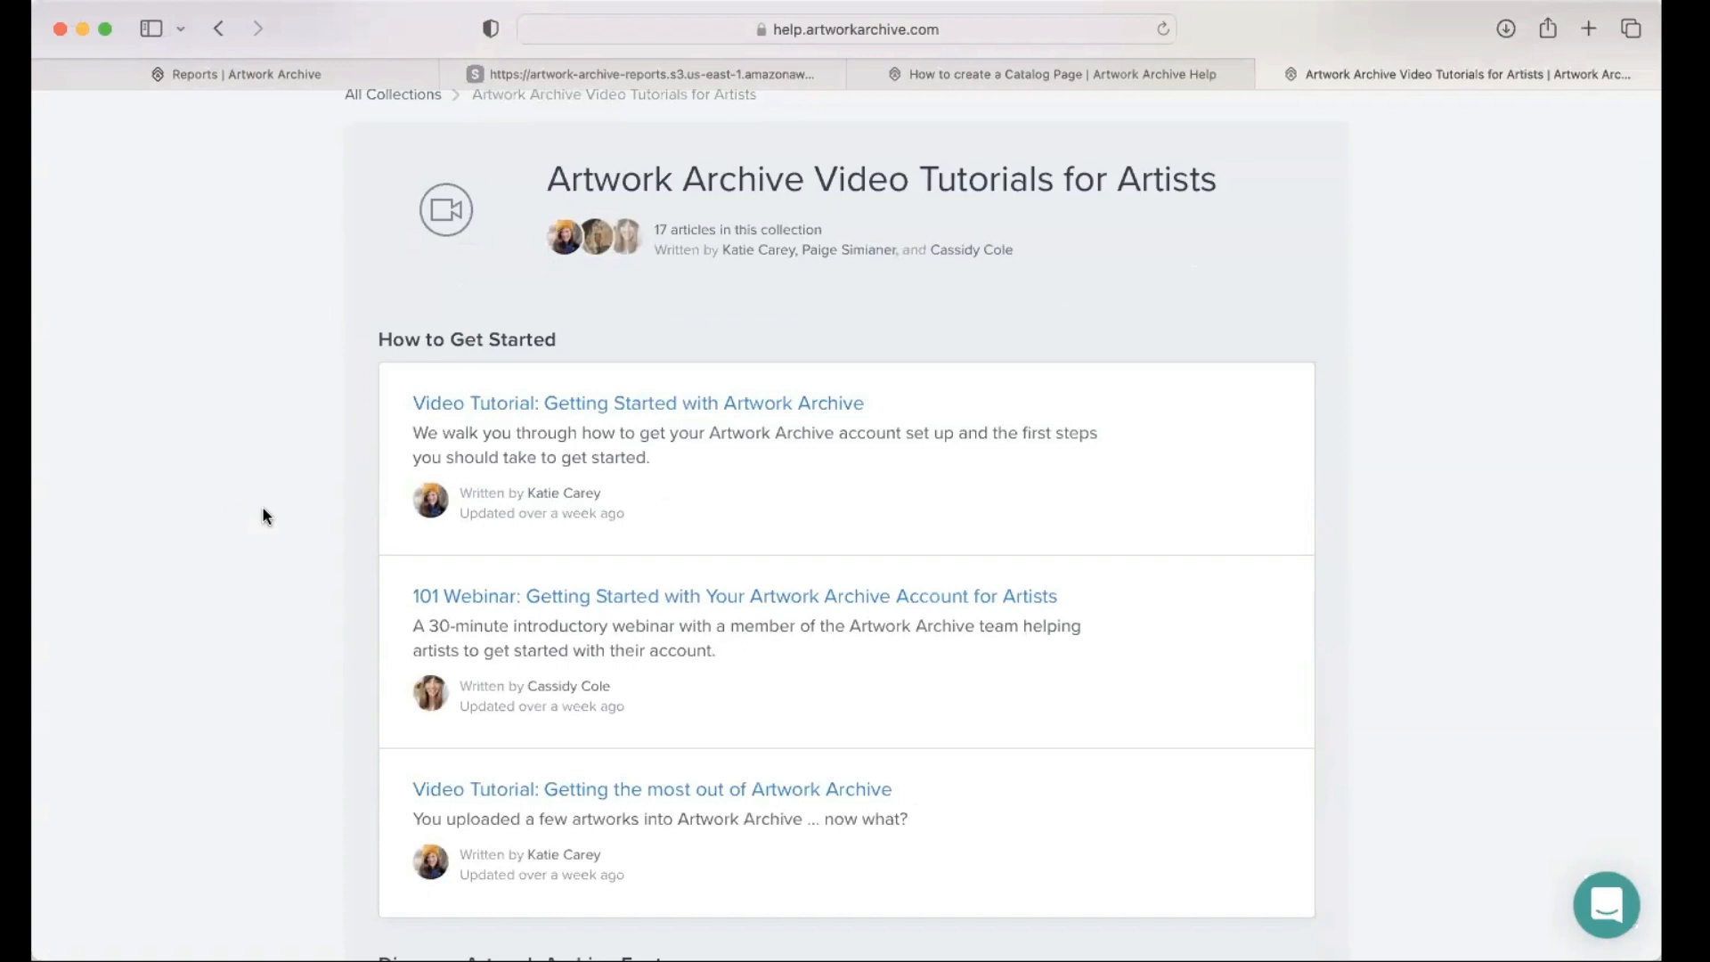
pyautogui.scroll(-3, 274, 492)
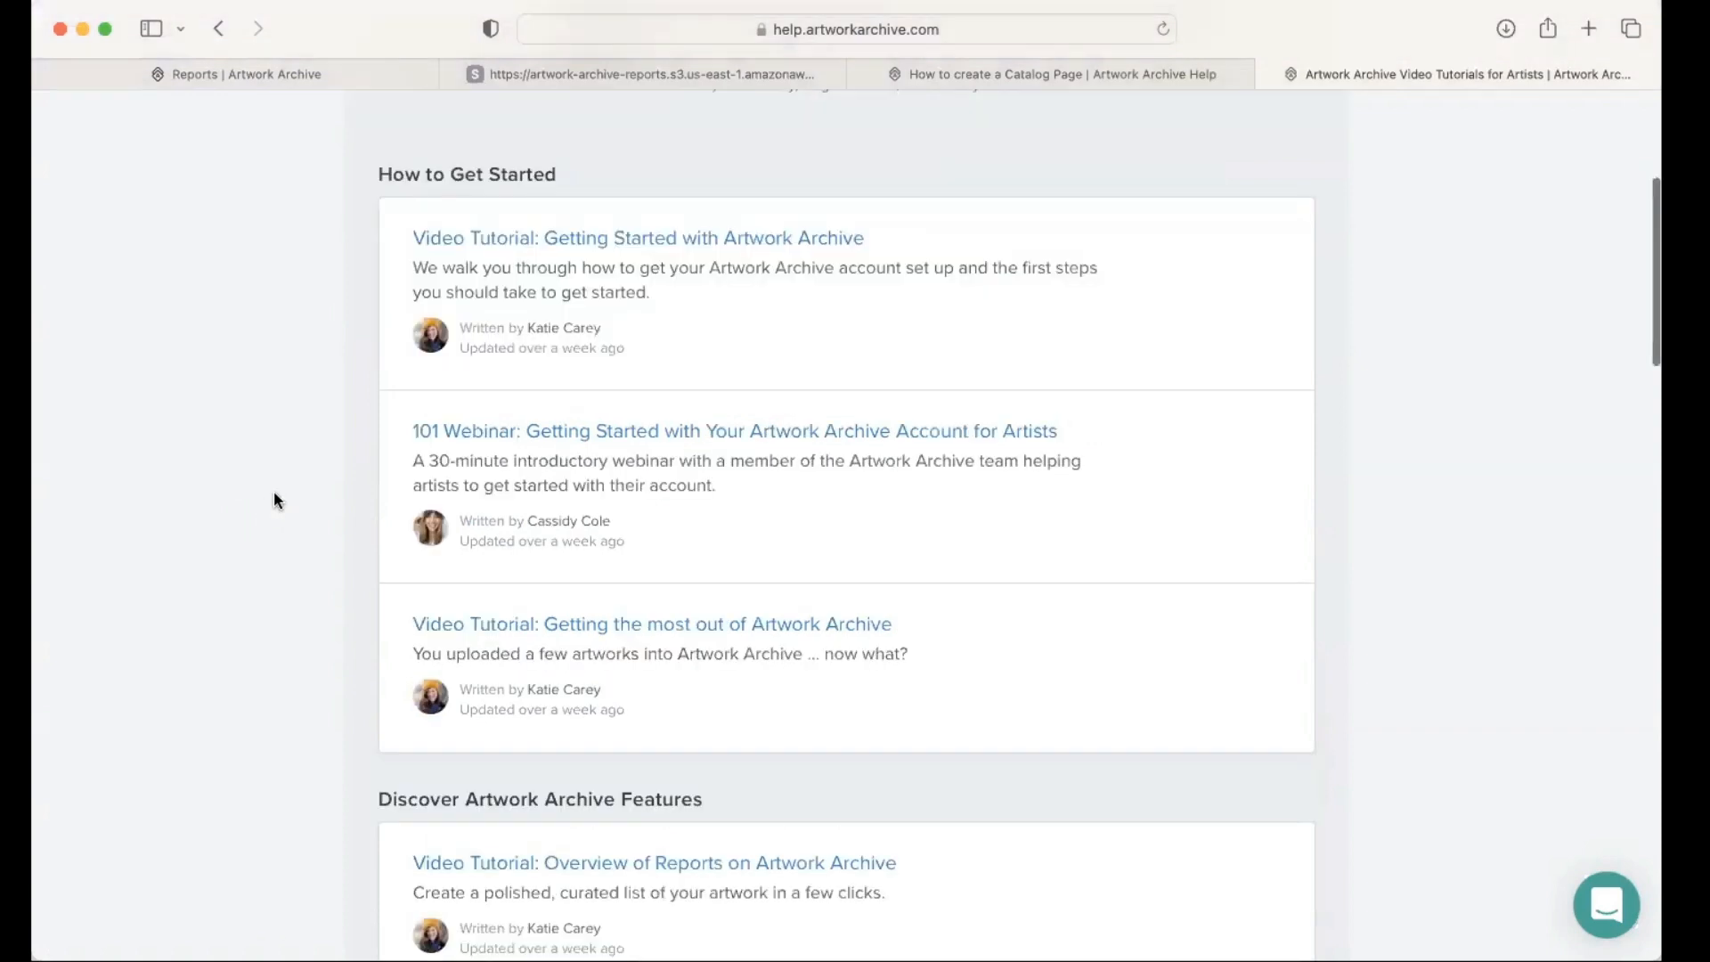
pyautogui.scroll(-5, 274, 500)
pyautogui.scroll(-3, 272, 502)
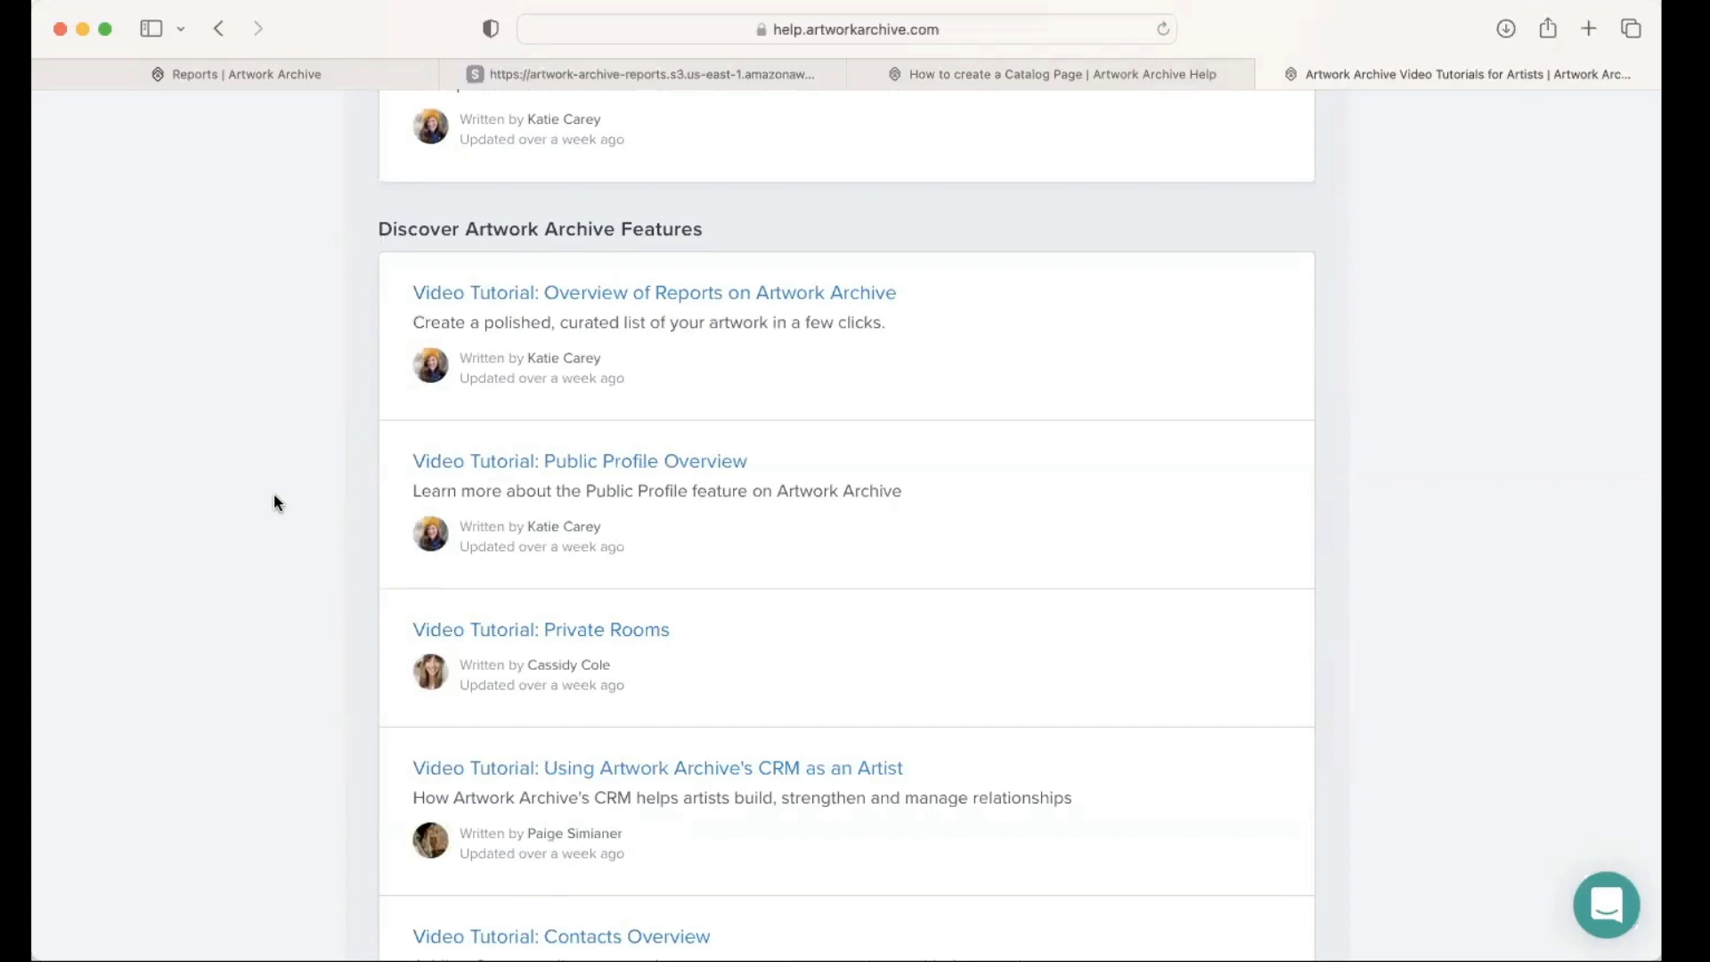
pyautogui.scroll(-6, 274, 499)
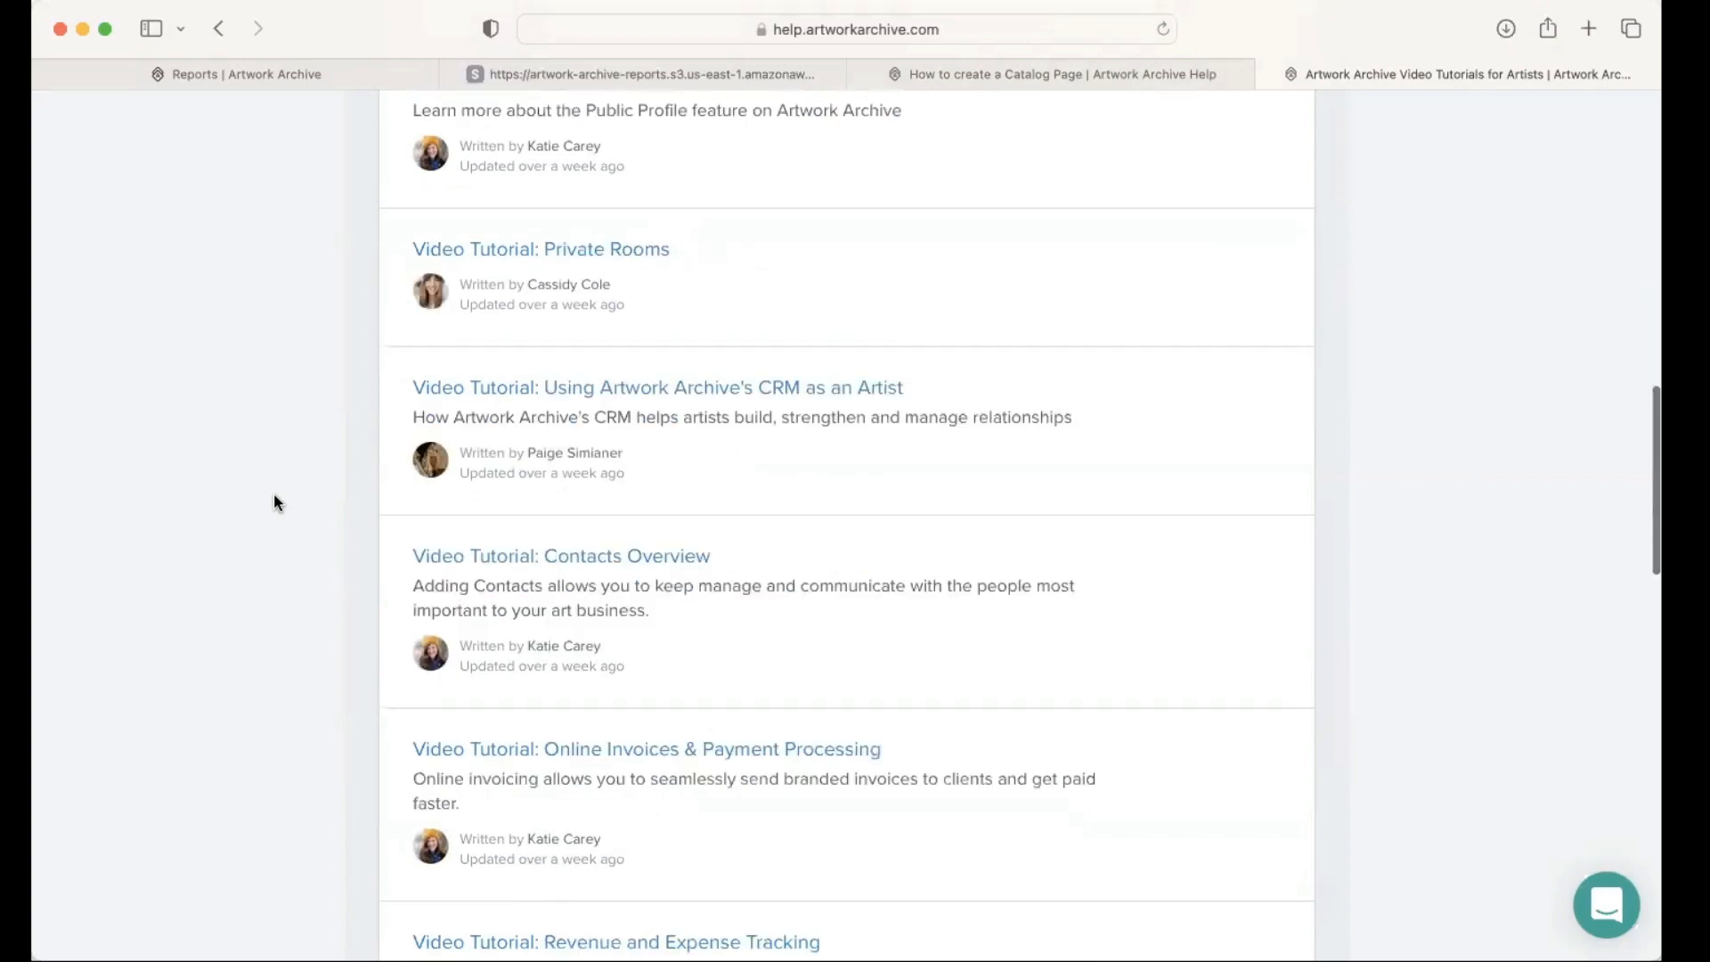
pyautogui.click(308, 74)
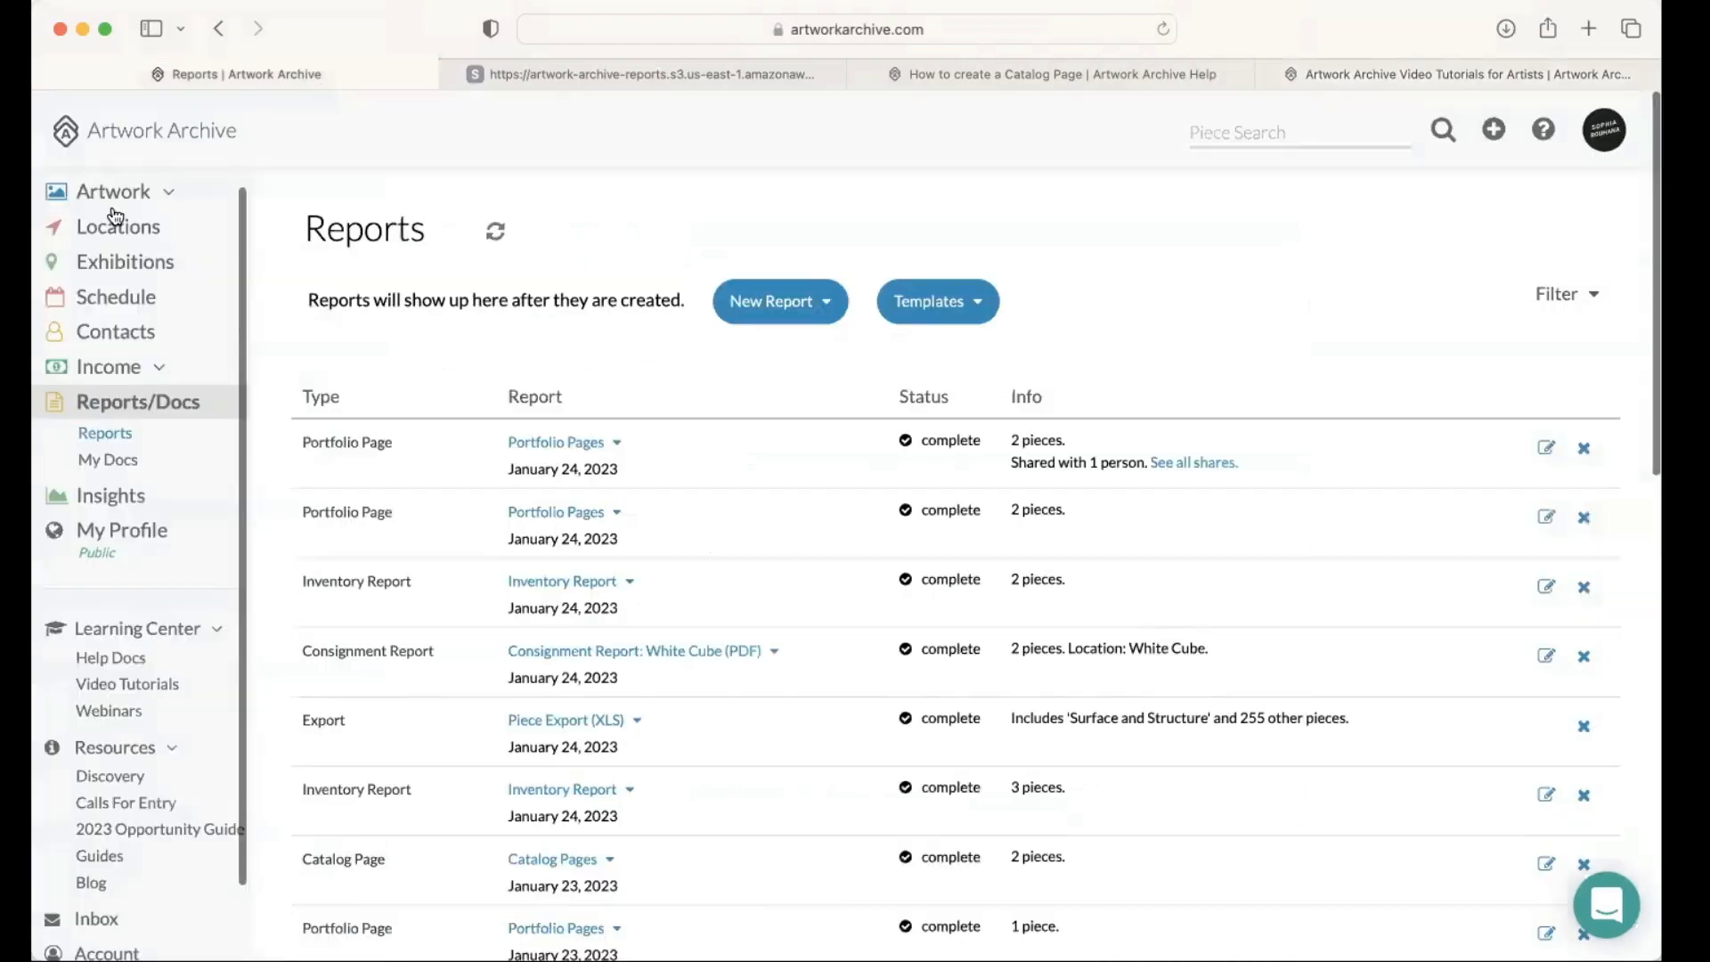
# Step: Open the Pieces list, check which report types can be created from it, and go back to Reports
pyautogui.click(112, 194)
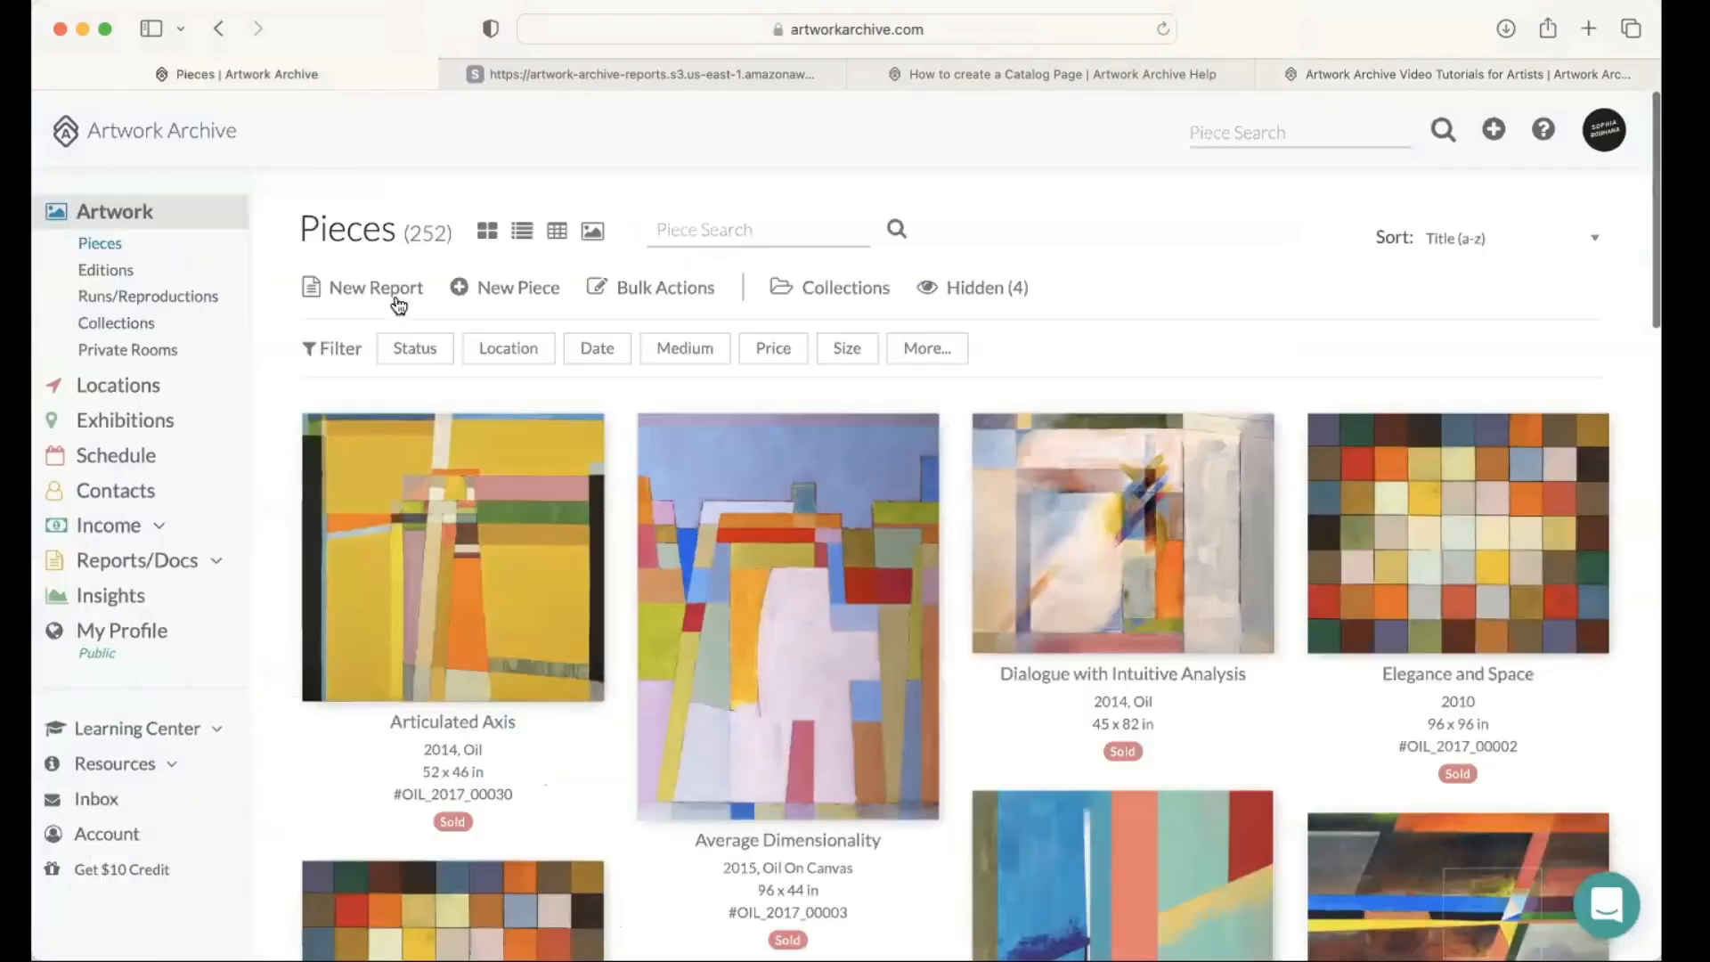
pyautogui.click(397, 290)
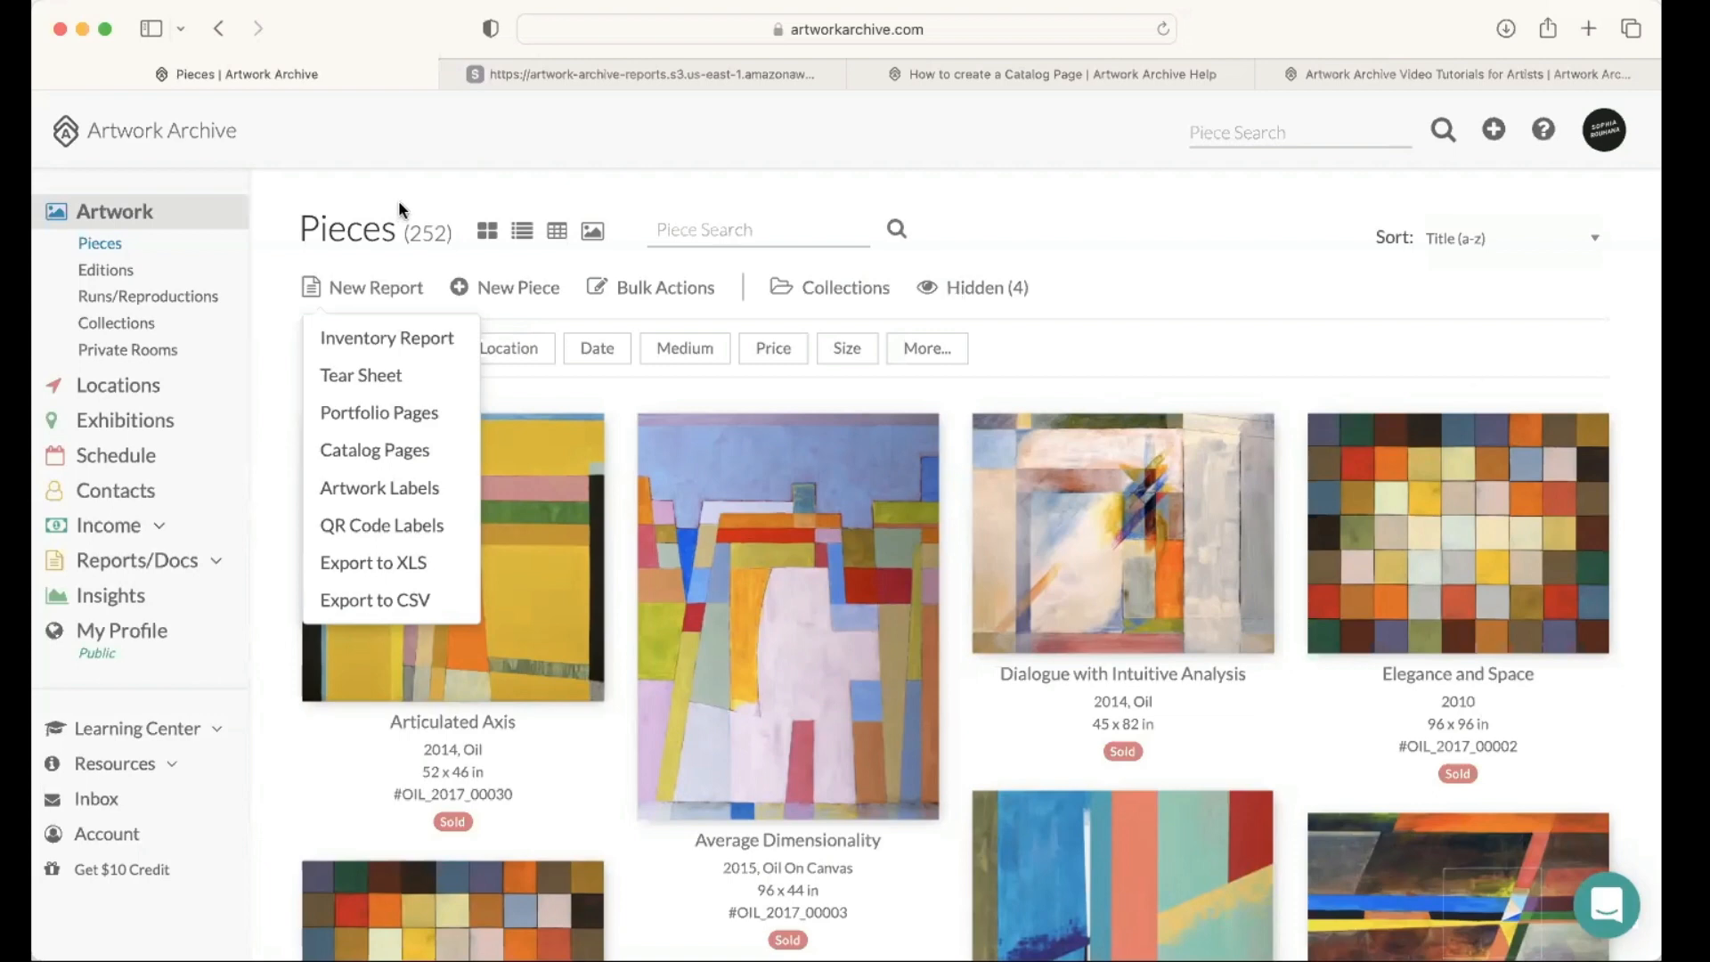
pyautogui.click(138, 244)
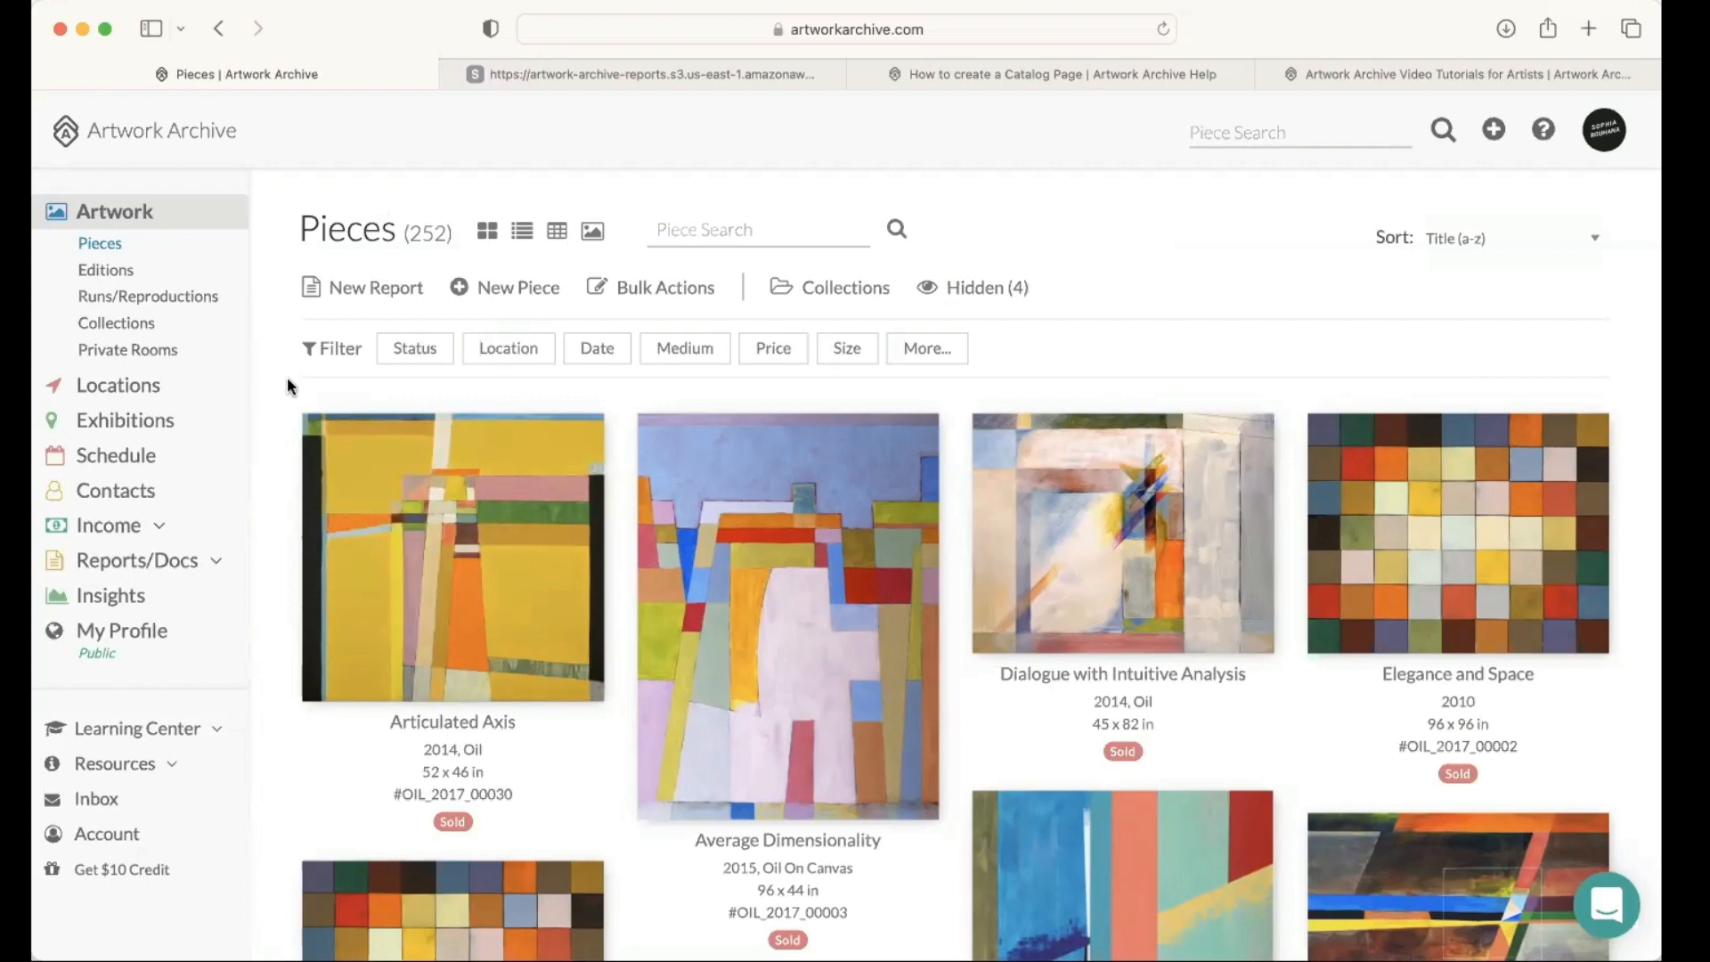
pyautogui.click(374, 289)
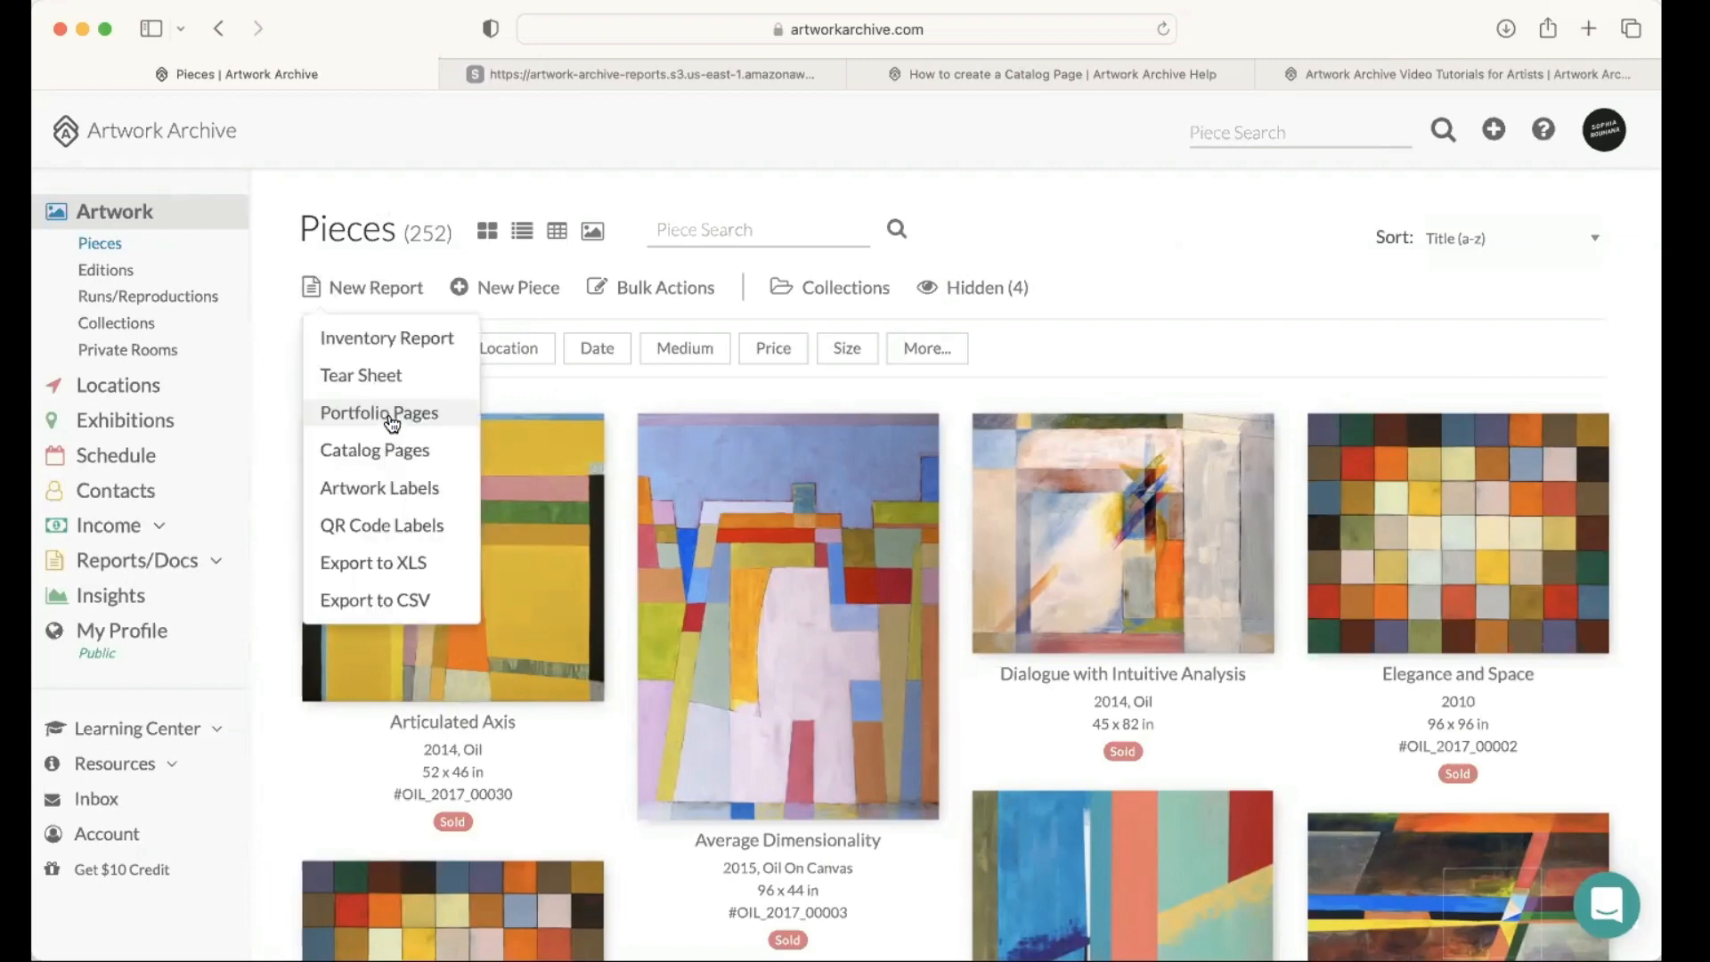
pyautogui.click(531, 347)
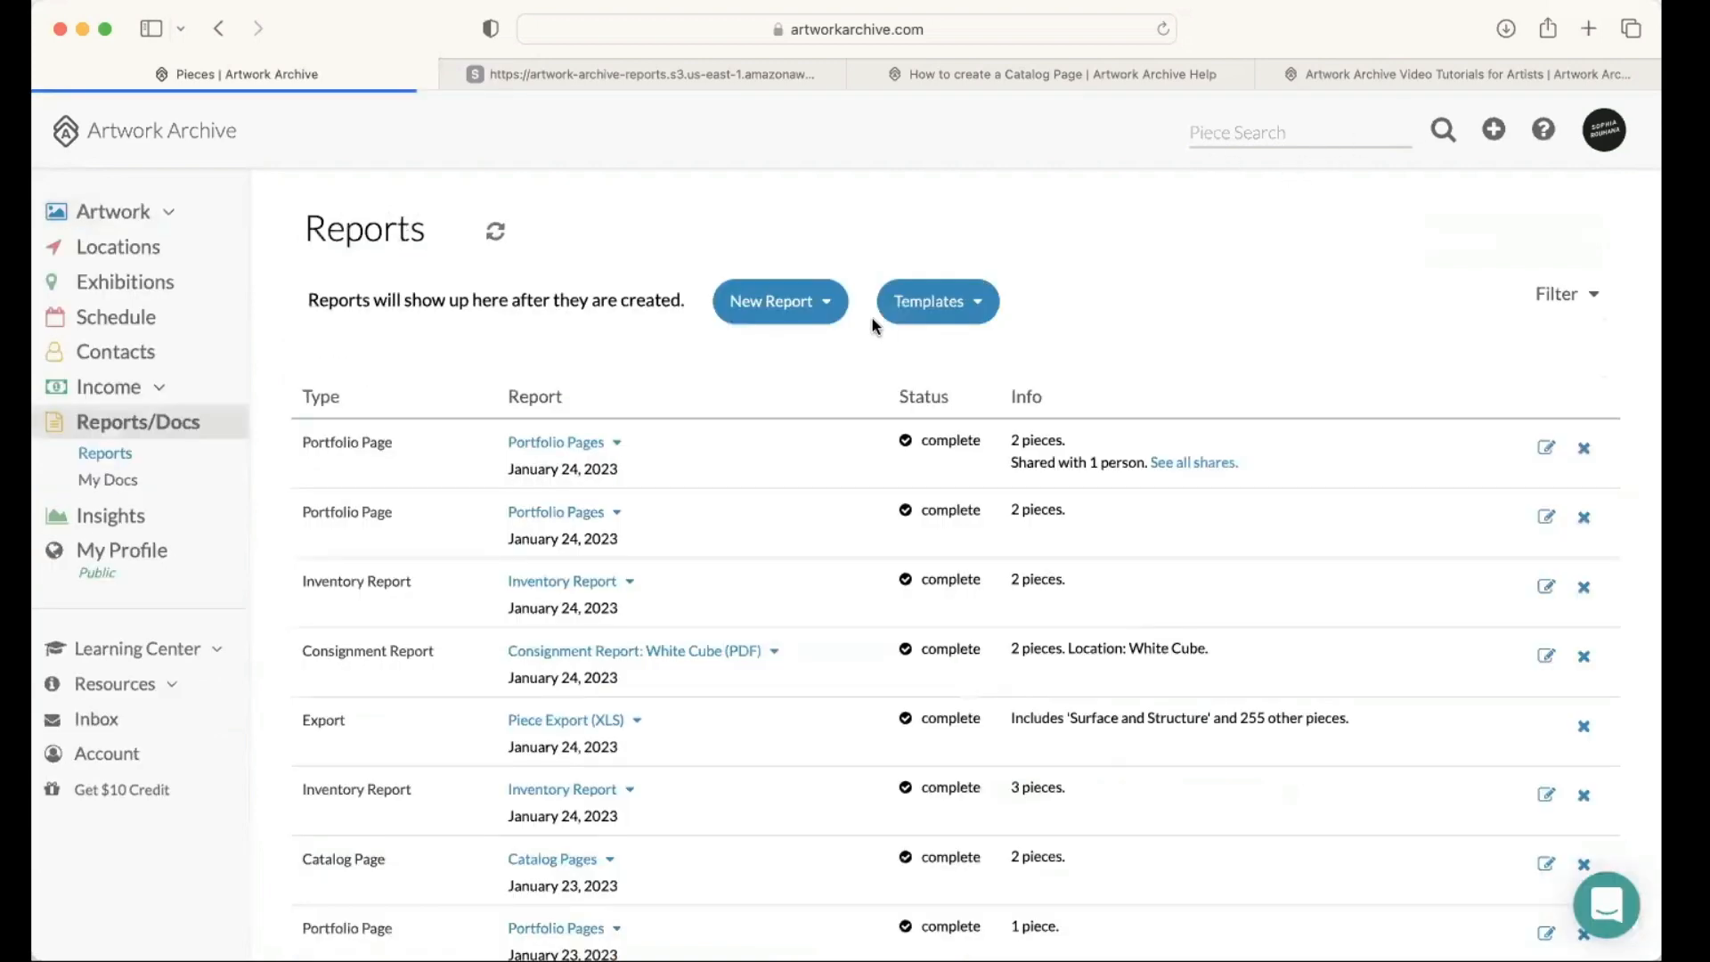
# Step: Open a report from the unnamed Inventory Report template and look over its preset options
pyautogui.click(951, 305)
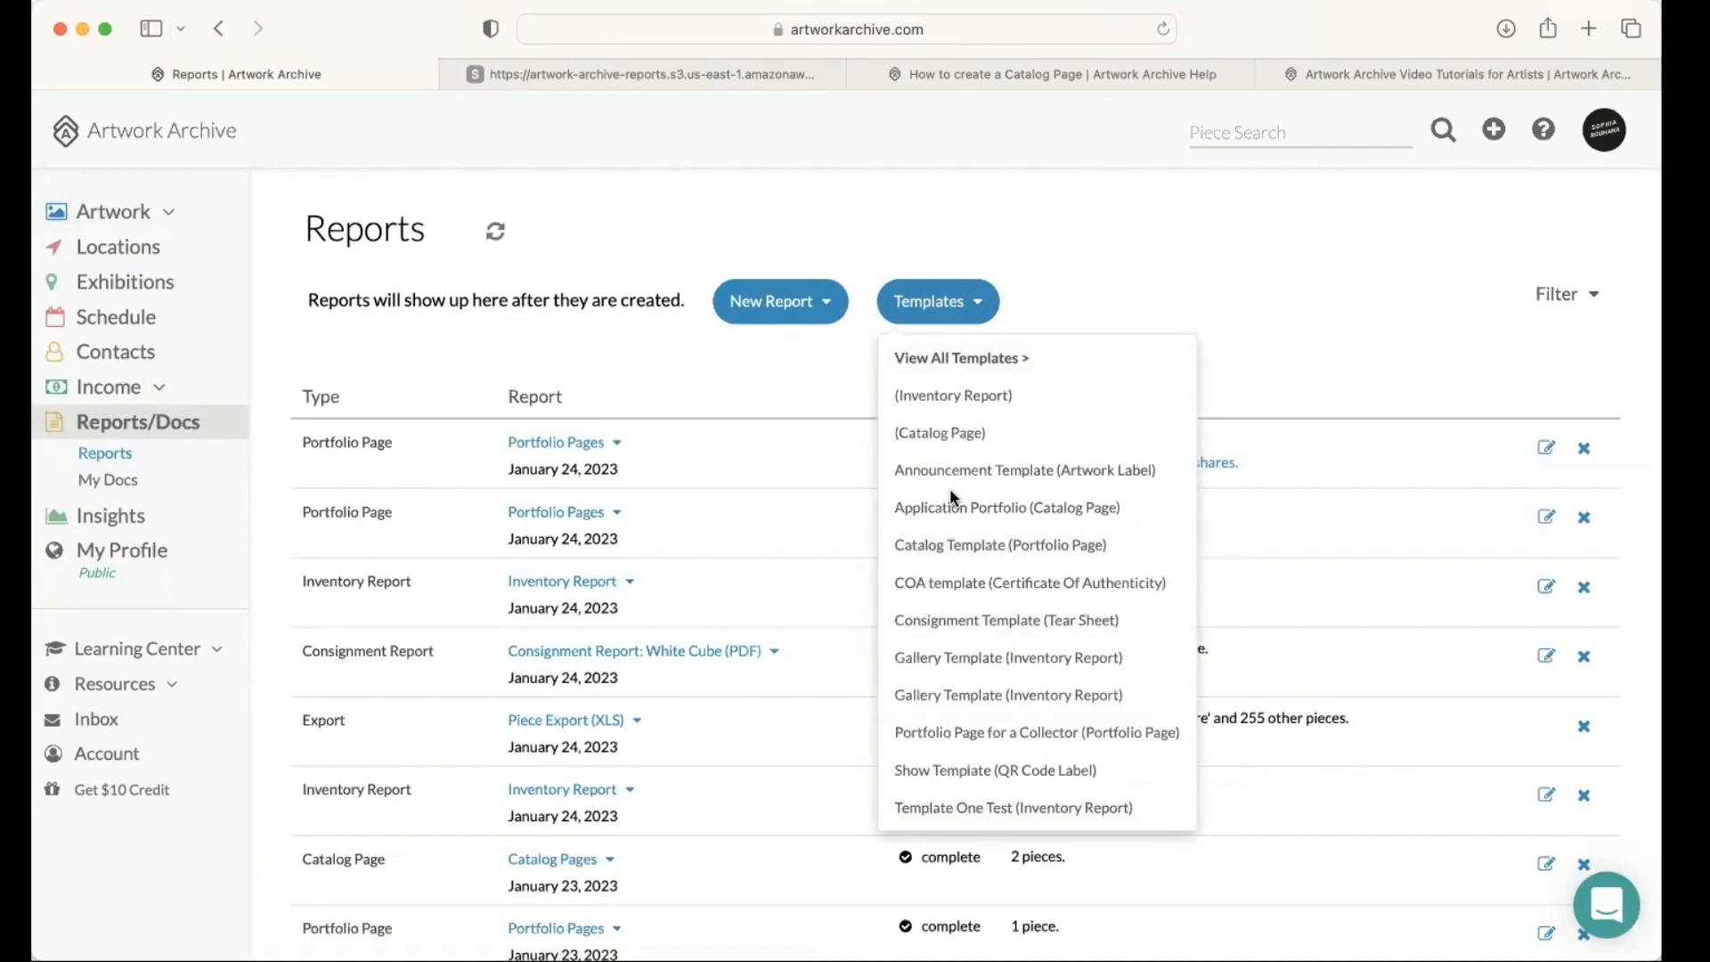
pyautogui.click(953, 397)
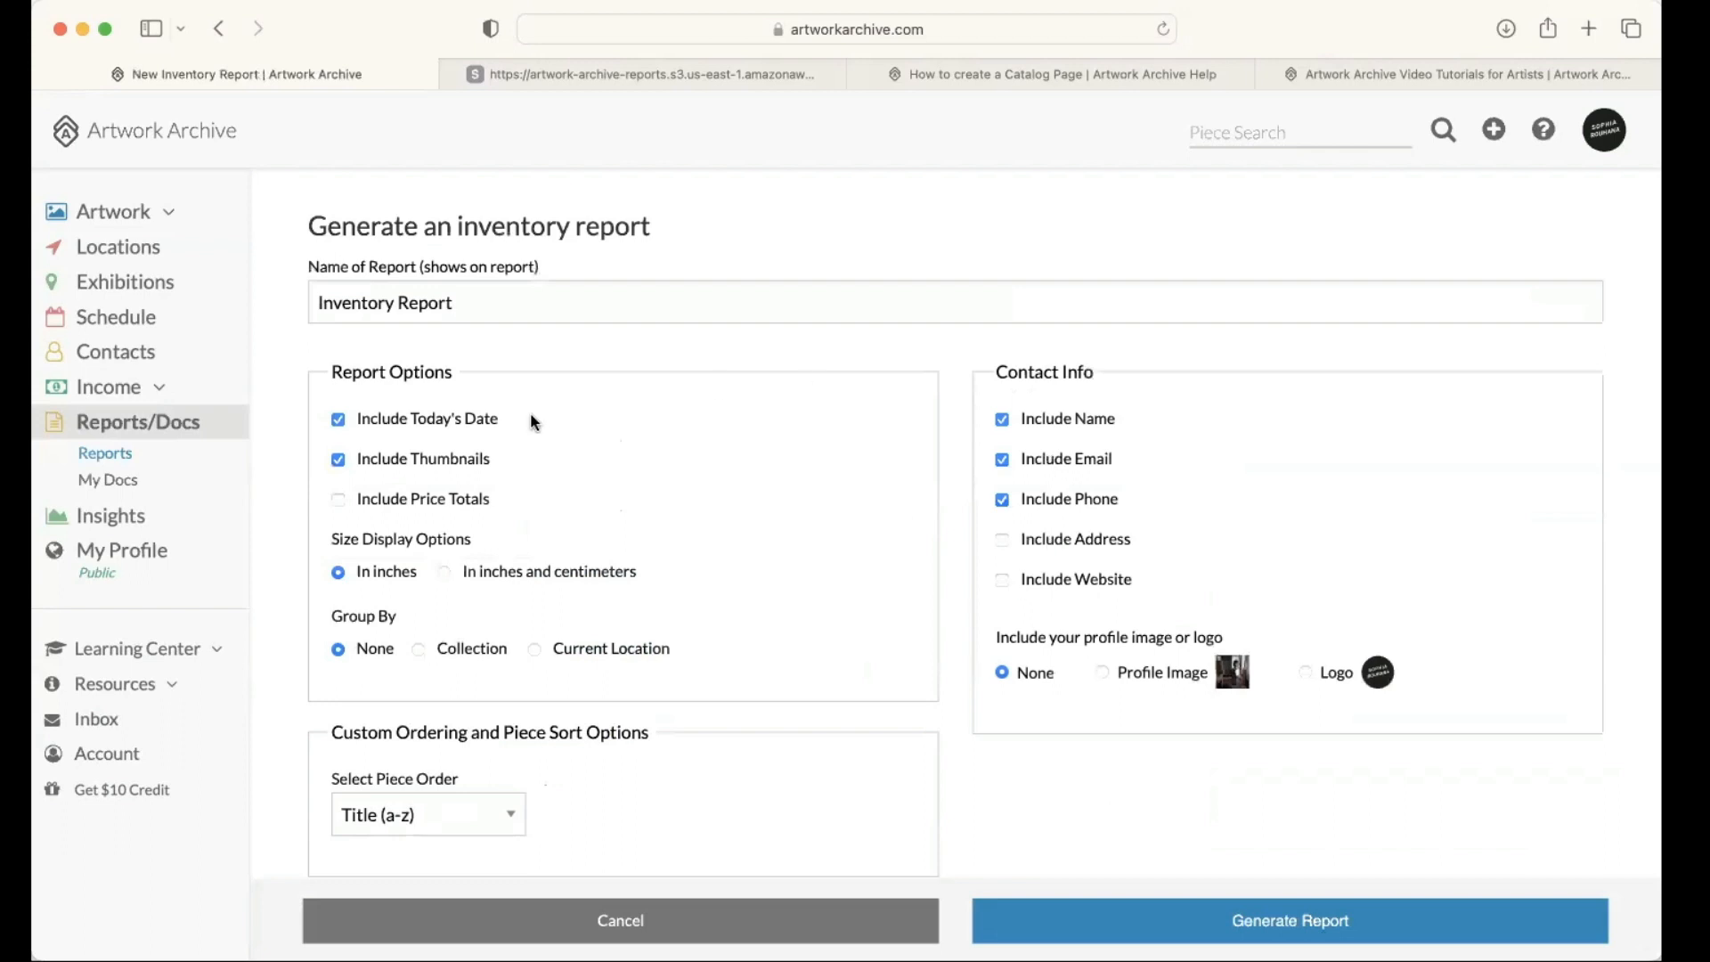
pyautogui.scroll(-3, 591, 491)
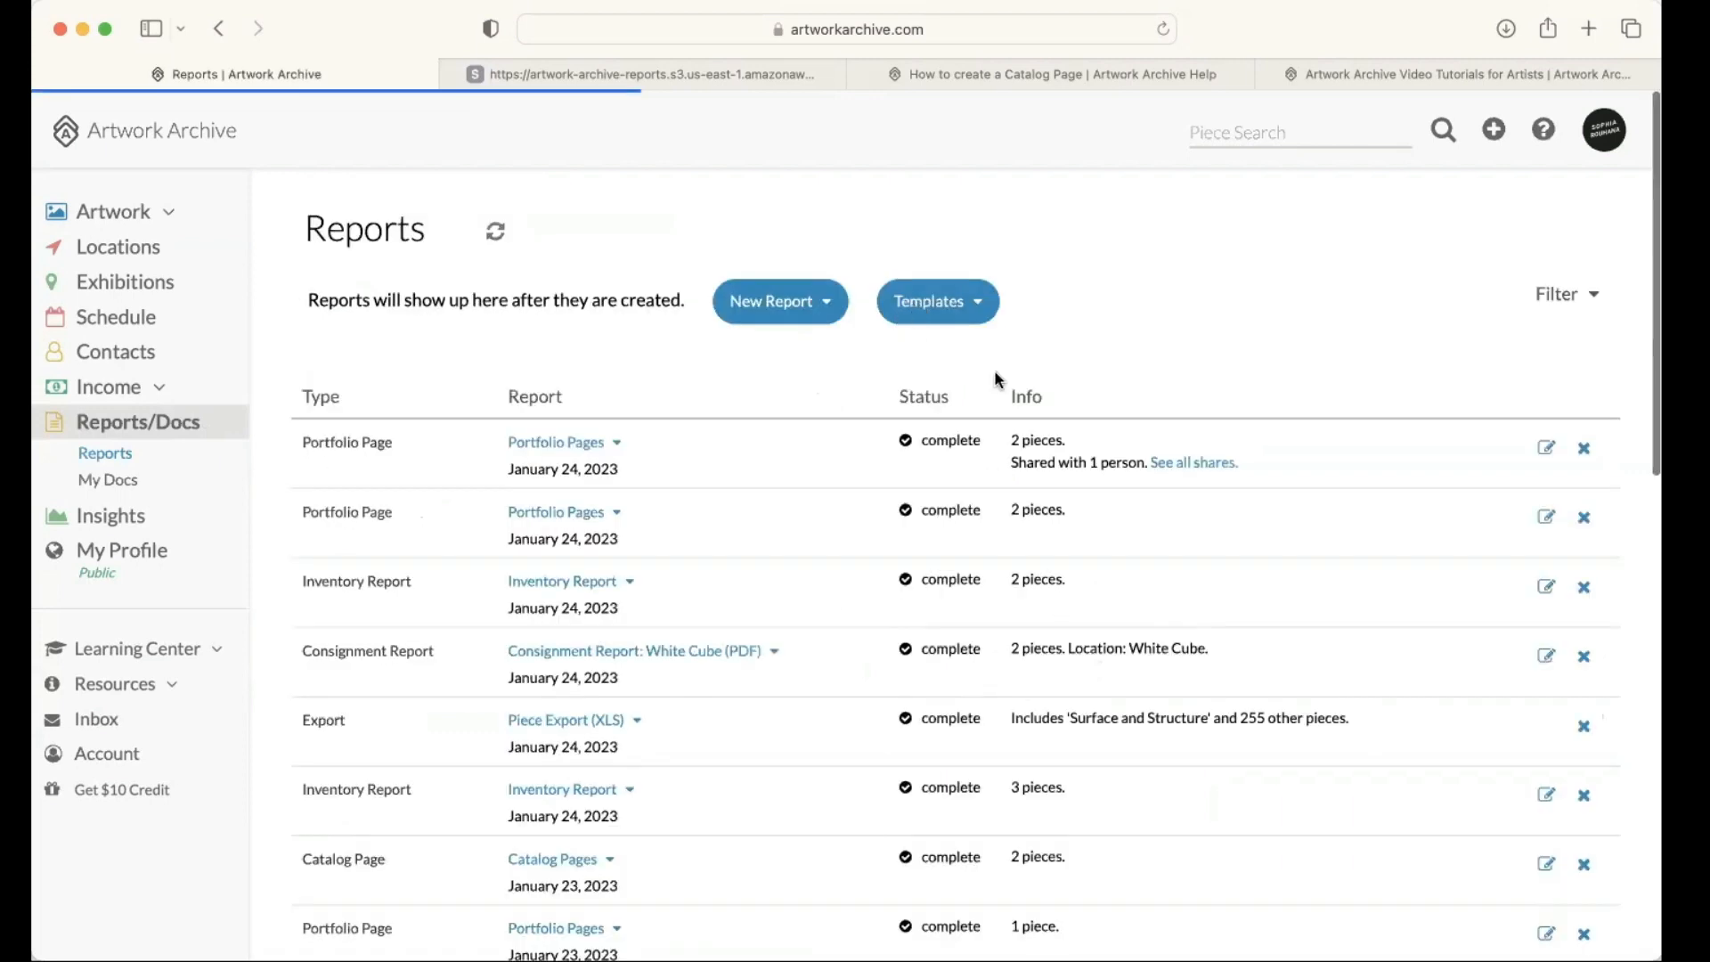
# Step: Check the saved report templates, start a new inventory report without a template, and examine its report, contact, design and data options
pyautogui.click(975, 307)
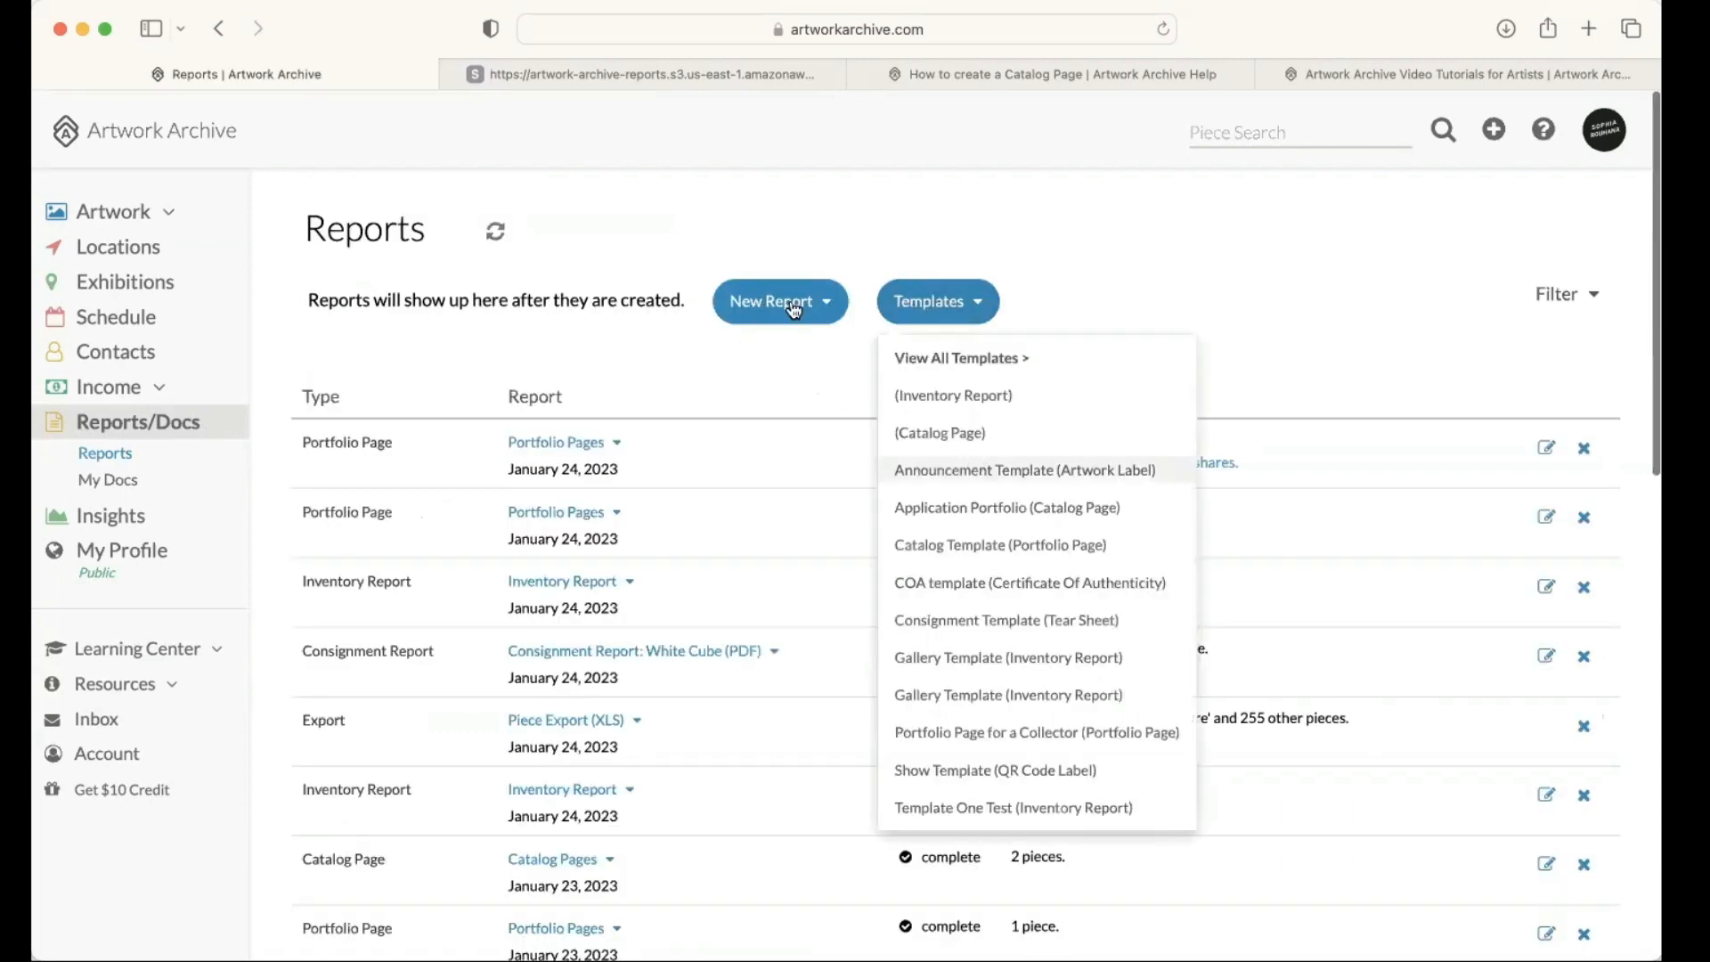
pyautogui.click(780, 460)
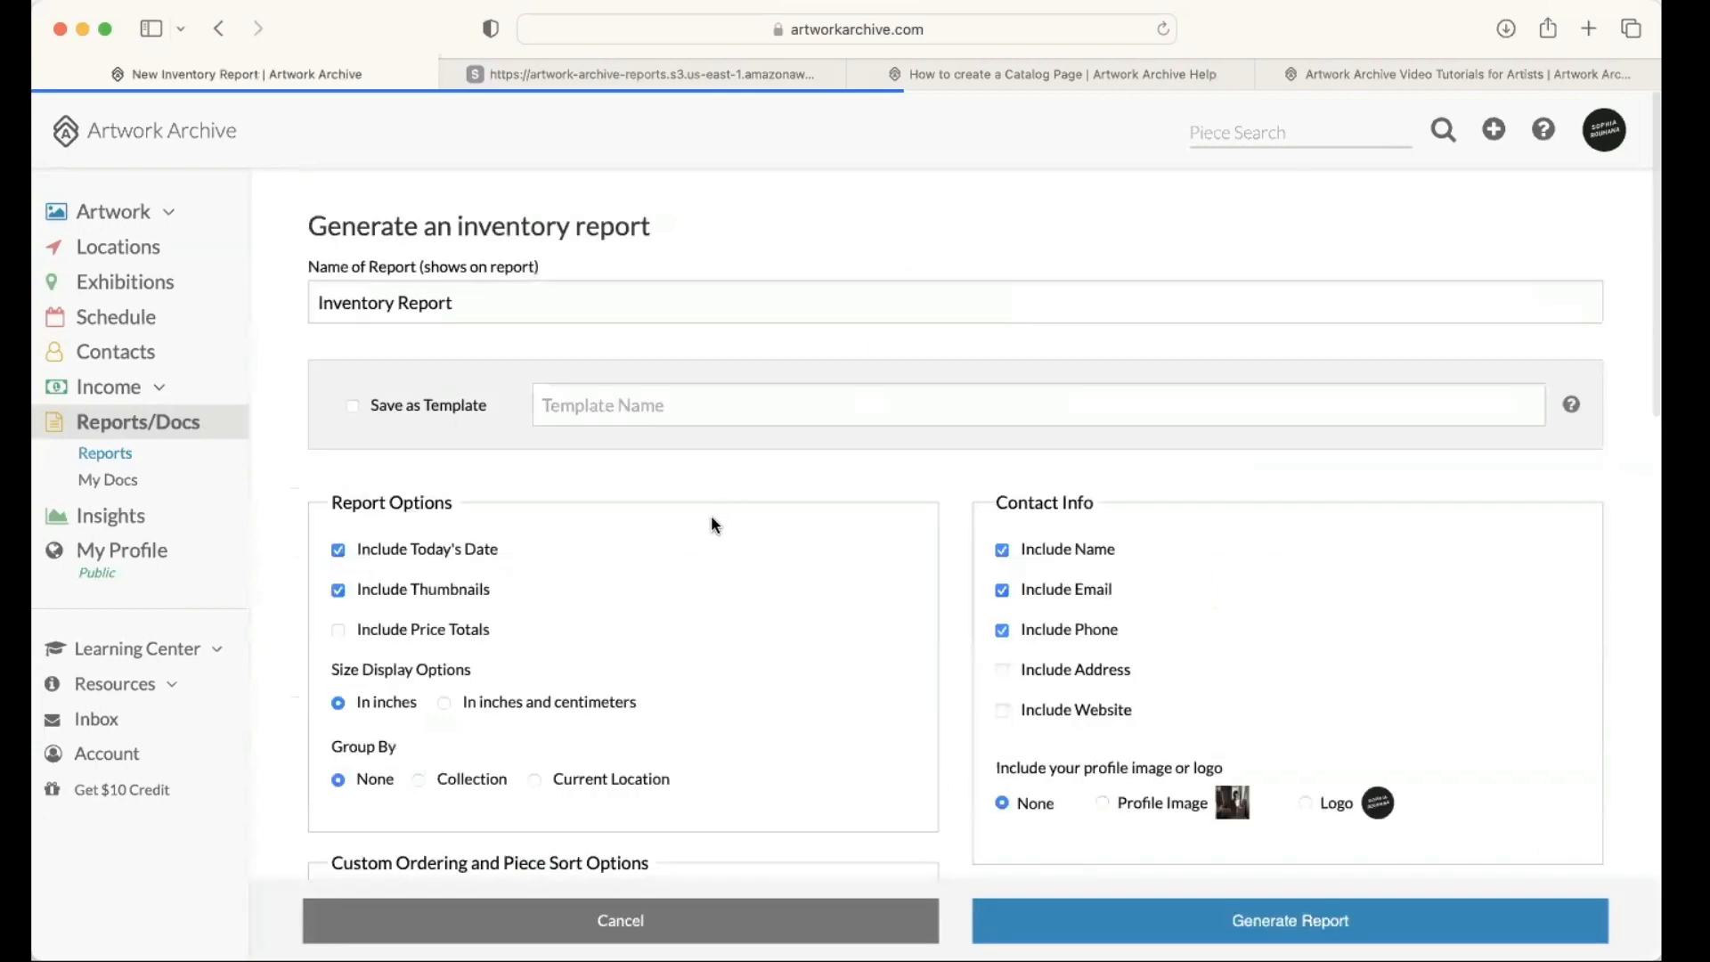
pyautogui.scroll(-2, 712, 517)
pyautogui.scroll(-3, 814, 567)
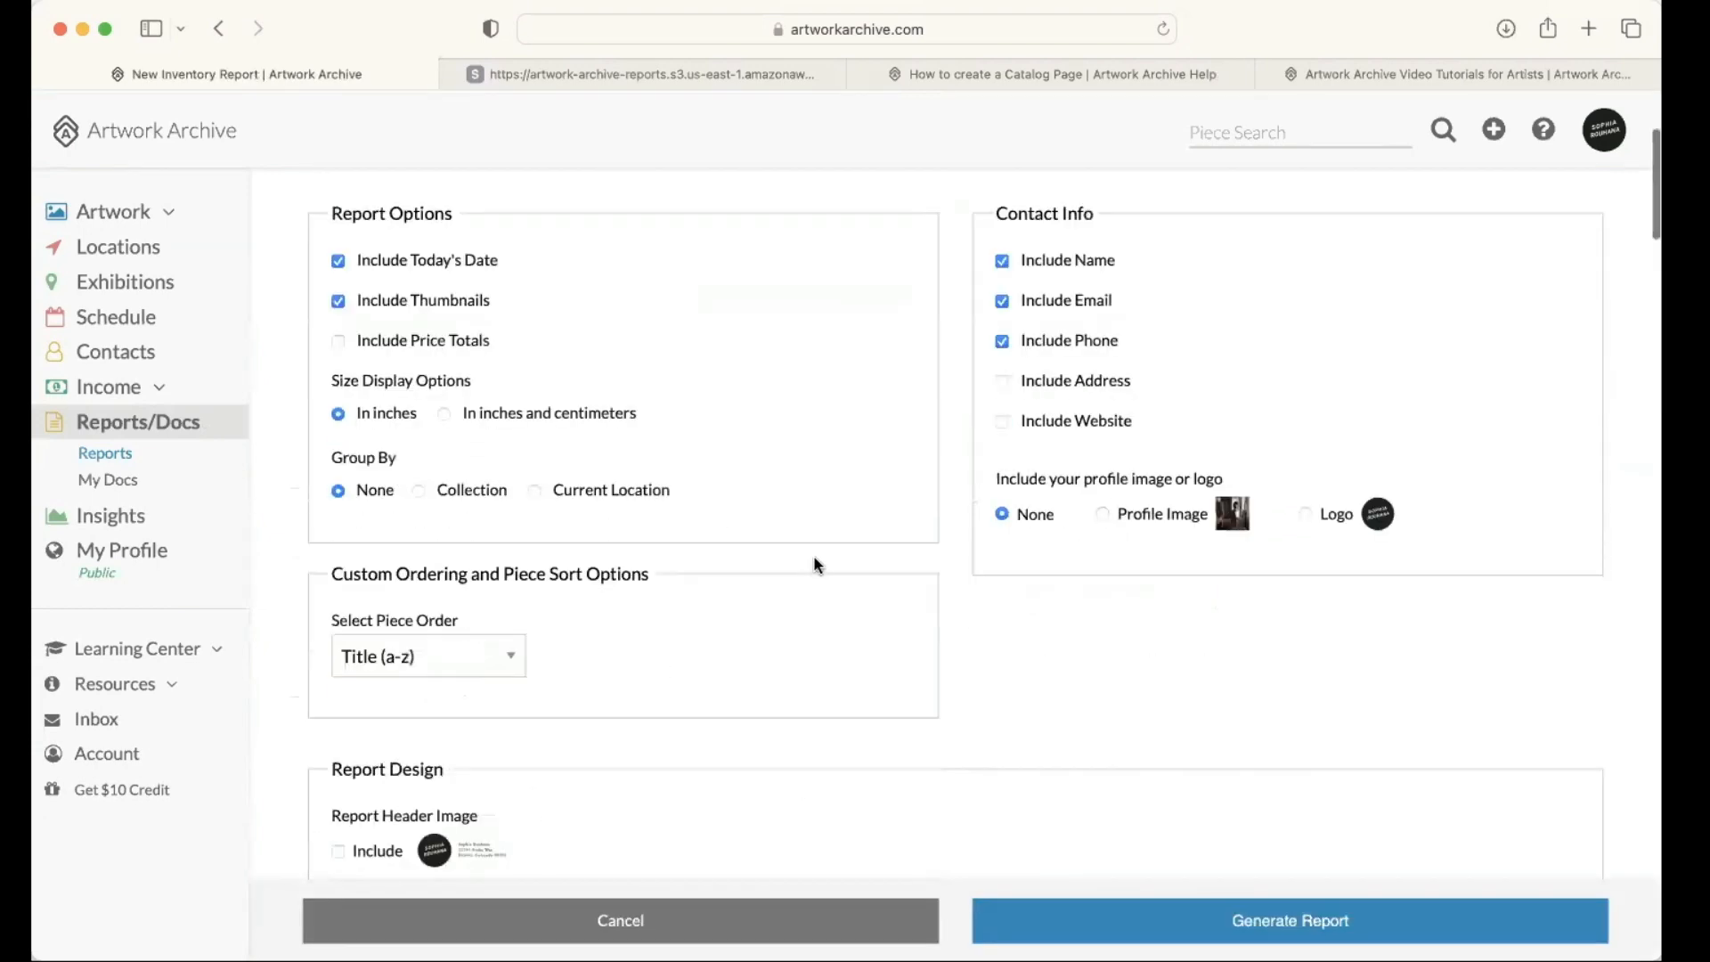
pyautogui.scroll(-5, 814, 565)
pyautogui.scroll(-7, 818, 565)
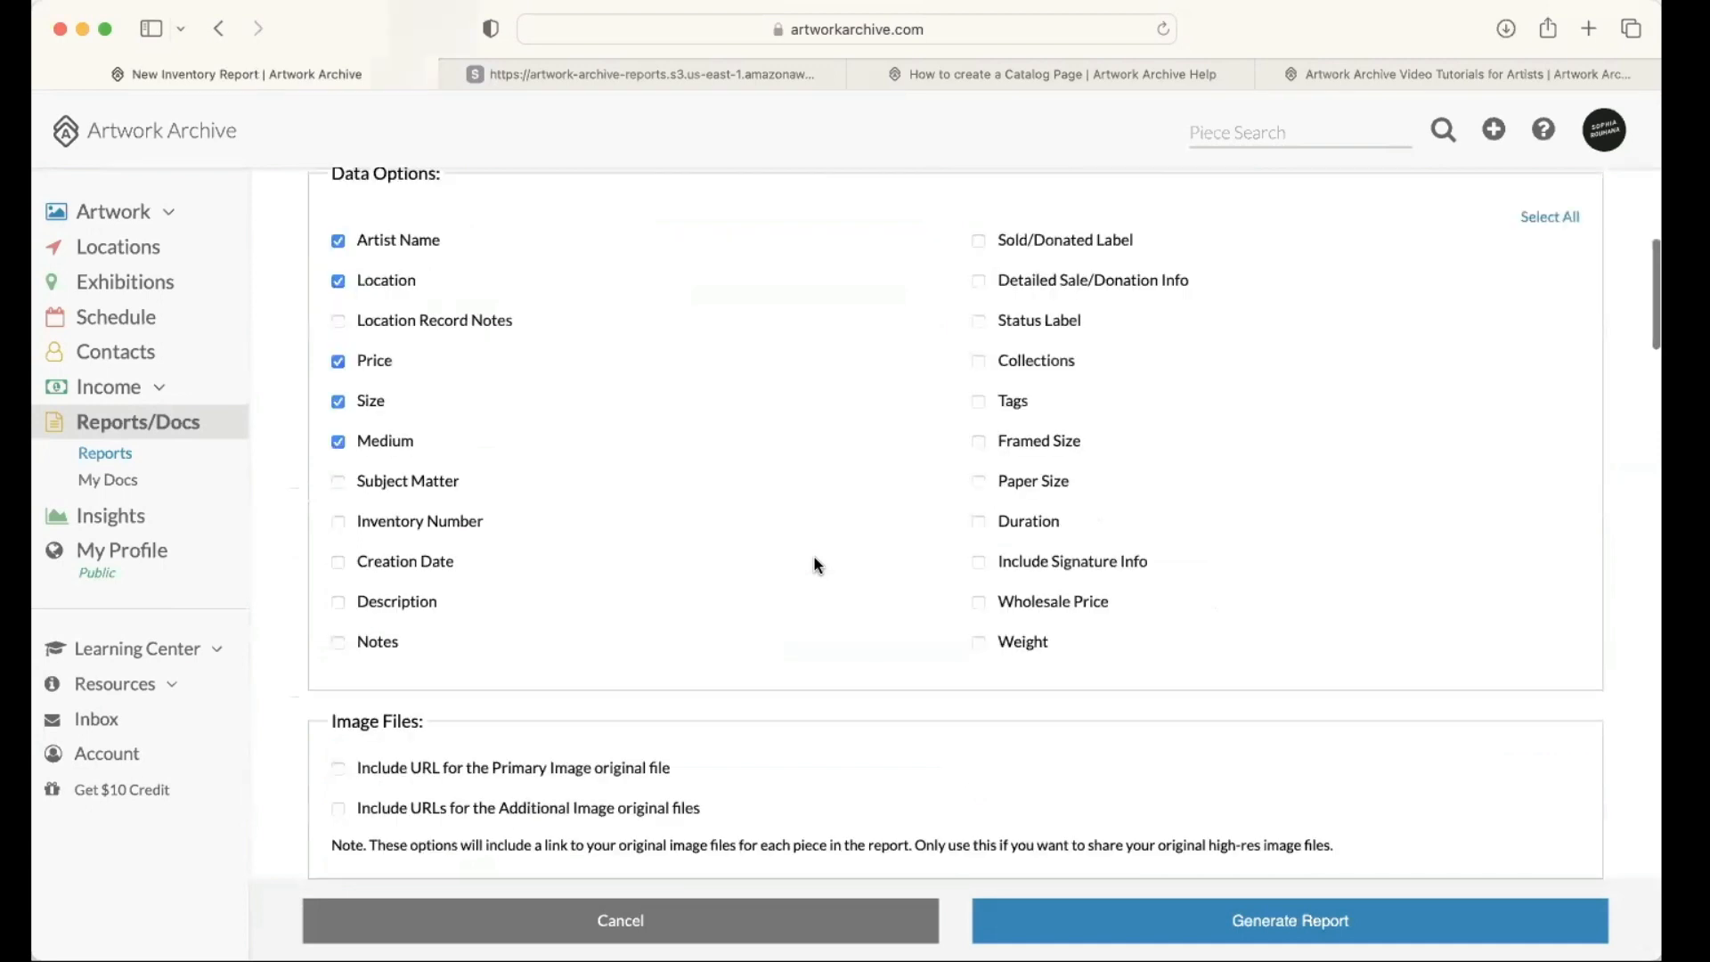
pyautogui.scroll(-3, 818, 564)
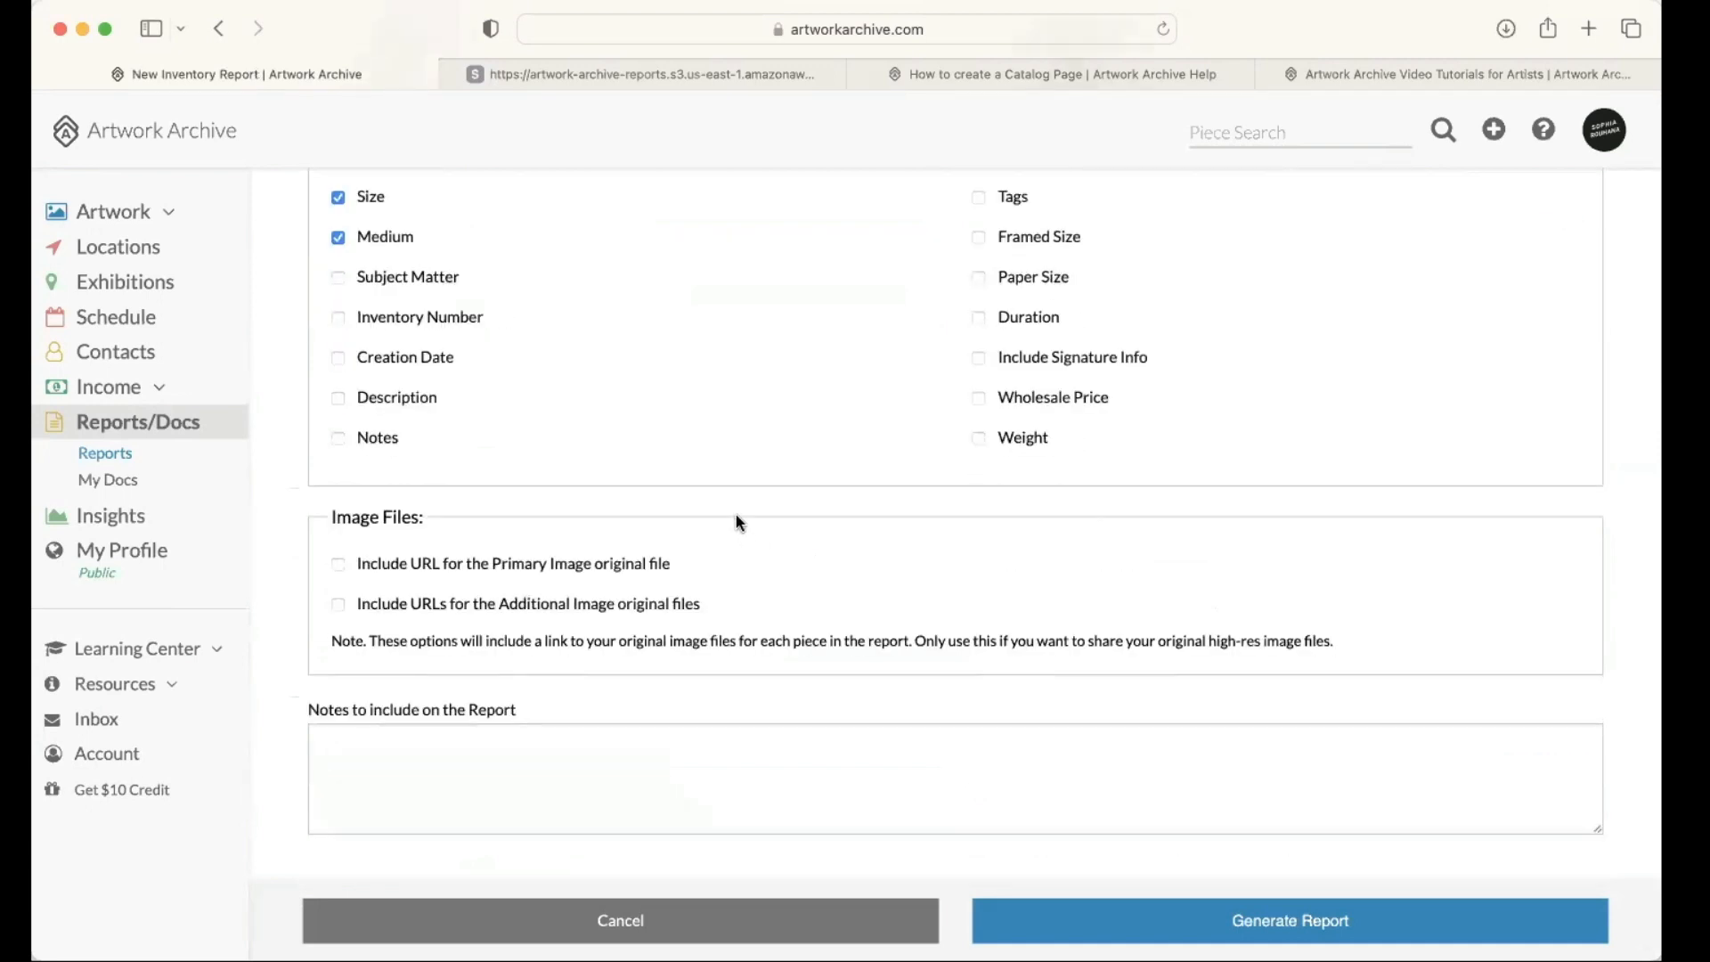
pyautogui.scroll(4, 739, 523)
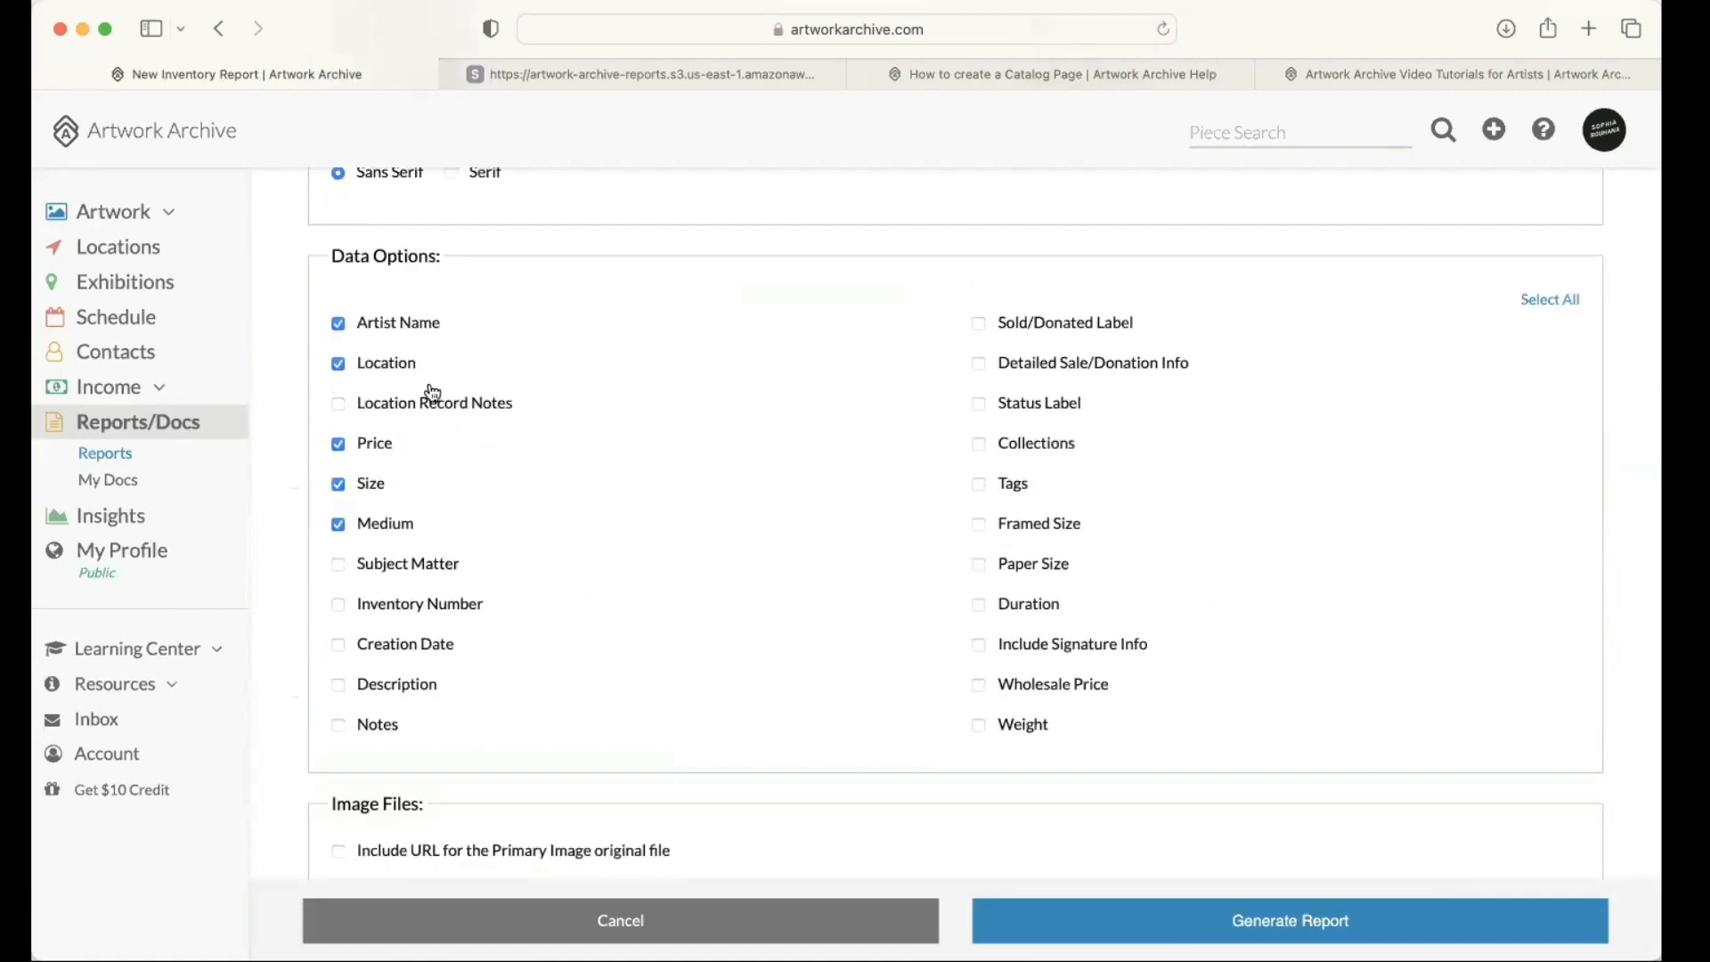
# Step: Set the new inventory report to be saved as a template named MAIN INVENTORY REPORT
pyautogui.scroll(1, 401, 397)
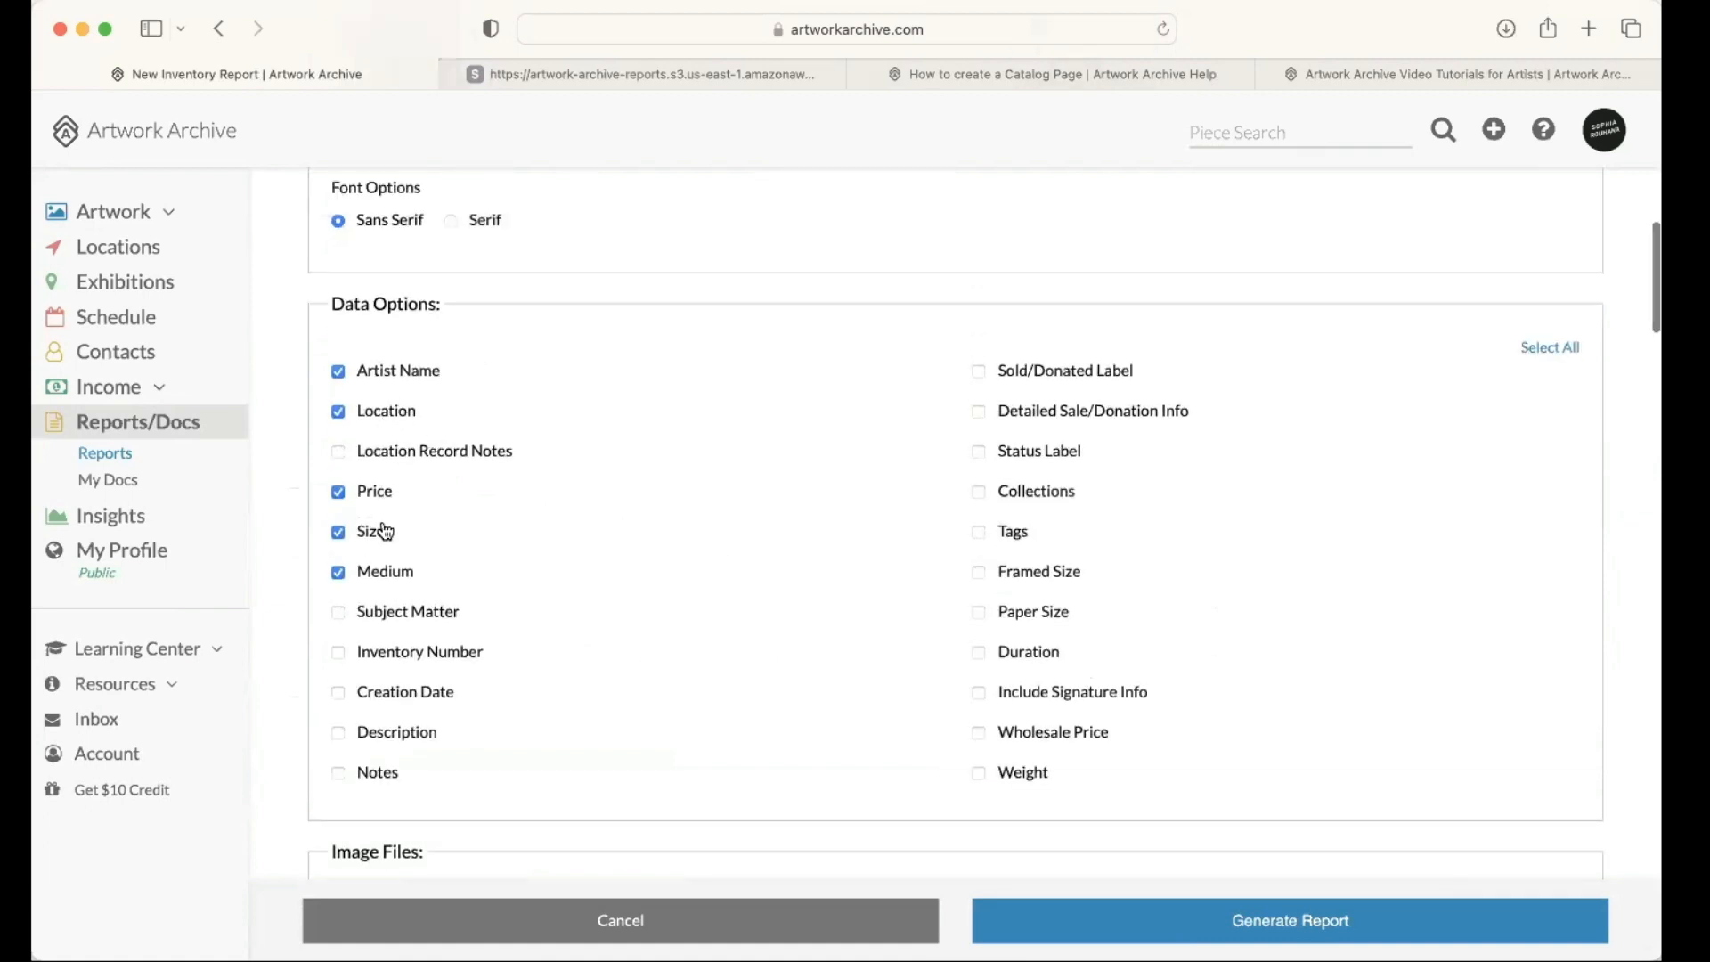
pyautogui.scroll(3, 383, 436)
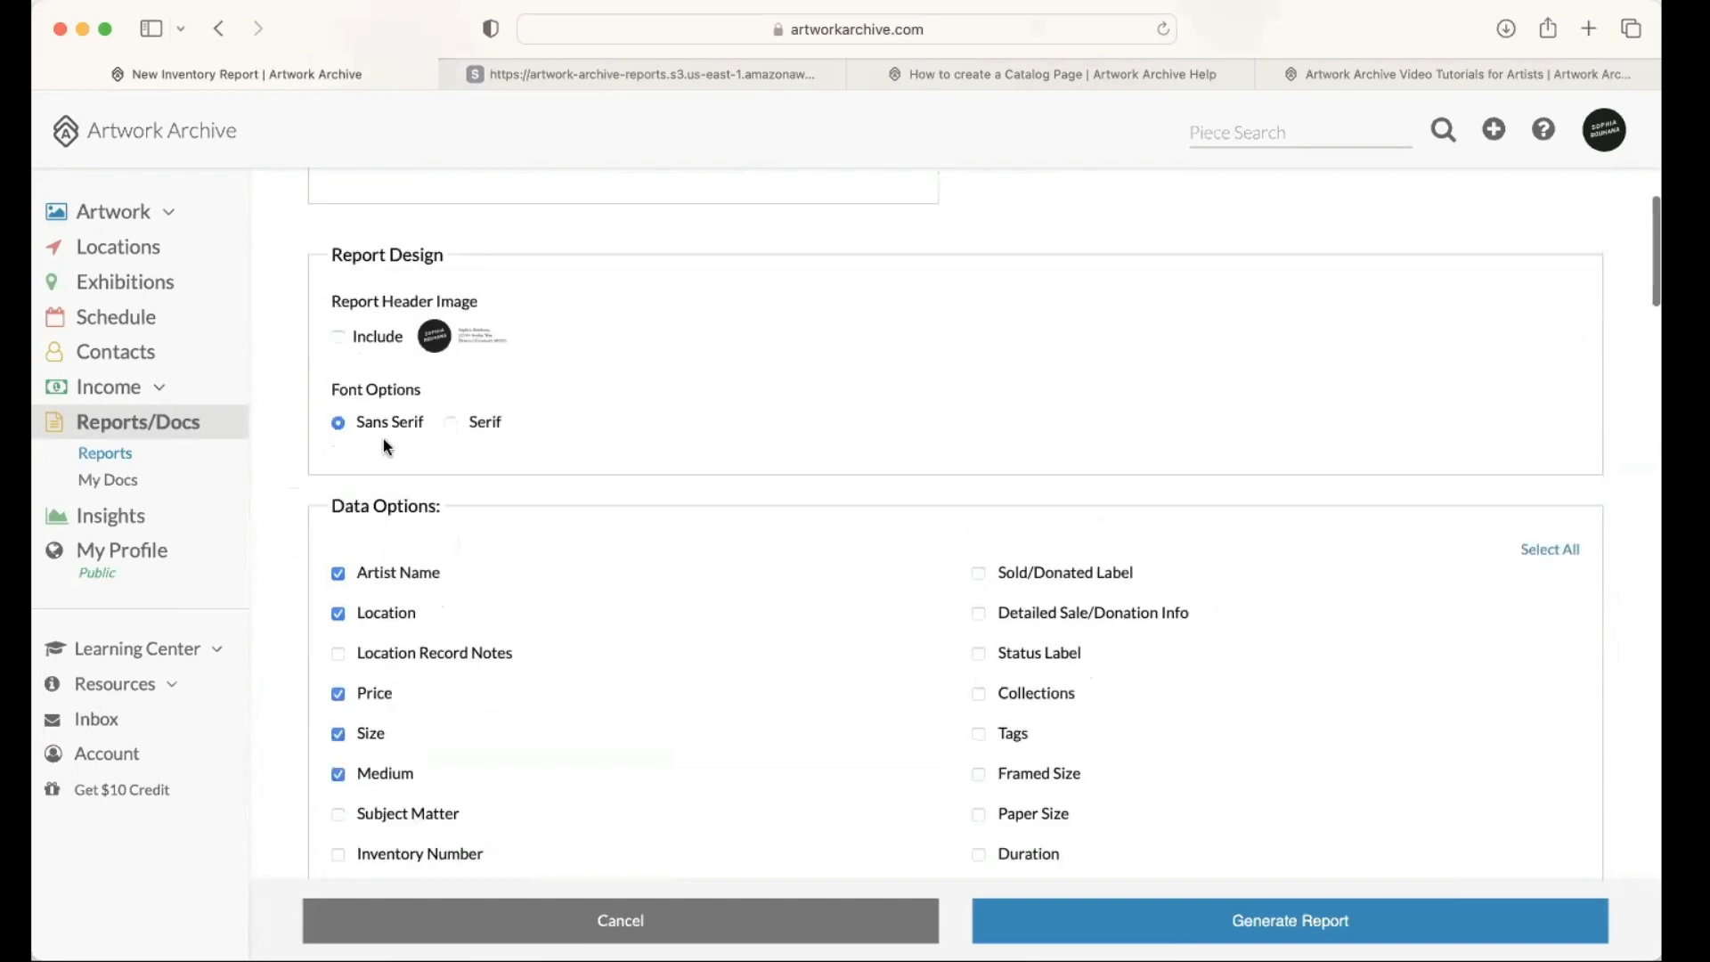
pyautogui.scroll(2, 385, 445)
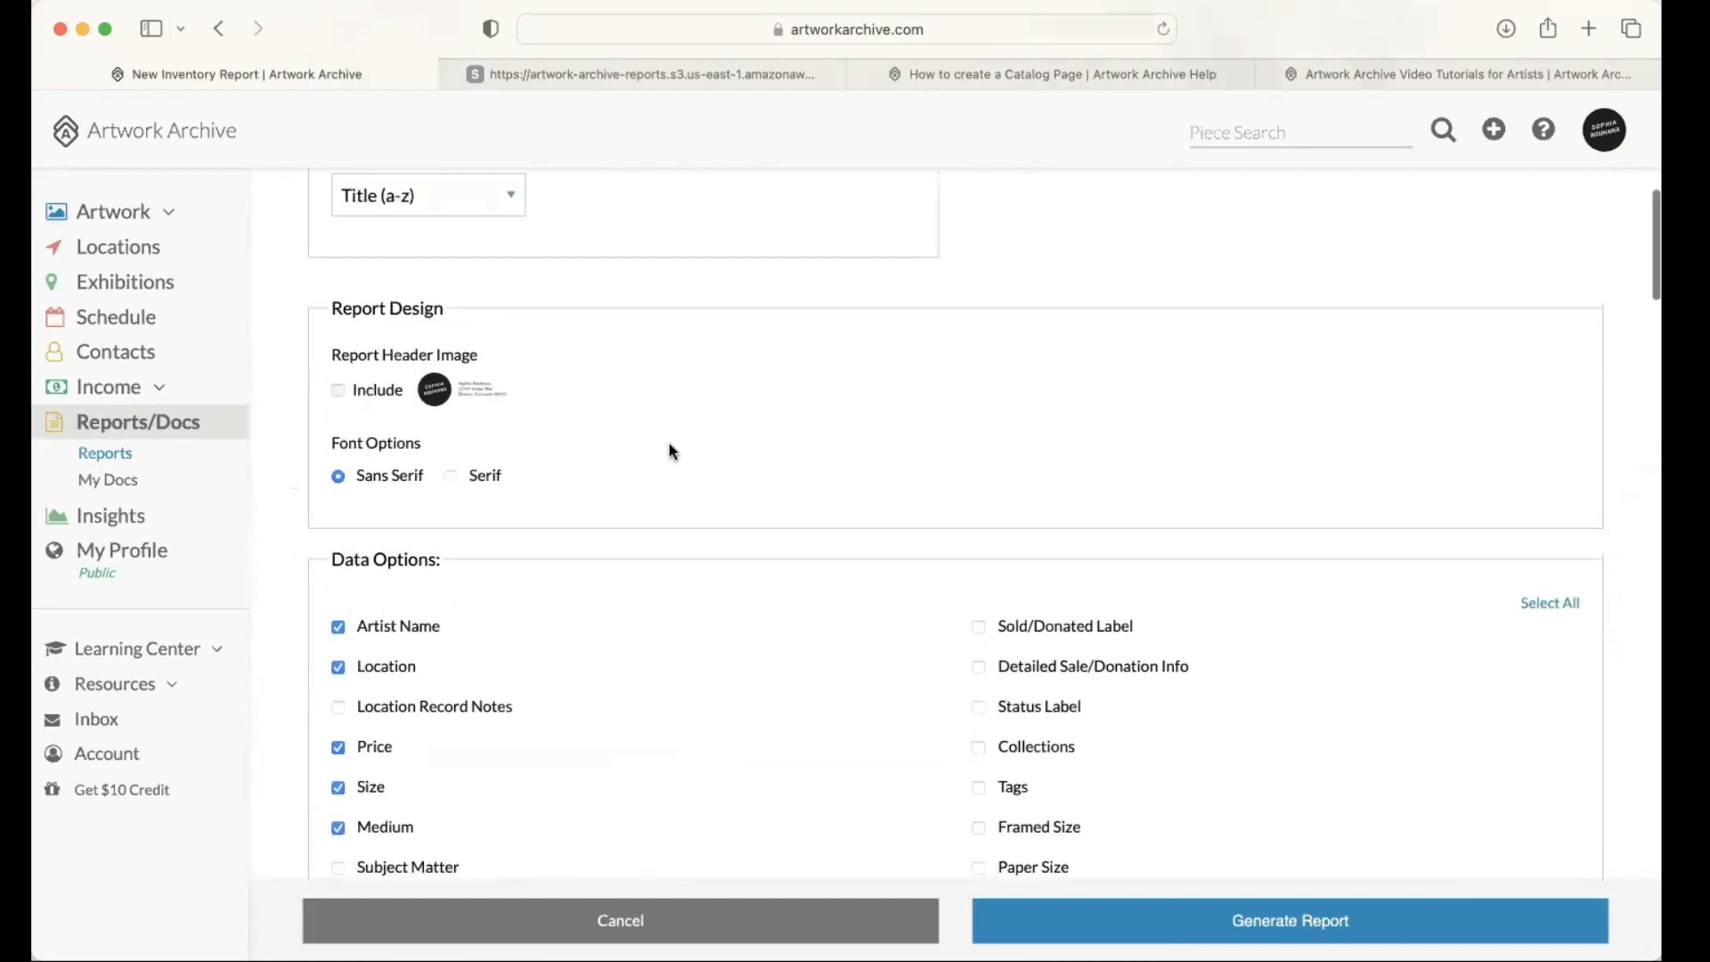
pyautogui.scroll(7, 670, 452)
pyautogui.scroll(3, 386, 400)
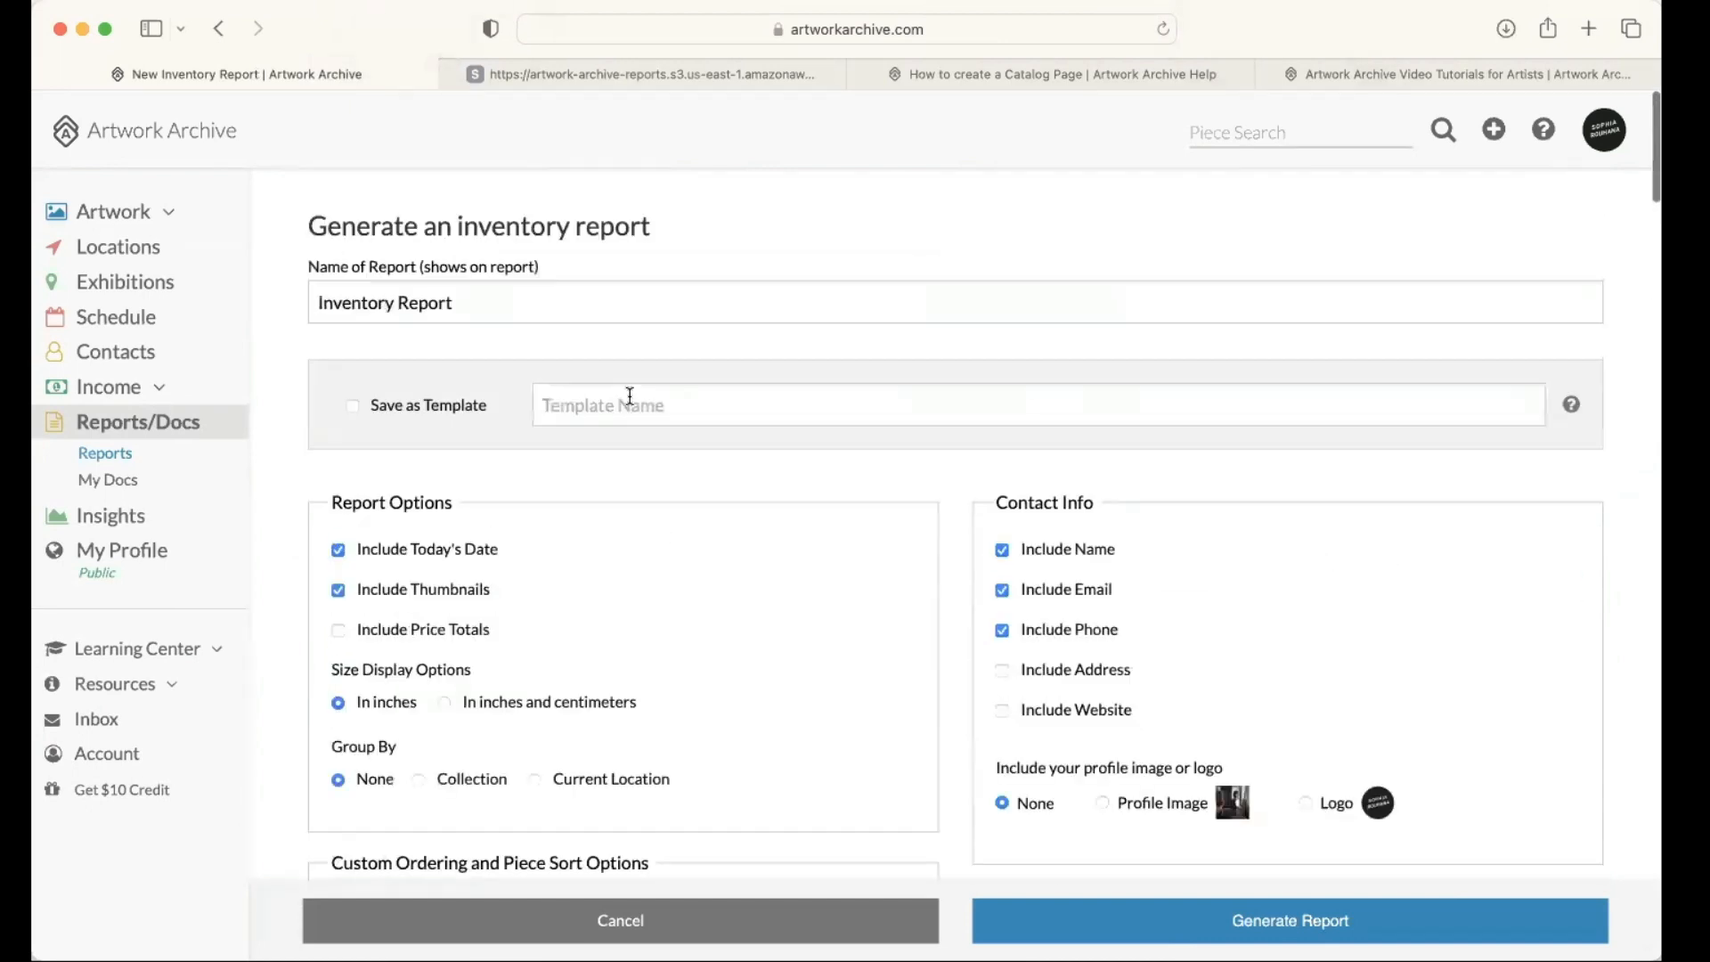
pyautogui.click(630, 395)
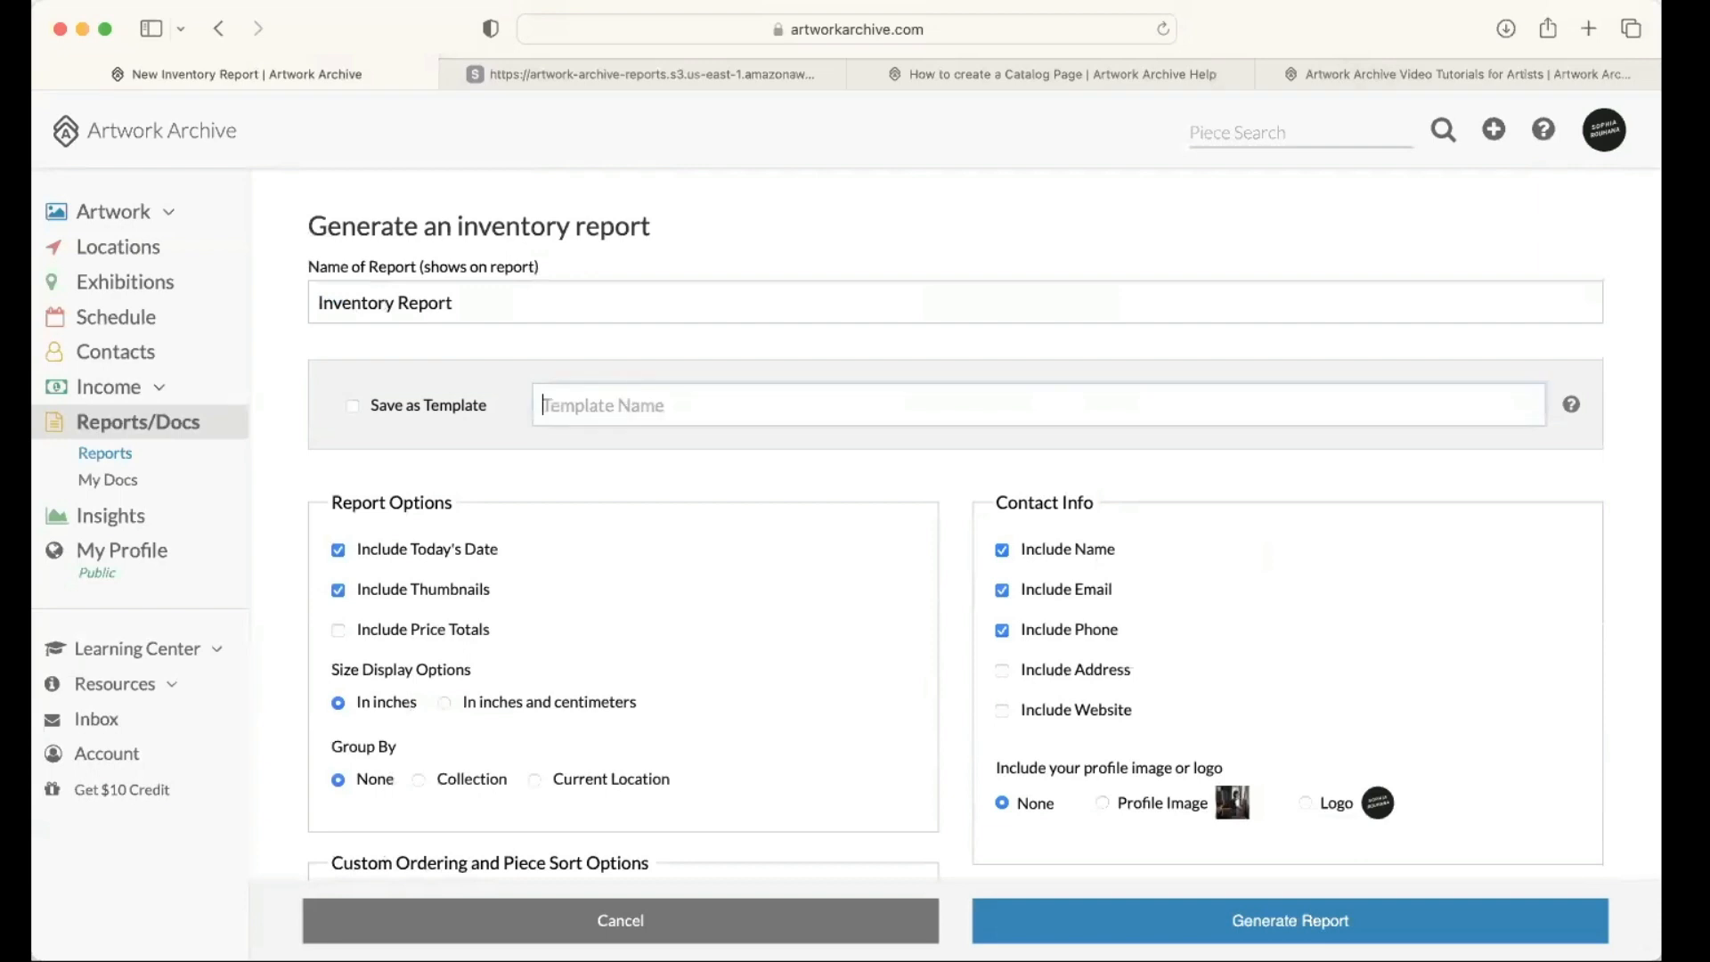
pyautogui.write('MAIN INVENTORY REPORT')
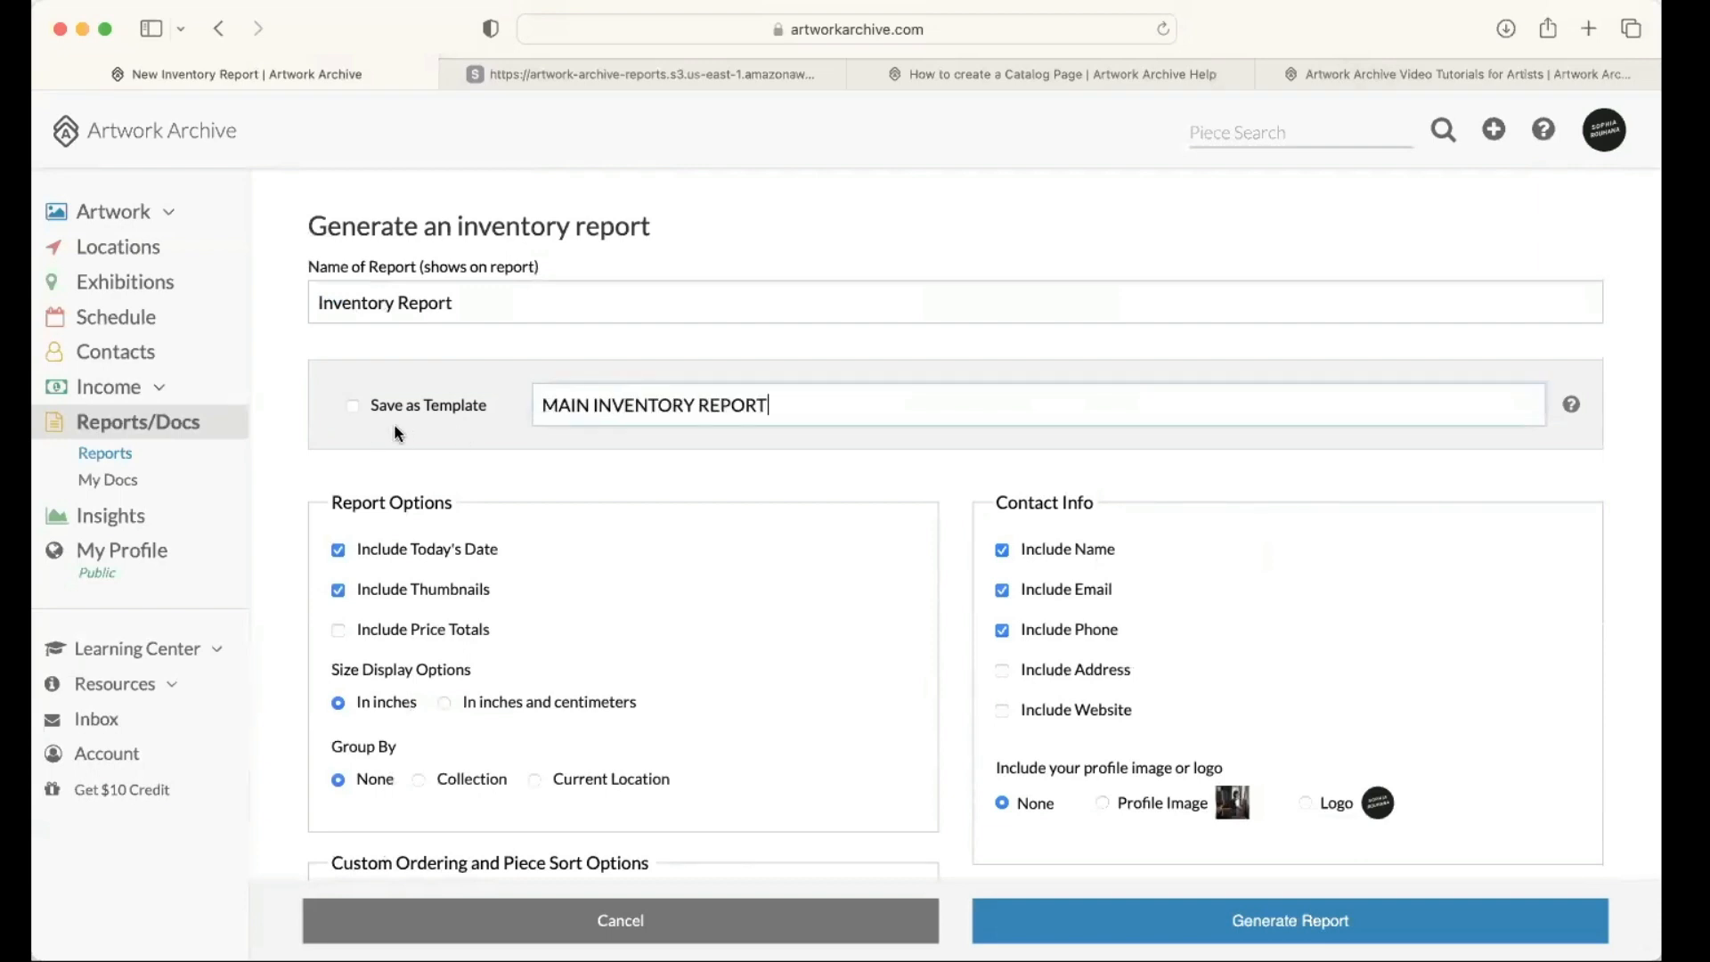
pyautogui.click(732, 526)
# Step: Select the pieces 10x12 run #2 of 10 and 10x12 run #3 of 10 and generate the inventory report
pyautogui.scroll(-7, 731, 526)
pyautogui.scroll(-10, 733, 526)
pyautogui.click(680, 434)
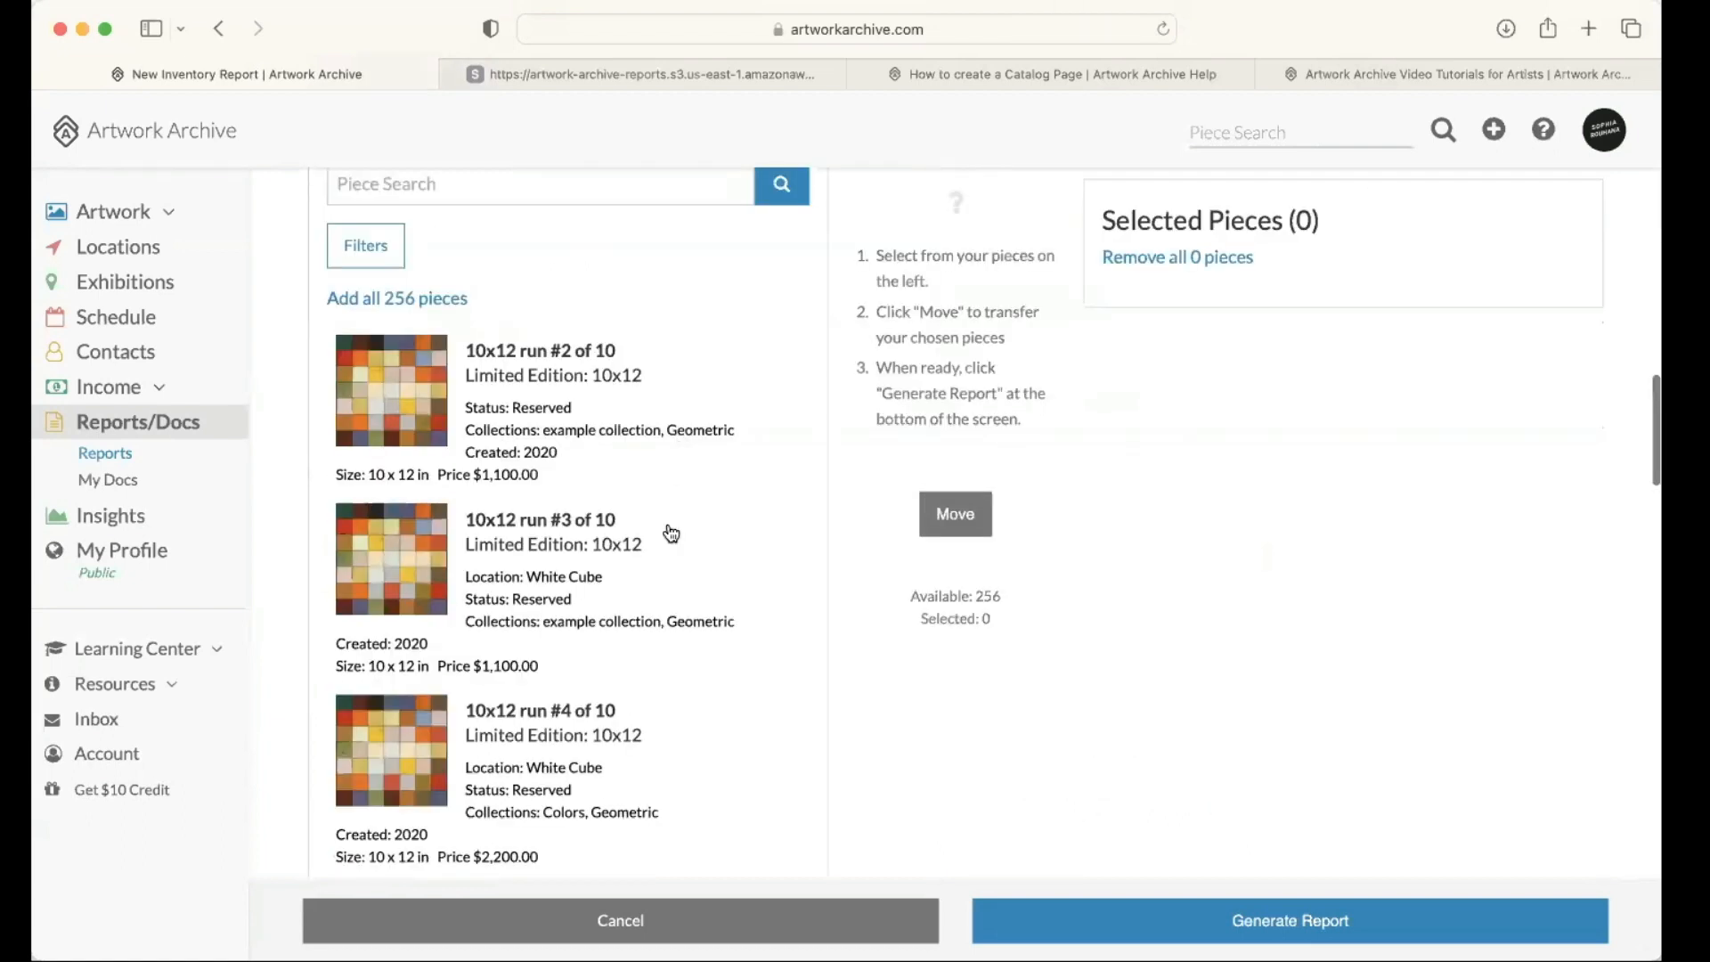
pyautogui.click(588, 535)
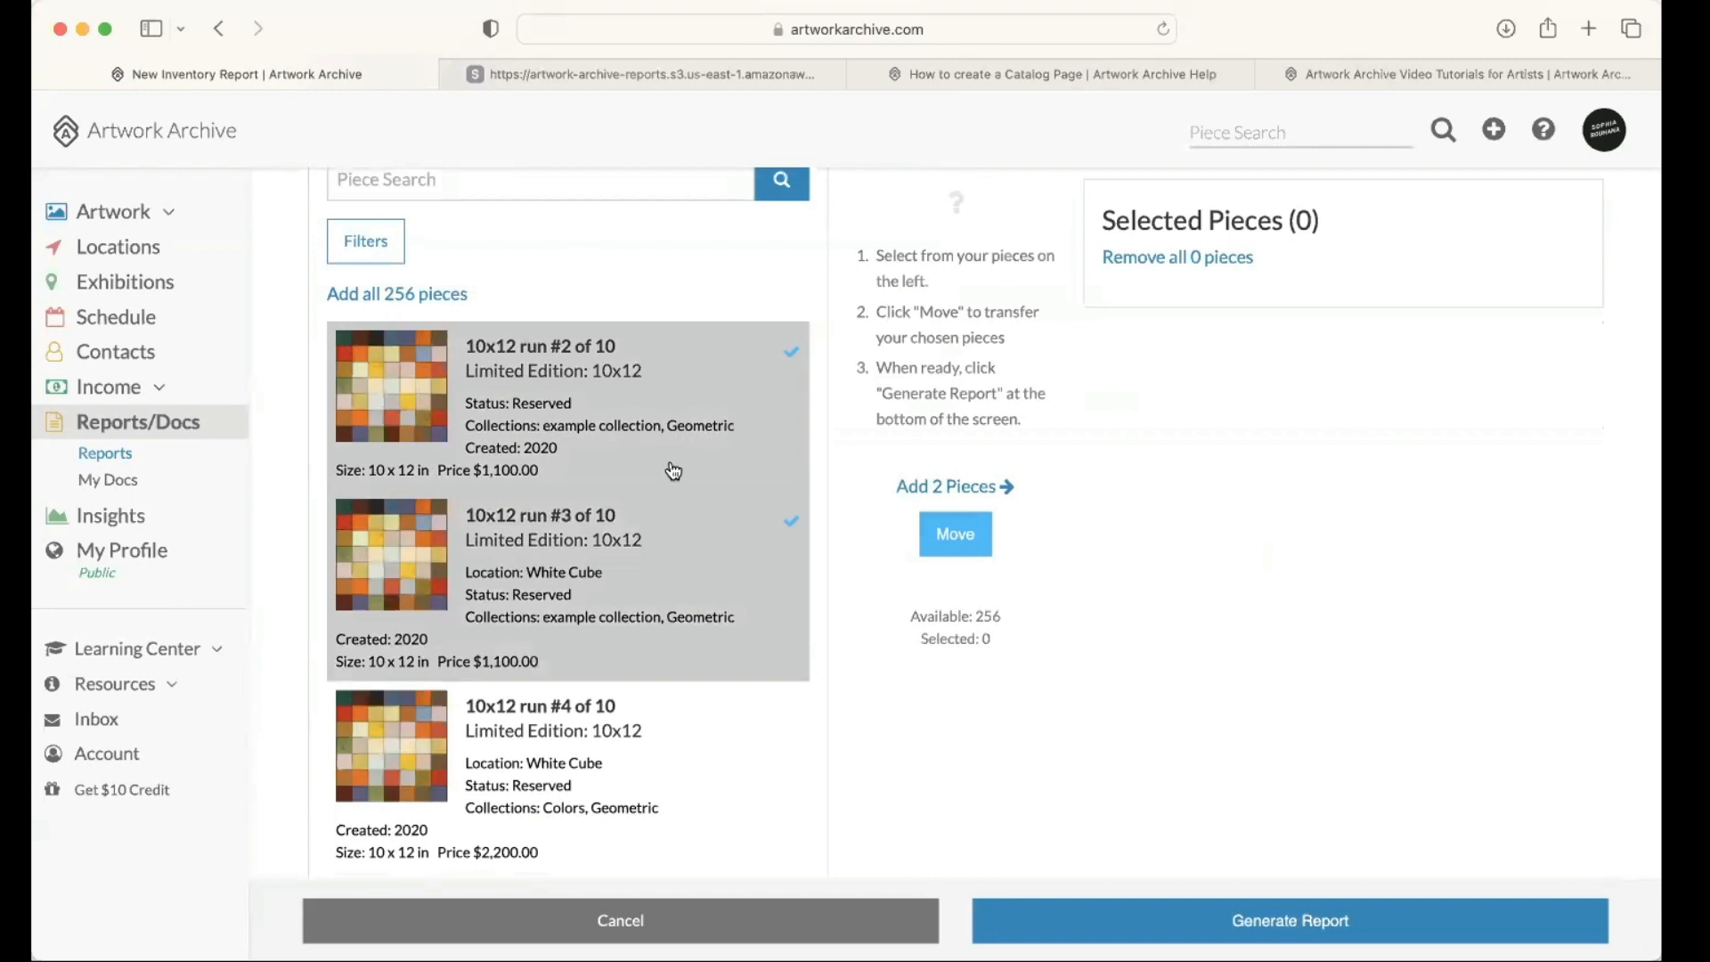
pyautogui.scroll(1, 801, 482)
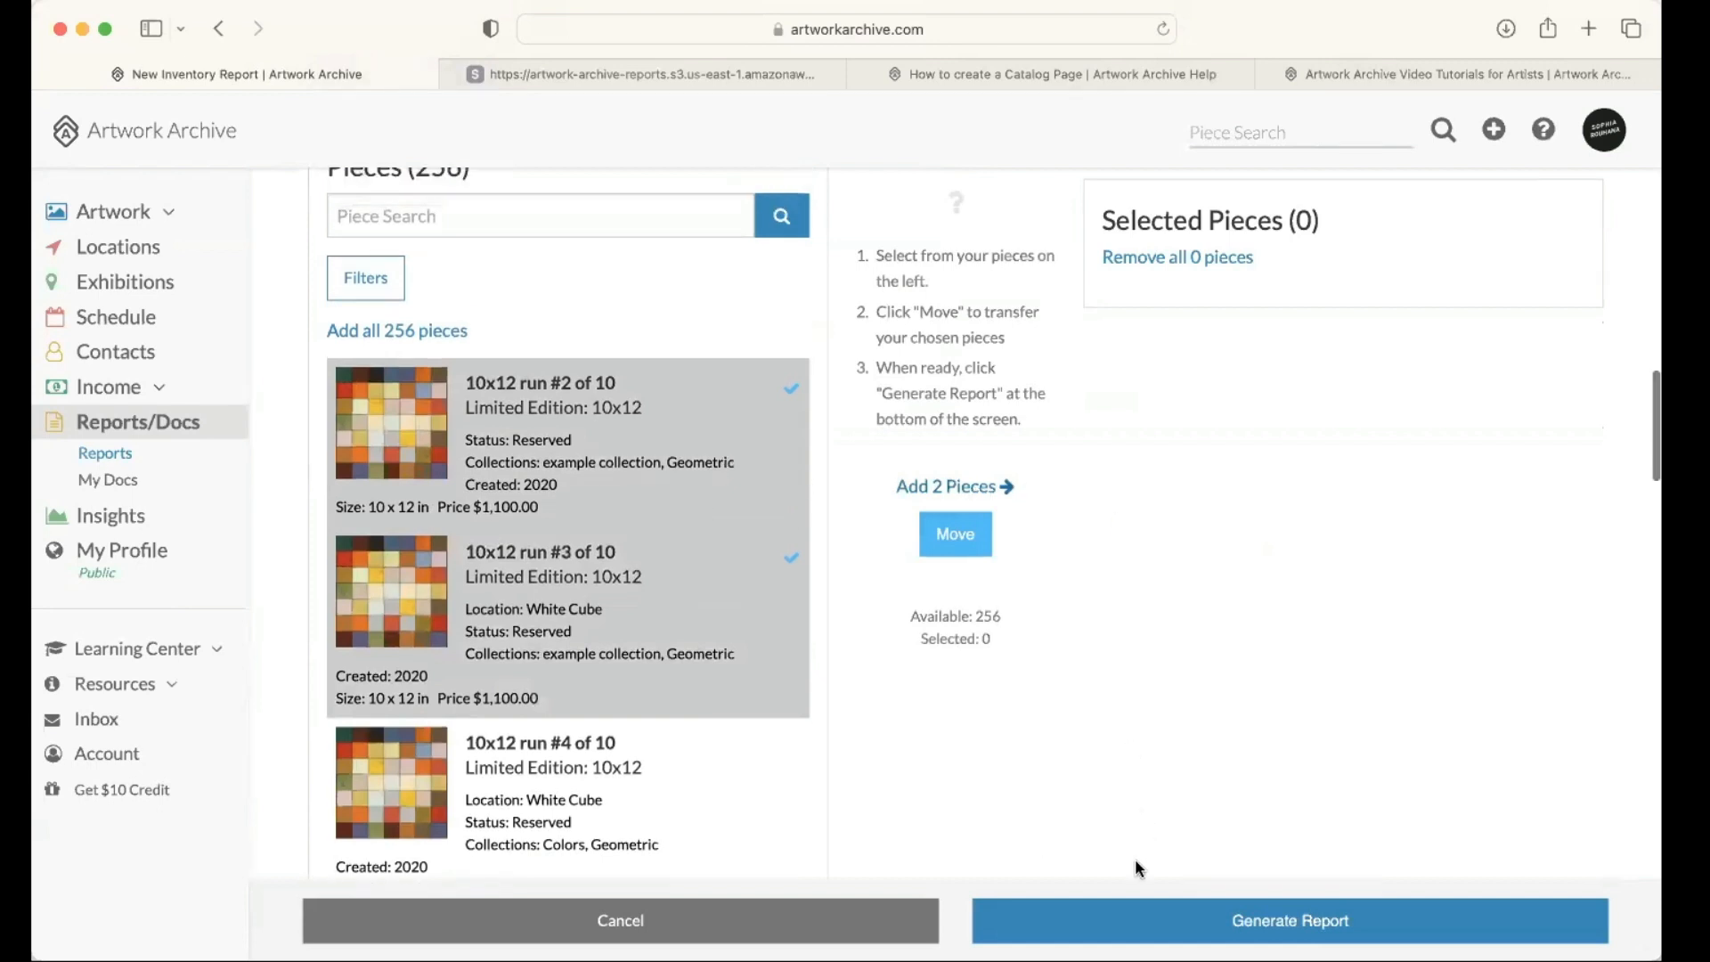
pyautogui.click(1132, 919)
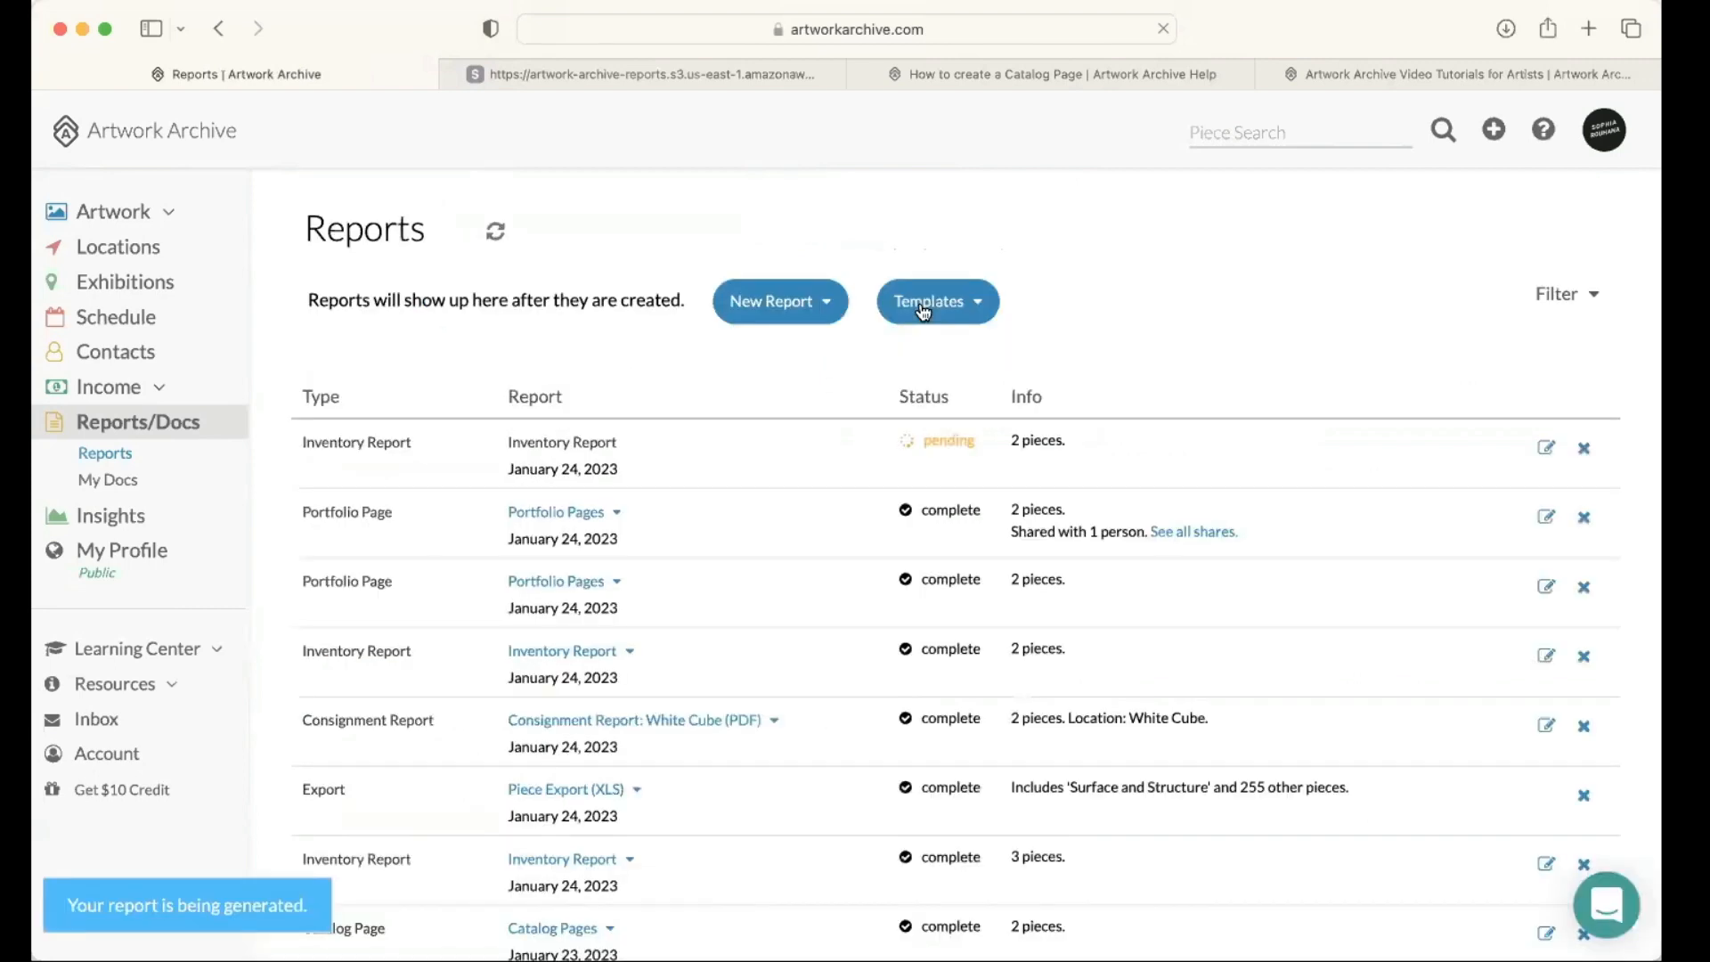
# Step: Start a report from the MAIN INVENTORY REPORT template and look over its preset options and piece selection
pyautogui.click(924, 311)
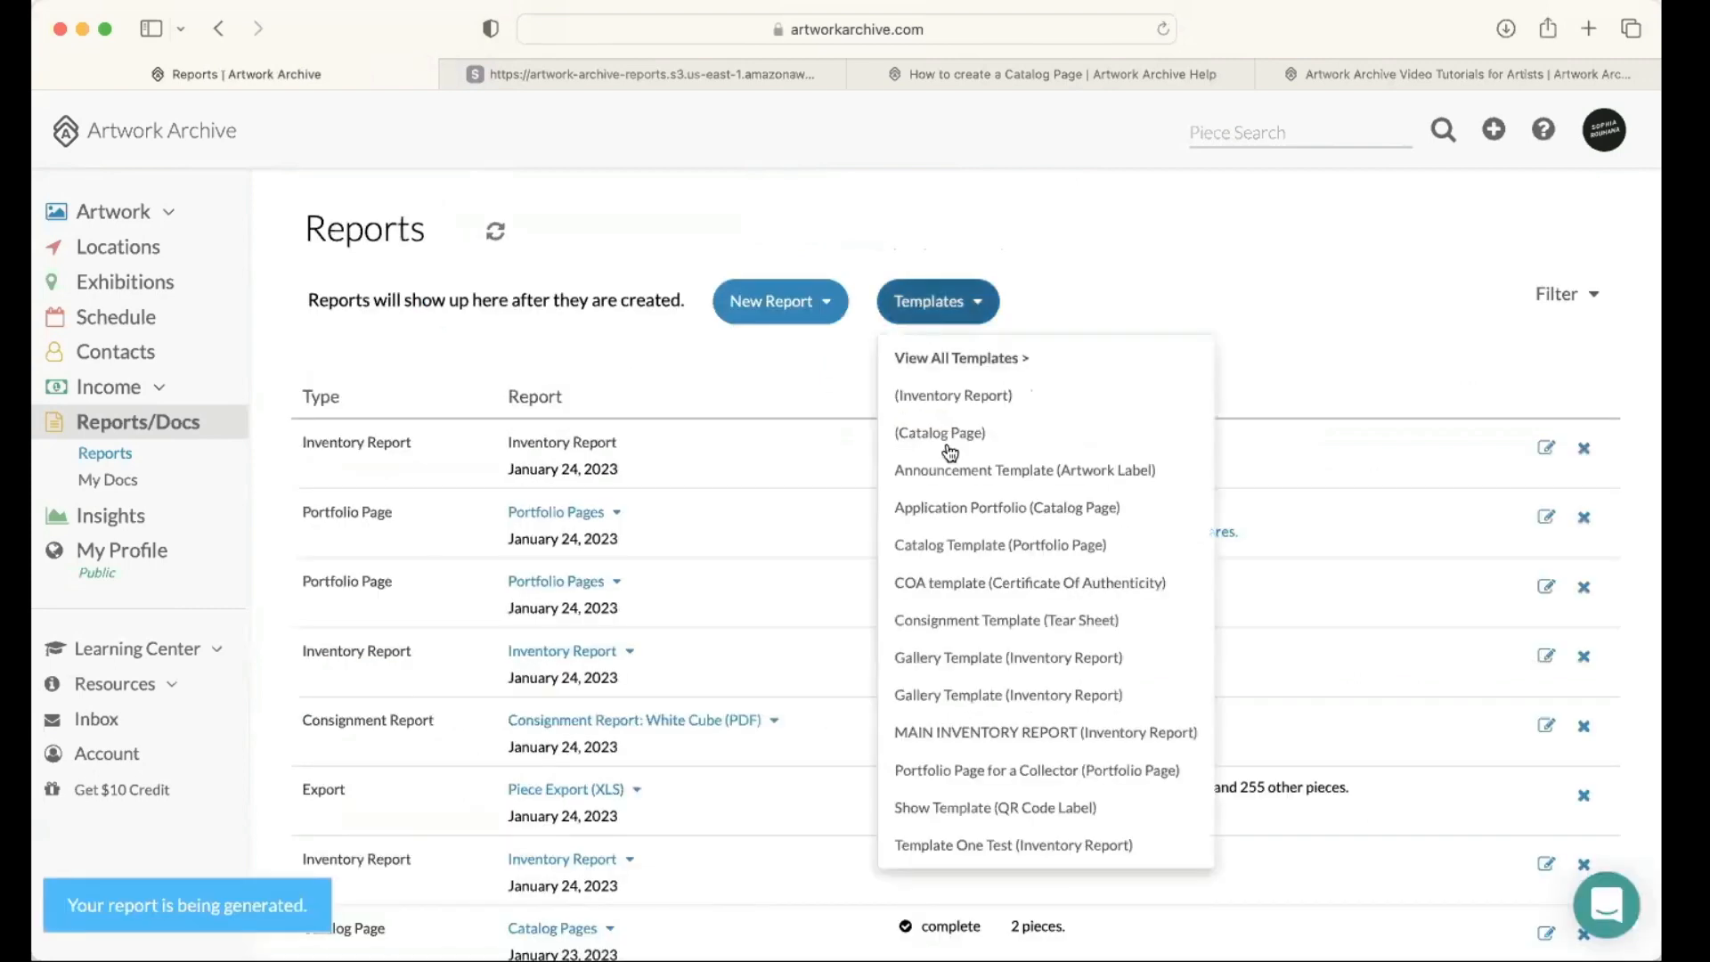
pyautogui.click(1086, 736)
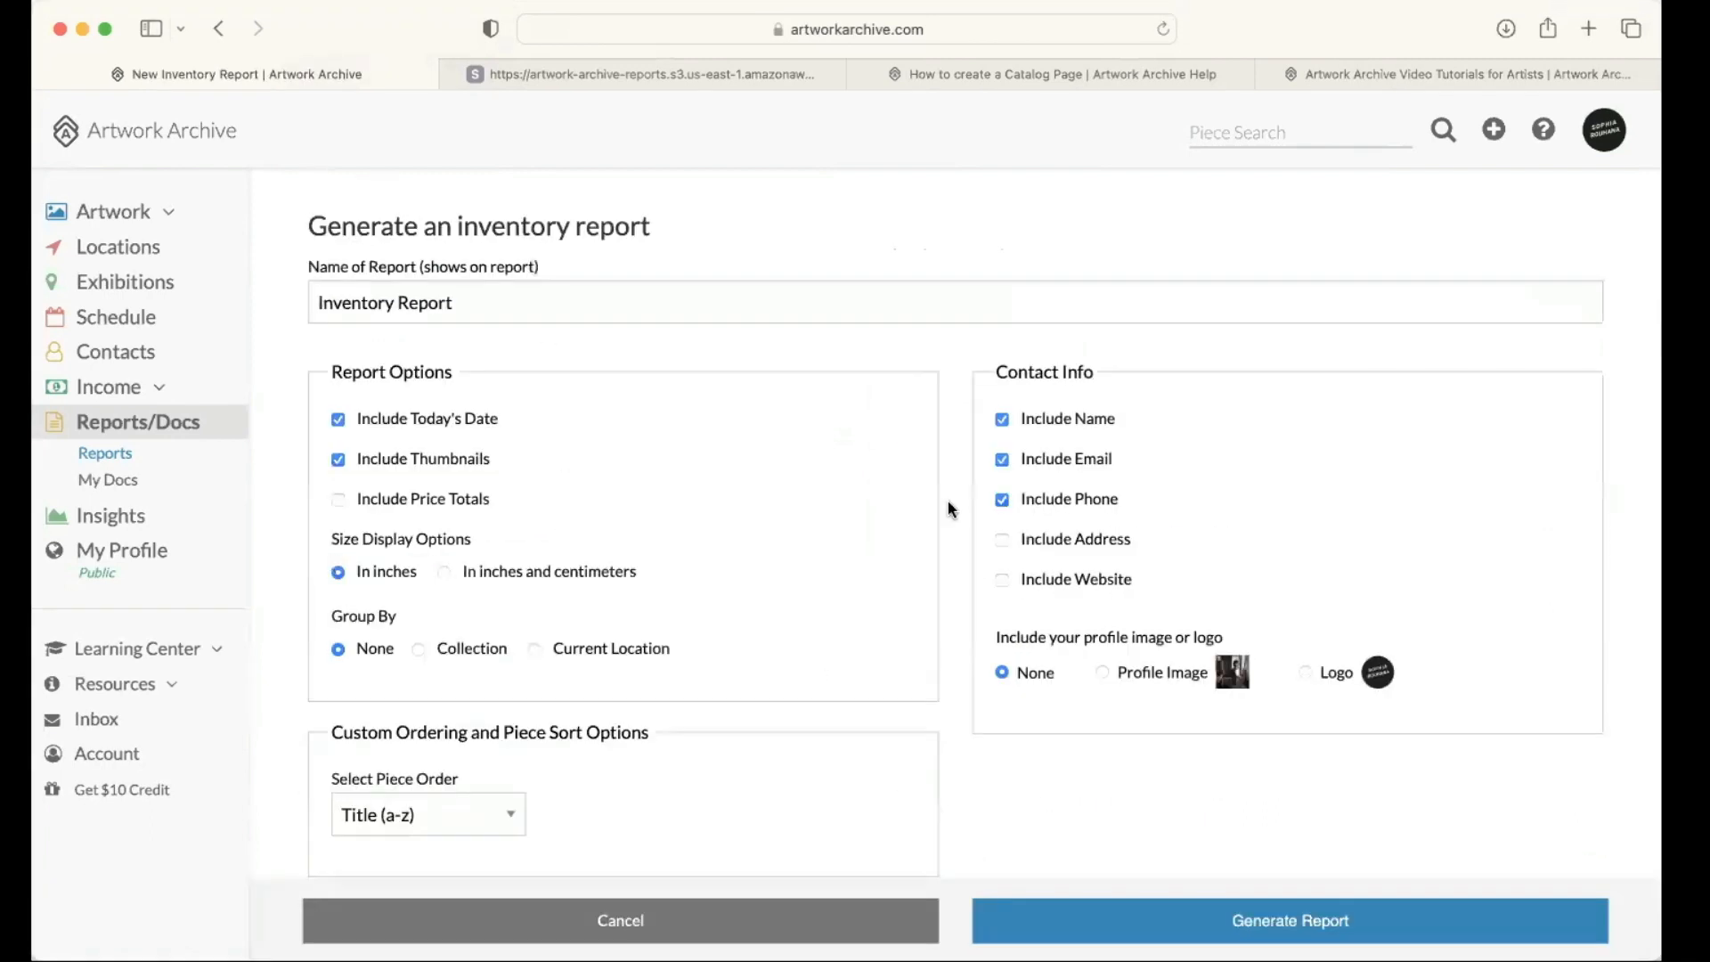
pyautogui.scroll(-10, 821, 458)
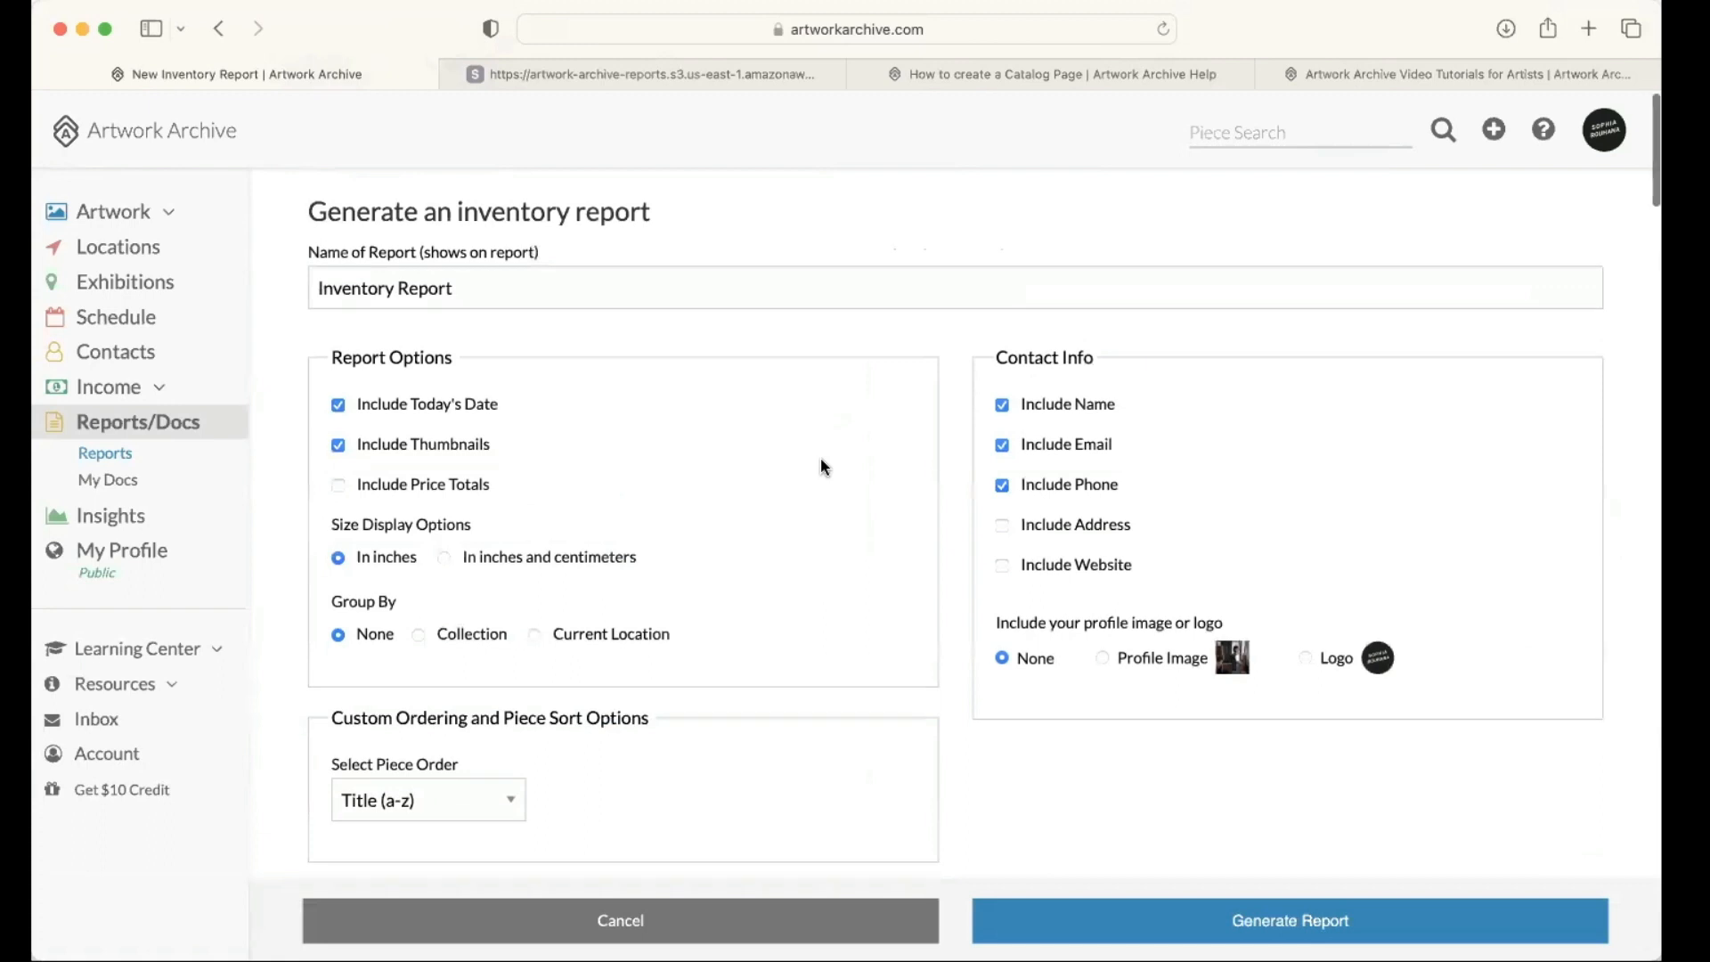
pyautogui.scroll(-9, 794, 481)
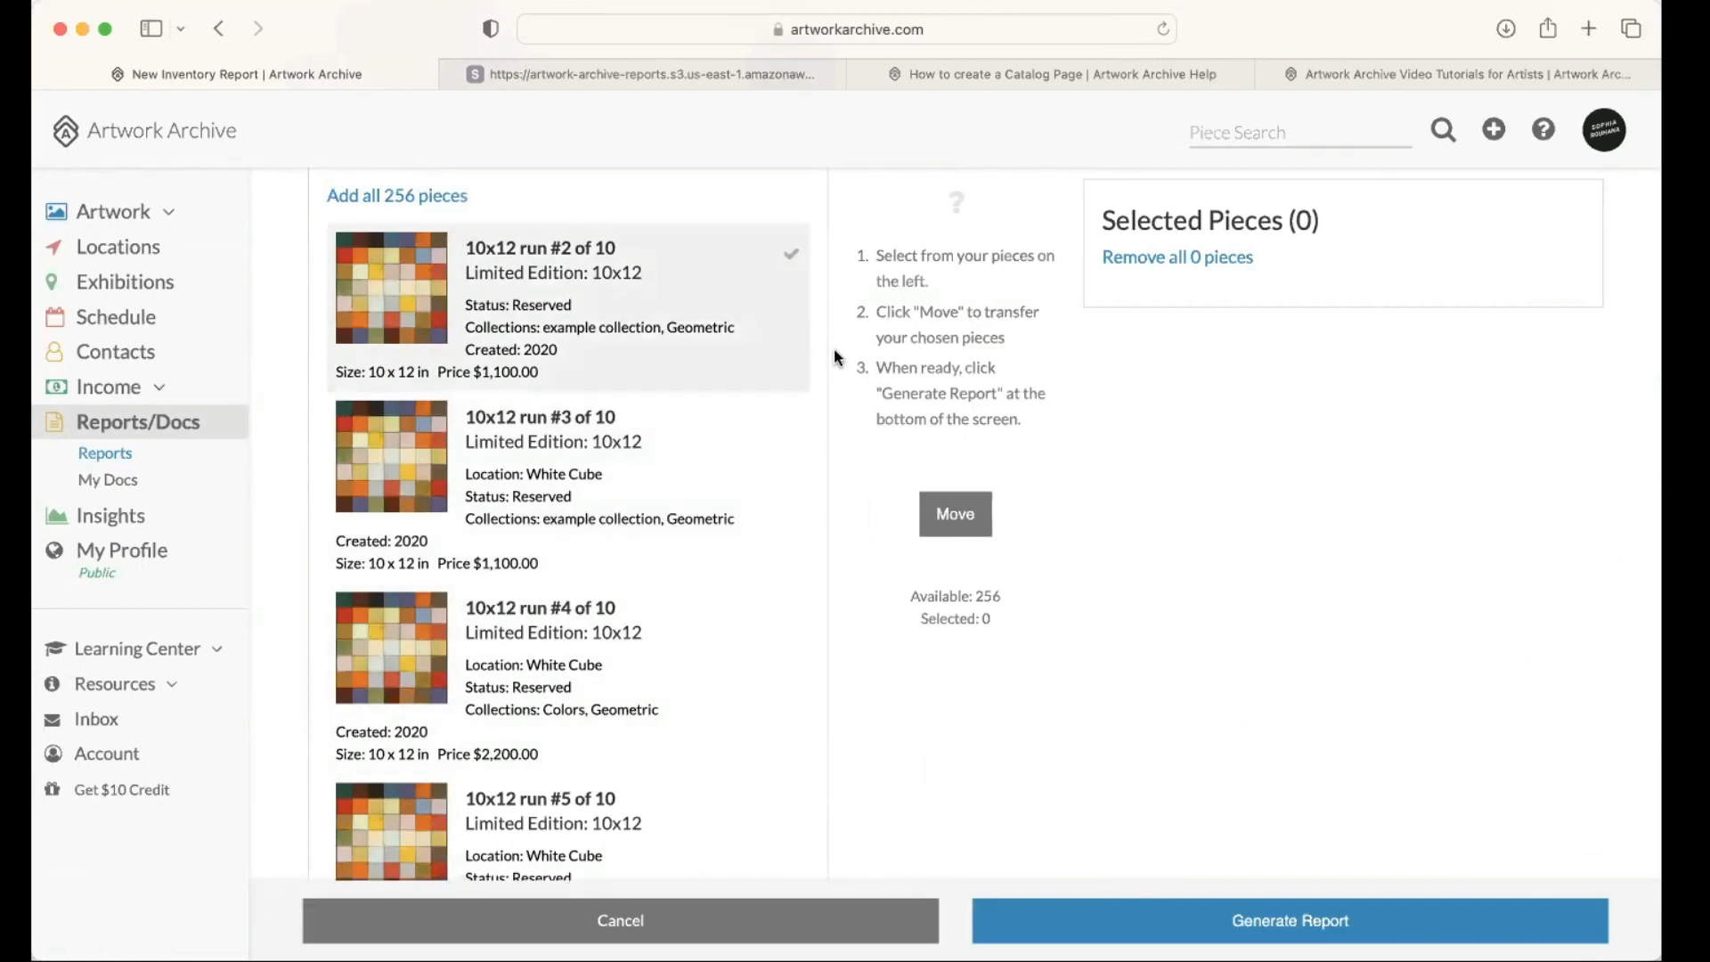
pyautogui.scroll(3, 836, 358)
pyautogui.scroll(10, 835, 358)
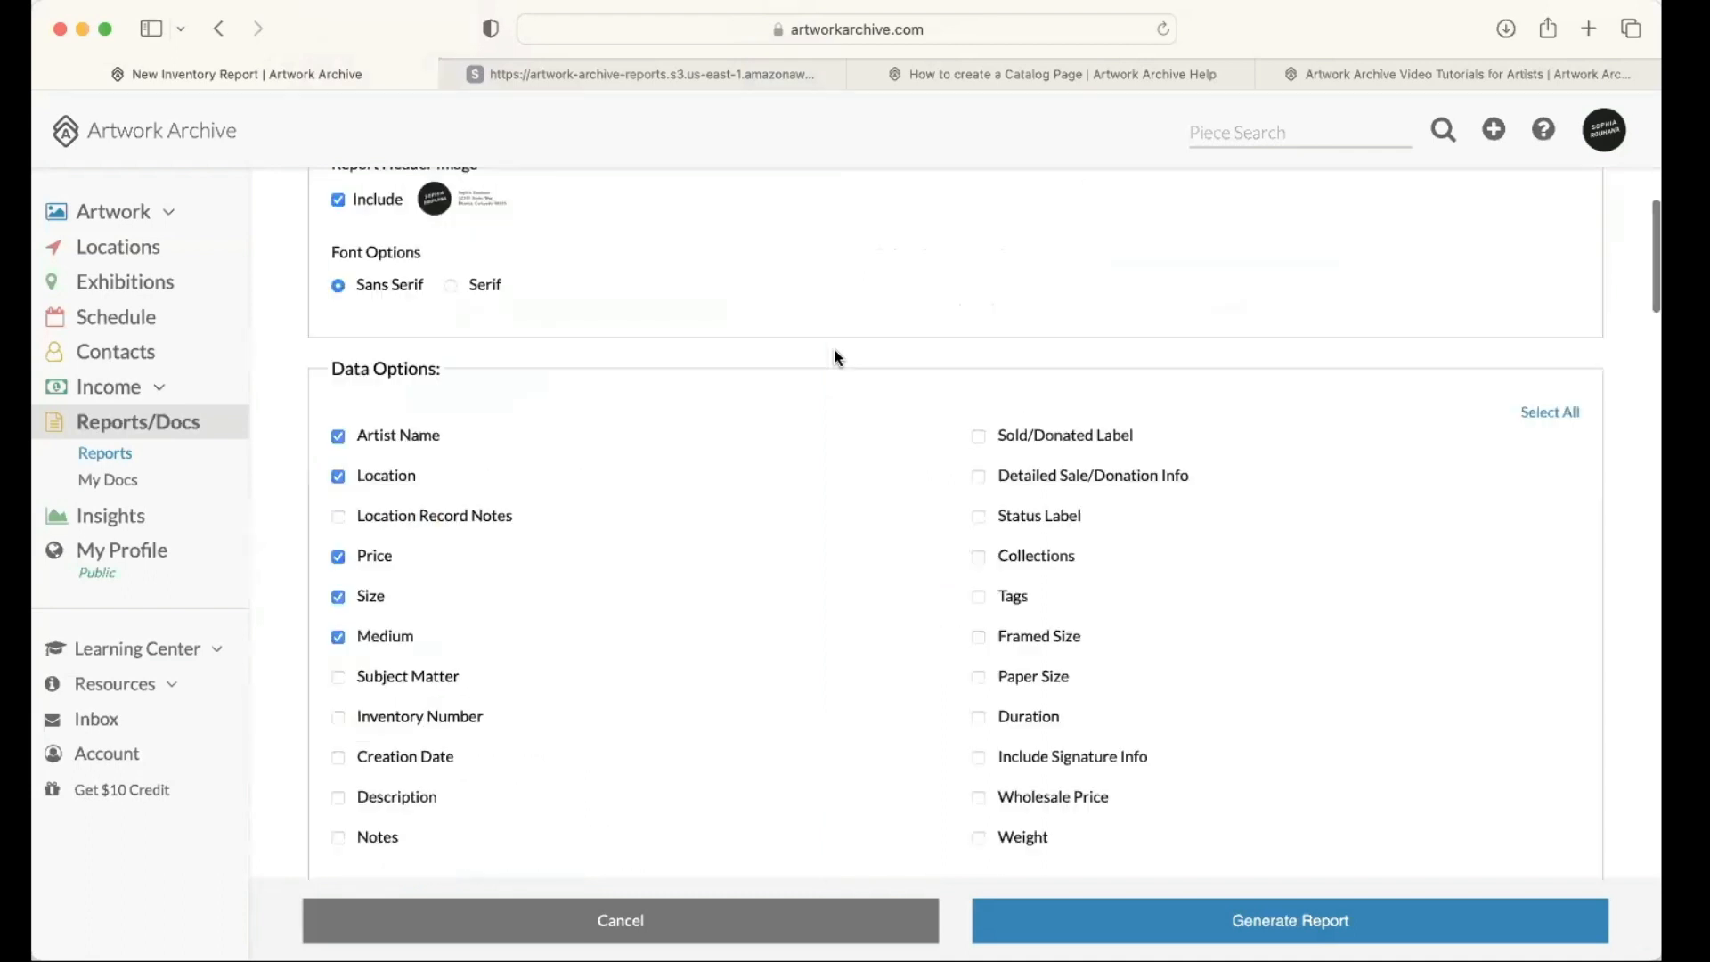
pyautogui.scroll(5, 836, 358)
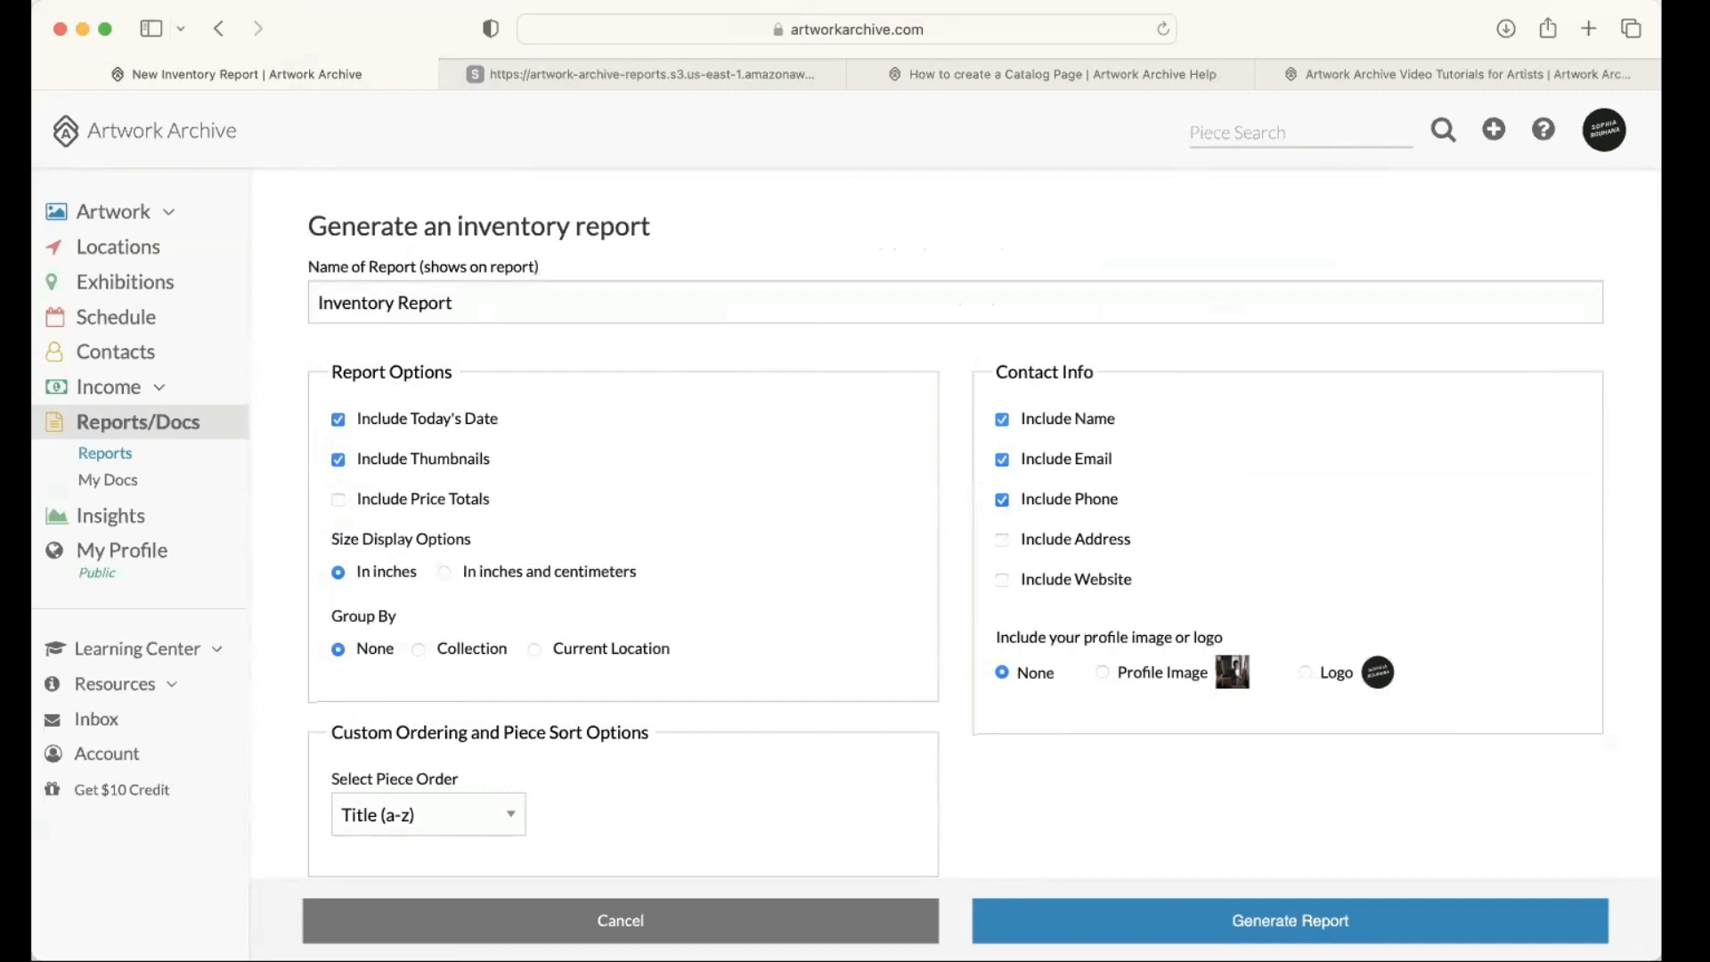
# Step: Return to the Reports page and open the sharing form for the newest inventory report
pyautogui.click(136, 422)
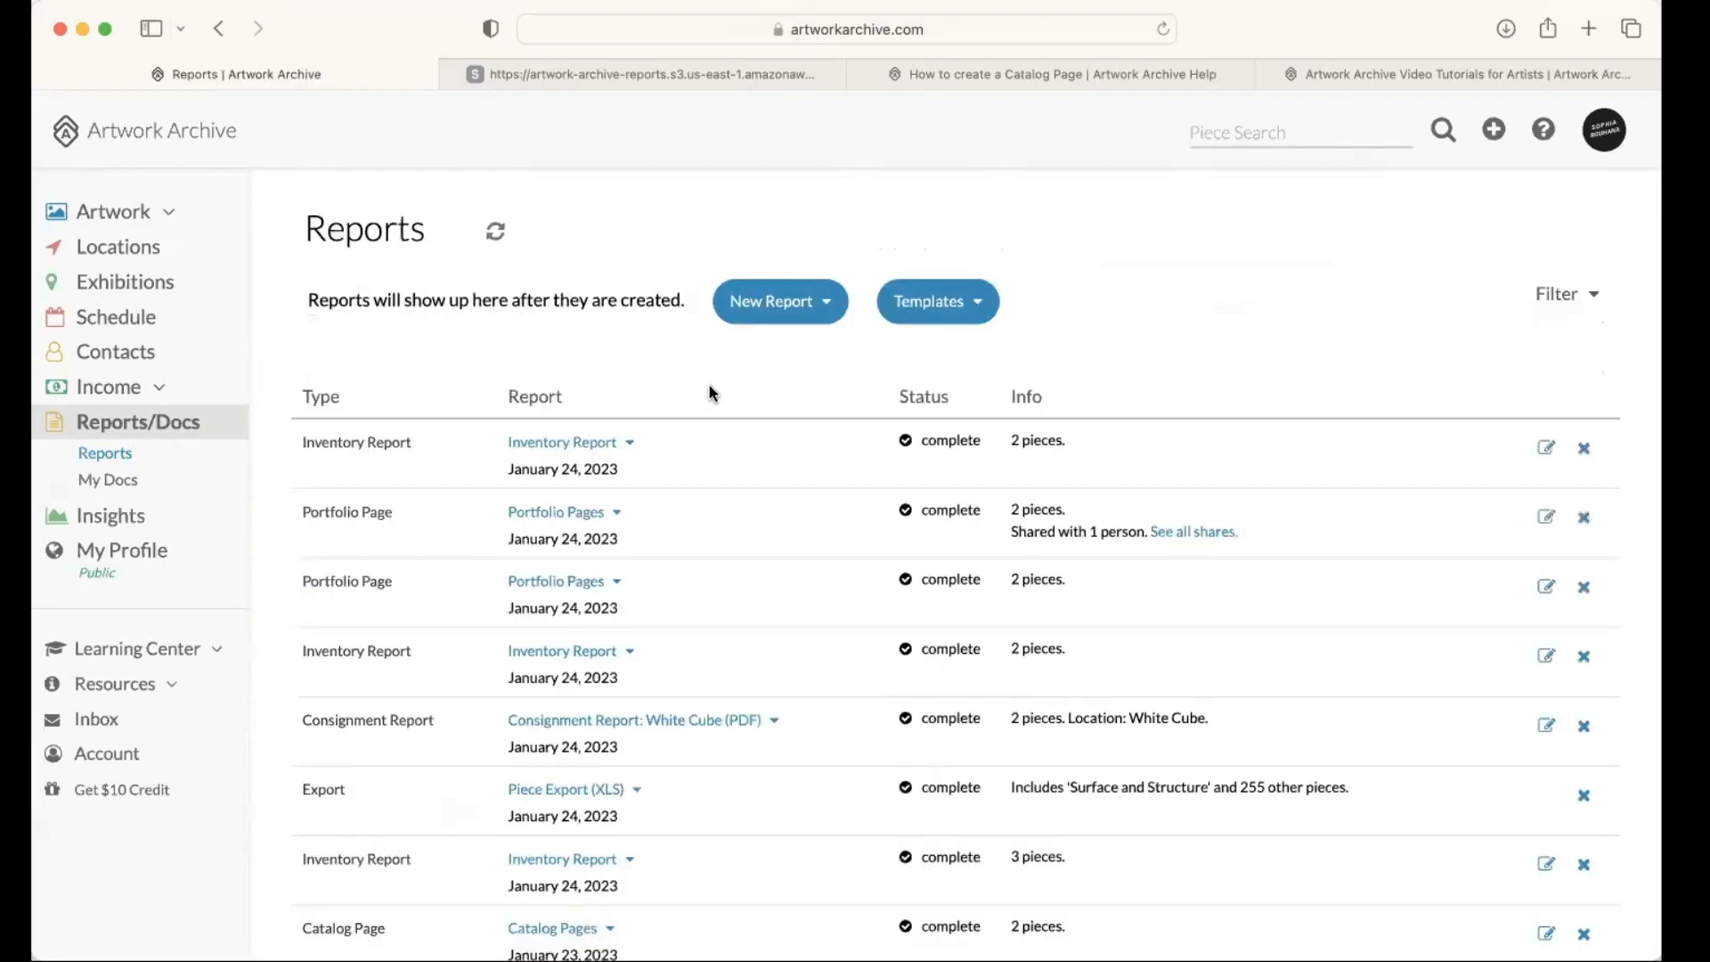
pyautogui.scroll(-1, 711, 392)
pyautogui.scroll(-1, 708, 378)
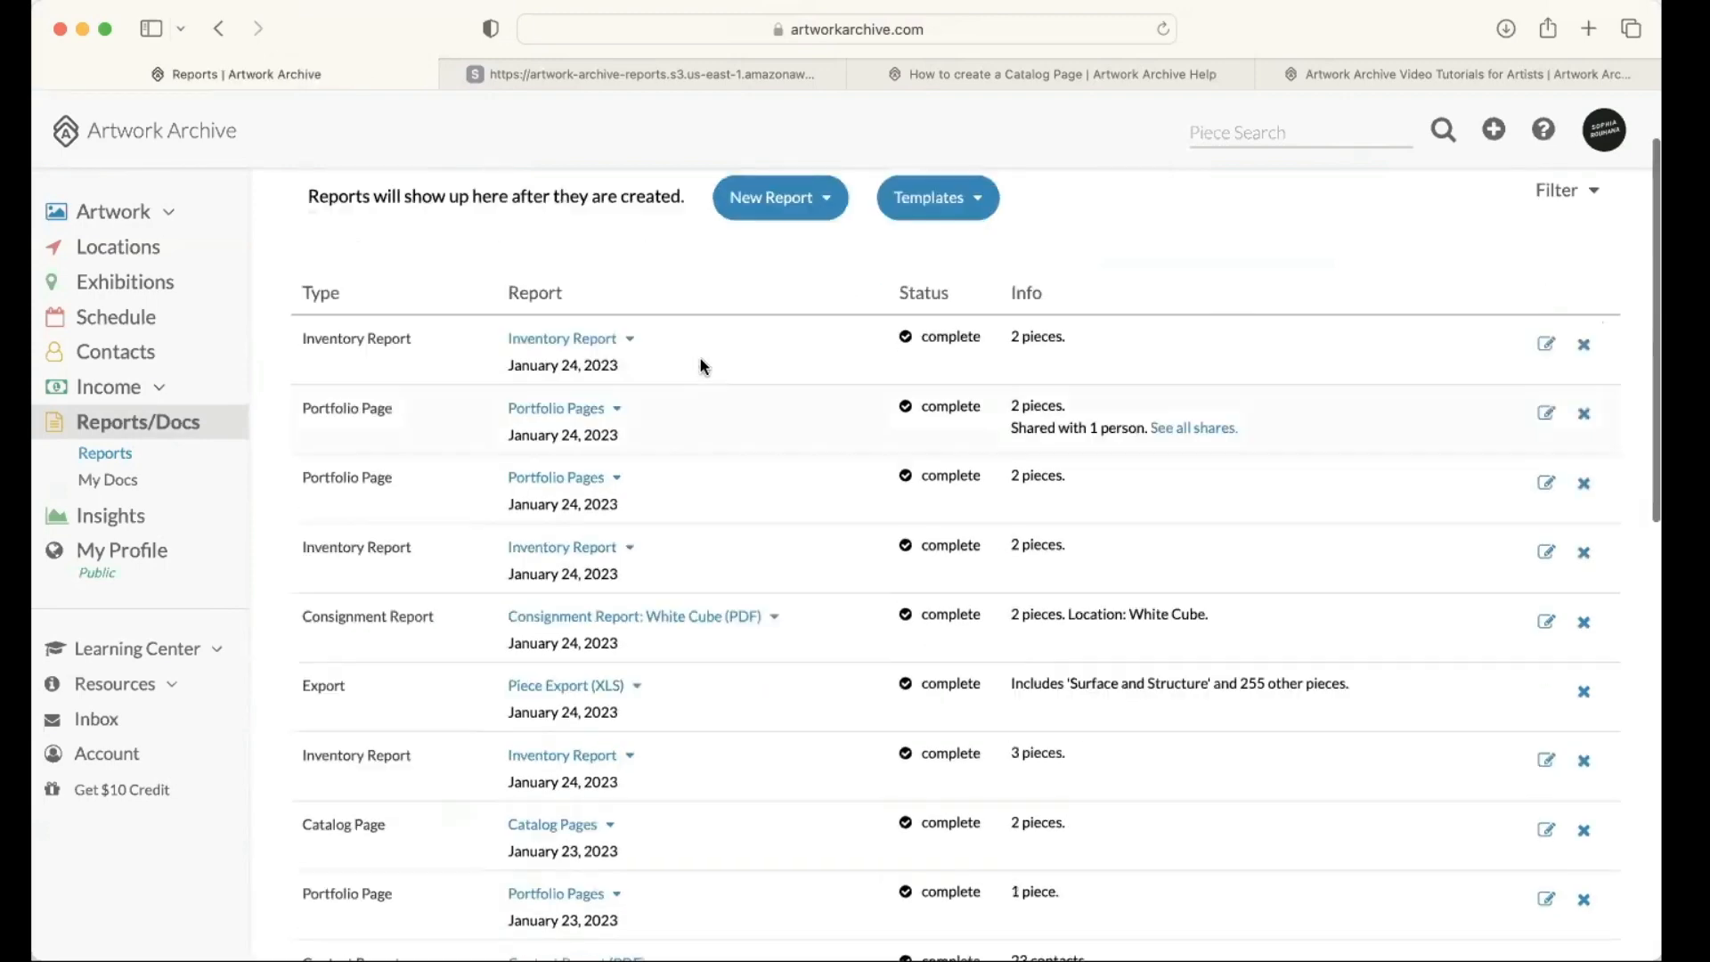
pyautogui.scroll(1, 624, 372)
pyautogui.click(617, 376)
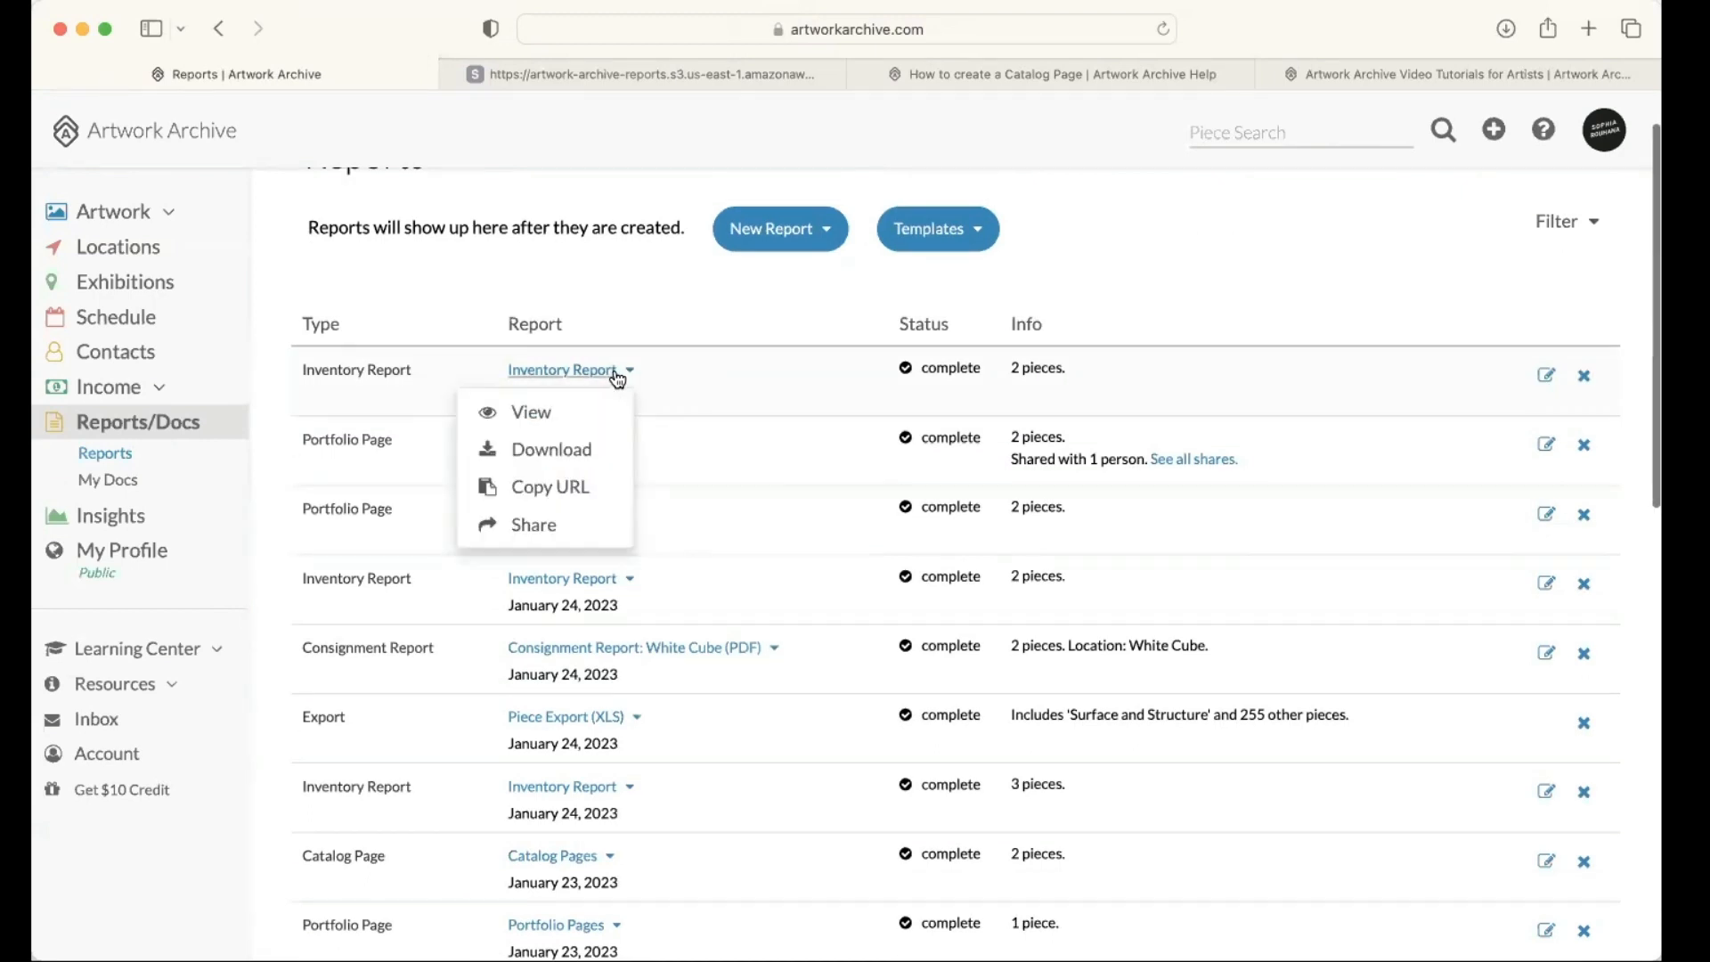
pyautogui.click(595, 527)
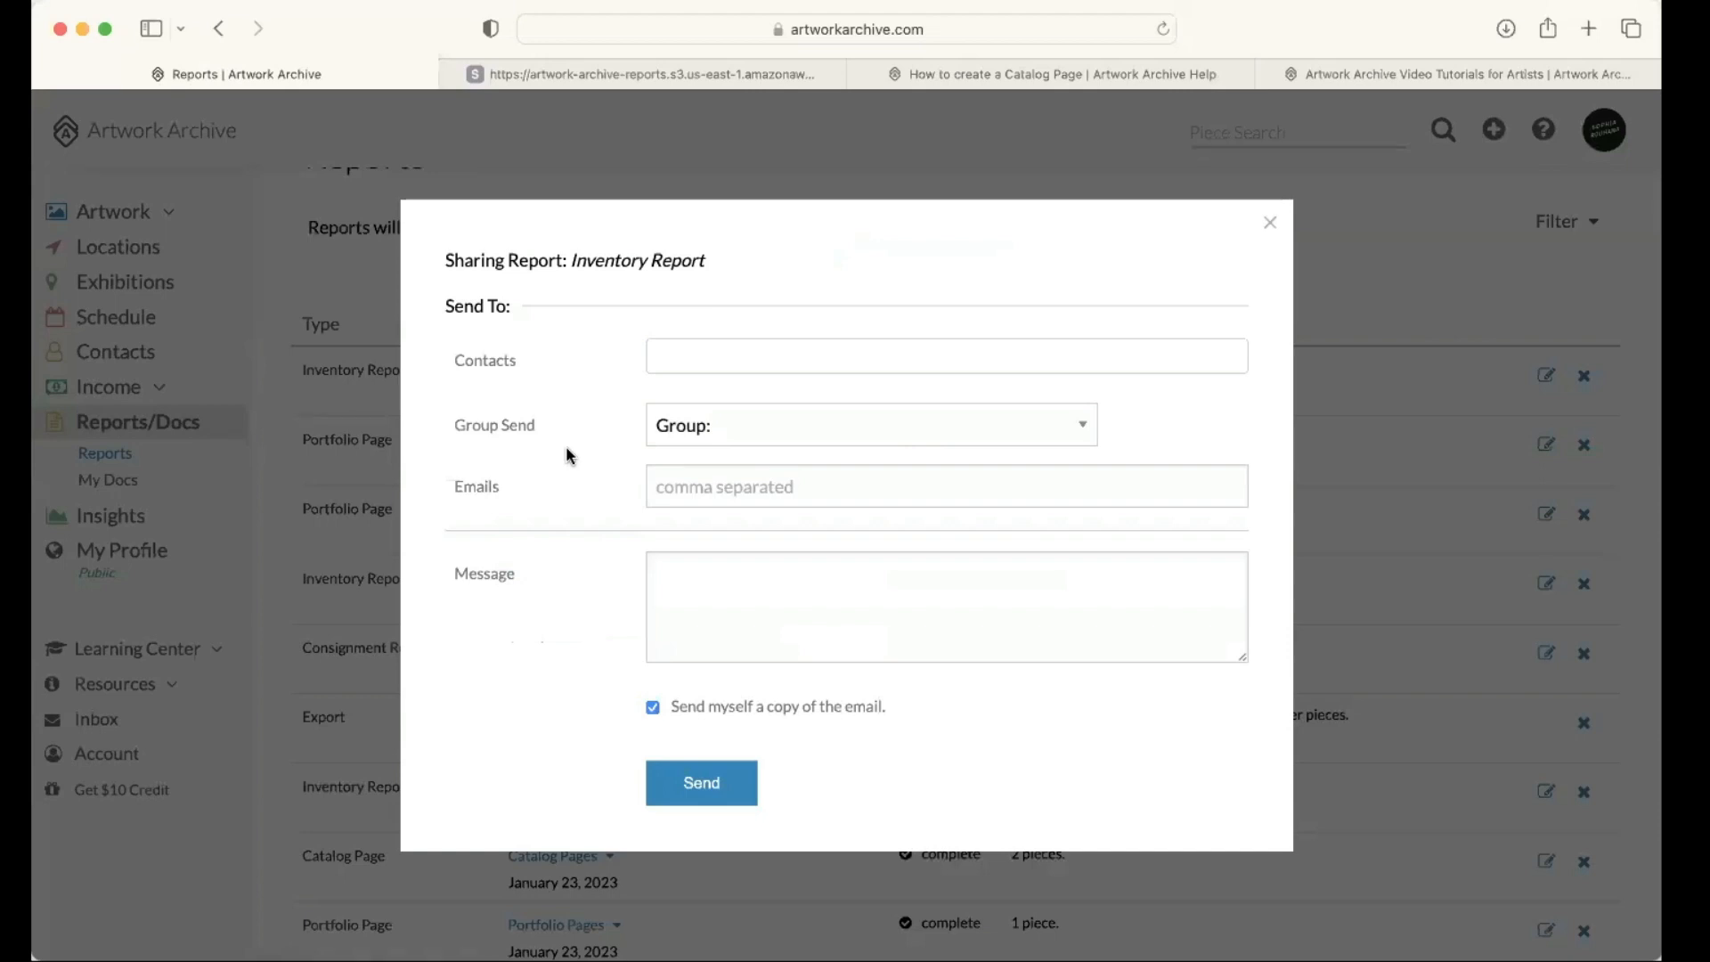
# Step: Look through the contacts that can be chosen as recipients of the shared inventory report
pyautogui.click(781, 363)
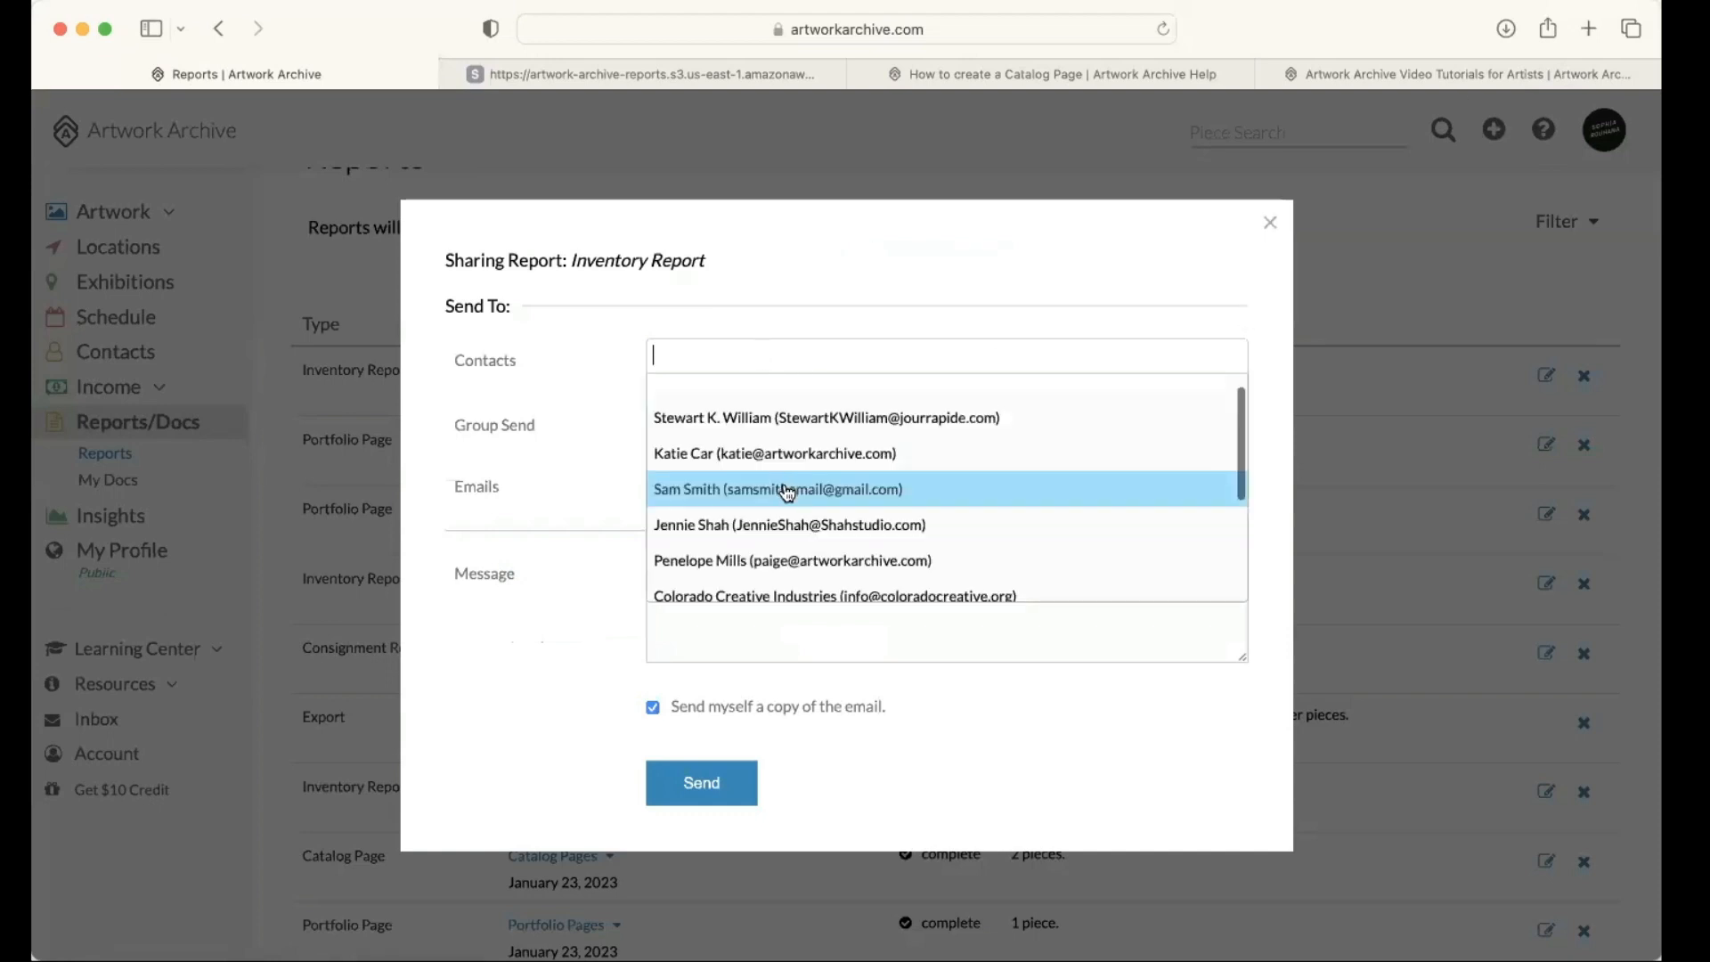
pyautogui.scroll(-3, 718, 446)
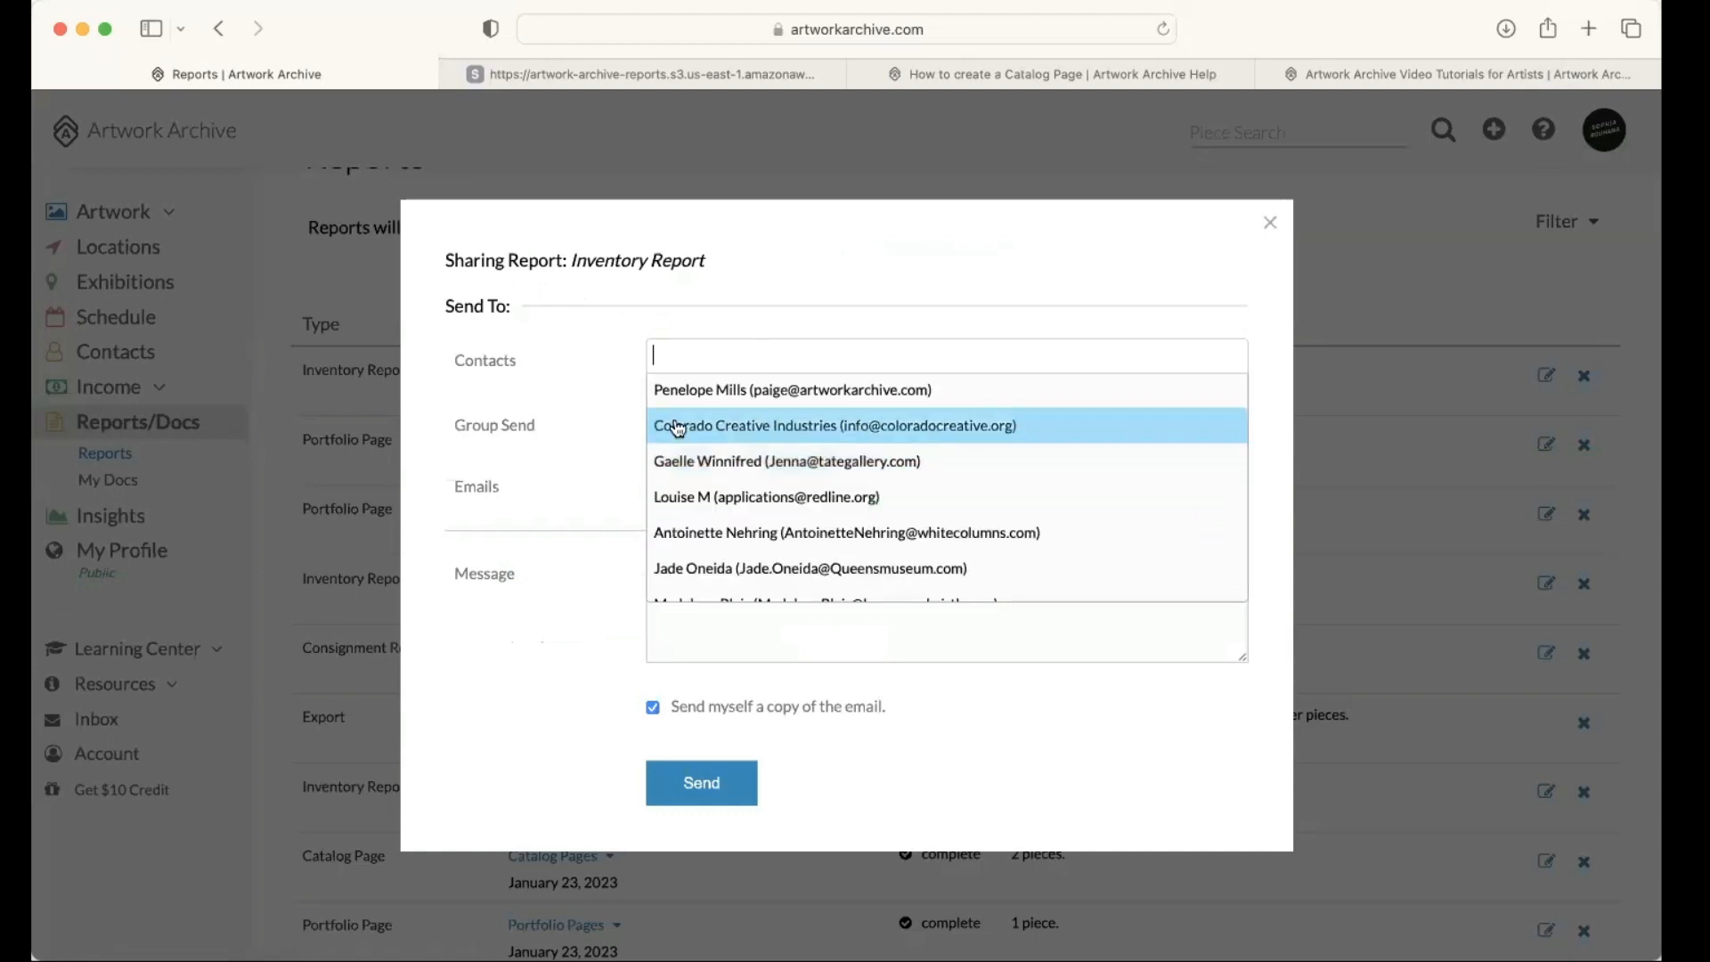
pyautogui.click(534, 364)
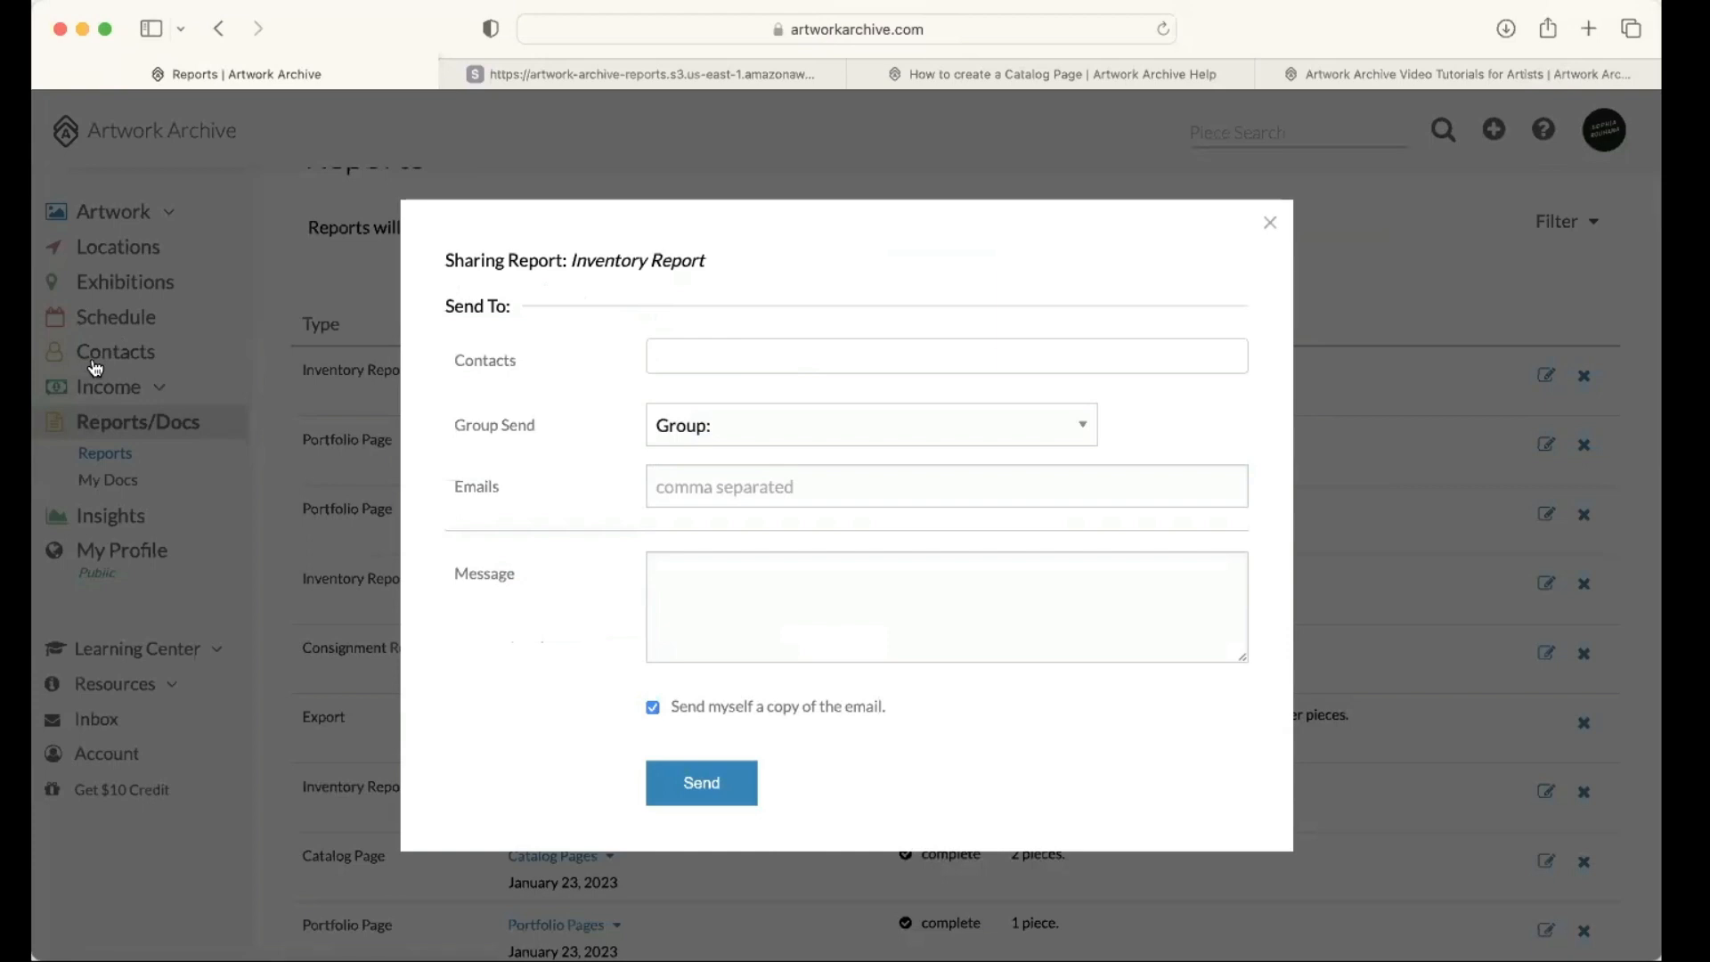
pyautogui.click(695, 353)
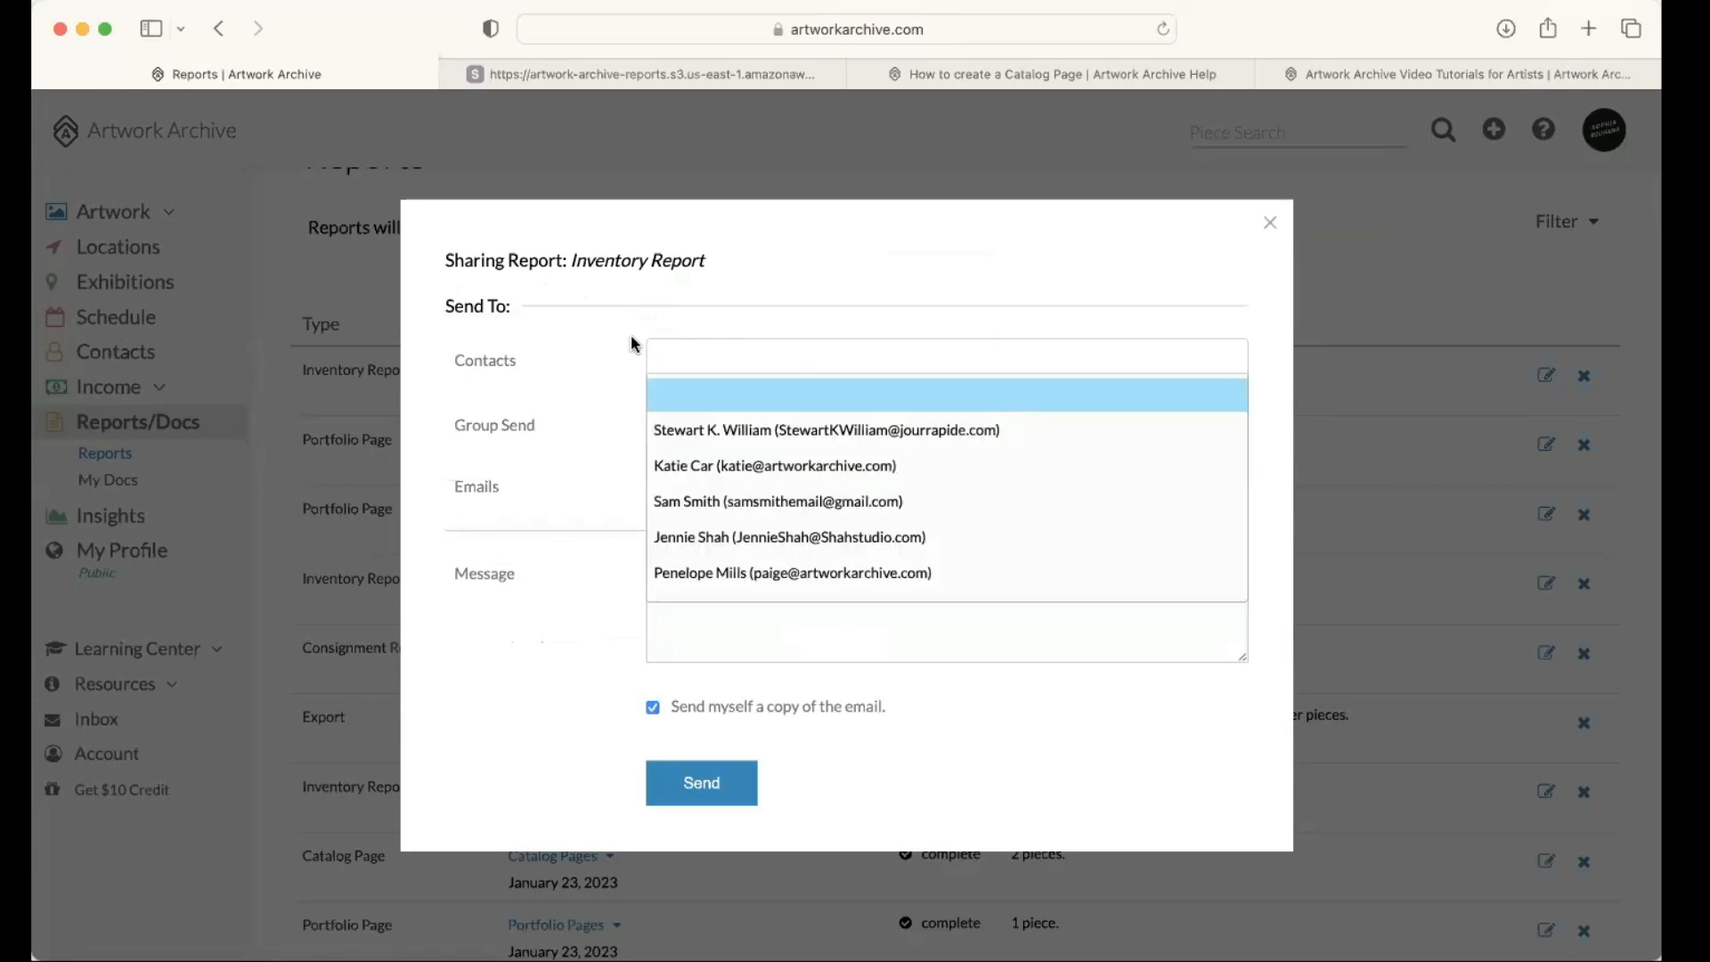
pyautogui.click(546, 332)
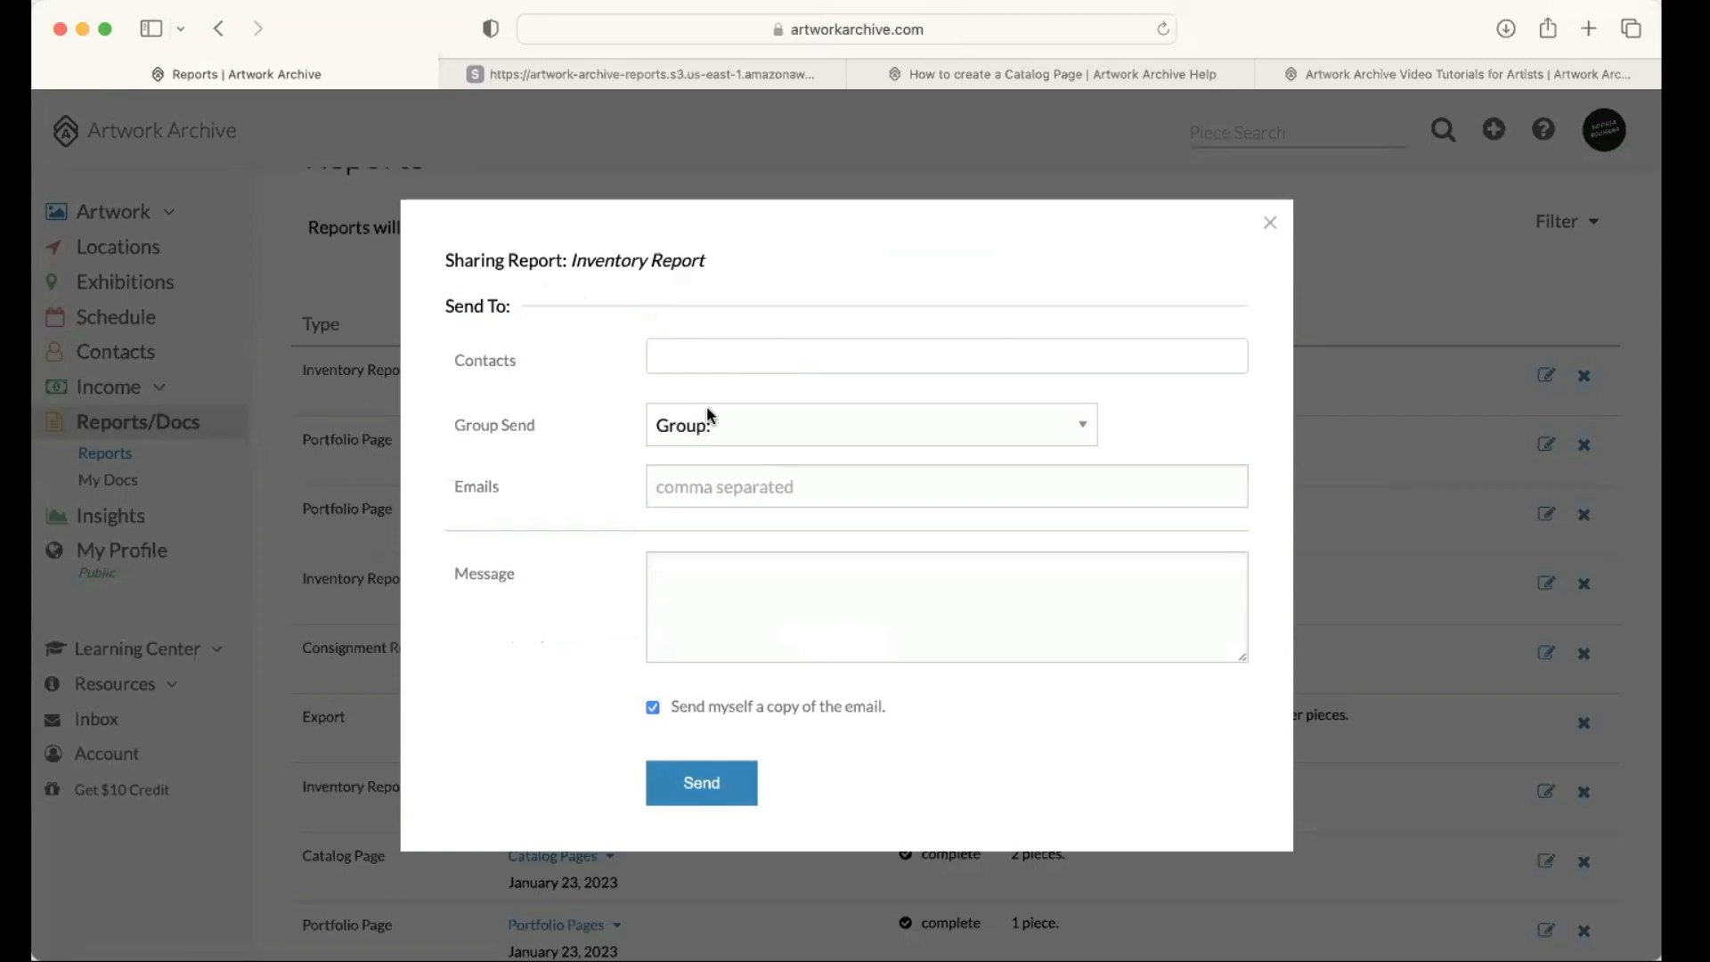
# Step: Choose the VIP Collectors group as recipients of the shared inventory report
pyautogui.click(767, 426)
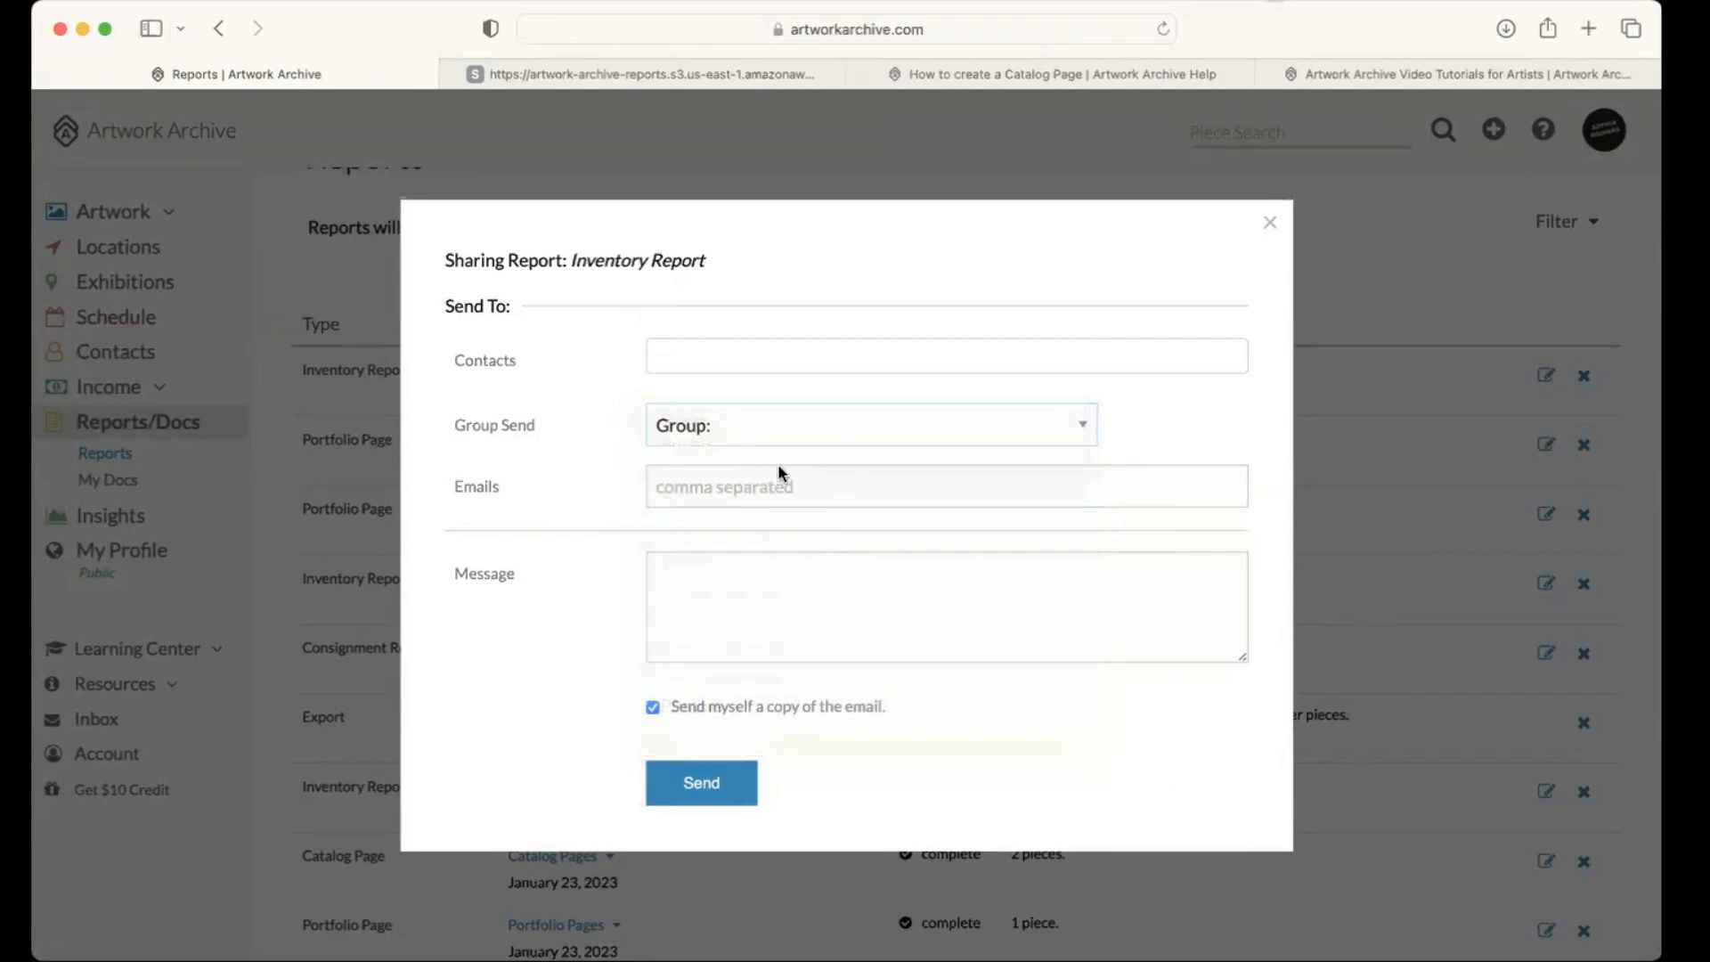
pyautogui.click(809, 420)
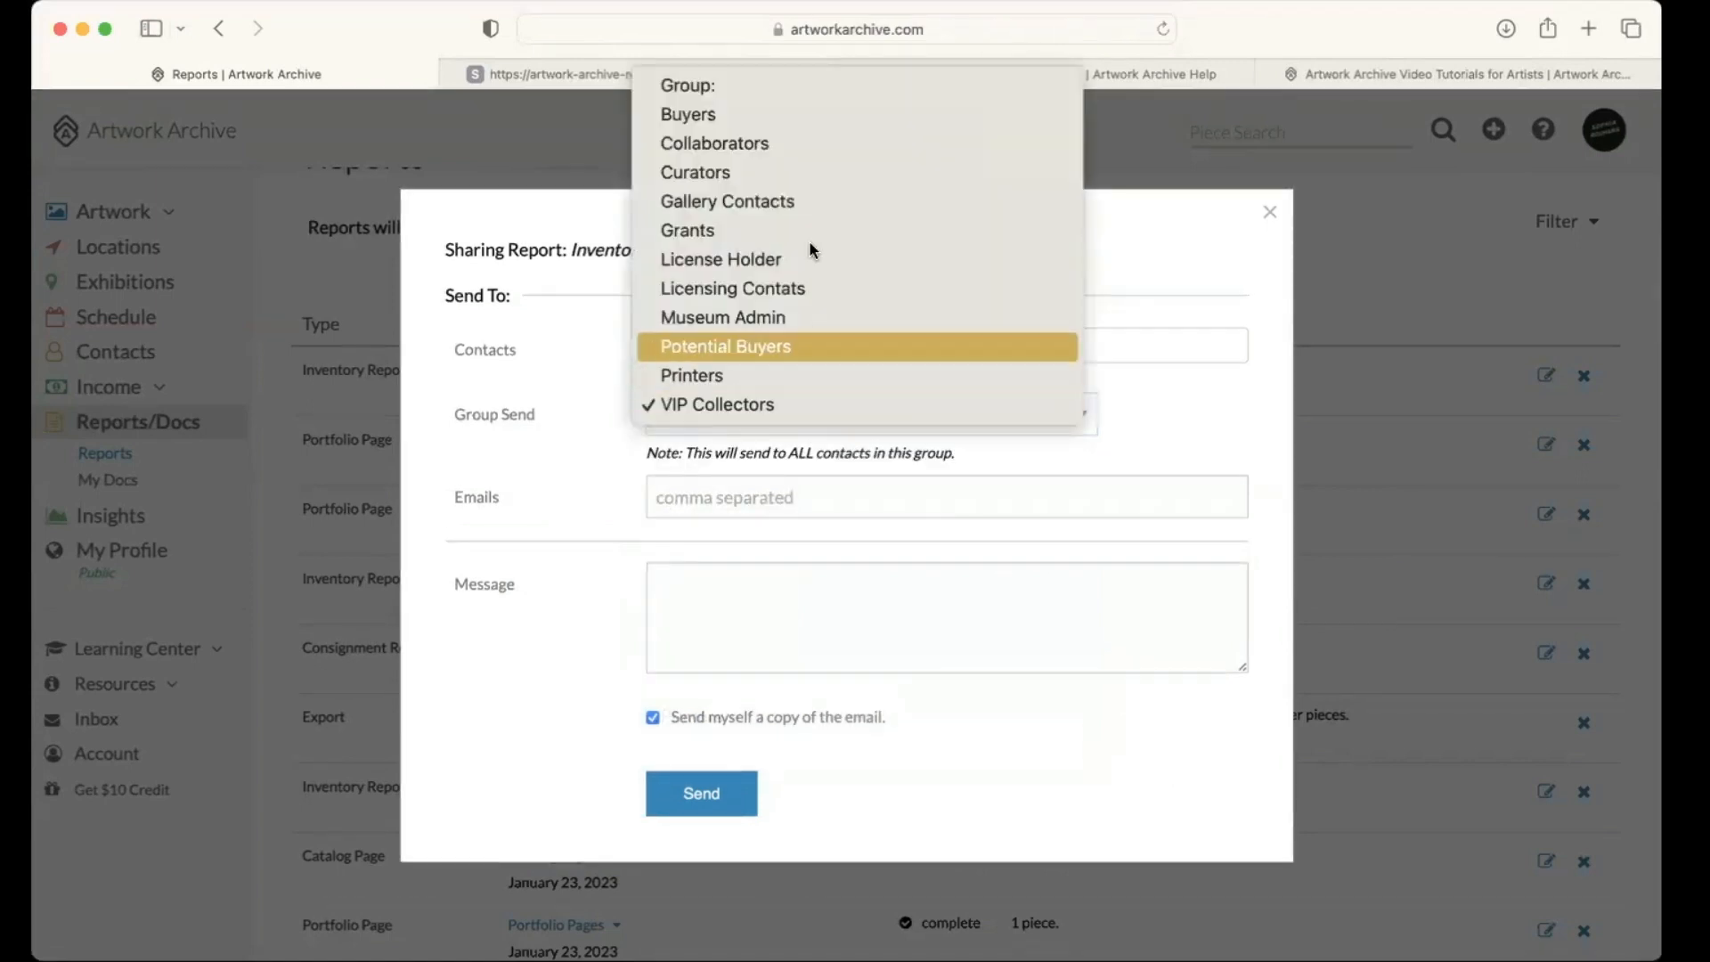
pyautogui.click(755, 493)
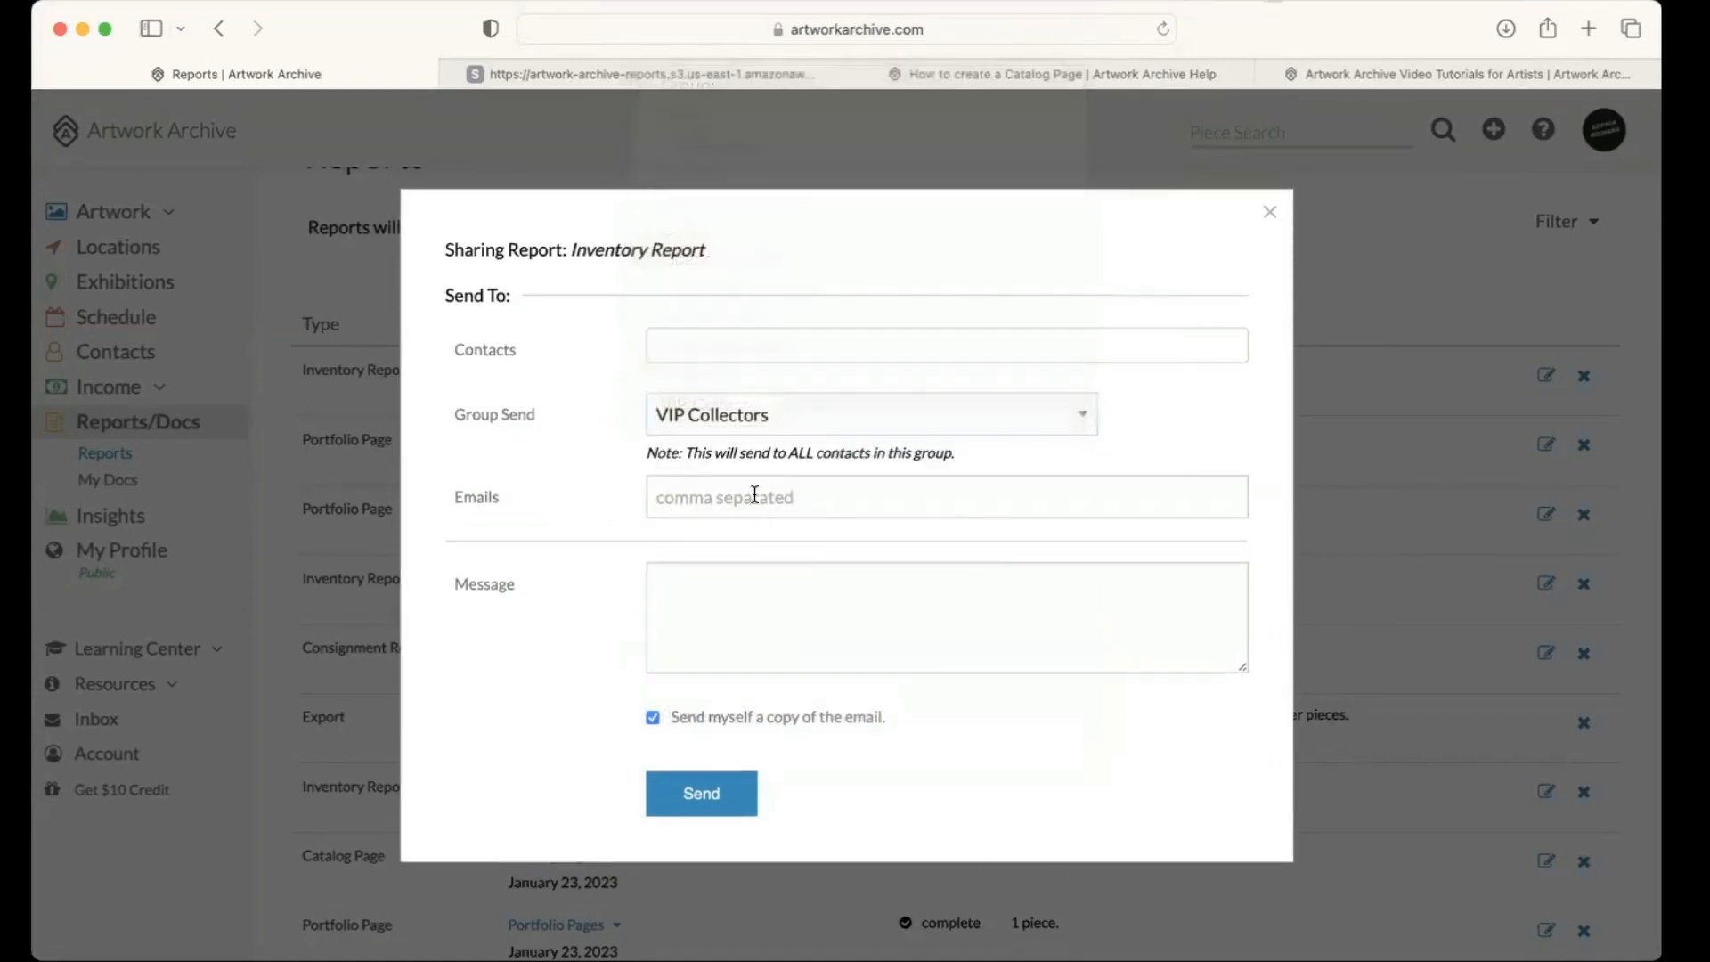
# Step: Enter a recipient's email address in the inventory report's sharing form
pyautogui.click(755, 493)
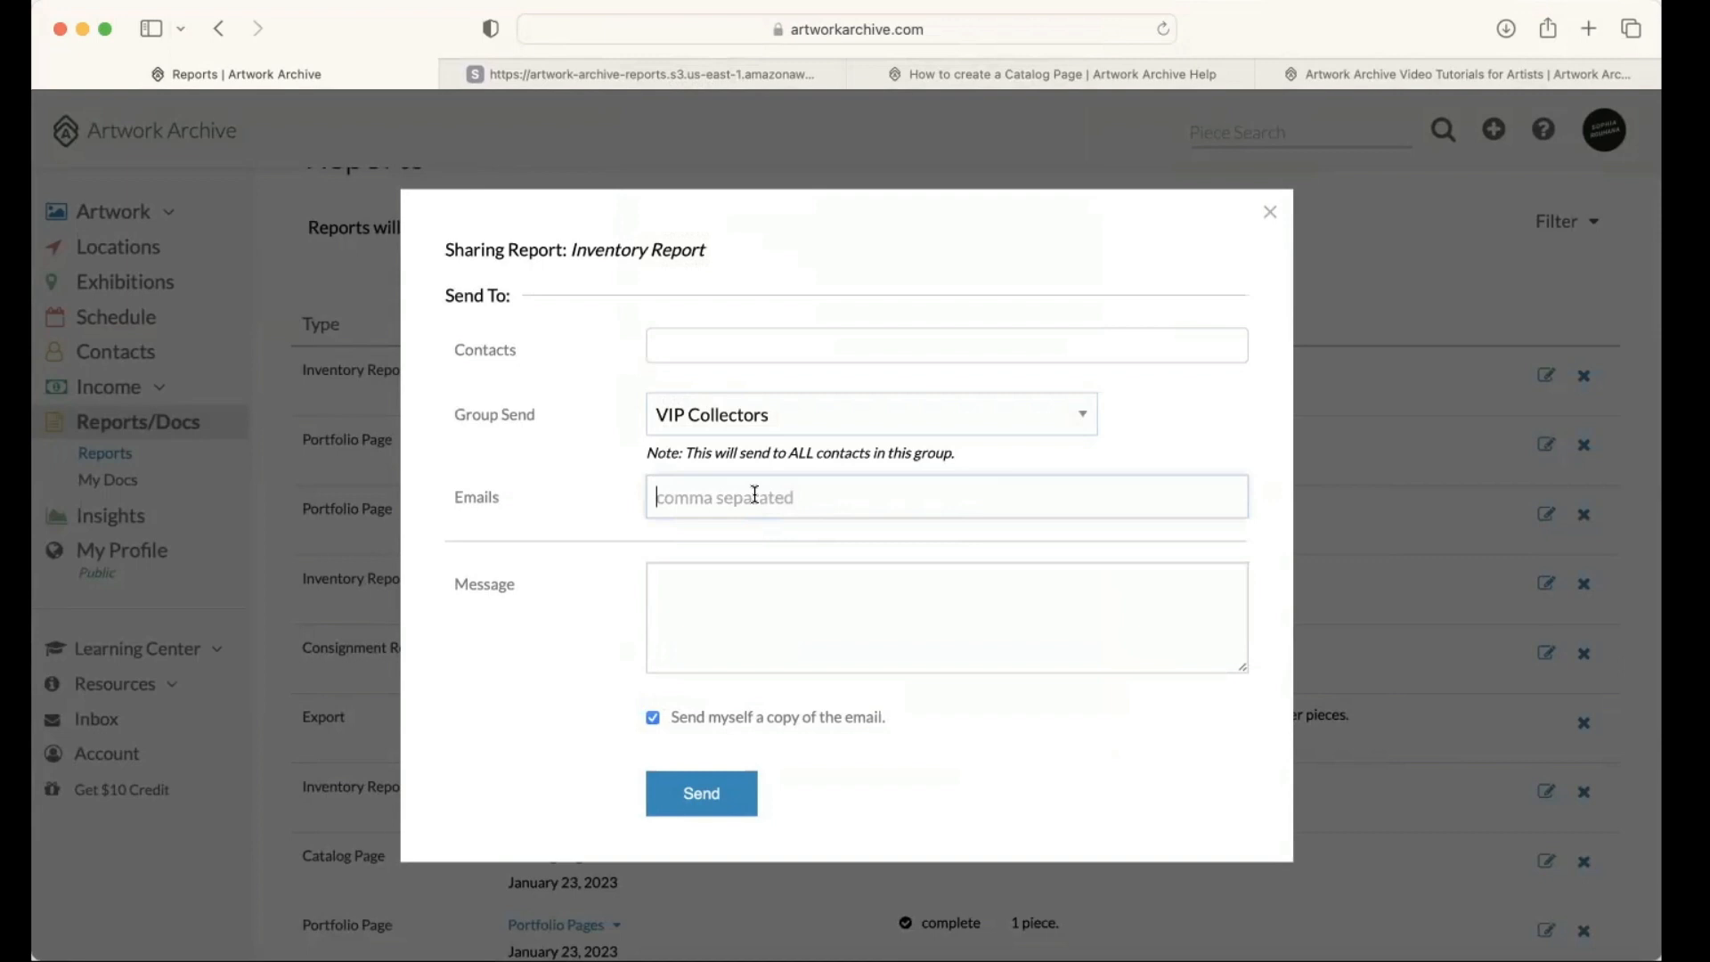
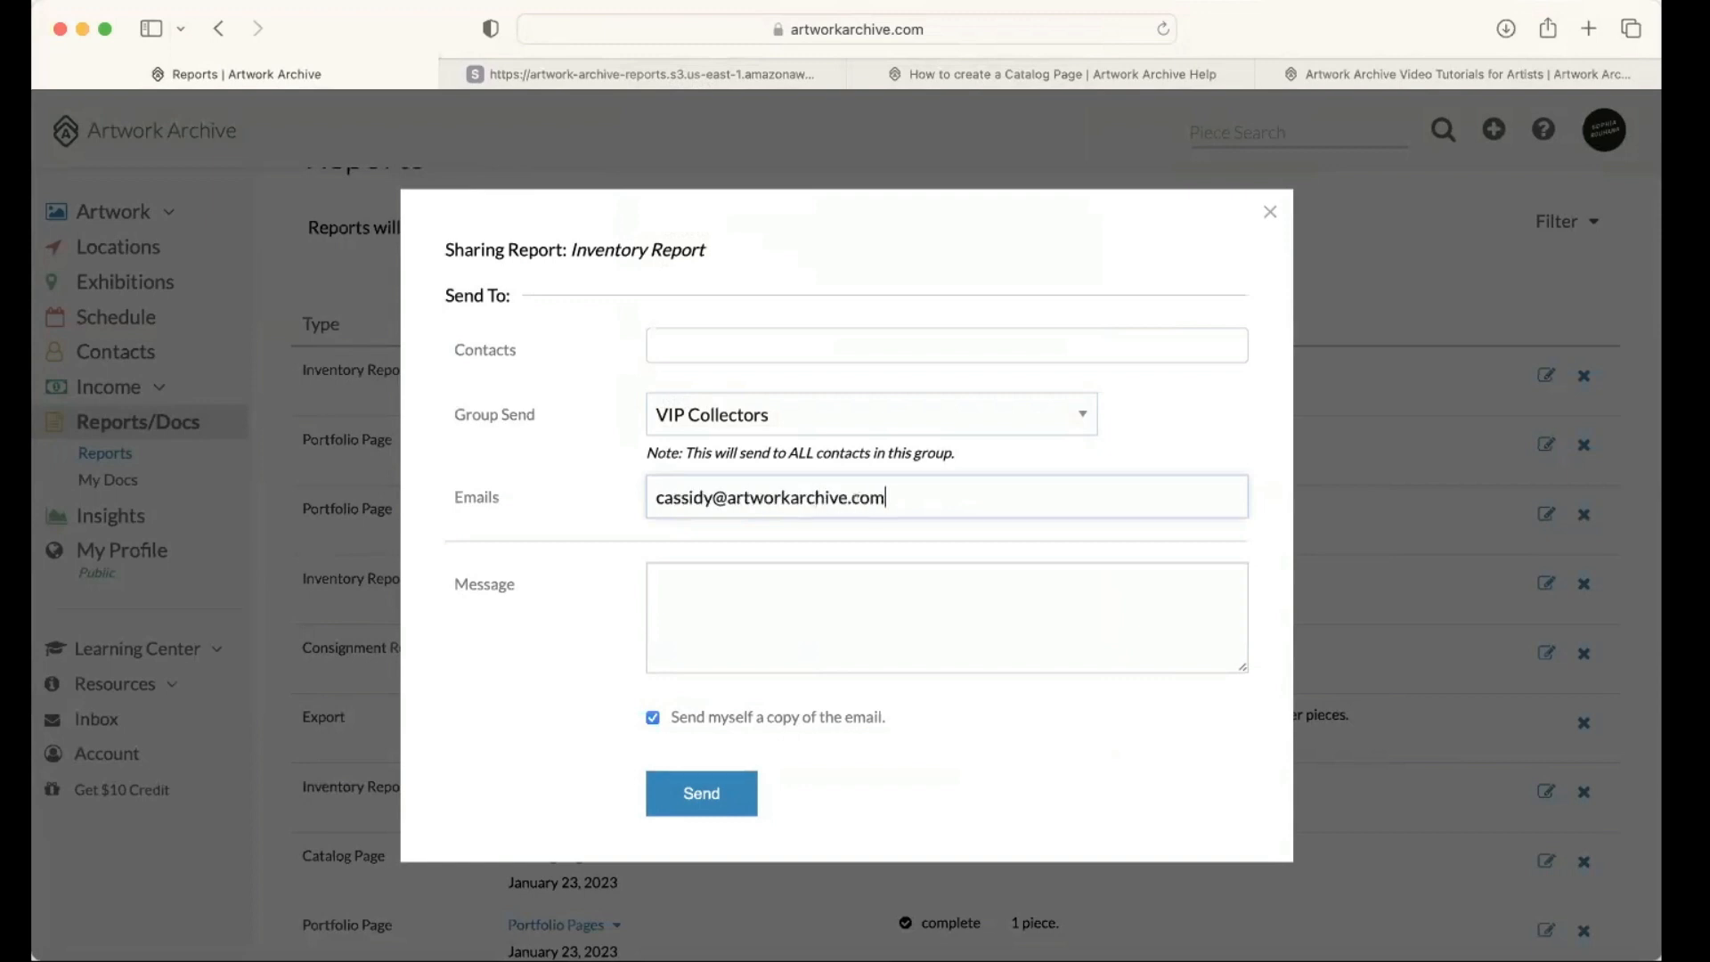
pyautogui.write(', ')
# Step: Close the sharing form without sending the report and look over the list of created reports
pyautogui.click(808, 593)
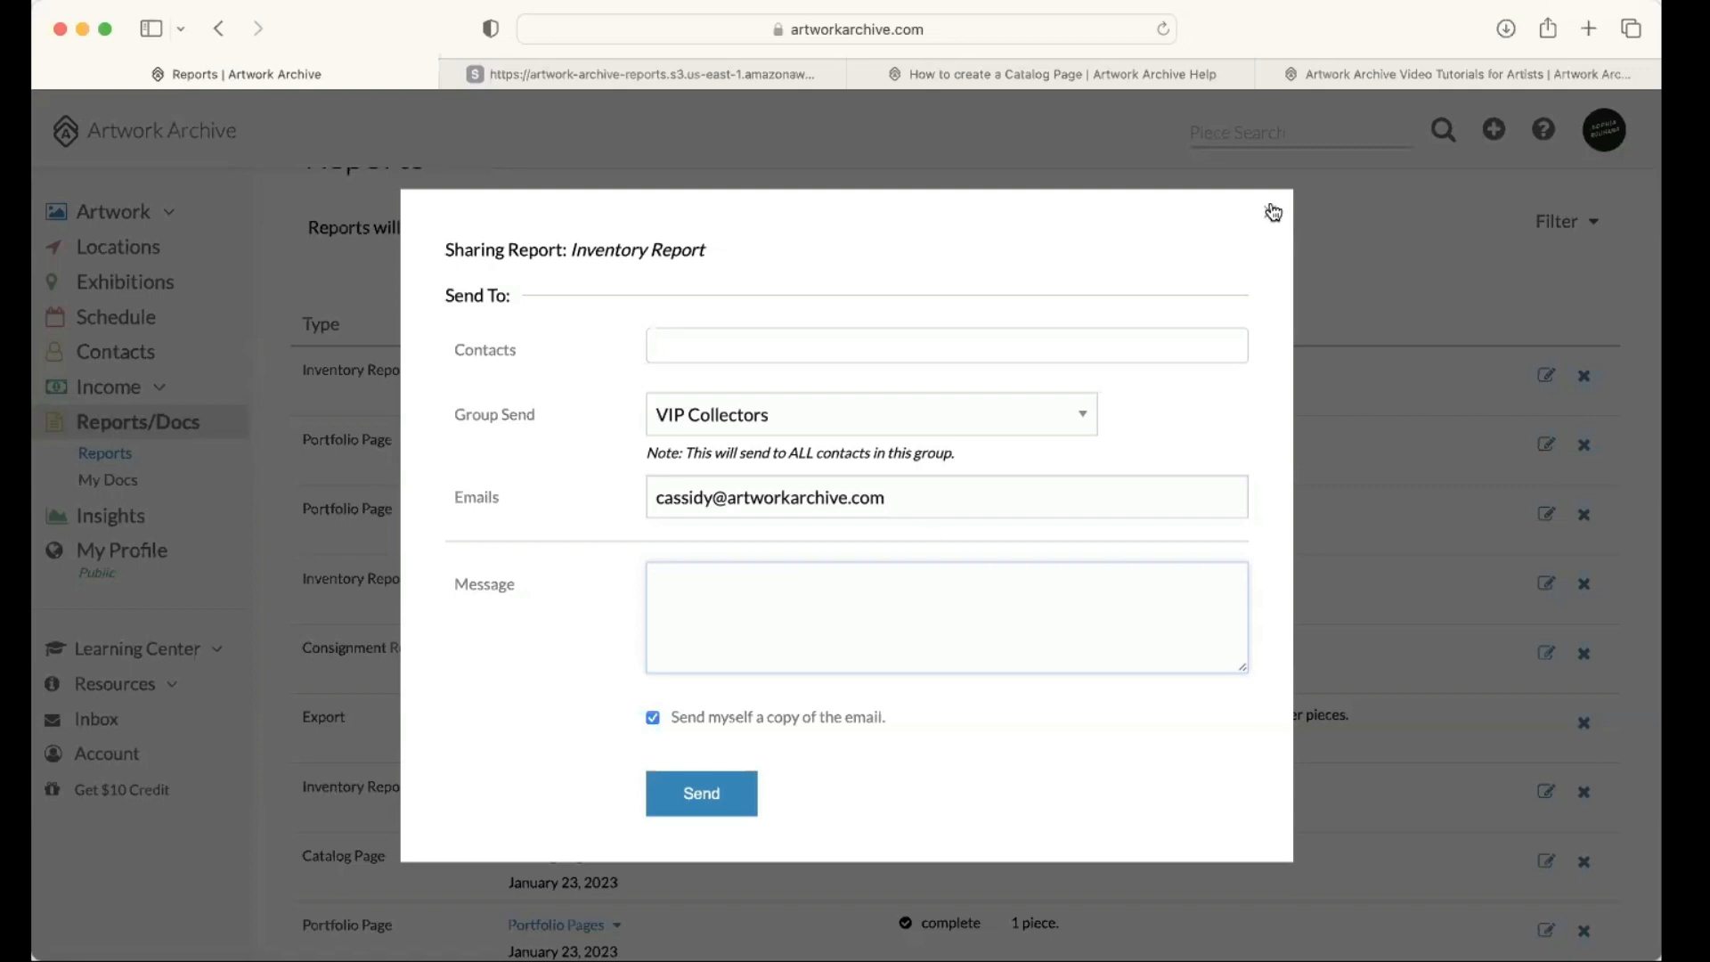
pyautogui.press('Escape')
pyautogui.scroll(-3, 718, 418)
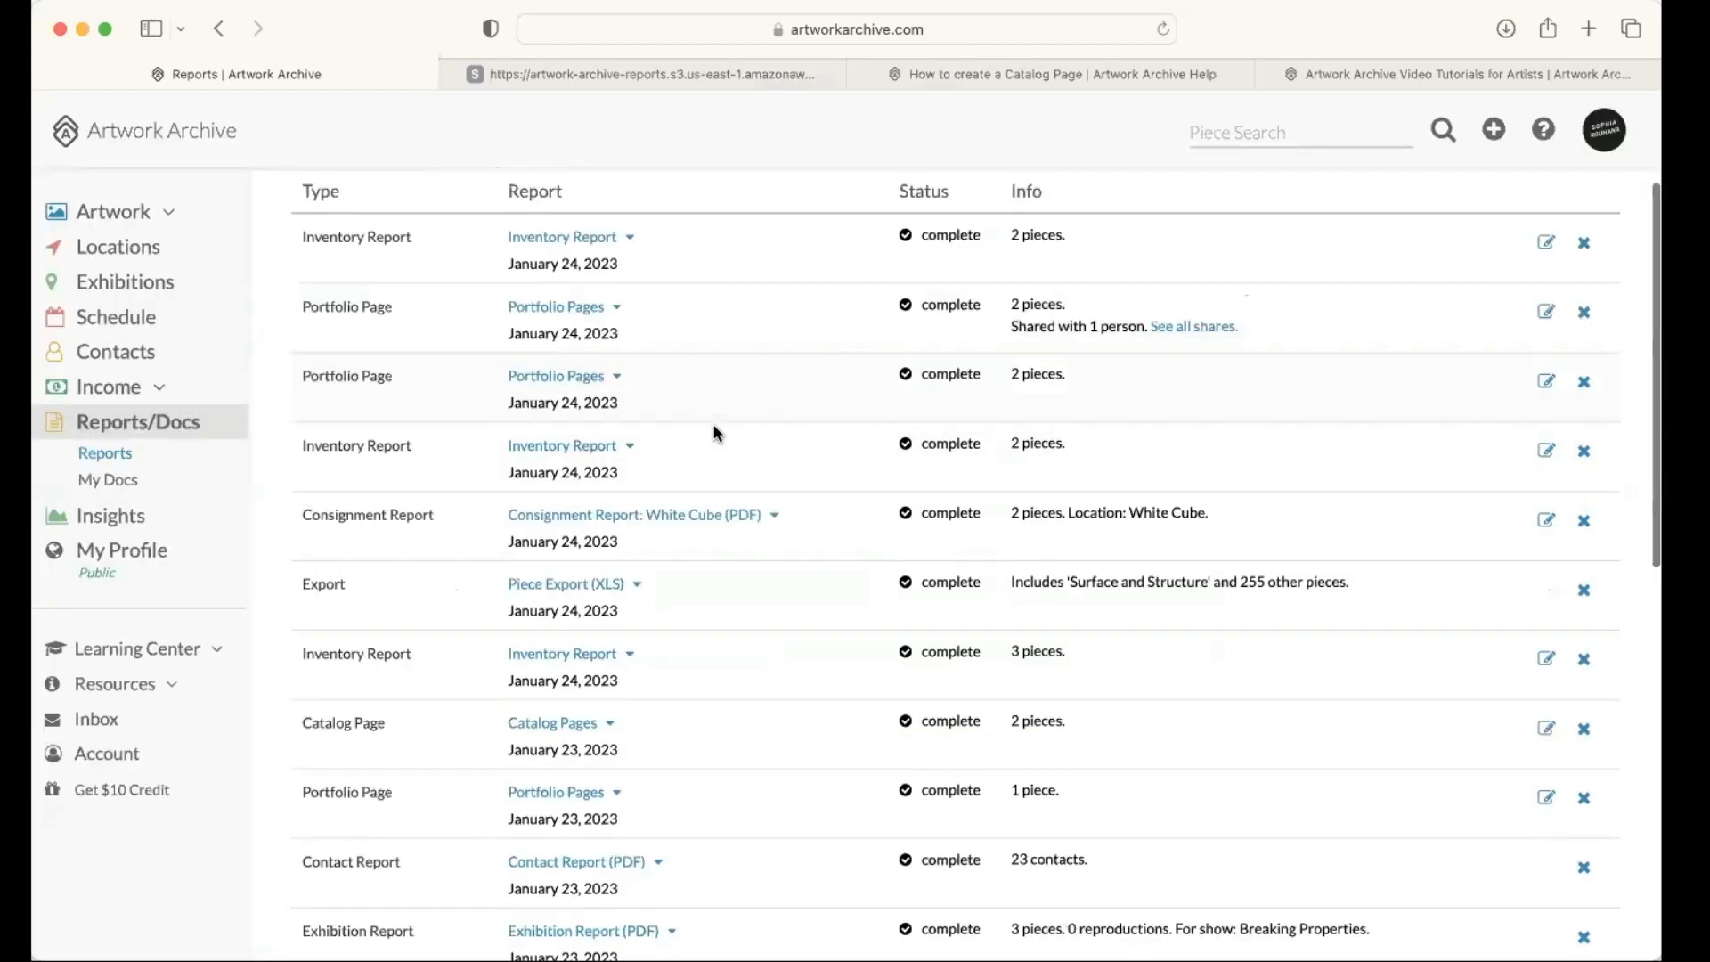
pyautogui.scroll(3, 719, 433)
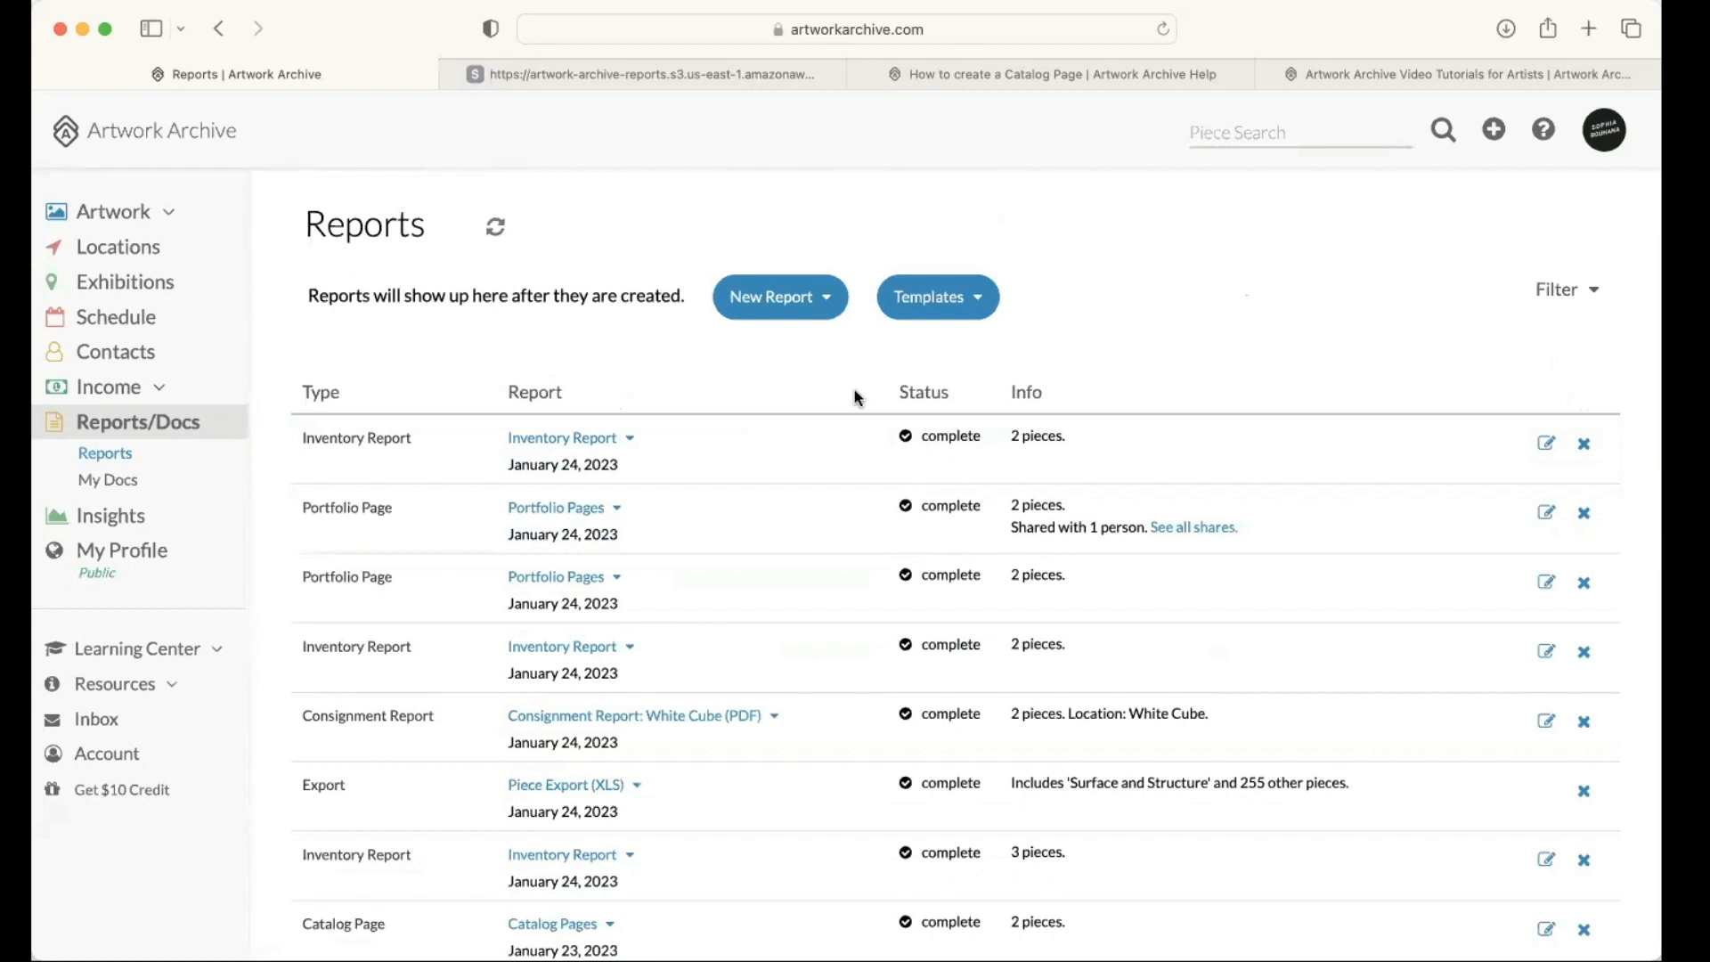
pyautogui.scroll(-1, 884, 393)
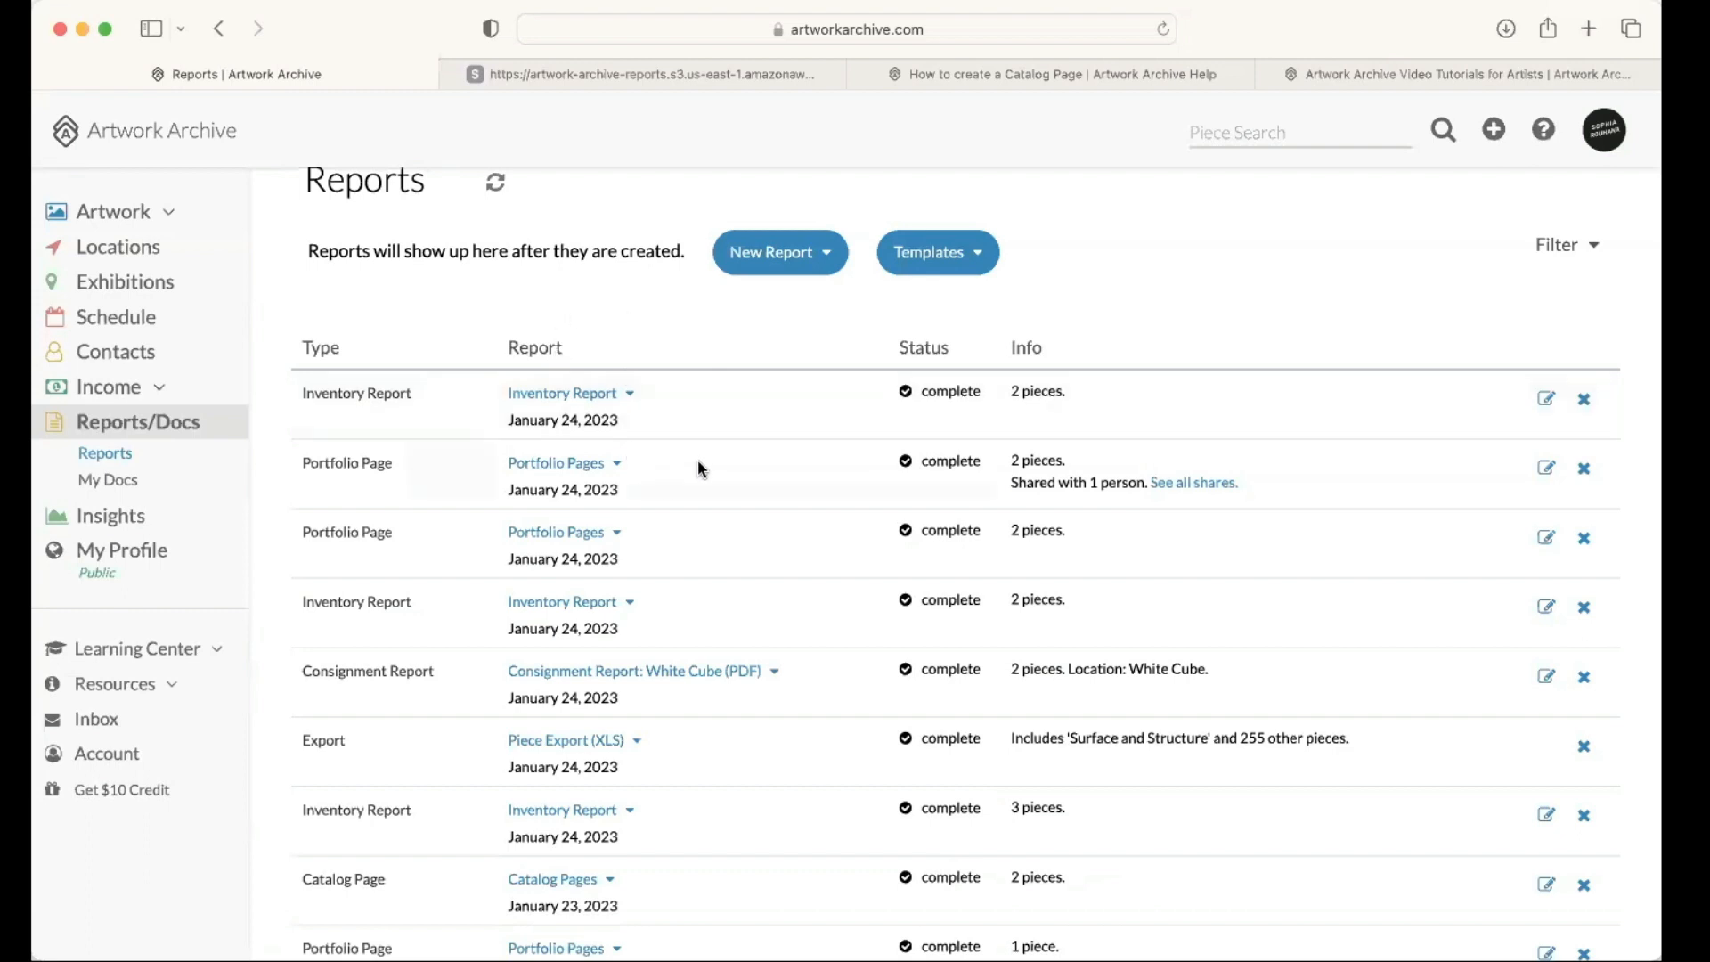
pyautogui.scroll(-5, 697, 458)
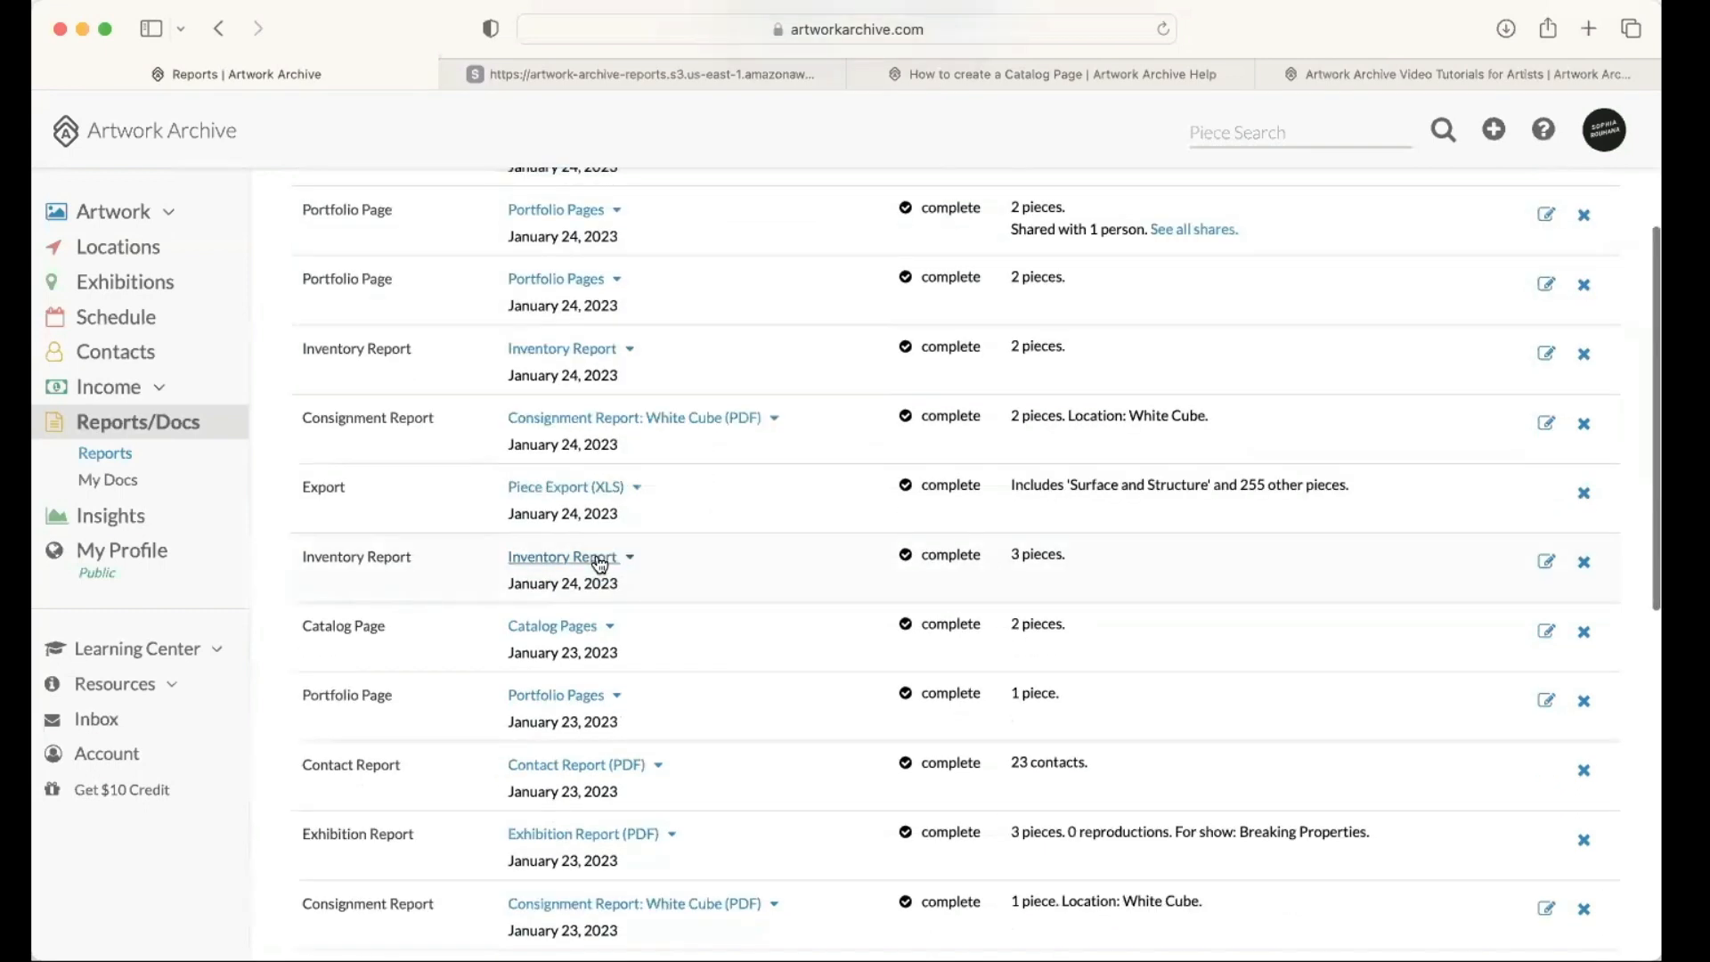
# Step: Open the three-piece inventory report dated January 24, 2023 for editing and look over its piece order options
pyautogui.click(599, 564)
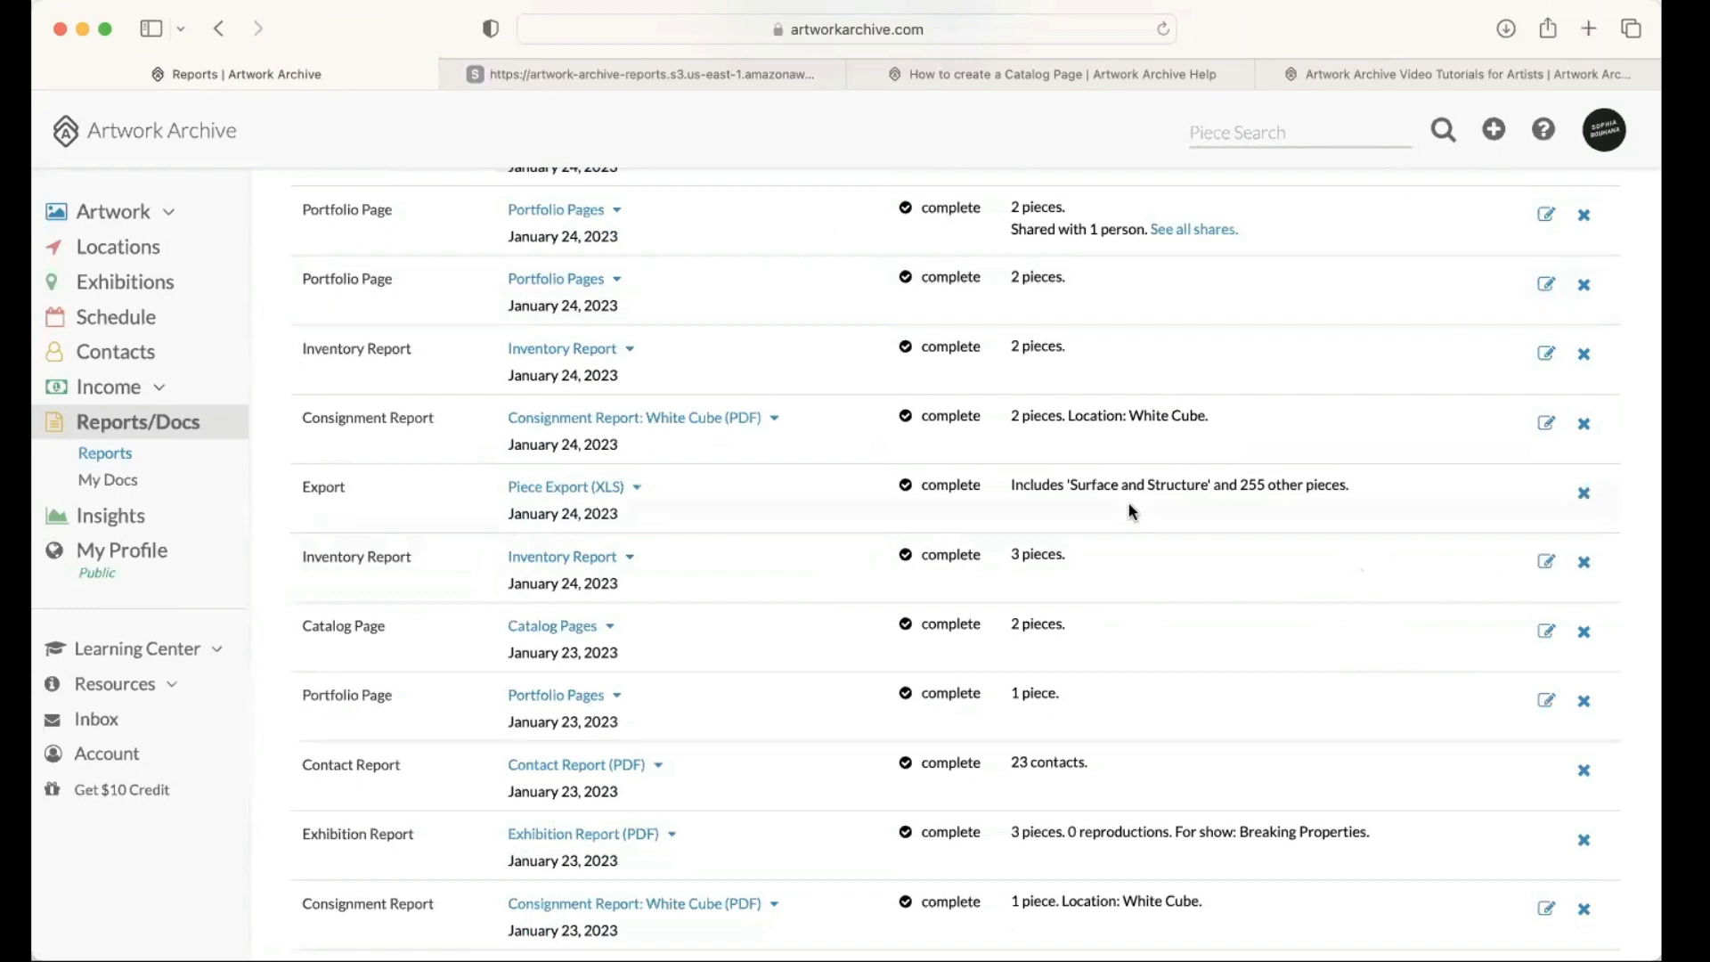
pyautogui.scroll(-5, 761, 543)
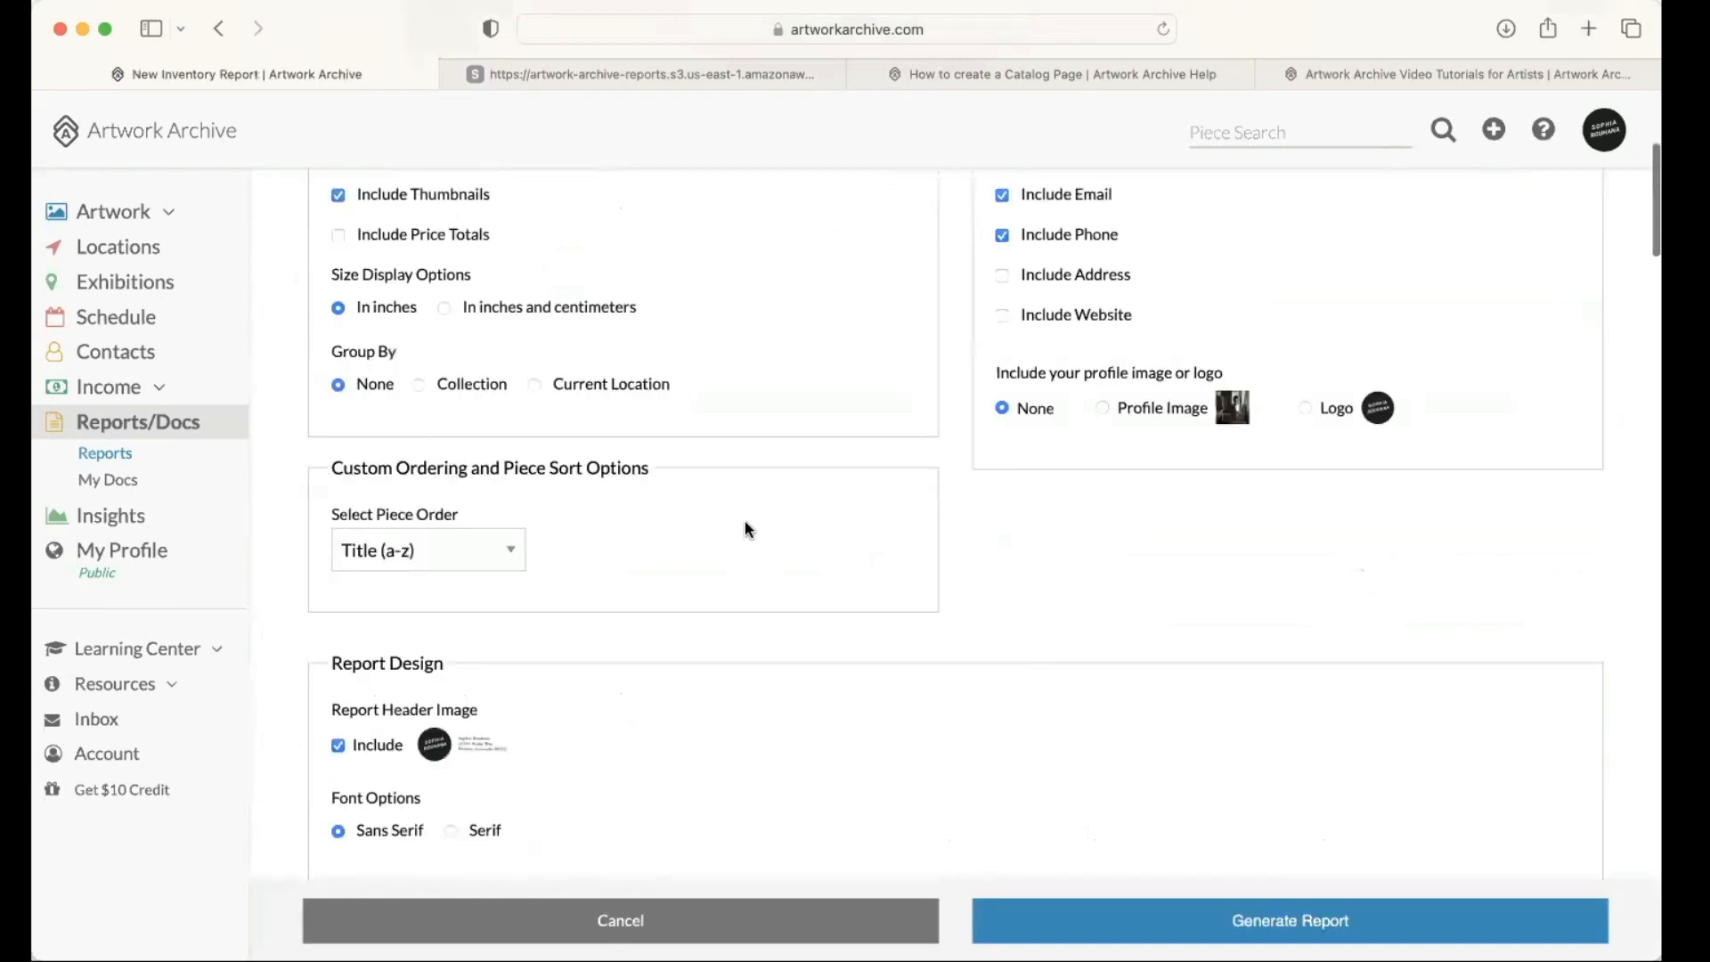
pyautogui.scroll(-5, 745, 526)
pyautogui.click(499, 190)
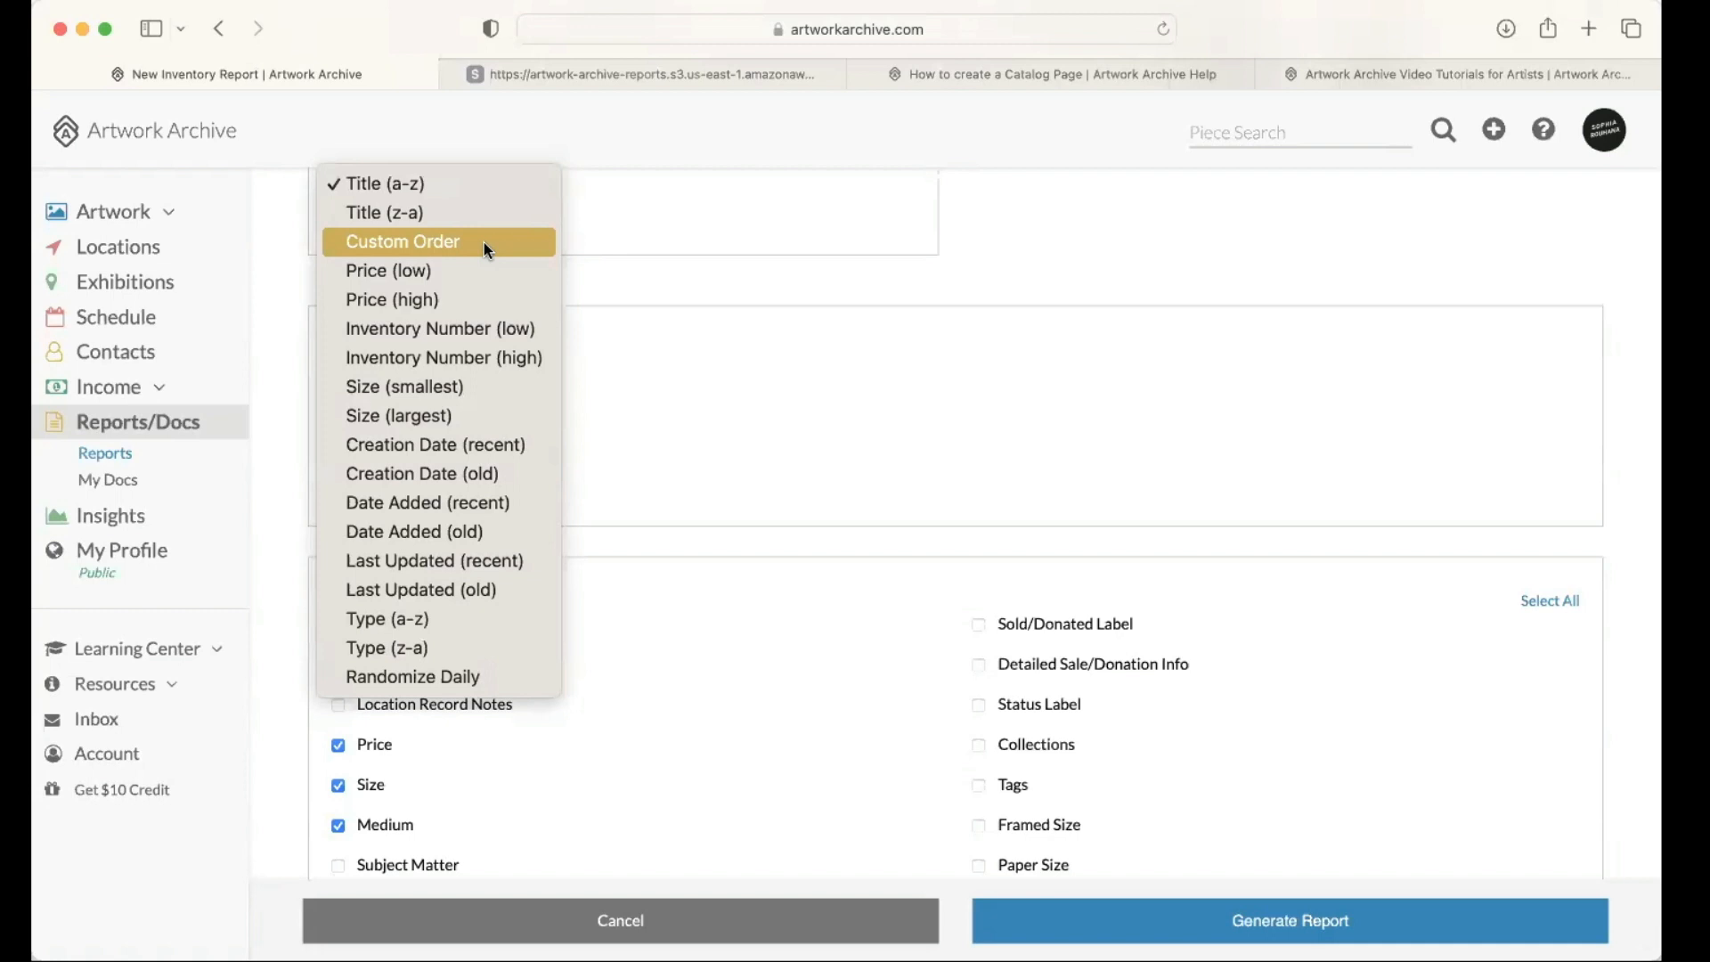
pyautogui.click(644, 271)
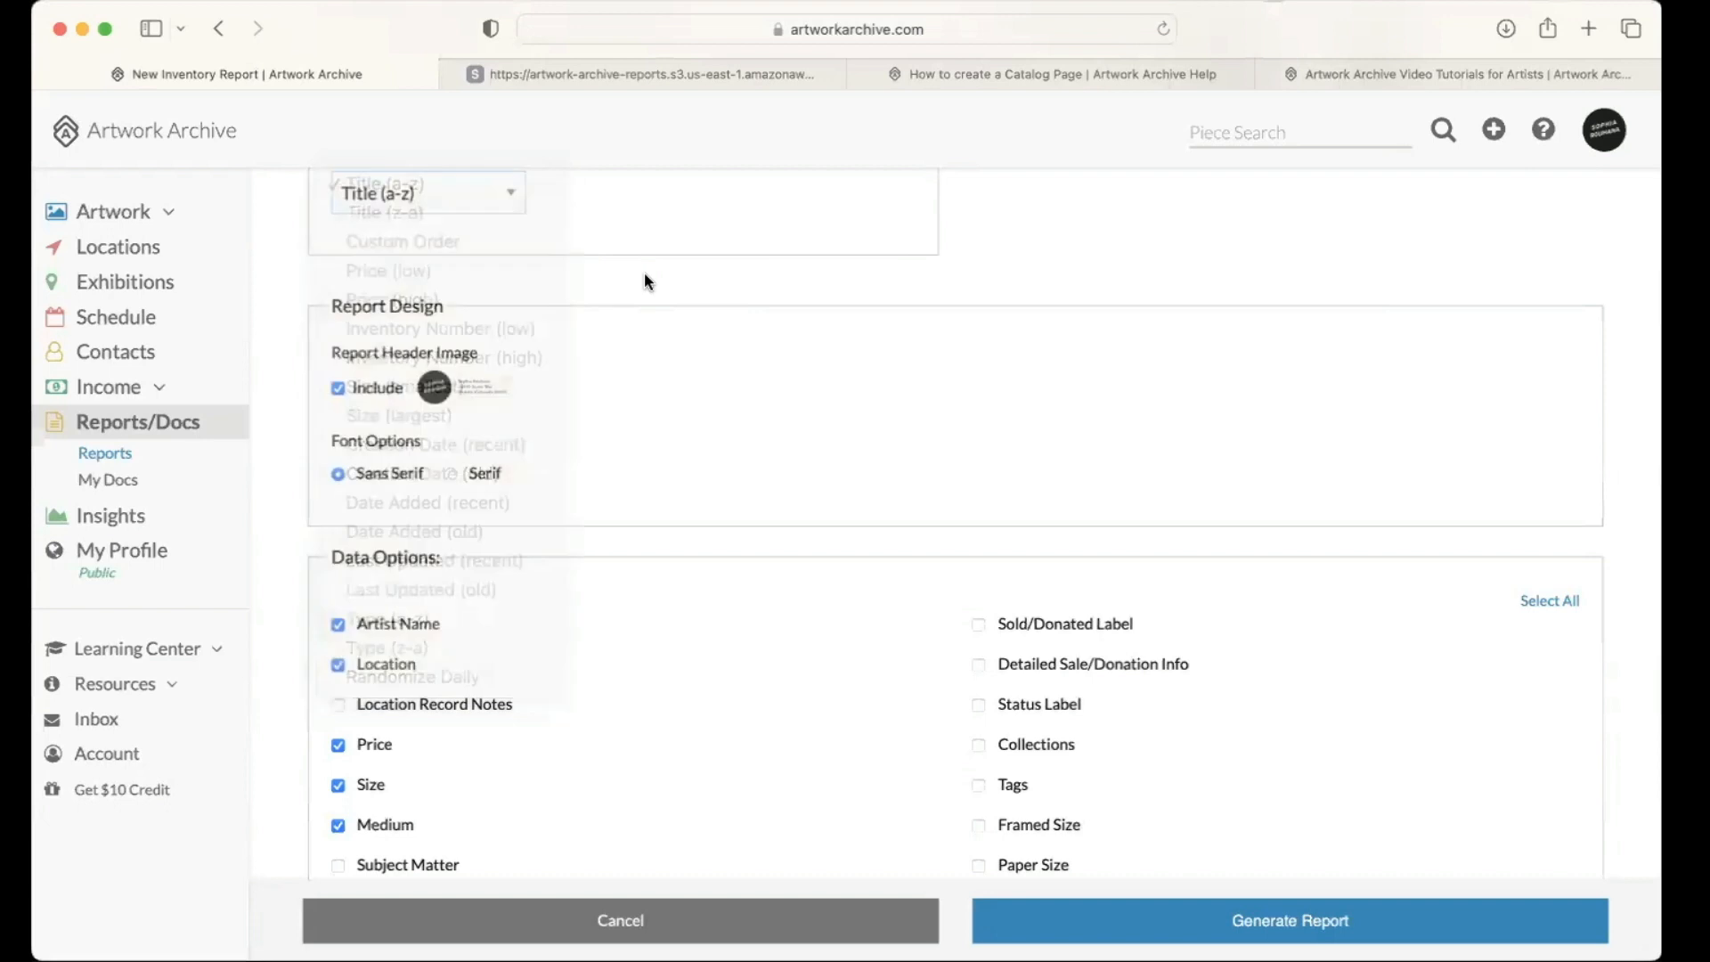
pyautogui.scroll(5, 645, 274)
pyautogui.scroll(-1, 338, 433)
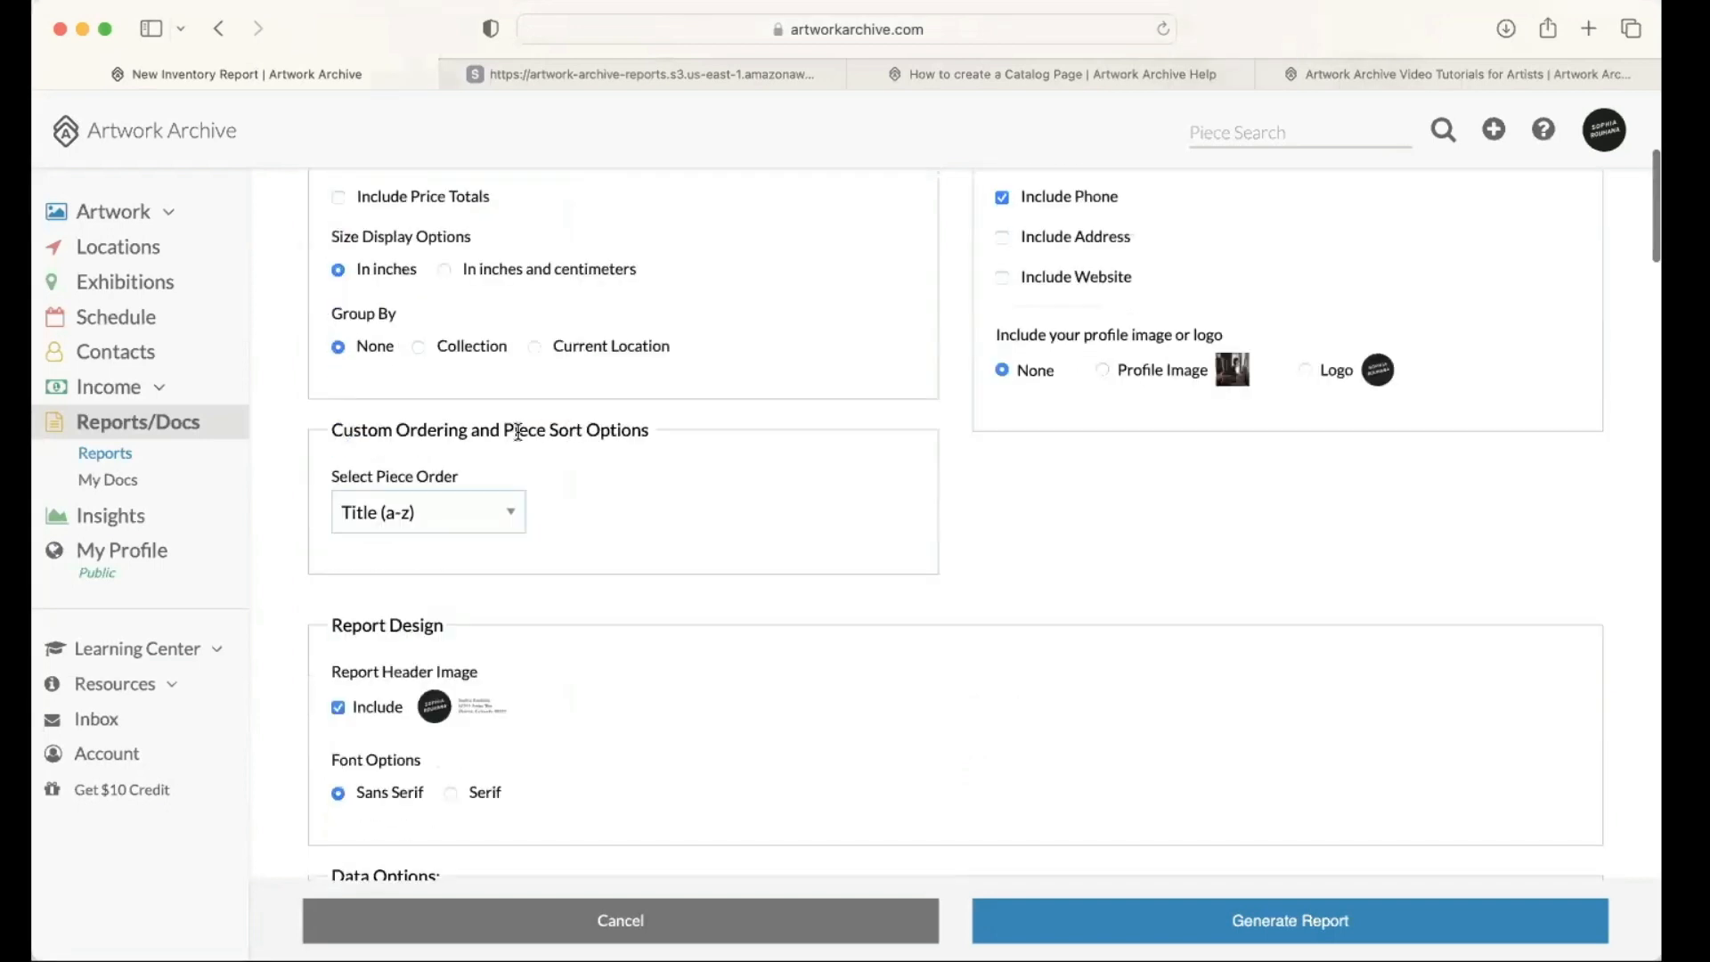
# Step: Set the inventory report's piece order to Custom Order and continue to the artwork ordering page
pyautogui.click(464, 515)
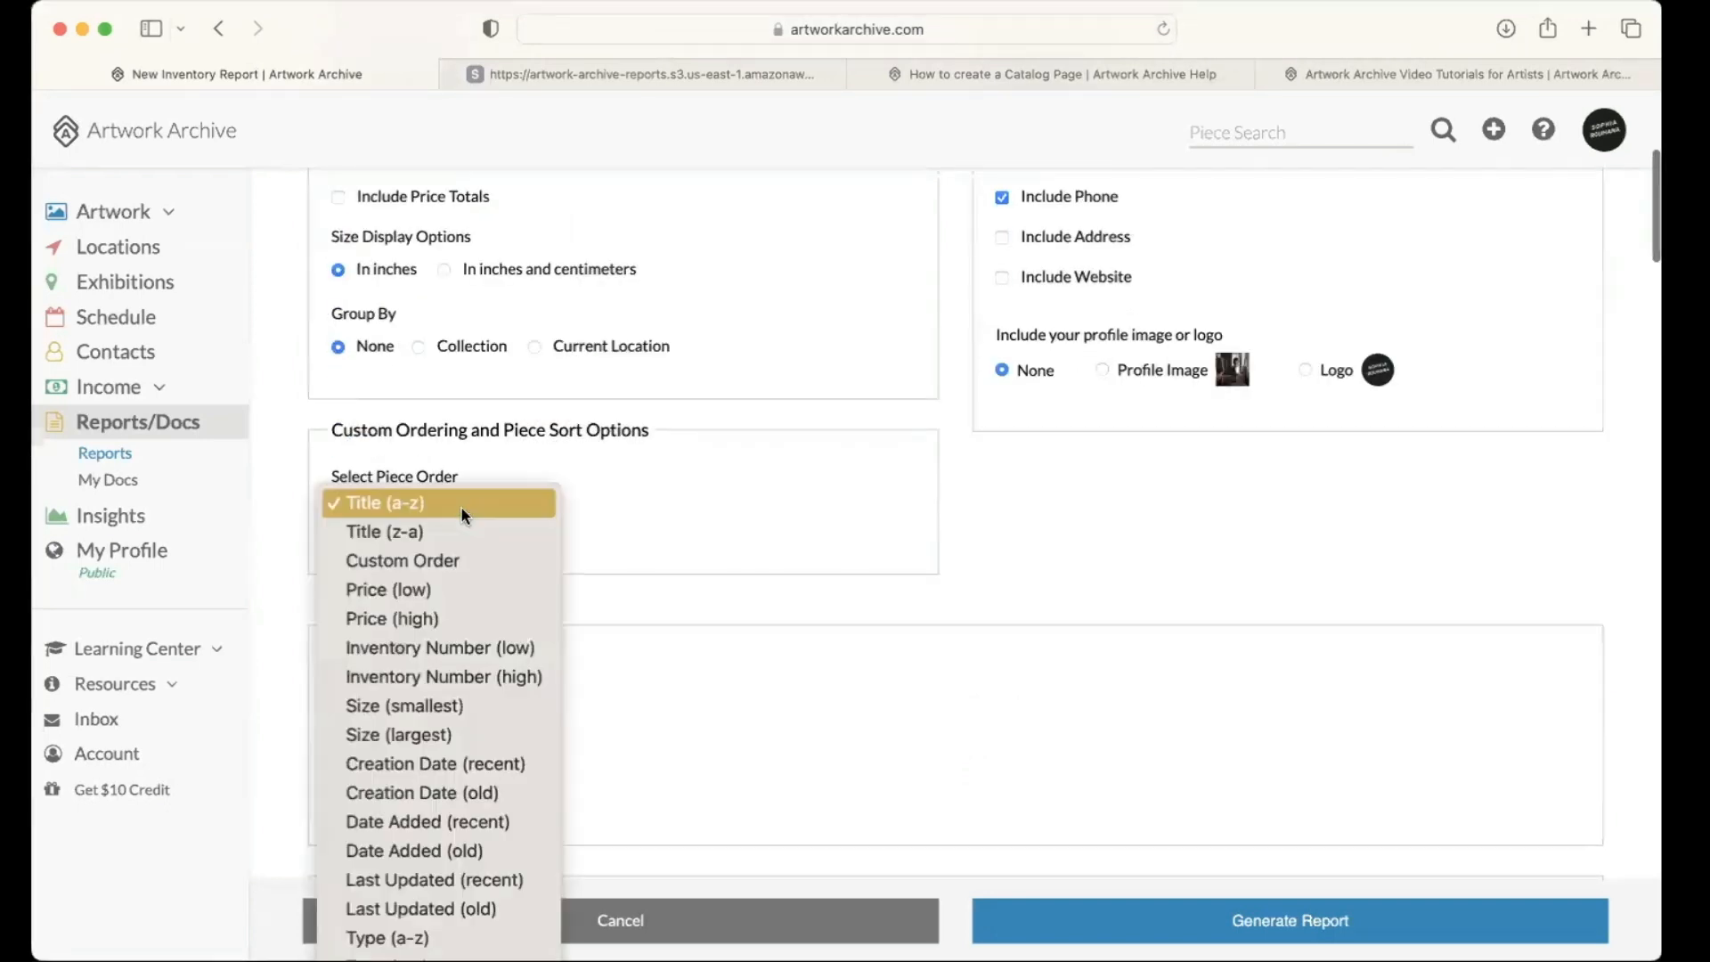
pyautogui.click(466, 559)
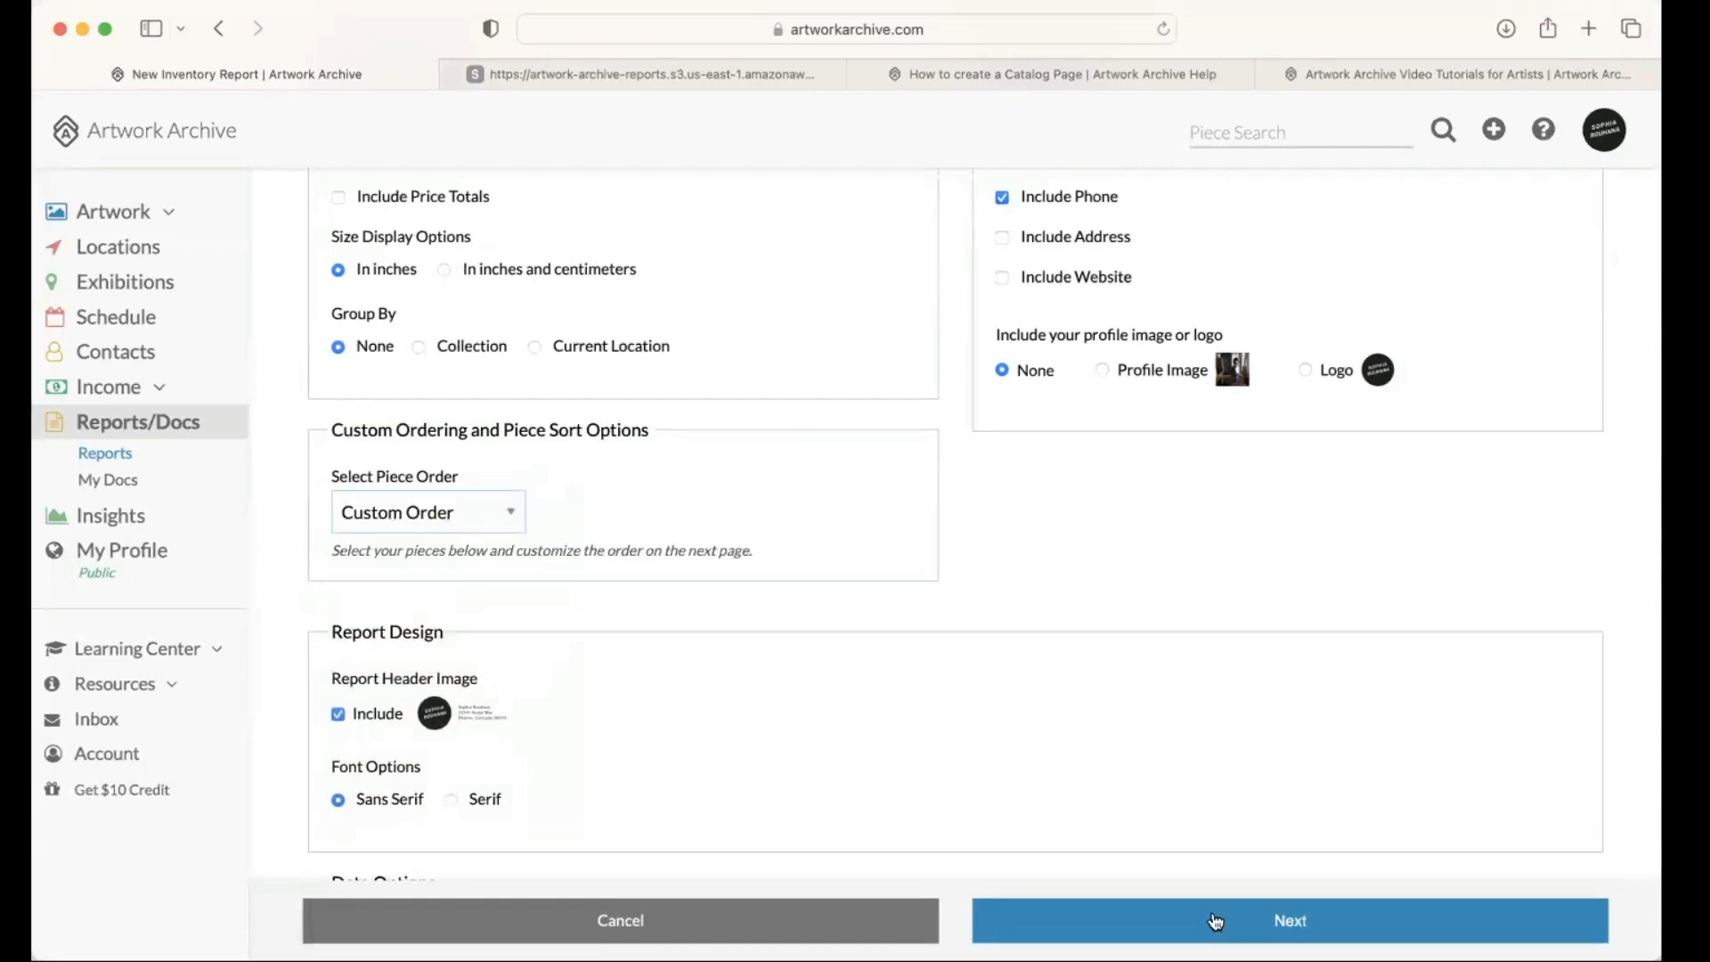
pyautogui.click(1213, 919)
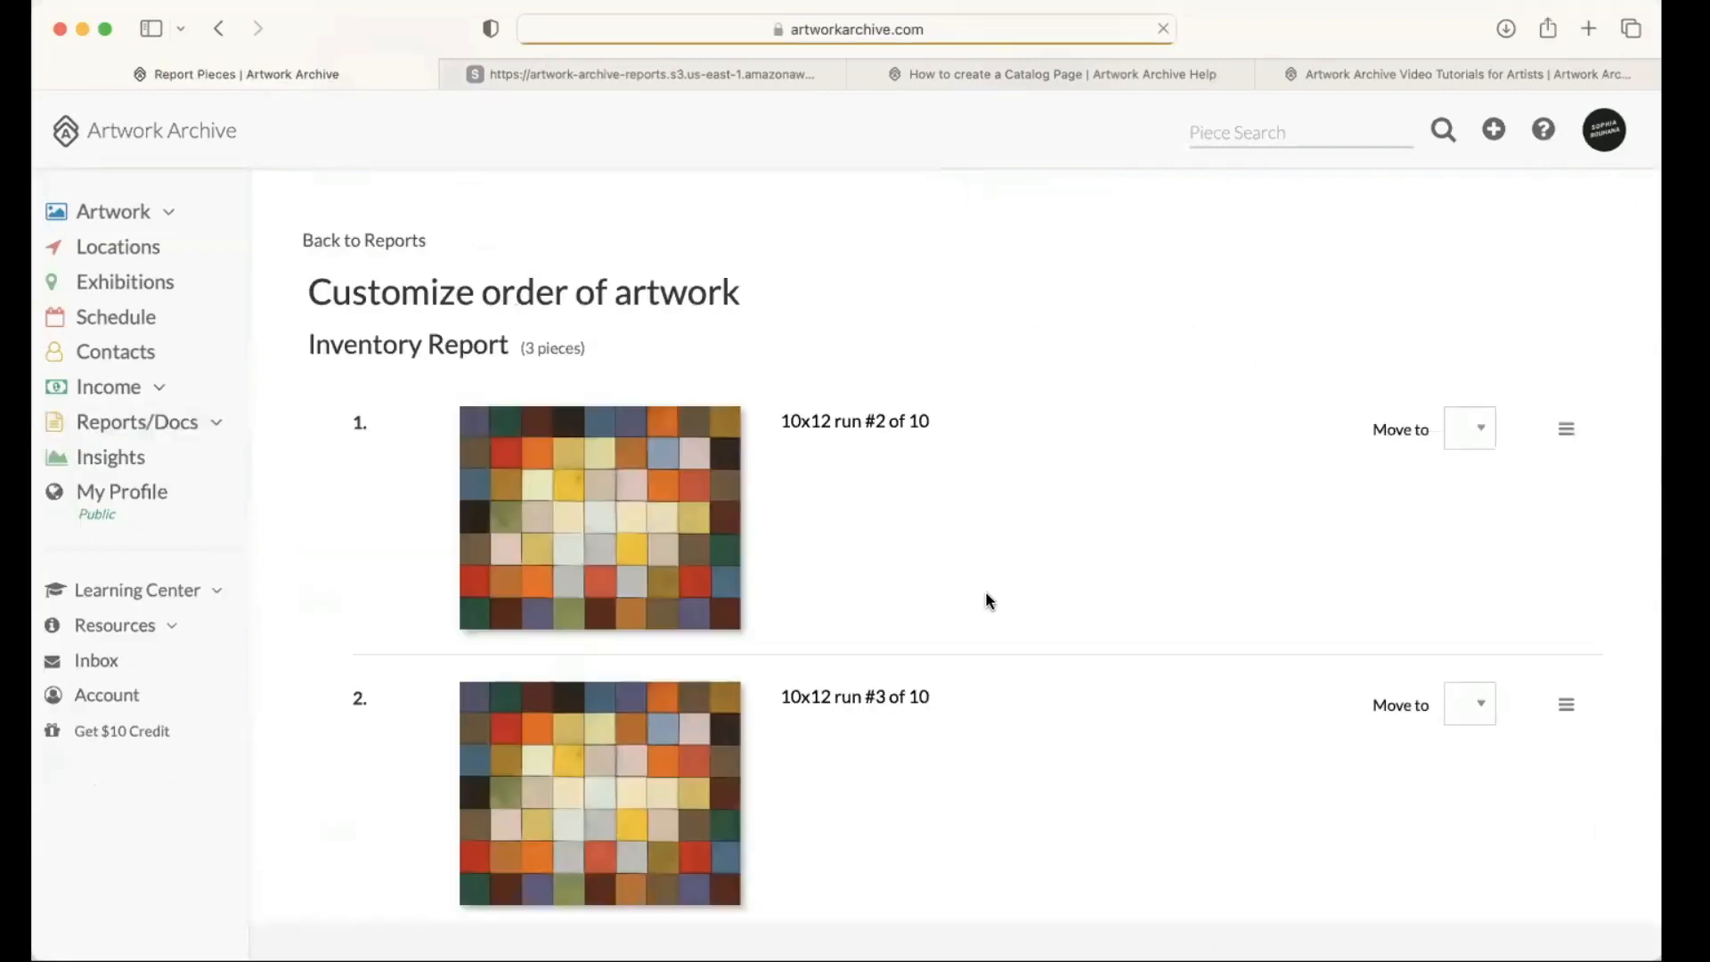
# Step: Move the piece "10x12 run #2 of 10" to position 3 in the inventory report's custom order
pyautogui.scroll(-2, 989, 596)
pyautogui.scroll(-1, 993, 352)
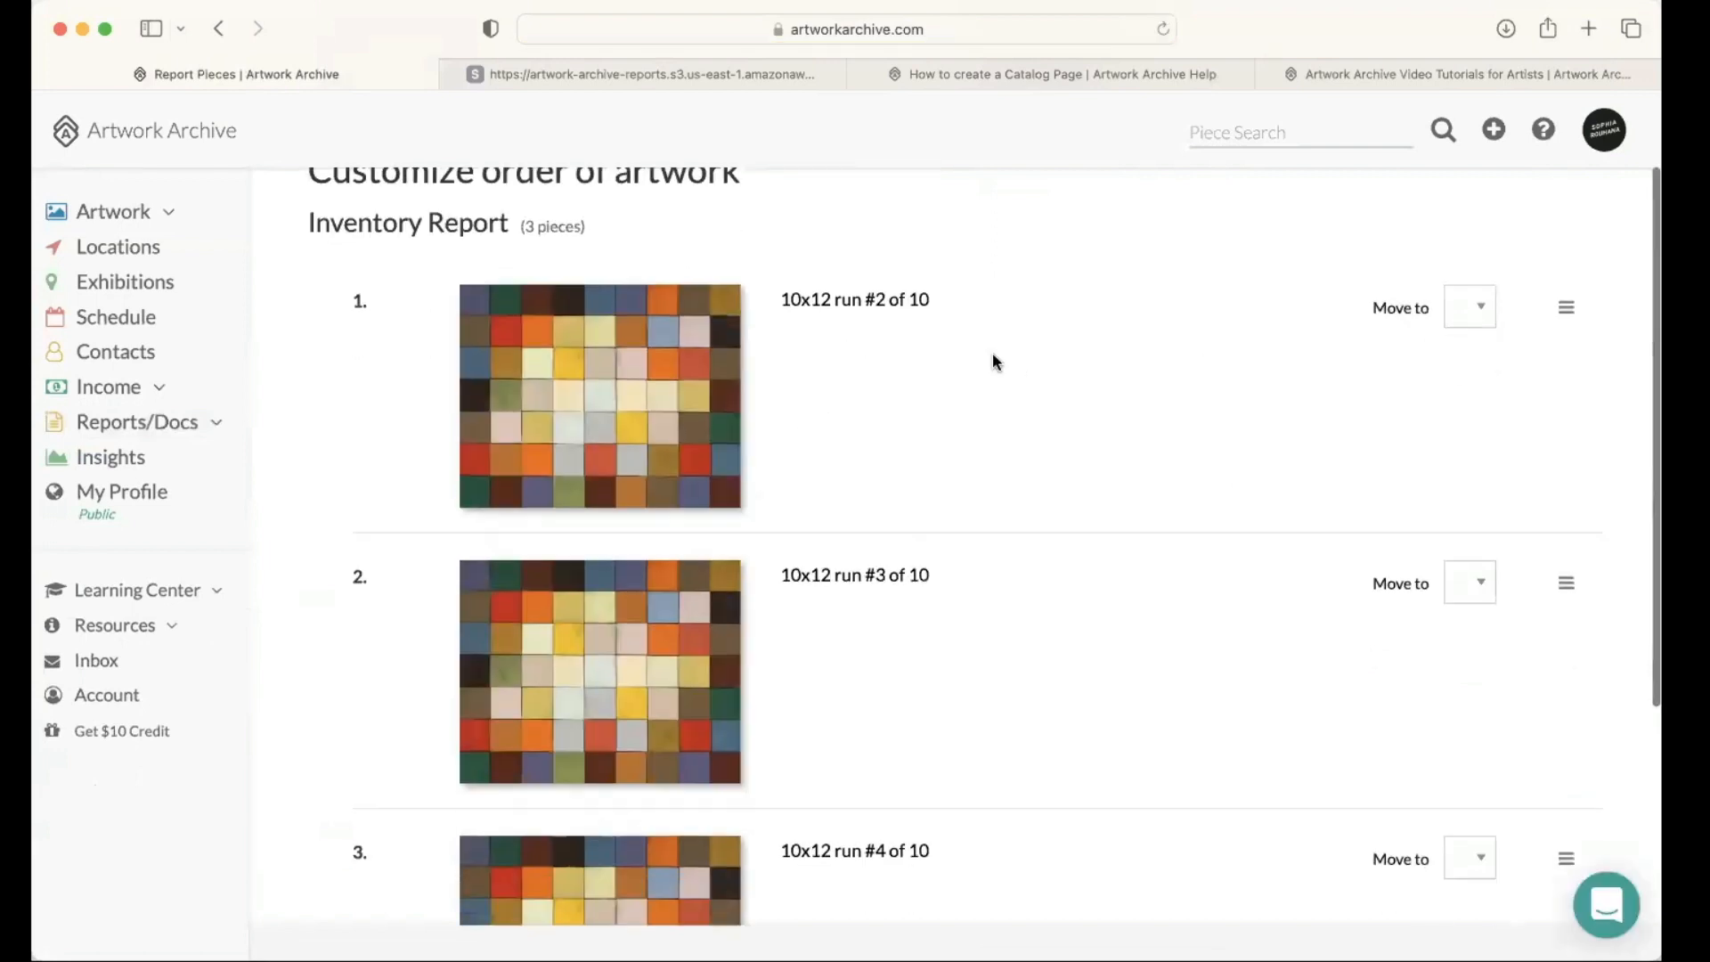
pyautogui.scroll(3, 968, 341)
pyautogui.moveTo(321, 291); pyautogui.dragTo(635, 294)
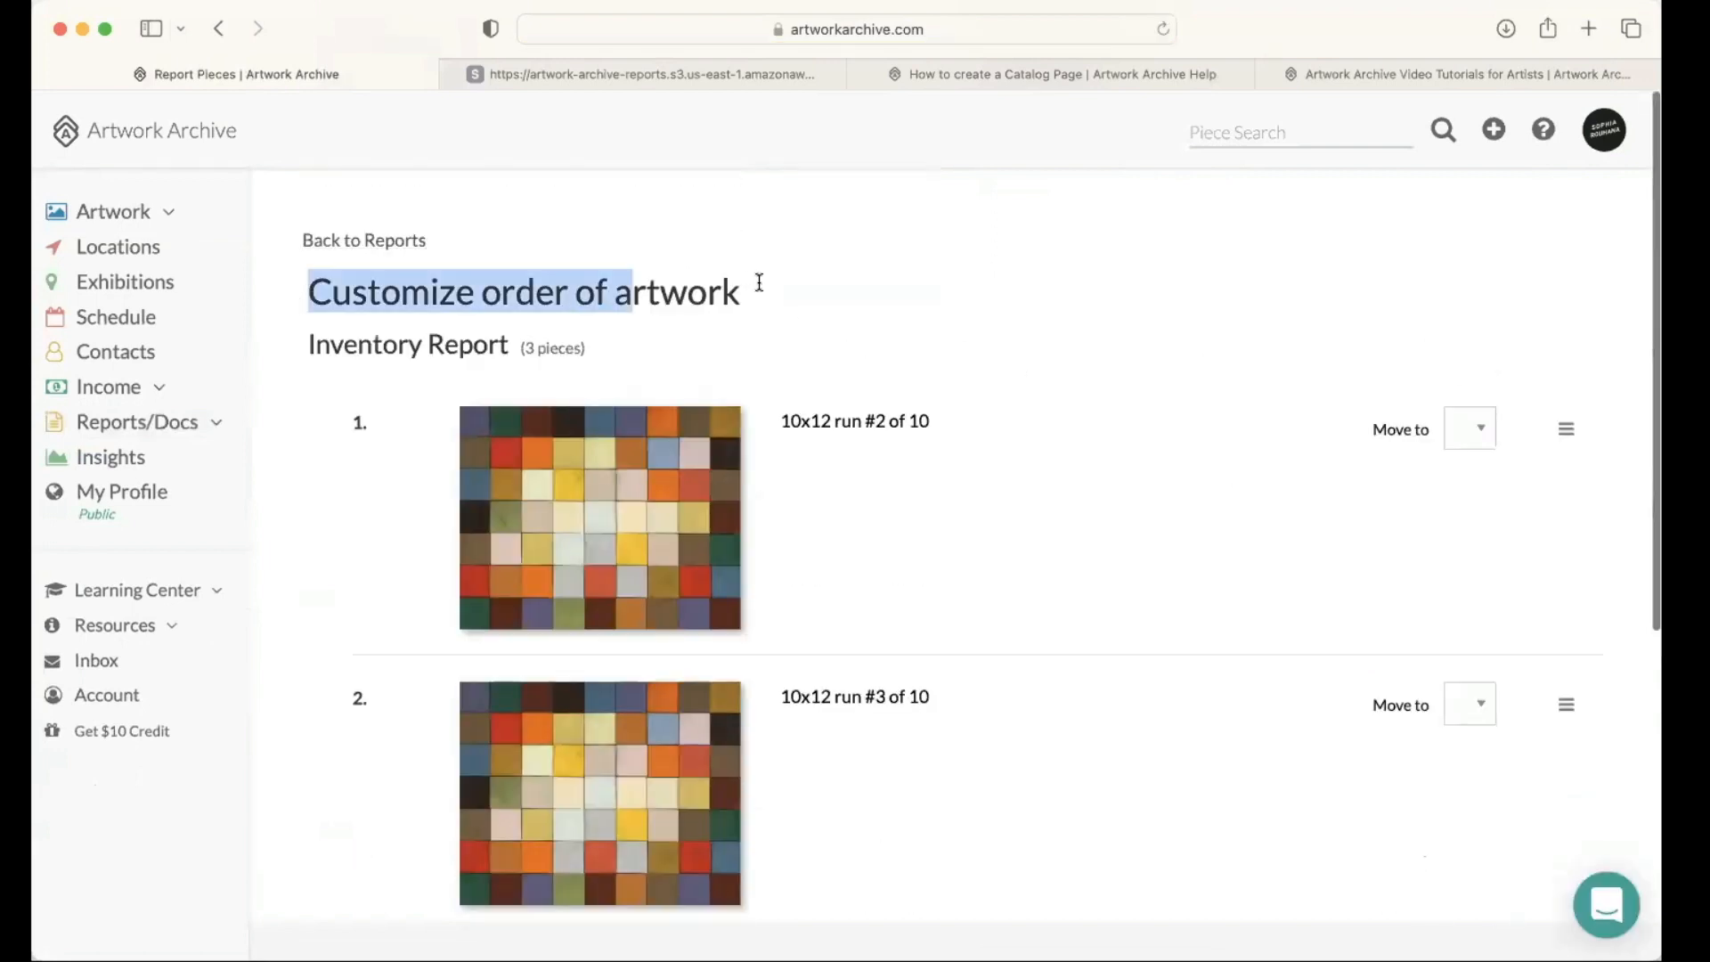
pyautogui.click(874, 294)
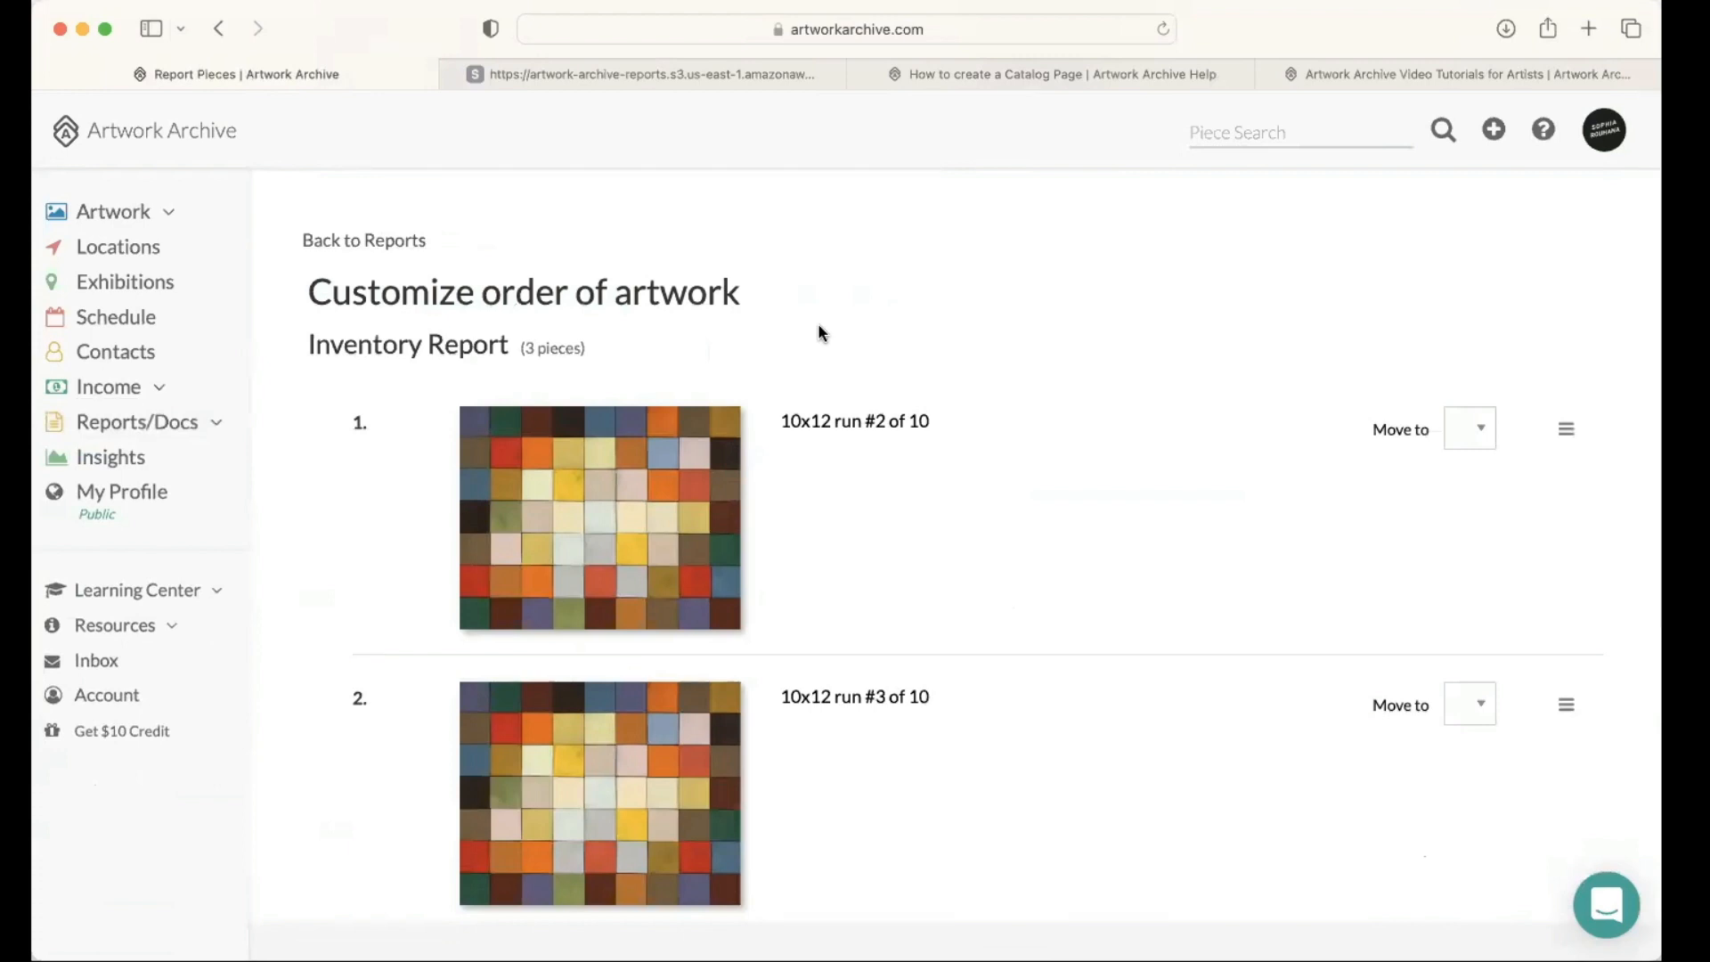
pyautogui.scroll(-2, 1475, 283)
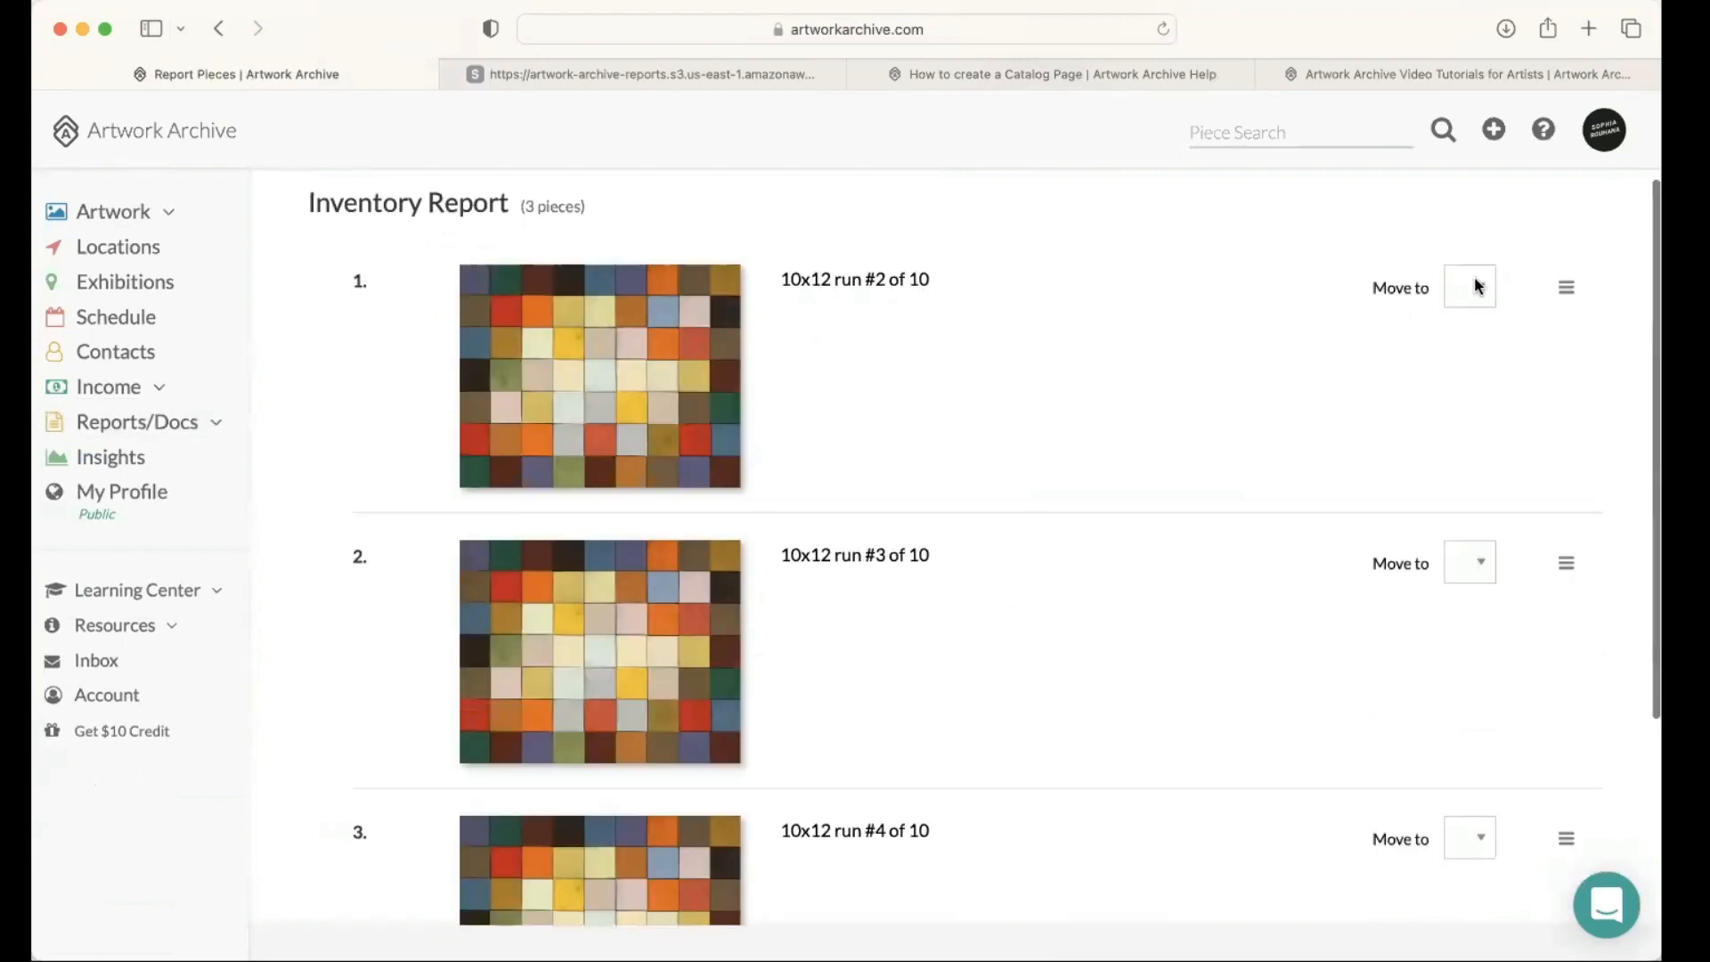
pyautogui.click(1475, 280)
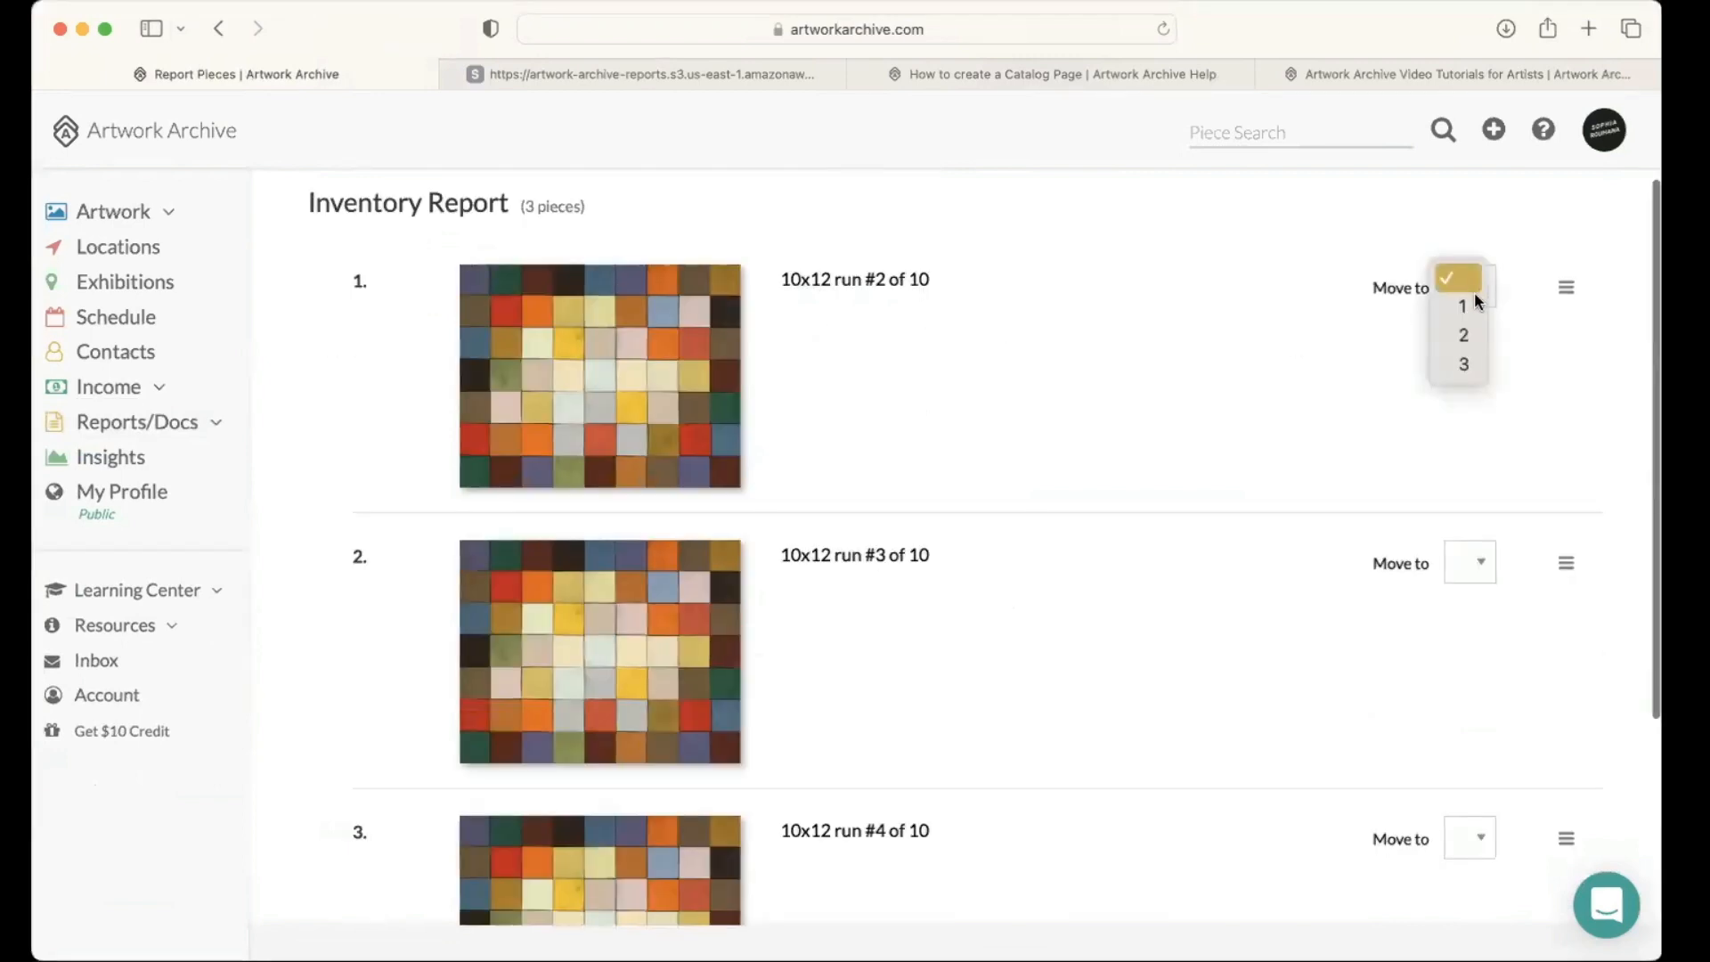
pyautogui.click(1466, 365)
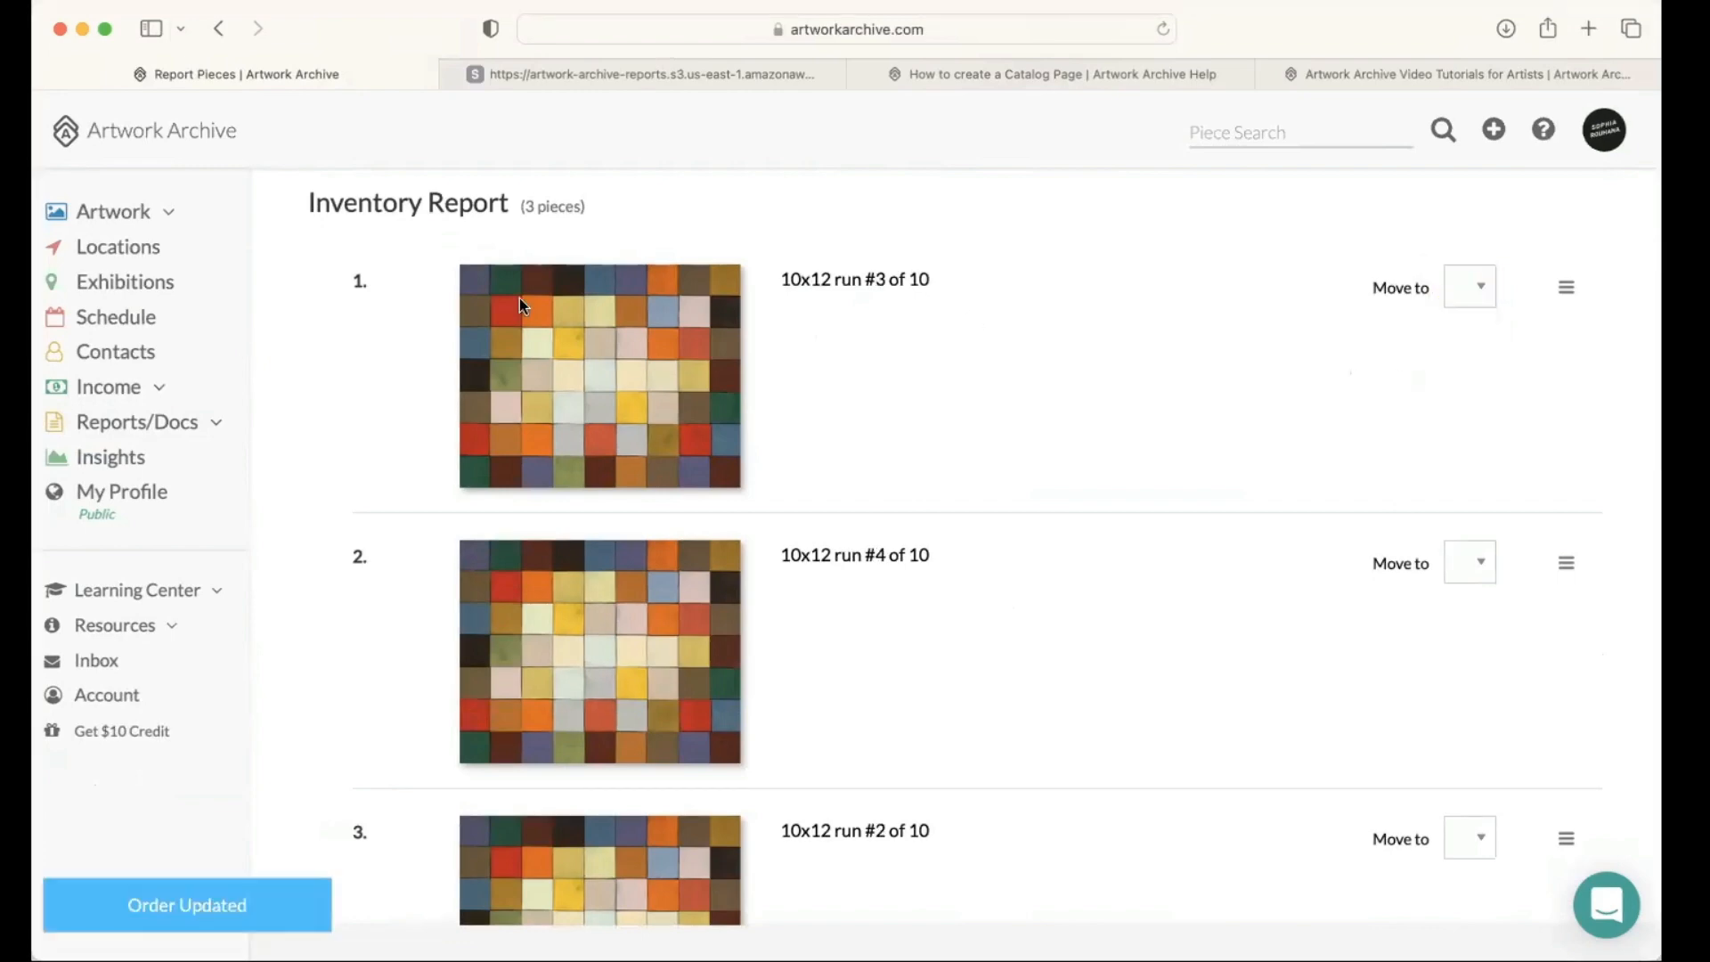
pyautogui.scroll(-1, 839, 389)
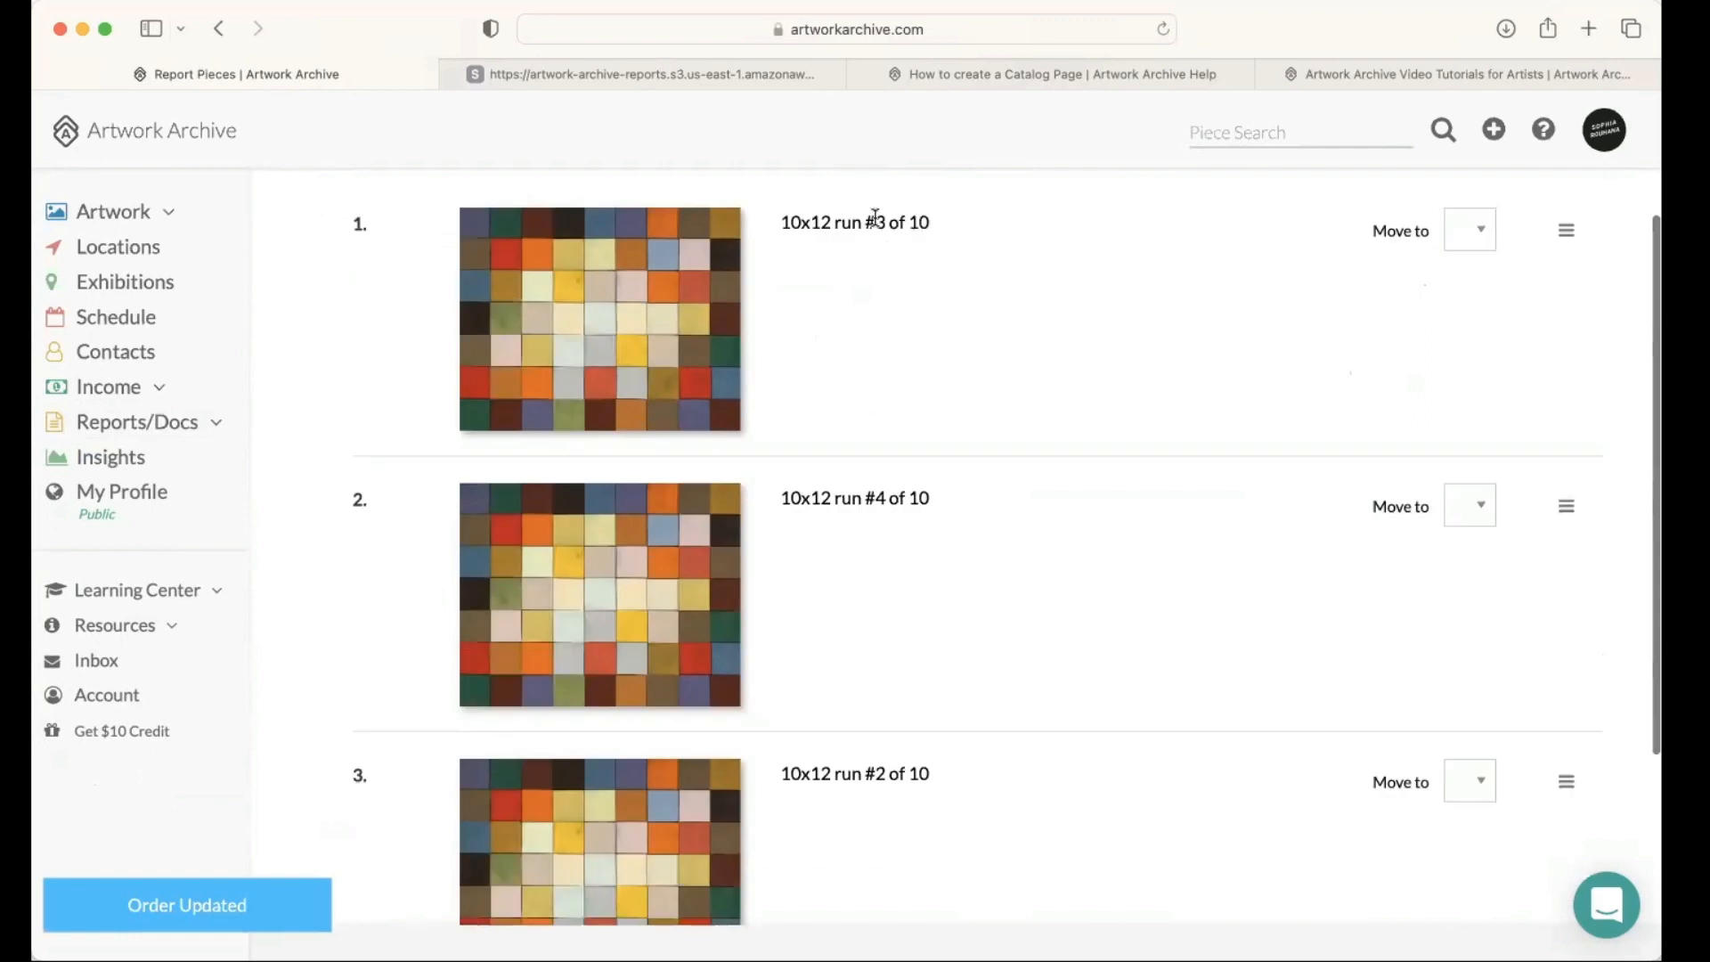
pyautogui.moveTo(867, 223); pyautogui.dragTo(885, 223)
# Step: Rearrange the report's pieces by hand into the order 10x12 run #4, #2, #3 of 10
pyautogui.scroll(-1, 1472, 232)
pyautogui.moveTo(1566, 325); pyautogui.dragTo(1531, 604)
pyautogui.moveTo(1555, 545); pyautogui.dragTo(1542, 554)
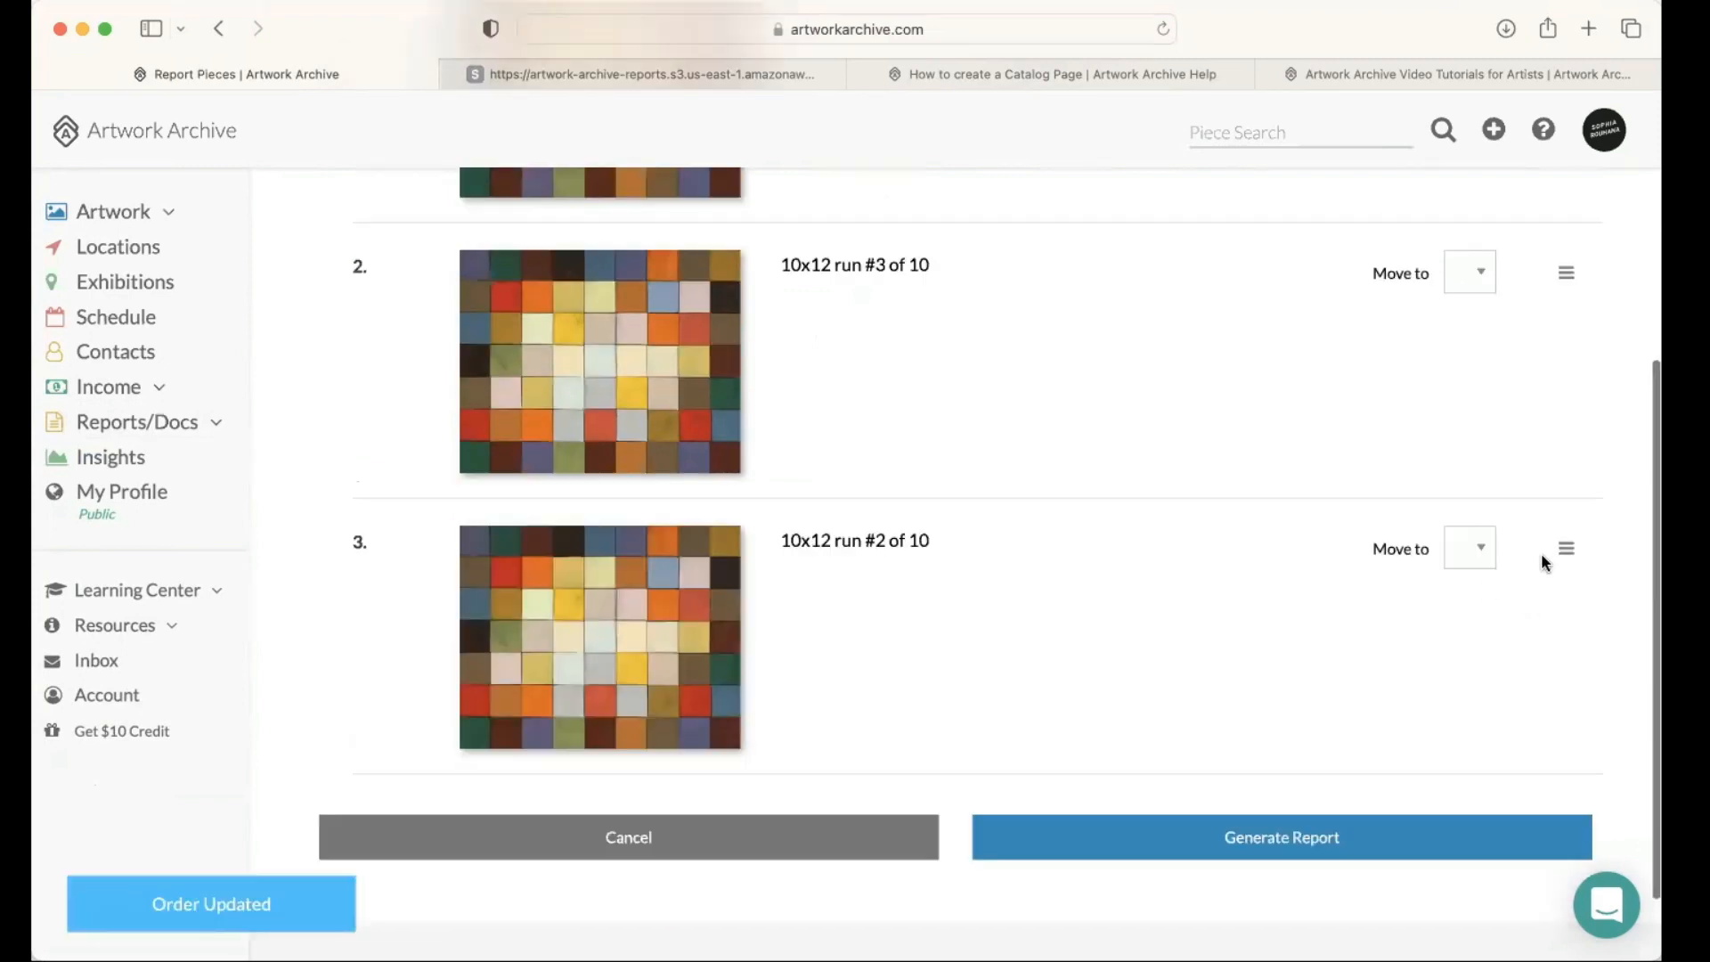
pyautogui.moveTo(1474, 390); pyautogui.dragTo(1114, 606)
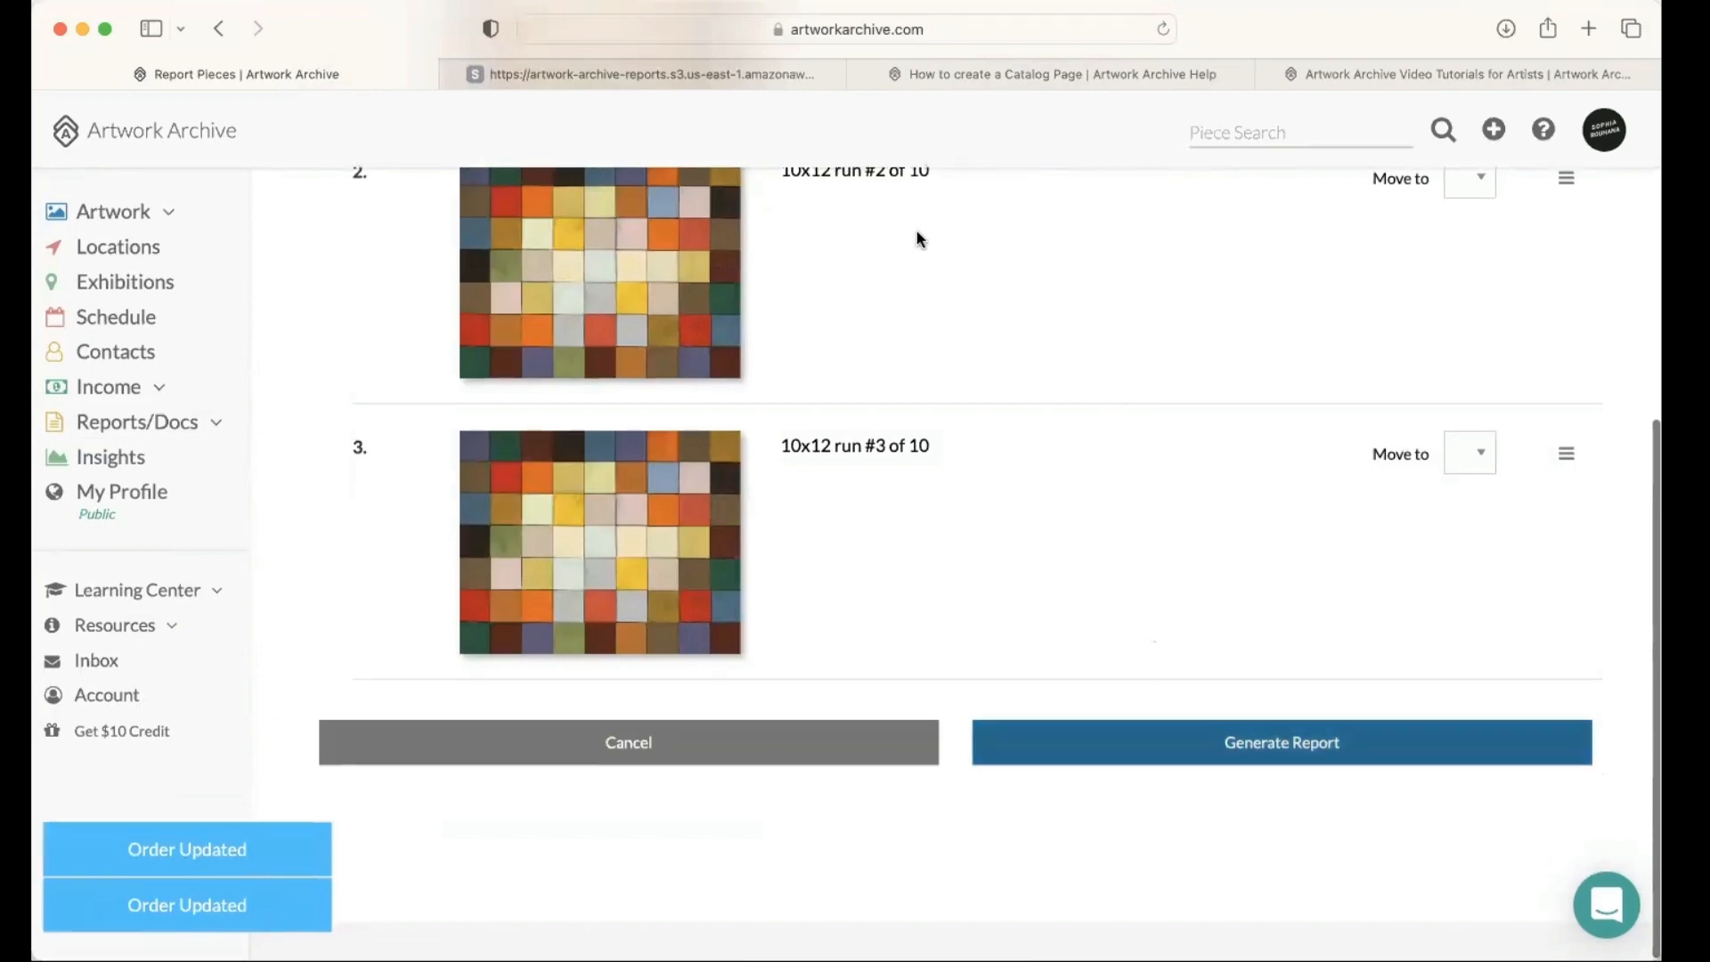
# Step: Check the arranged order of the three pieces and generate the inventory report with it
pyautogui.scroll(3, 795, 615)
pyautogui.scroll(3, 793, 612)
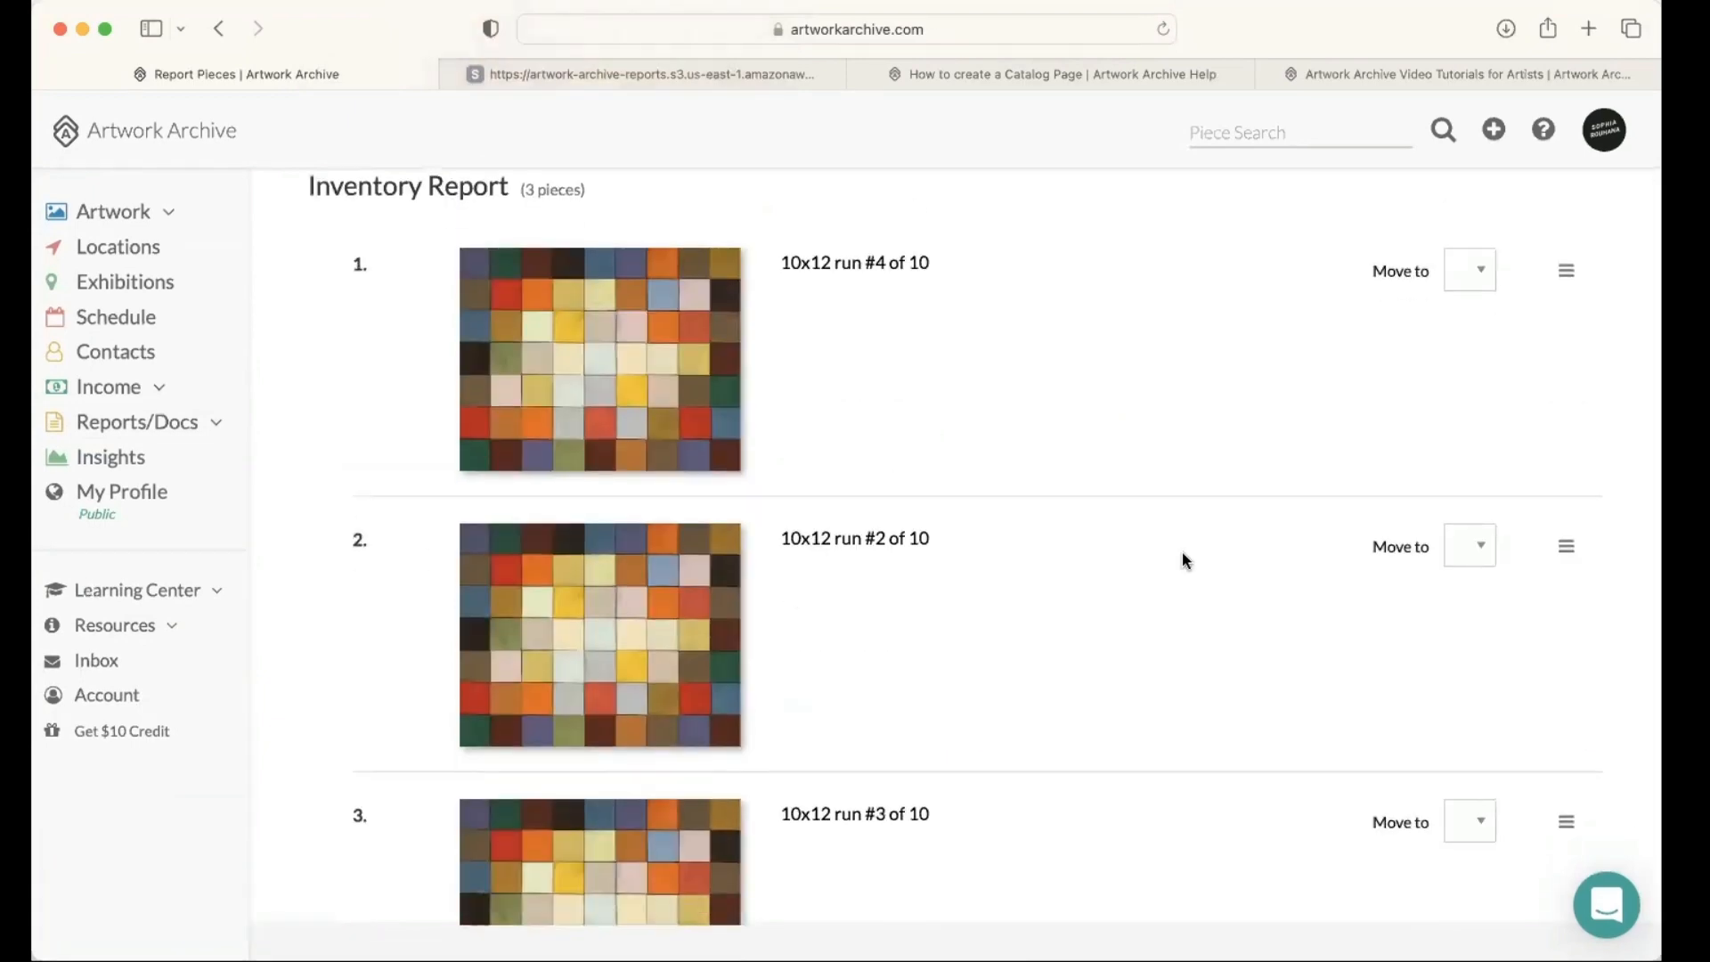
pyautogui.scroll(-5, 1199, 575)
pyautogui.click(1282, 753)
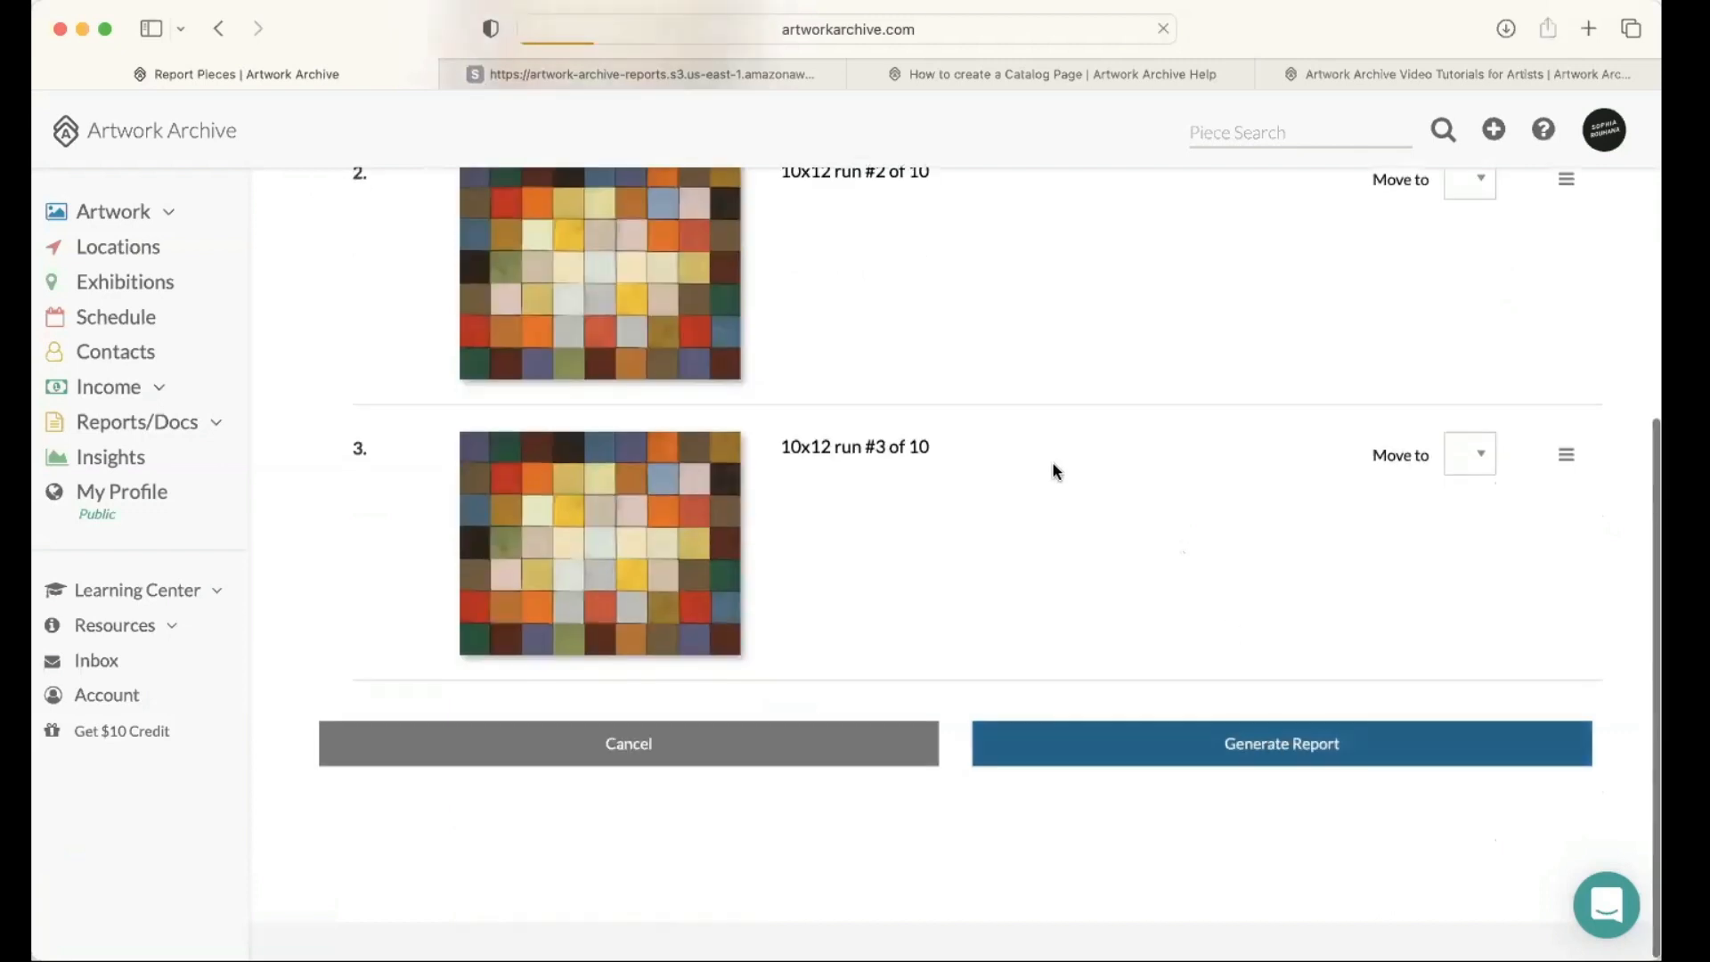